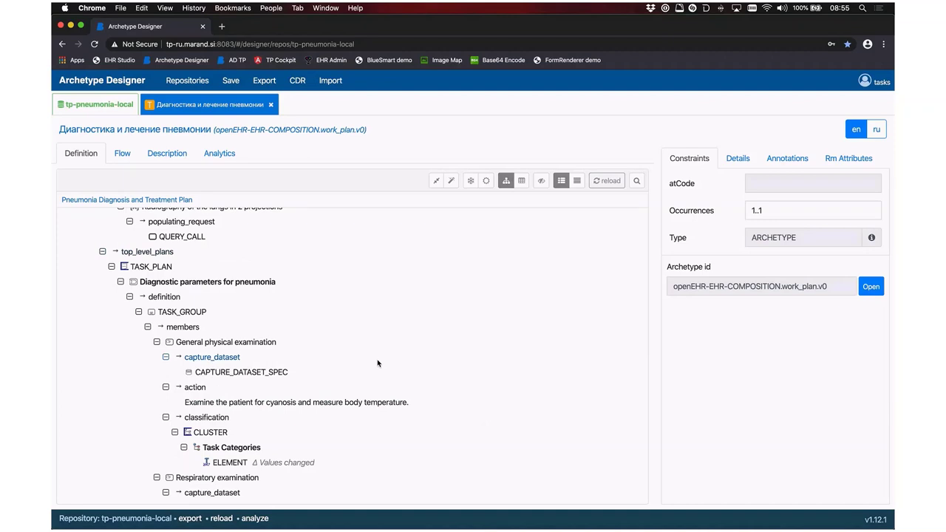
- View the template as a flow diagram, scrolling through to its final treatment steps
{"action": "left_click", "coordinate": [122, 157]}
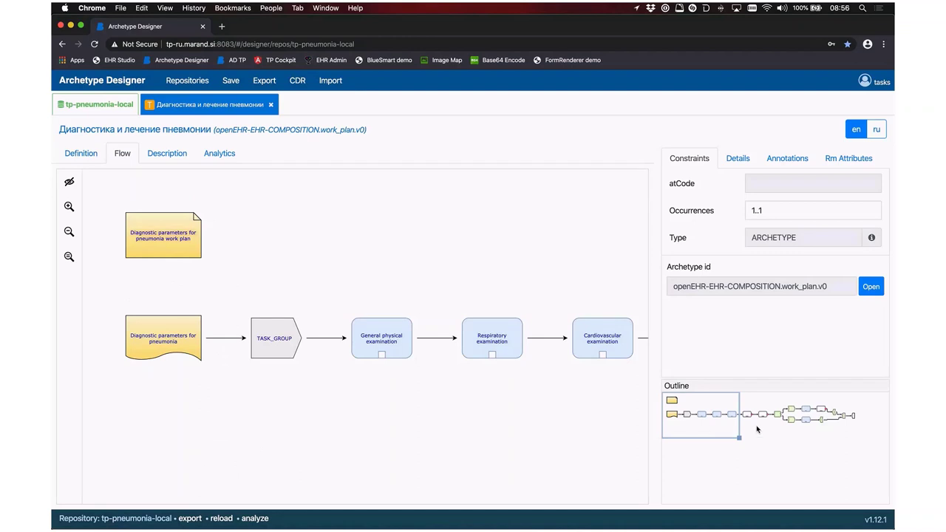
{"action": "left_click", "coordinate": [756, 428]}
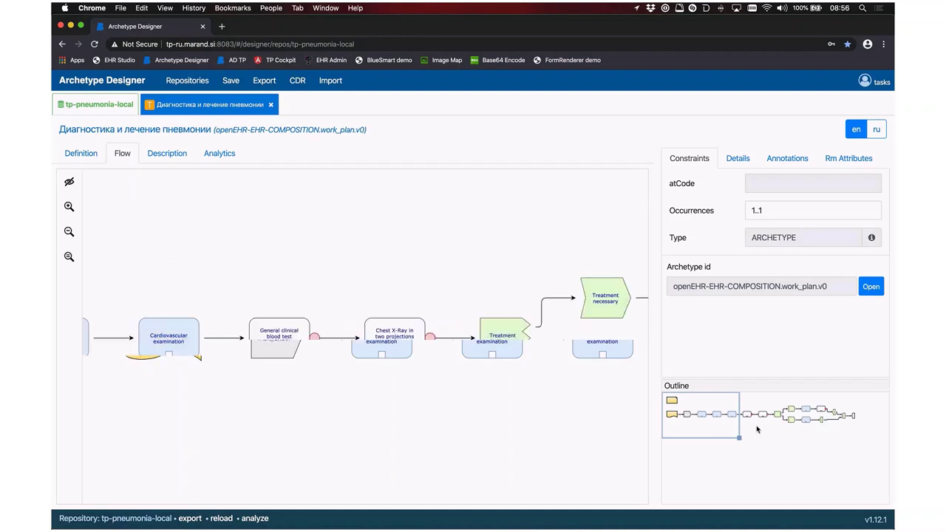
{"action": "left_click", "coordinate": [819, 430]}
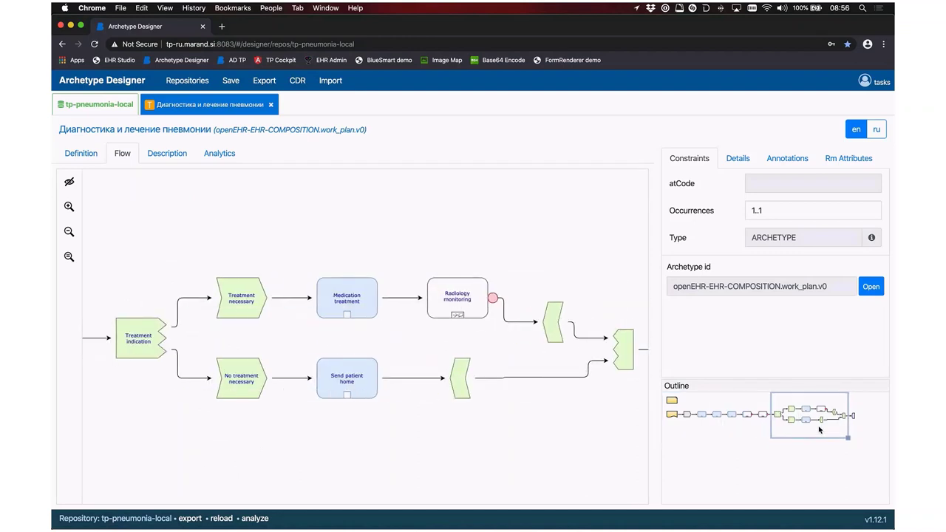
- Open the pneumonia diagnostic-parameters task plan in Flow view with English labels, selecting Treatment indication
{"action": "left_click", "coordinate": [100, 106]}
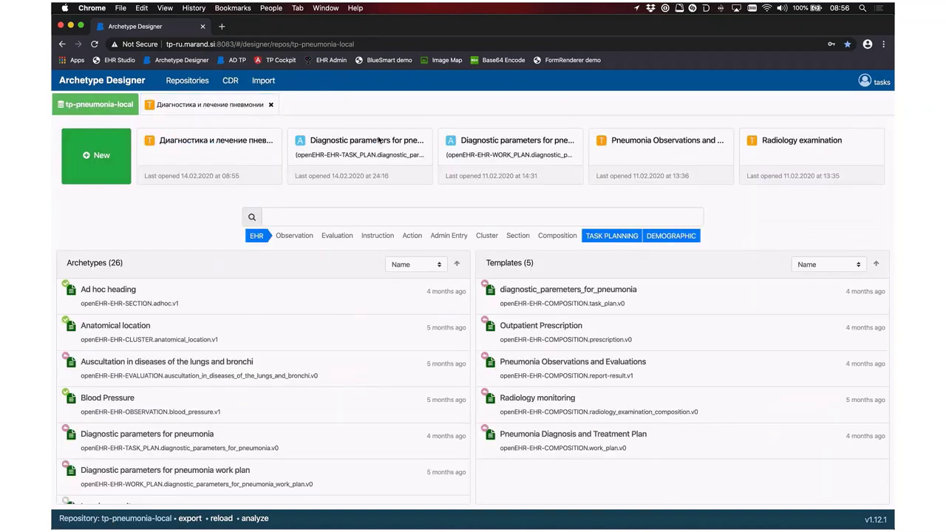
{"action": "left_click", "coordinate": [378, 140]}
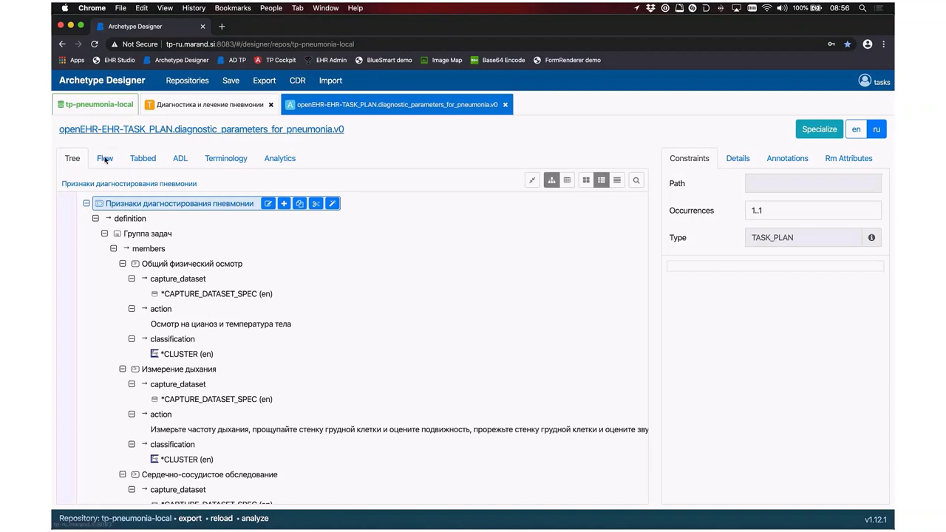
{"action": "left_click", "coordinate": [105, 160]}
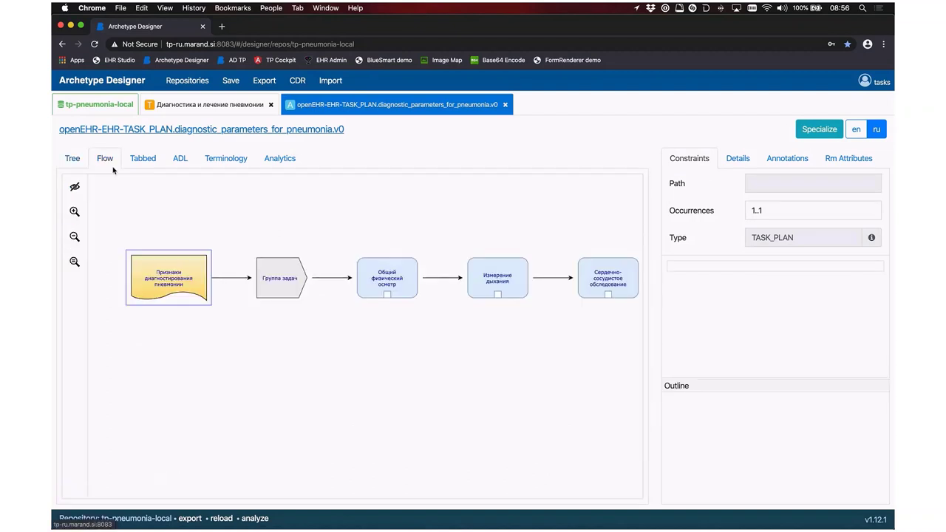
{"action": "left_click_drag", "start_coordinate": [703, 432], "coordinate": [786, 433]}
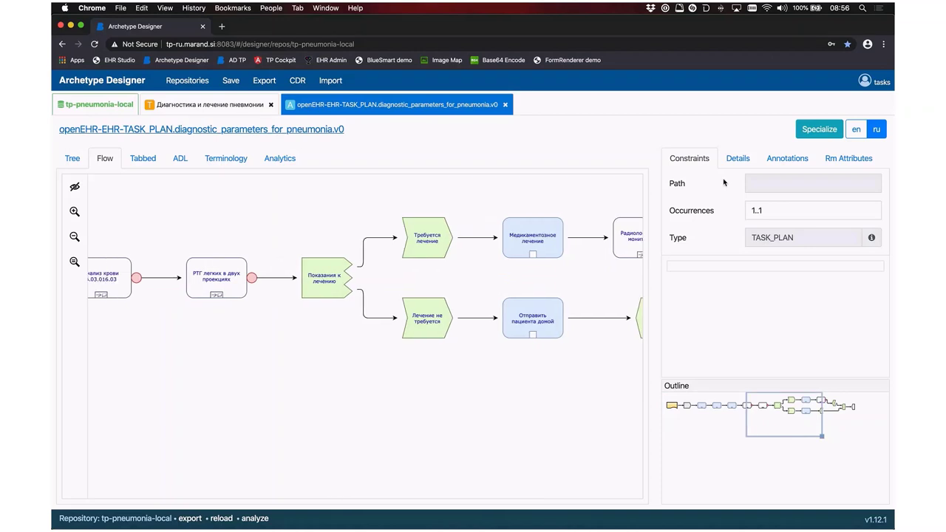
{"action": "left_click", "coordinate": [325, 277]}
{"action": "left_click", "coordinate": [856, 129]}
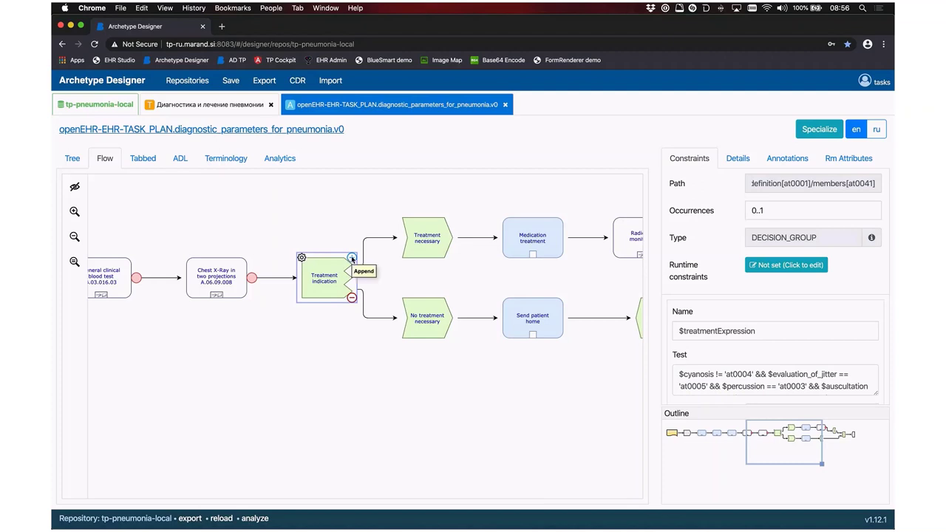
- Append a third branch with a Performable task to Treatment indication, then go to TP Cockpit
{"action": "left_click", "coordinate": [352, 258]}
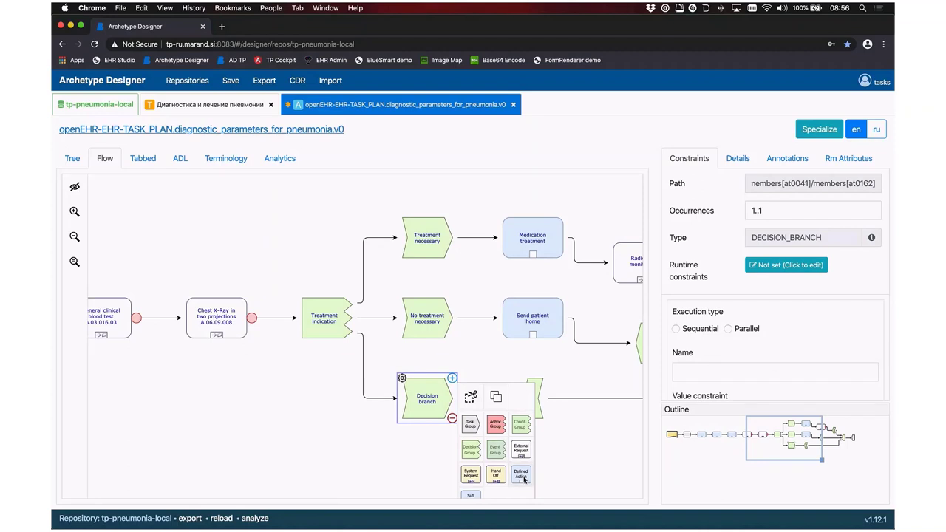
{"action": "left_click", "coordinate": [519, 443]}
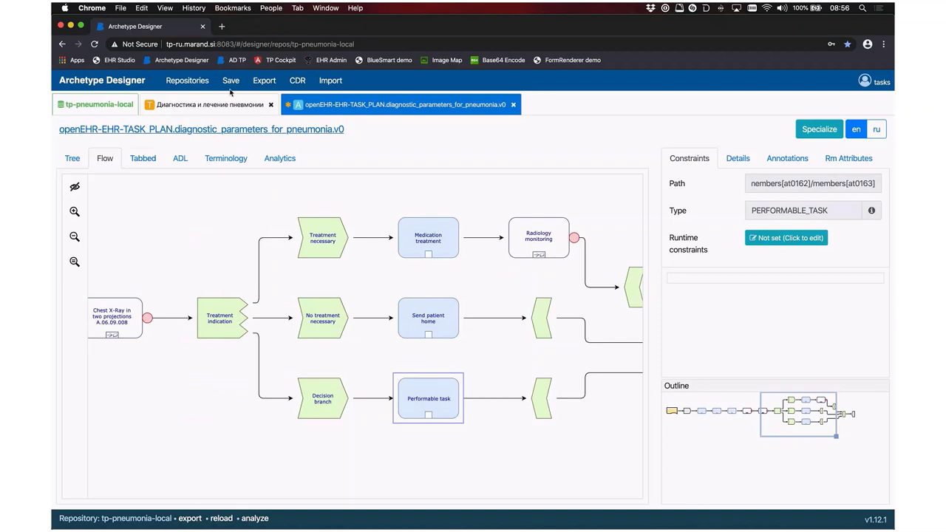
{"action": "left_click", "coordinate": [276, 65]}
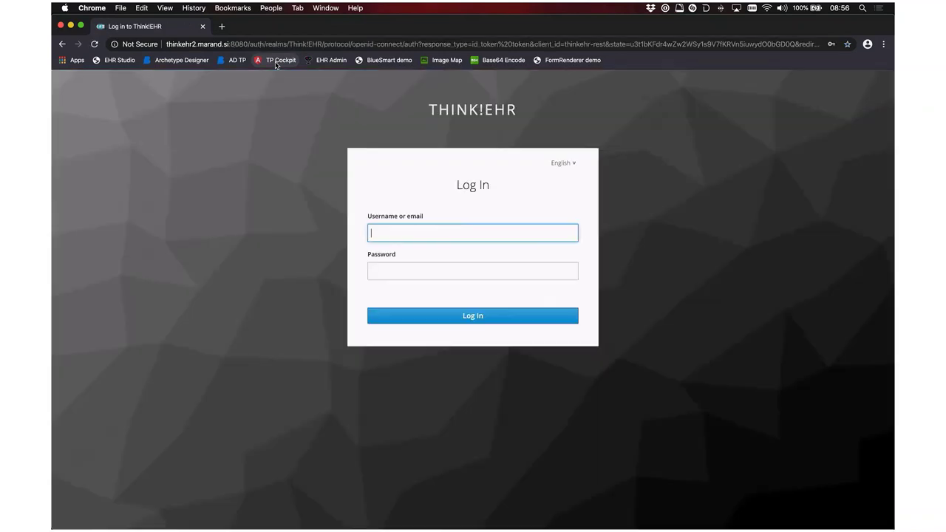
- Sign in to Task Planning Cockpit with the saved credentials and switch the interface to English
{"action": "key", "text": "Down"}
{"action": "key", "text": "Down"}
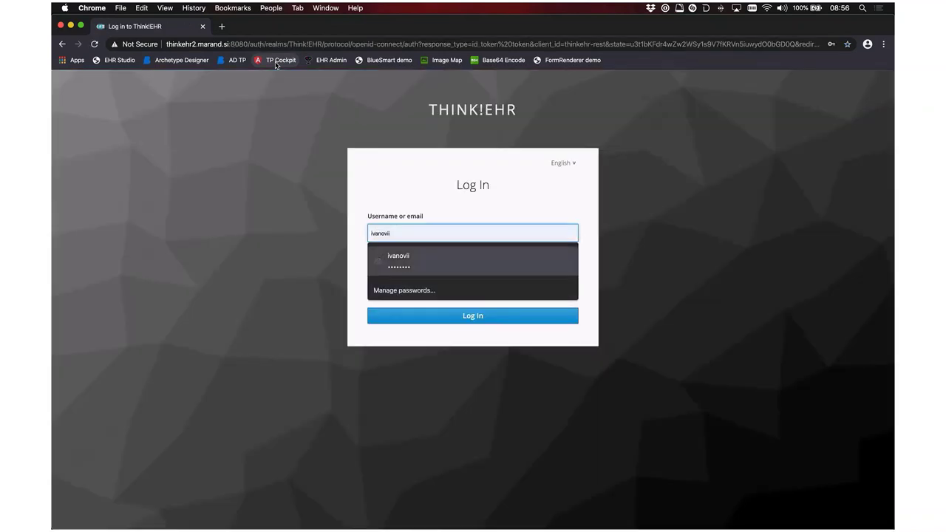
{"action": "key", "text": "Return"}
{"action": "left_click", "coordinate": [427, 315]}
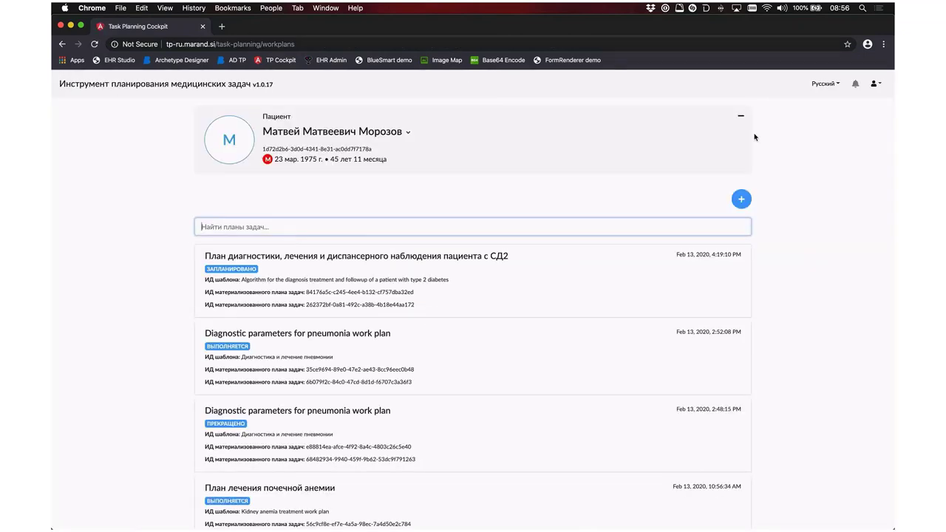
{"action": "left_click", "coordinate": [826, 84]}
{"action": "left_click", "coordinate": [789, 109]}
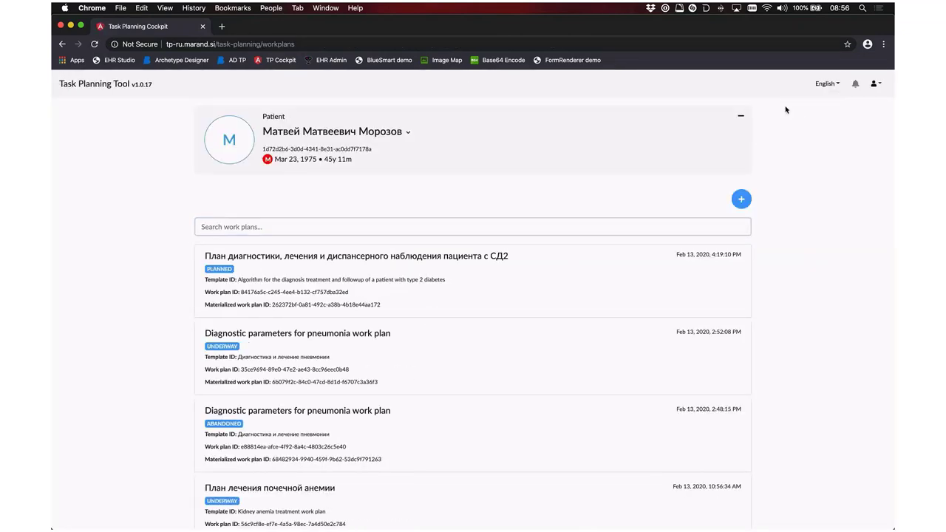
- Search 'pne', initiate the Pneumonia Diagnosis and Treatment Plan, and materialize it
{"action": "left_click", "coordinate": [745, 204]}
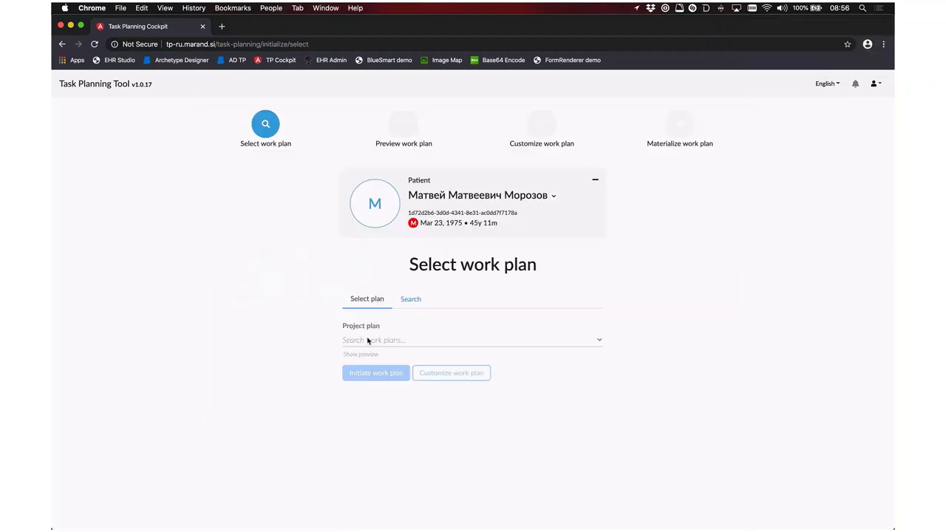
{"action": "left_click", "coordinate": [368, 341]}
{"action": "type", "text": "pne"}
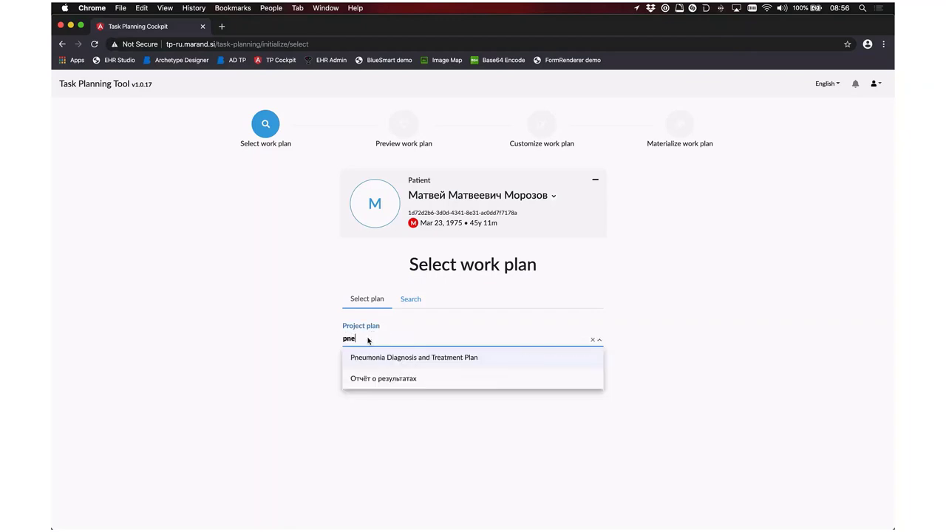
{"action": "left_click", "coordinate": [404, 359]}
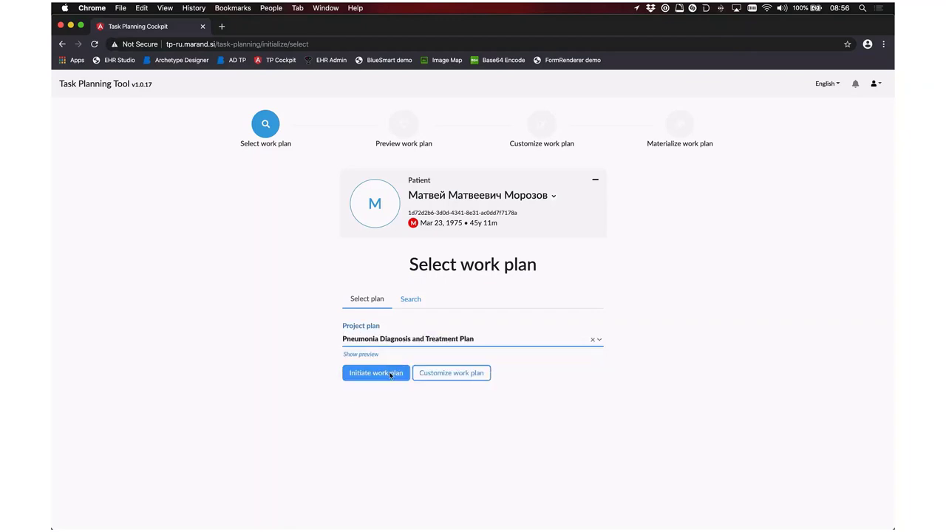
{"action": "left_click", "coordinate": [382, 374]}
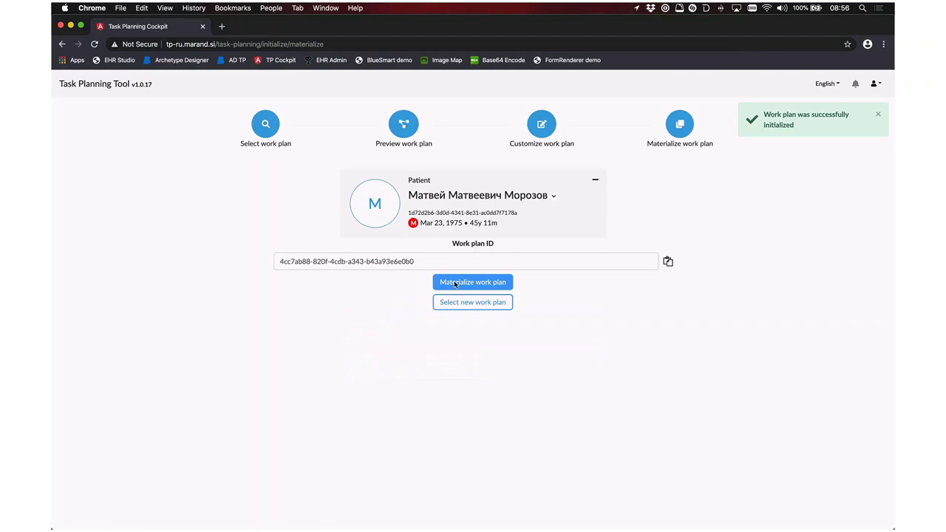
{"action": "left_click", "coordinate": [454, 283]}
- Assign a performer to the pneumonia work plan, activate it, and open General physical examination's actions
{"action": "left_click", "coordinate": [403, 280]}
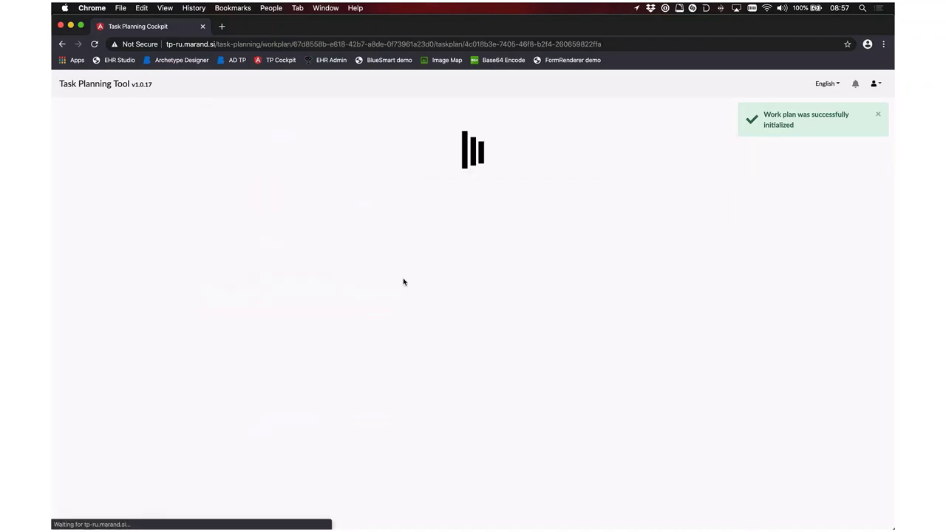
{"action": "left_click", "coordinate": [412, 183]}
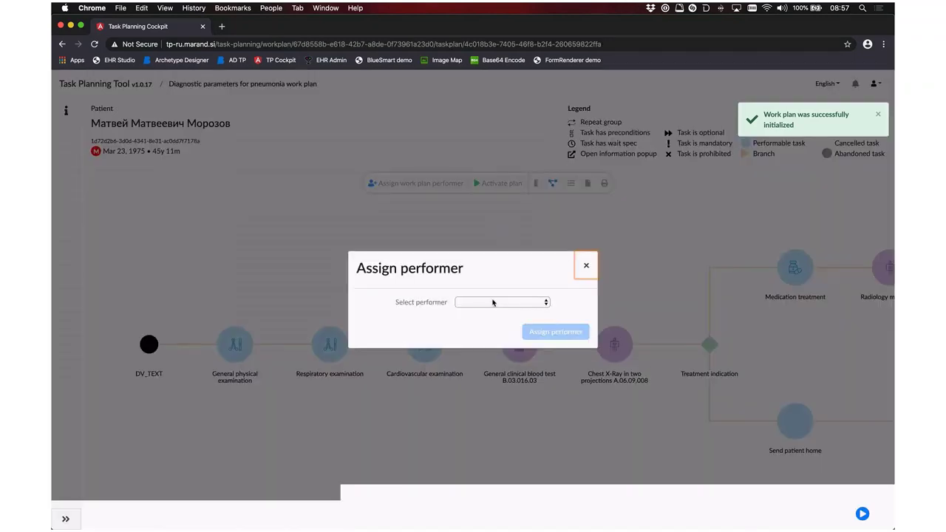
{"action": "left_click", "coordinate": [492, 303]}
{"action": "left_click", "coordinate": [494, 321]}
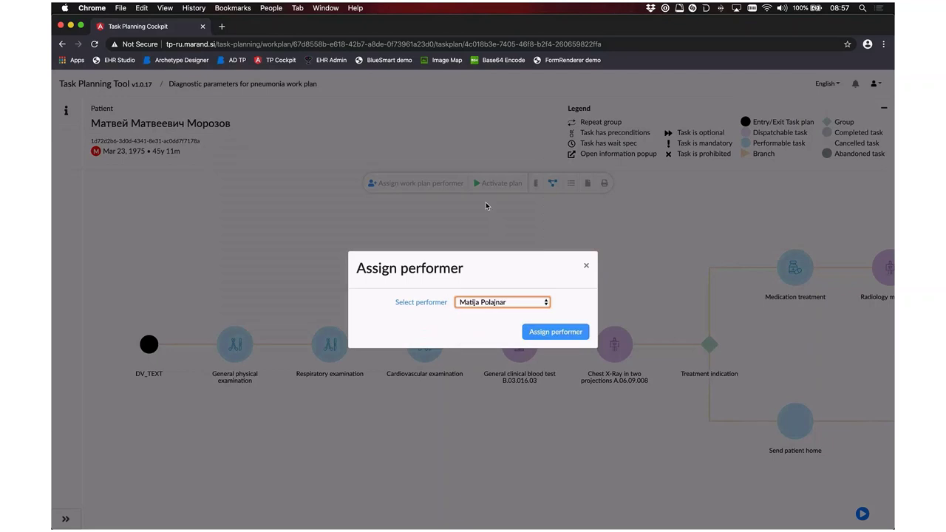
{"action": "left_click", "coordinate": [555, 332]}
{"action": "left_click", "coordinate": [448, 185]}
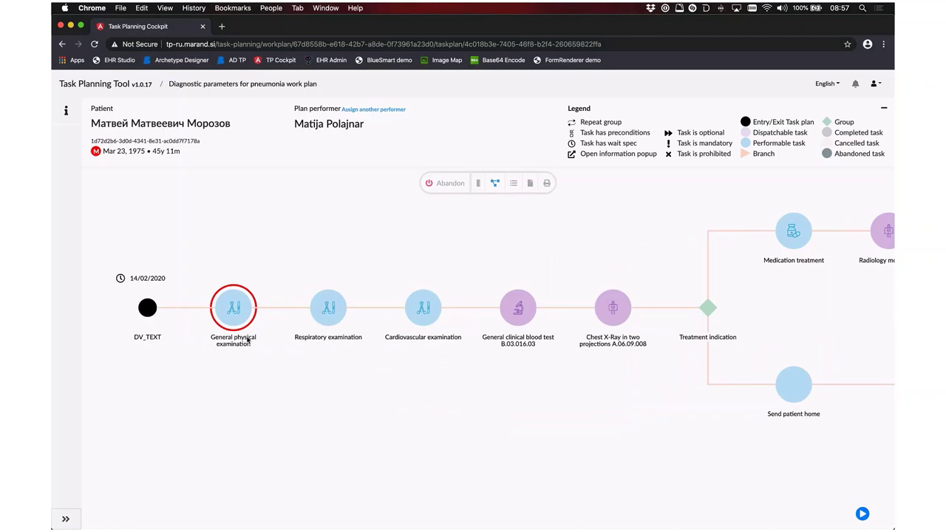
{"action": "left_click", "coordinate": [233, 307]}
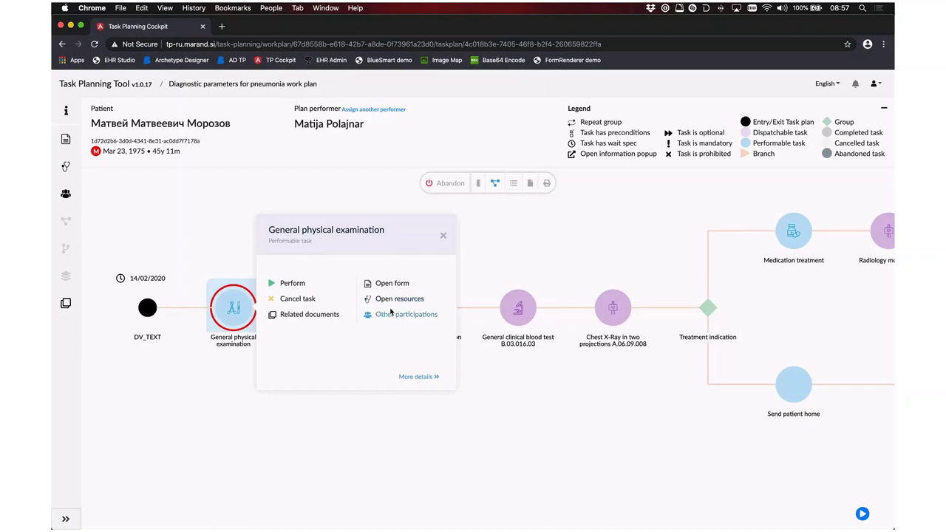
- Save the general examination form with Cyanosis, temperature 37.0 and comment 'no ckmment'
{"action": "left_click", "coordinate": [399, 283]}
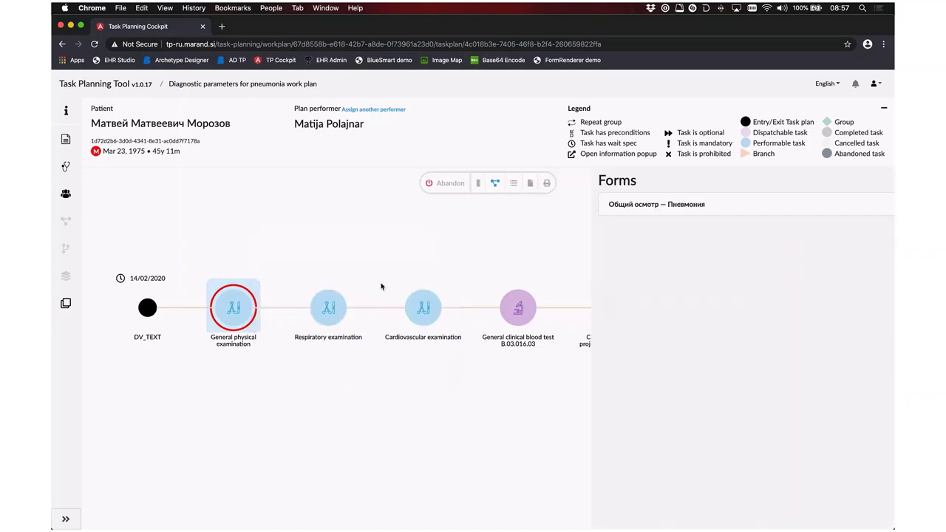
{"action": "left_click", "coordinate": [648, 211]}
{"action": "left_click", "coordinate": [714, 245]}
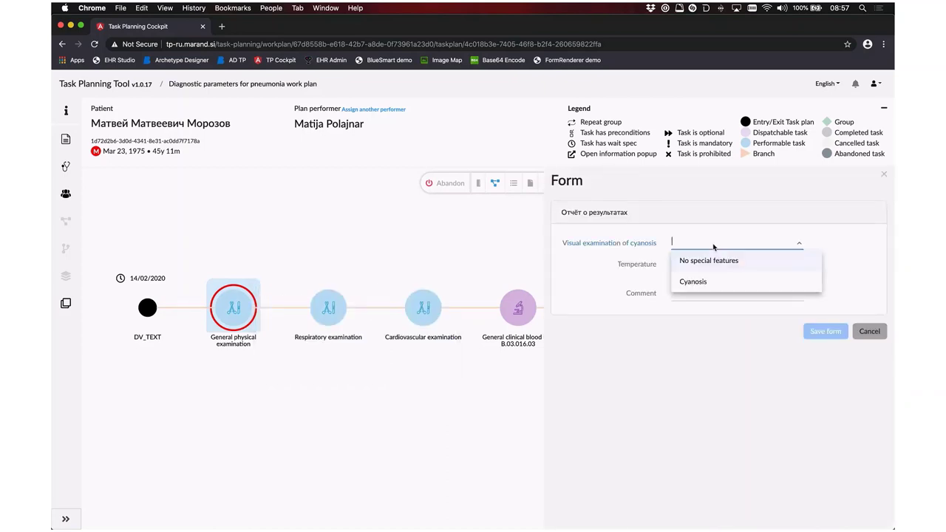
{"action": "left_click", "coordinate": [705, 281]}
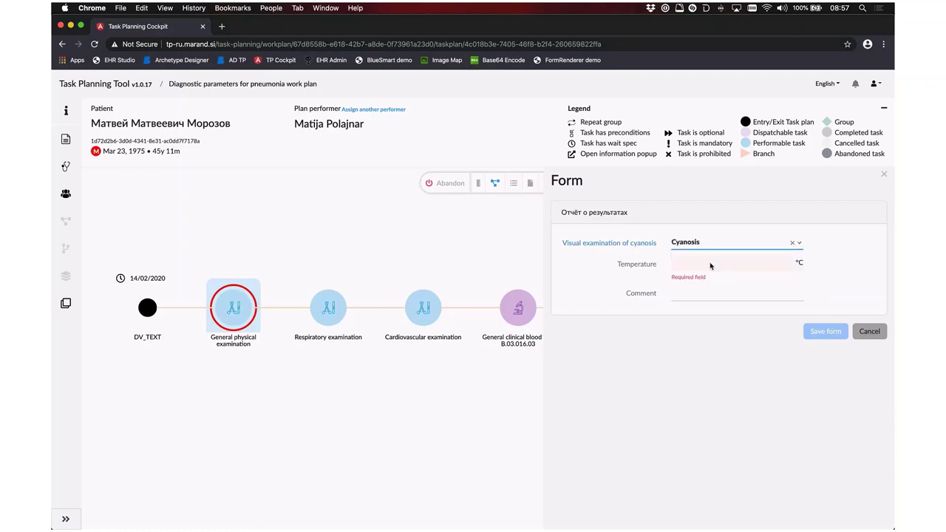
{"action": "left_click", "coordinate": [710, 264]}
{"action": "type", "text": "37.0"}
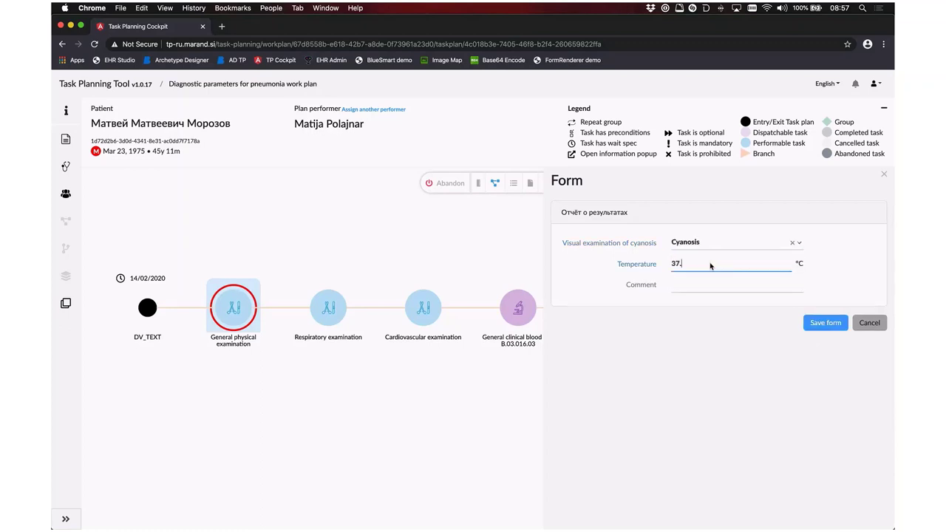
{"action": "left_click", "coordinate": [728, 289]}
{"action": "type", "text": "no ckmment"}
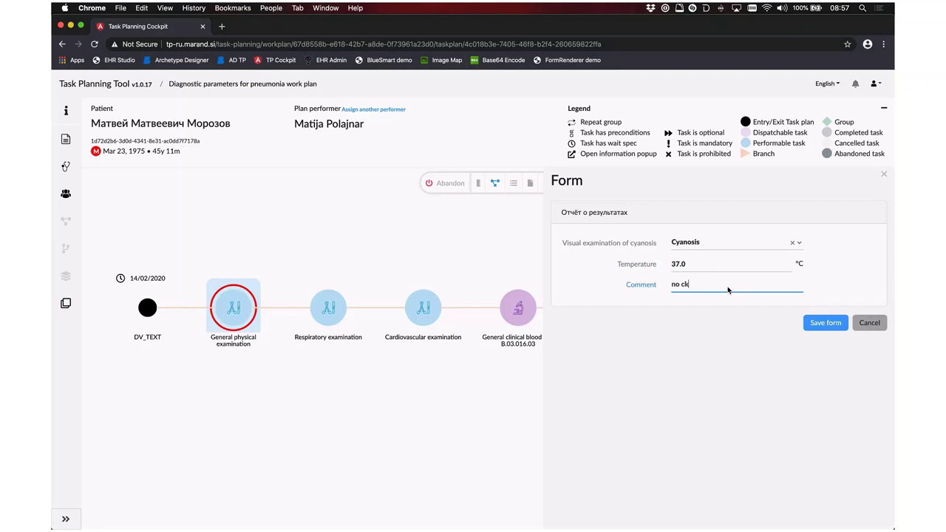
{"action": "left_click", "coordinate": [822, 322]}
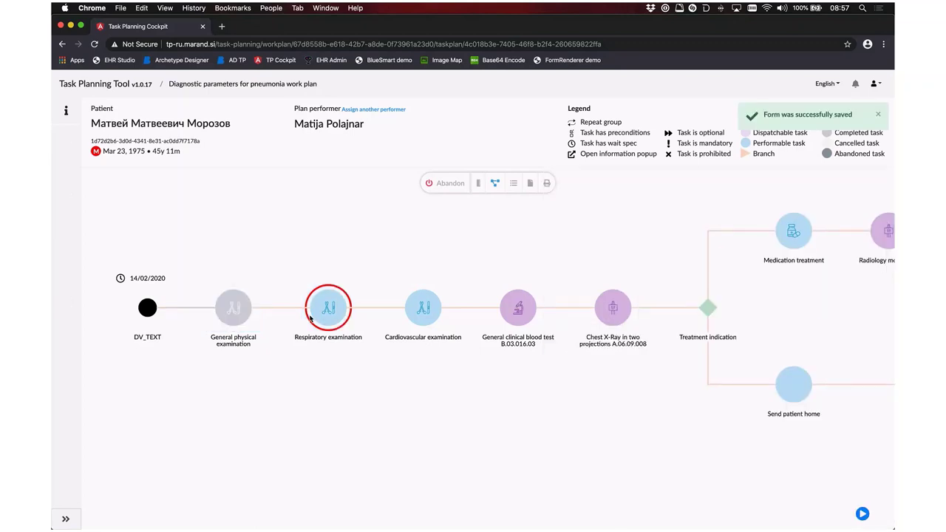
{"action": "scroll", "coordinate": [527, 394], "scroll_direction": "right", "scroll_amount": 5}
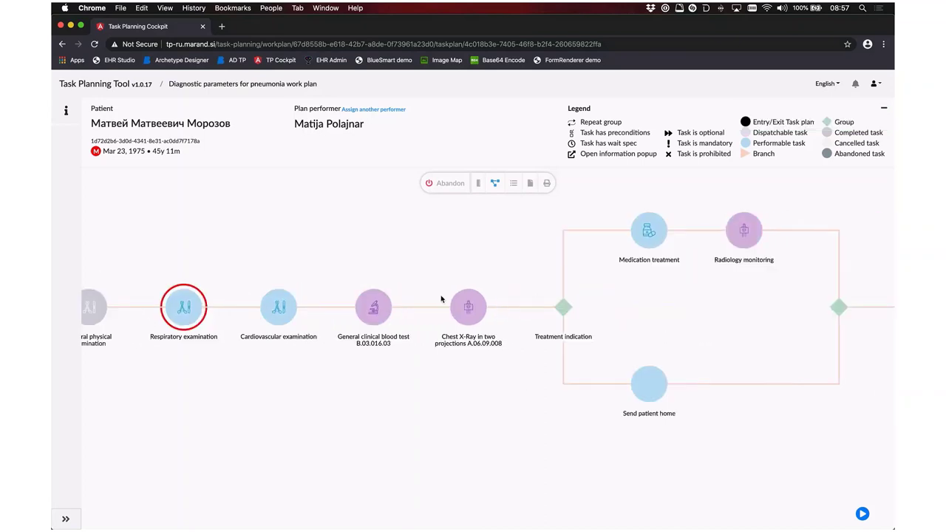
{"action": "left_click", "coordinate": [563, 309]}
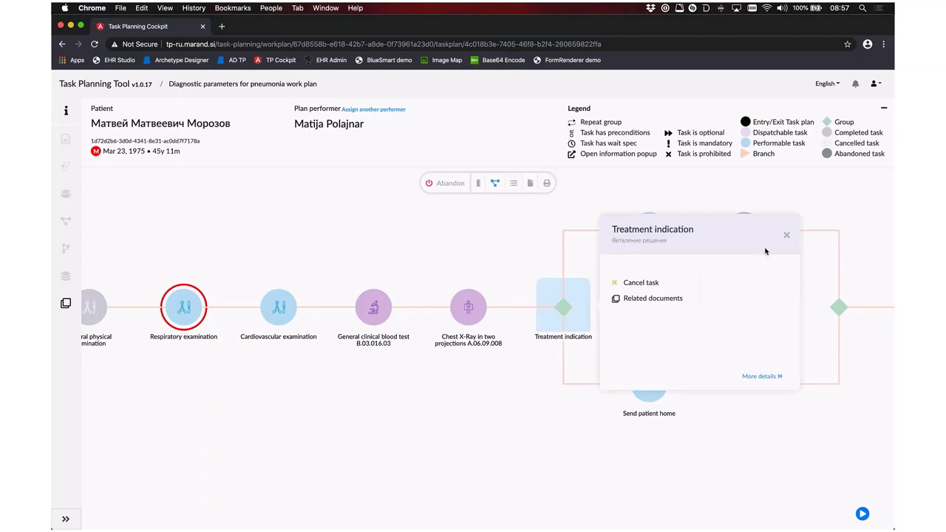
{"action": "left_click", "coordinate": [786, 234]}
{"action": "left_click", "coordinate": [649, 232]}
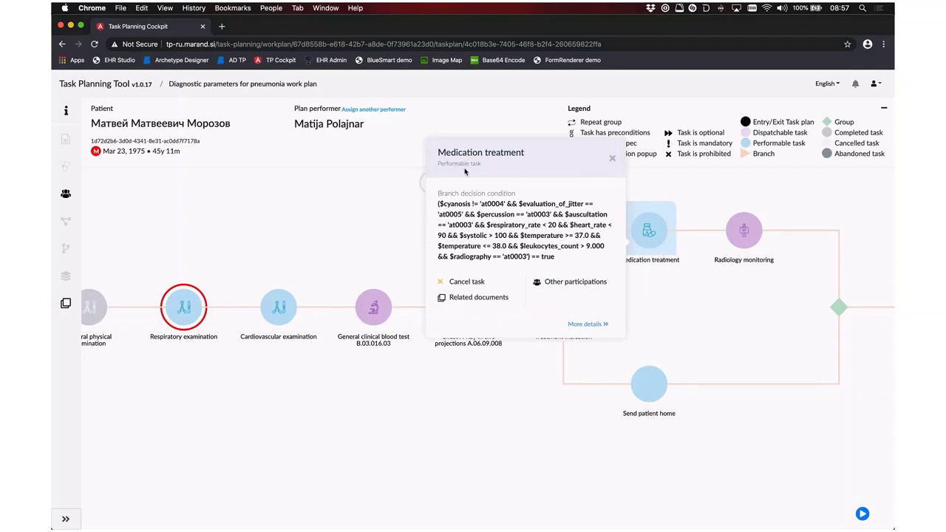
{"action": "left_click", "coordinate": [611, 159]}
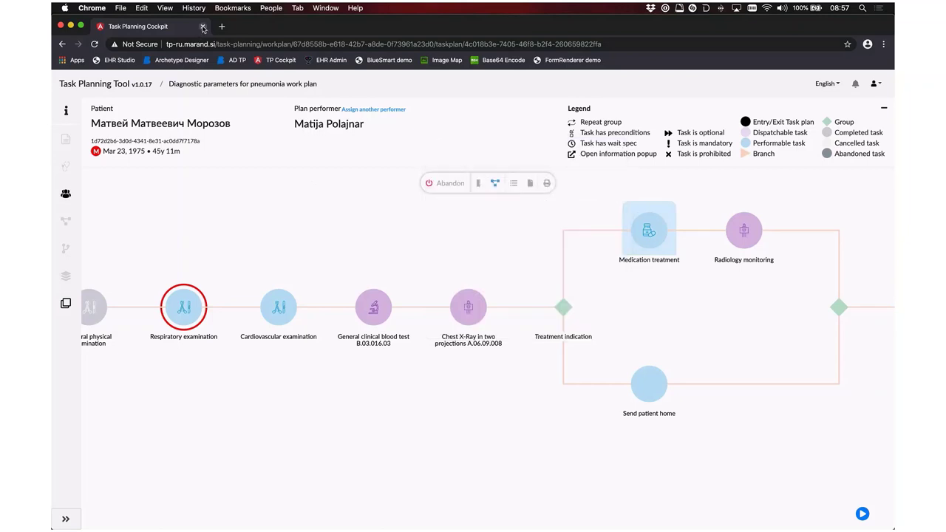
{"action": "mouse_move", "coordinate": [65, 214]}
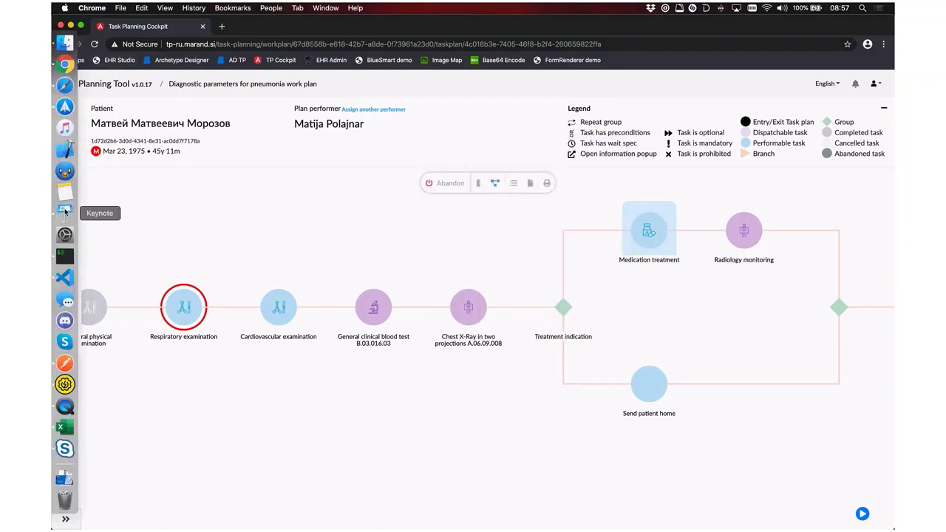
- Bring Keynote forward and move from the Clinical Decision Support slide to slide 32, GDL
{"action": "left_click", "coordinate": [65, 213]}
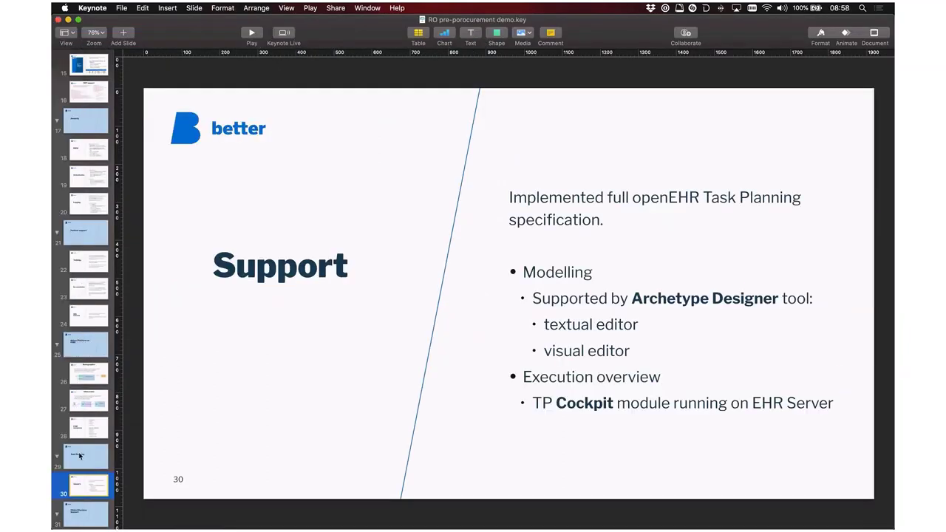
{"action": "left_click", "coordinate": [76, 516]}
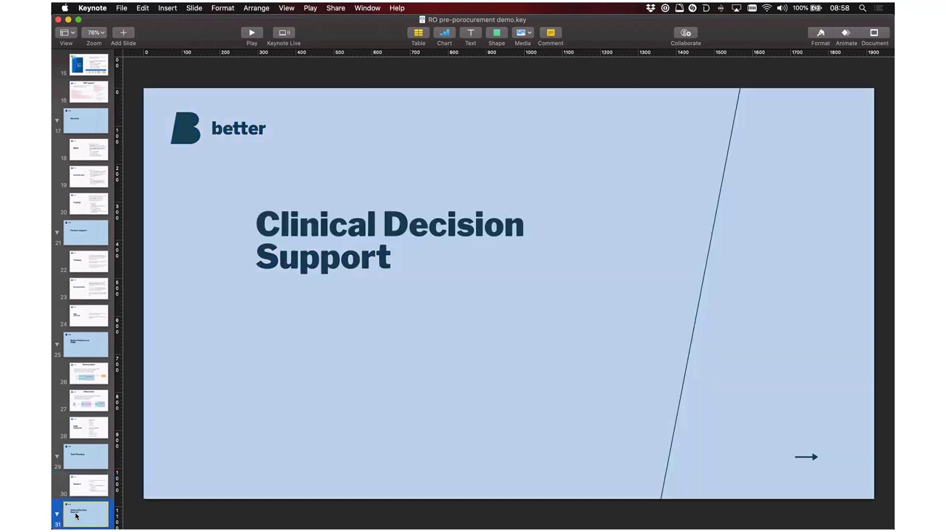
{"action": "key", "text": "Down"}
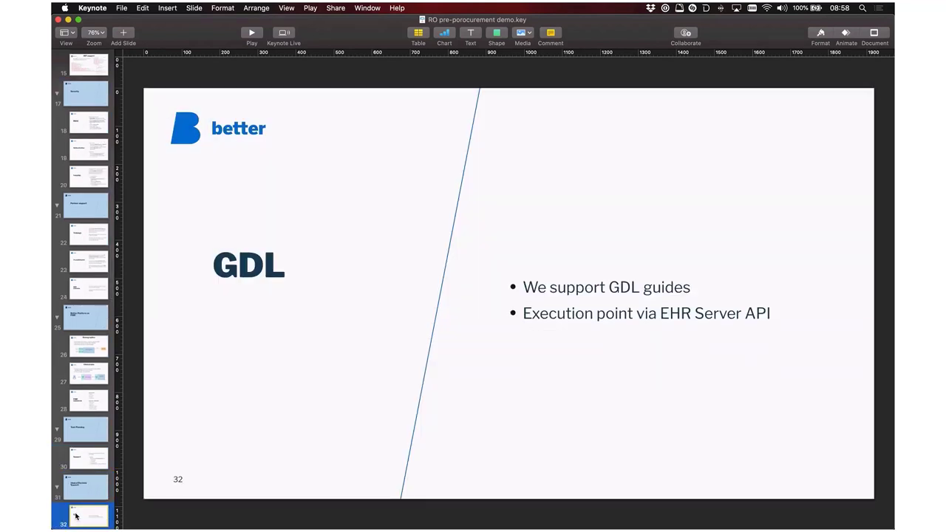
- In Postman, send the Get a list of guides request to check stored guides
{"action": "mouse_move", "coordinate": [51, 461]}
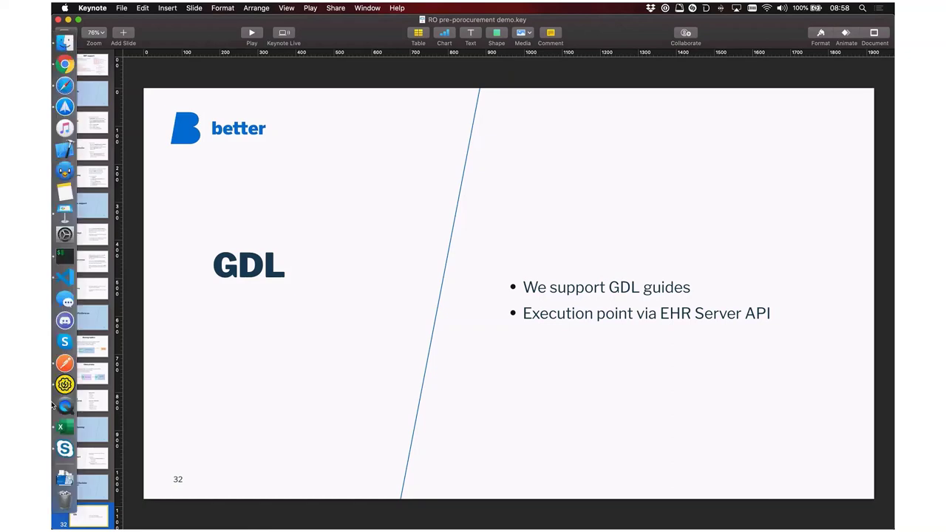
{"action": "left_click", "coordinate": [63, 364]}
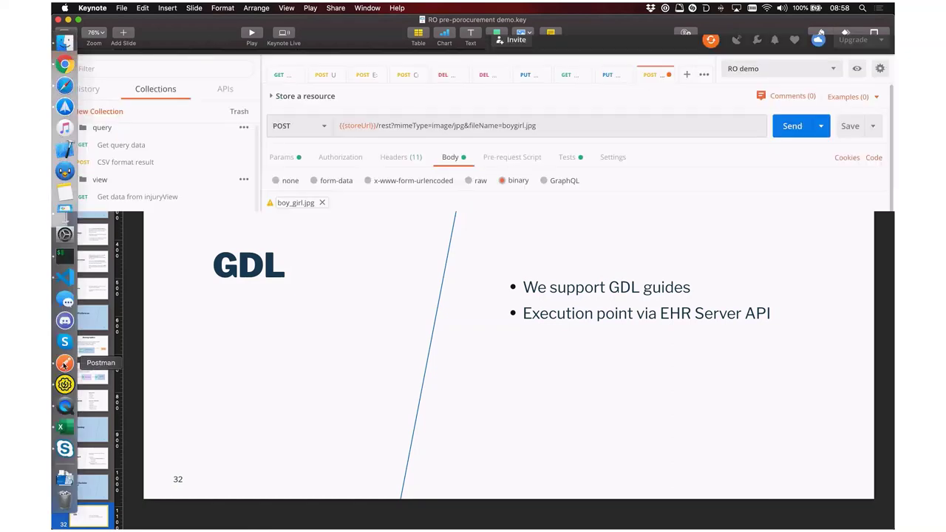
{"action": "scroll", "coordinate": [112, 214], "scroll_direction": "down", "scroll_amount": 5}
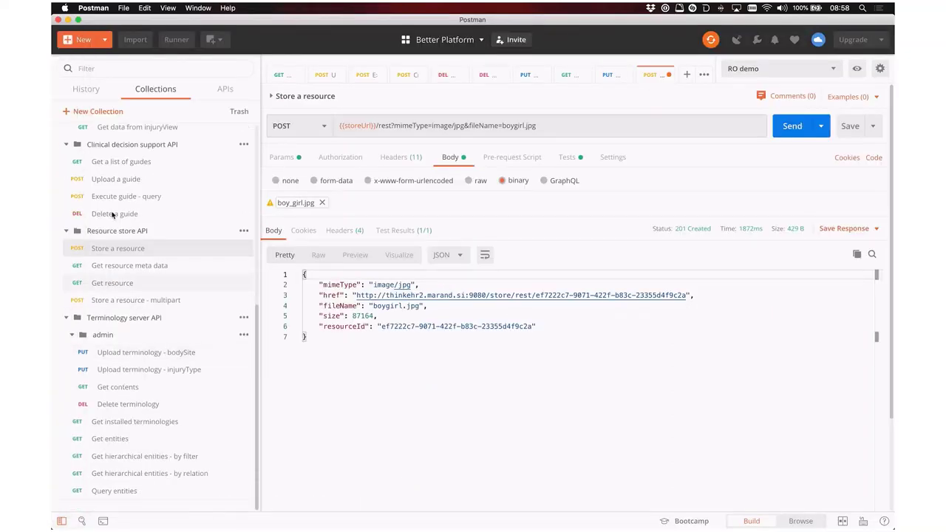
{"action": "scroll", "coordinate": [112, 214], "scroll_direction": "up", "scroll_amount": 3}
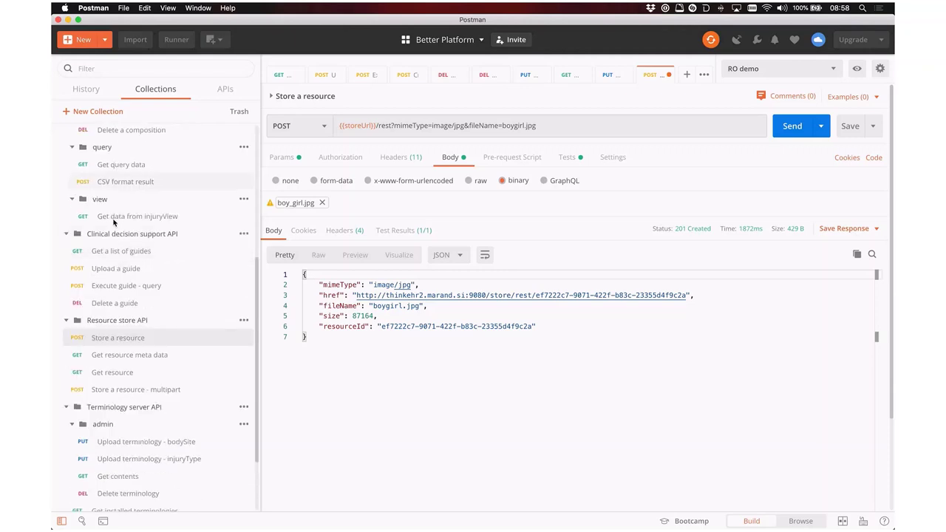
{"action": "left_click", "coordinate": [120, 252]}
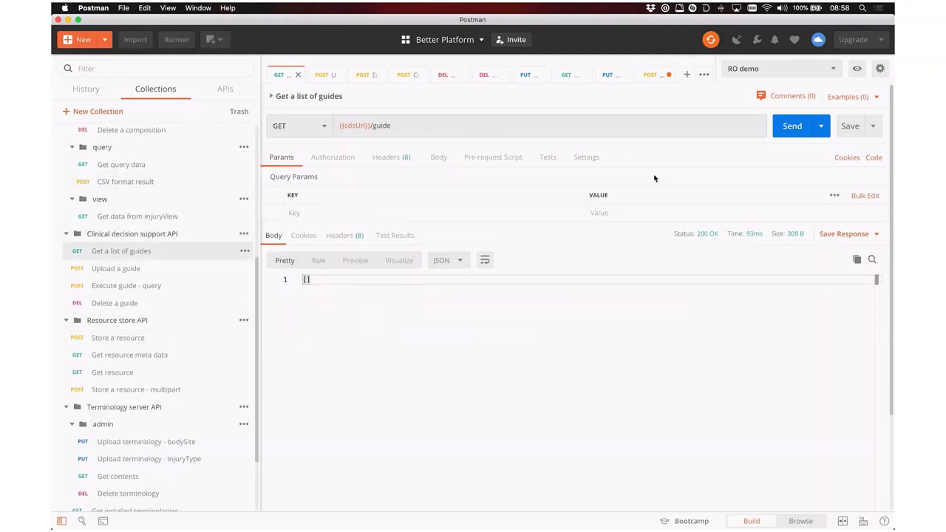
{"action": "left_click", "coordinate": [792, 126]}
- Upload the BMI categorisation GDL guide with the Upload a guide request
{"action": "left_click", "coordinate": [103, 270]}
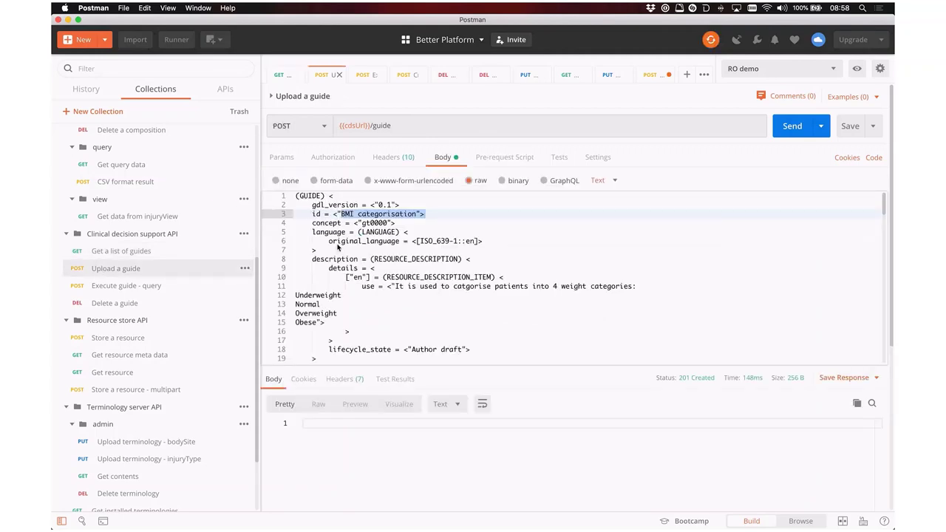
{"action": "scroll", "coordinate": [448, 279], "scroll_direction": "down", "scroll_amount": 15}
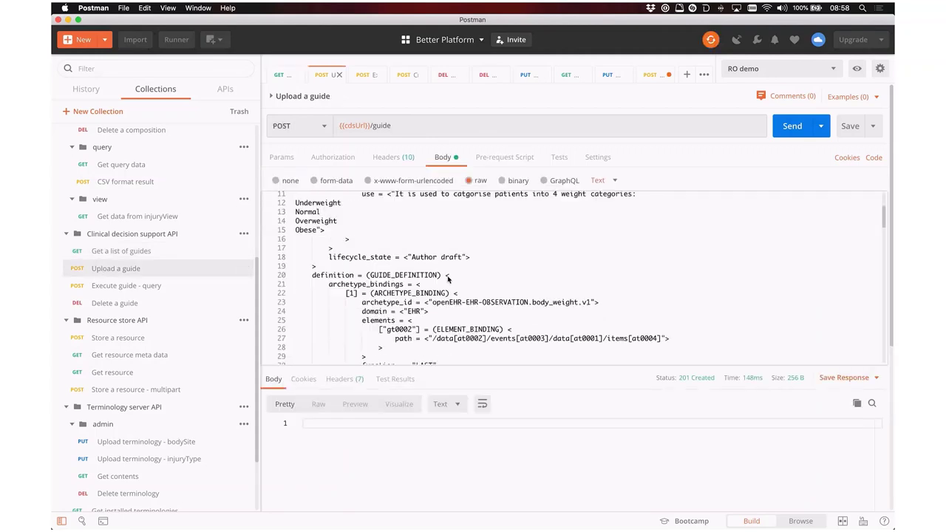
{"action": "left_click", "coordinate": [787, 130]}
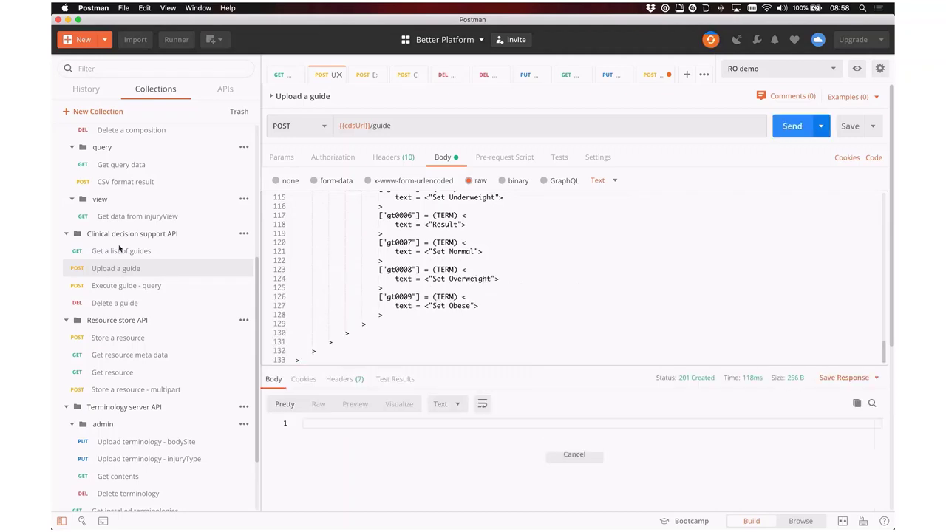
- Open the Execute guide - query request
{"action": "left_click", "coordinate": [125, 288]}
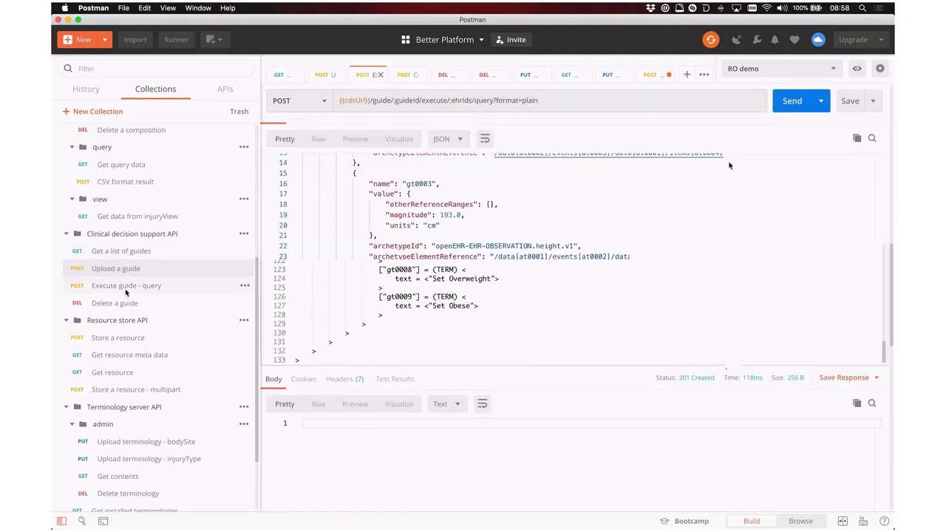
{"action": "left_click", "coordinate": [789, 101]}
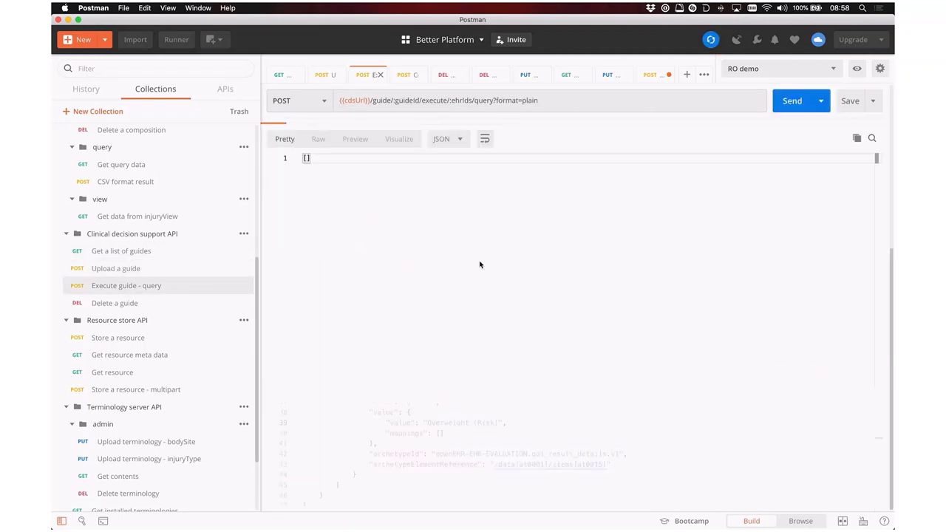
{"action": "scroll", "coordinate": [153, 204], "scroll_direction": "up", "scroll_amount": 2}
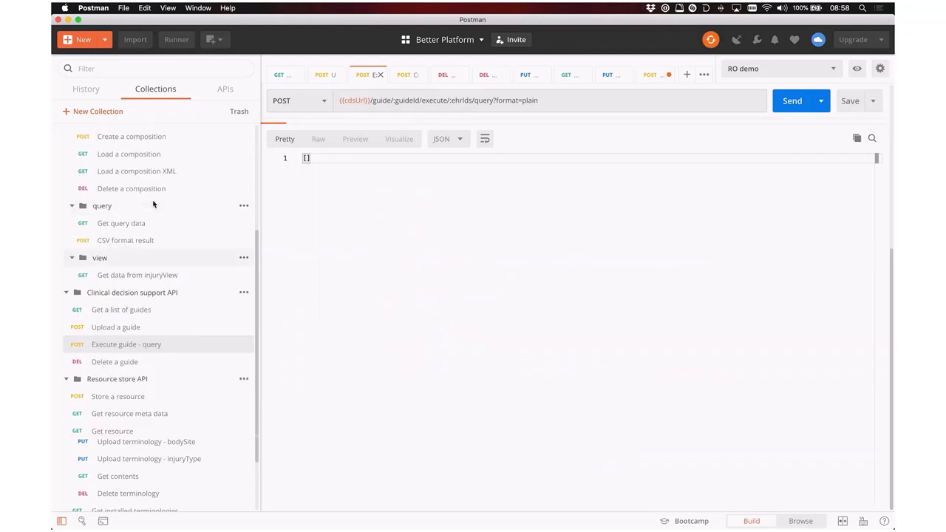
{"action": "scroll", "coordinate": [113, 193], "scroll_direction": "up", "scroll_amount": 2}
- Send Create a composition with height 193.0 cm and weight 95 kg, then reopen Execute guide - query
{"action": "left_click", "coordinate": [113, 193]}
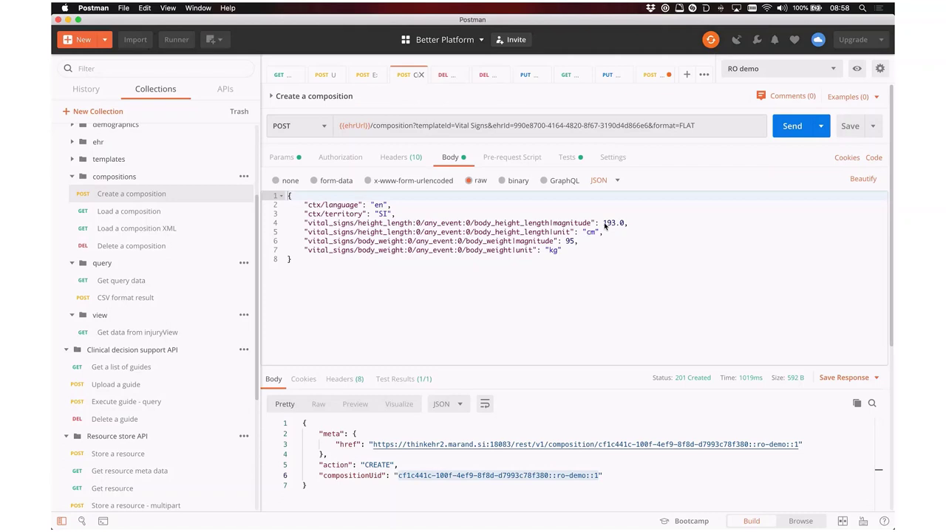
{"action": "left_click_drag", "start_coordinate": [604, 225], "coordinate": [617, 226]}
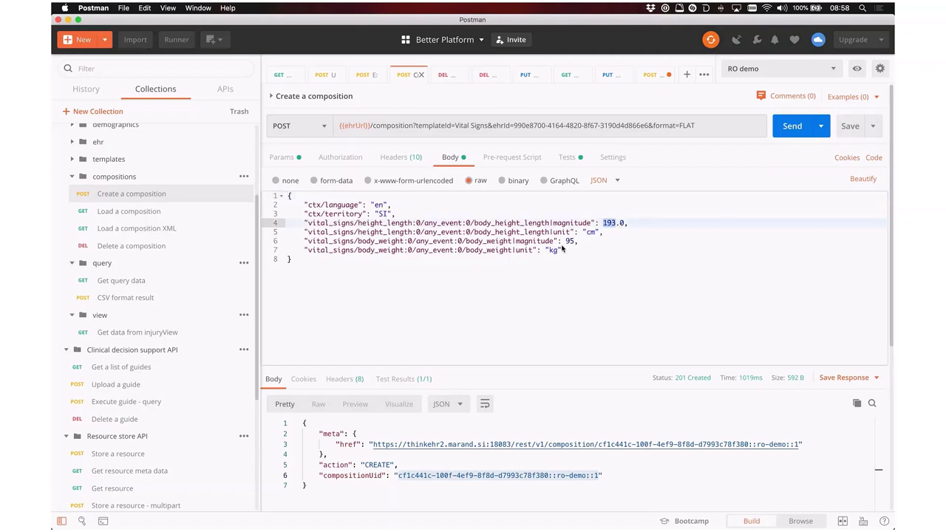
{"action": "left_click", "coordinate": [792, 127]}
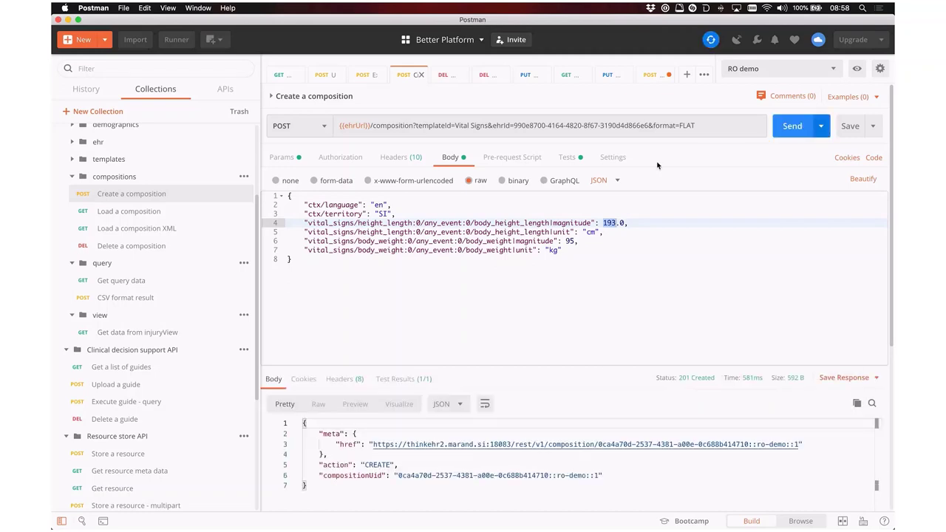
{"action": "left_click", "coordinate": [125, 403]}
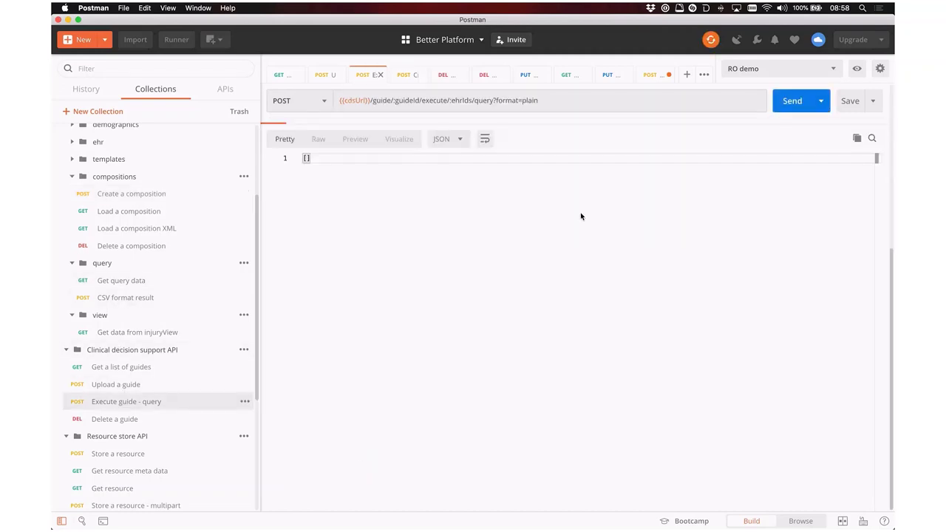
- Execute the BMI guide and highlight the 25.50 BMI and Overweight (Risk) results
{"action": "left_click", "coordinate": [782, 102]}
{"action": "scroll", "coordinate": [611, 334], "scroll_direction": "down", "scroll_amount": 5}
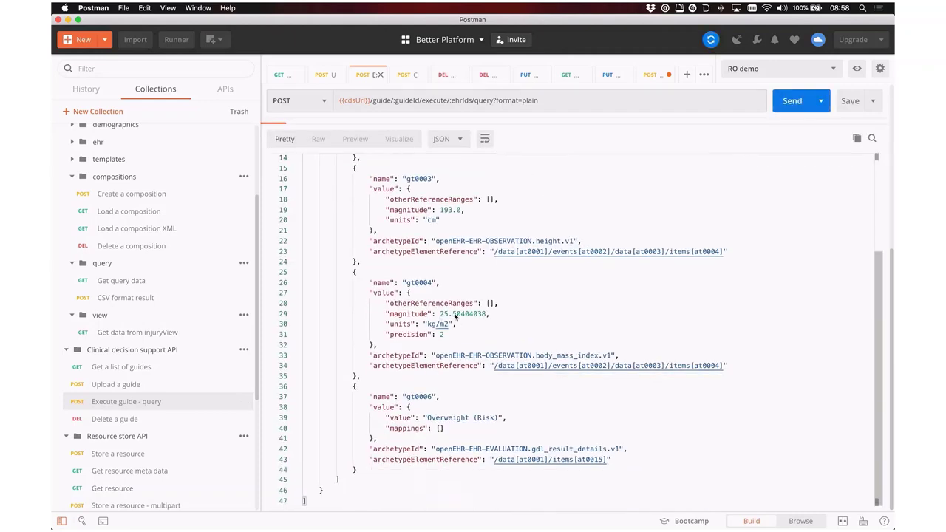
{"action": "left_click_drag", "start_coordinate": [440, 313], "coordinate": [460, 314]}
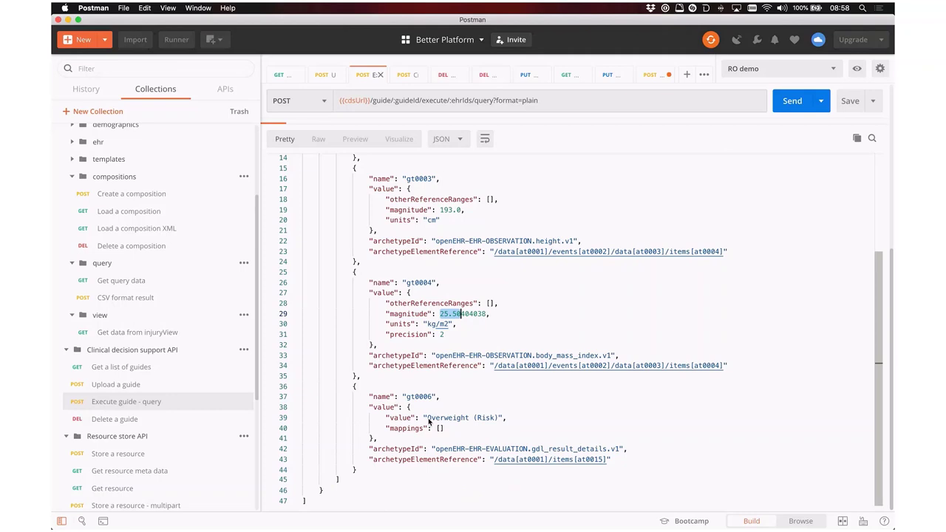
{"action": "left_click_drag", "start_coordinate": [427, 417], "coordinate": [495, 419]}
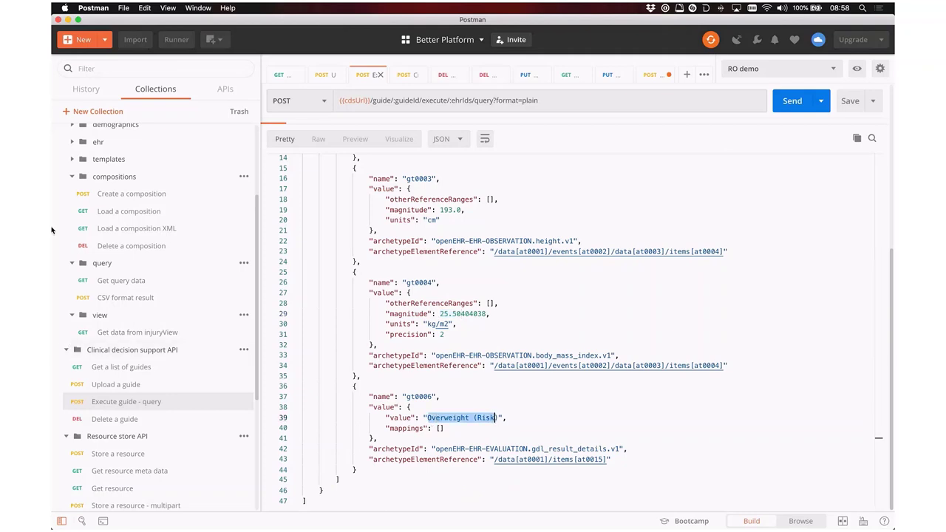
- Switch back to Keynote and go to slide 34, Versioning
{"action": "mouse_move", "coordinate": [52, 230]}
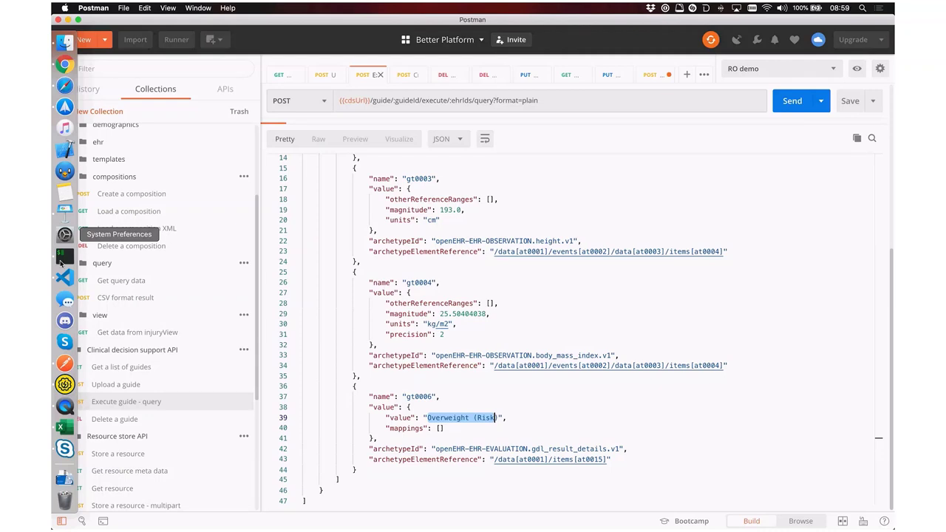
{"action": "left_click", "coordinate": [64, 213]}
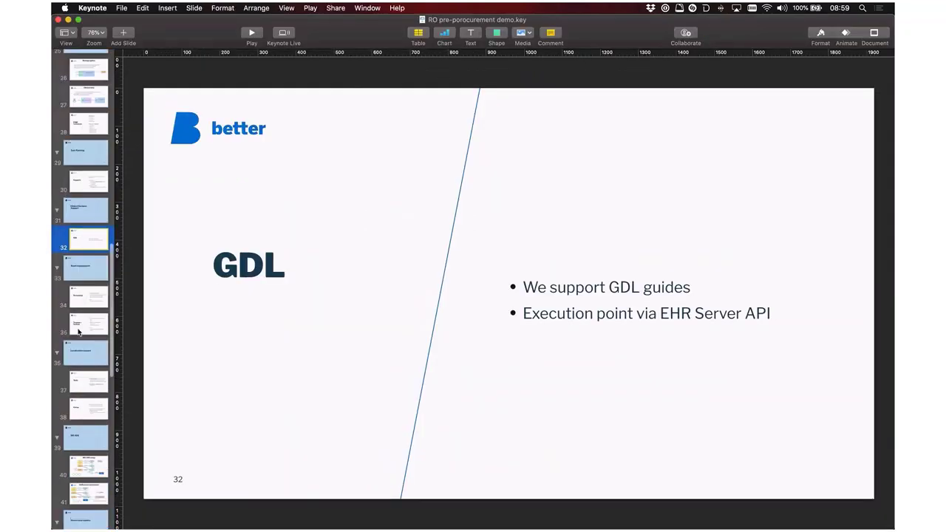
{"action": "left_click", "coordinate": [85, 278]}
{"action": "left_click", "coordinate": [85, 301]}
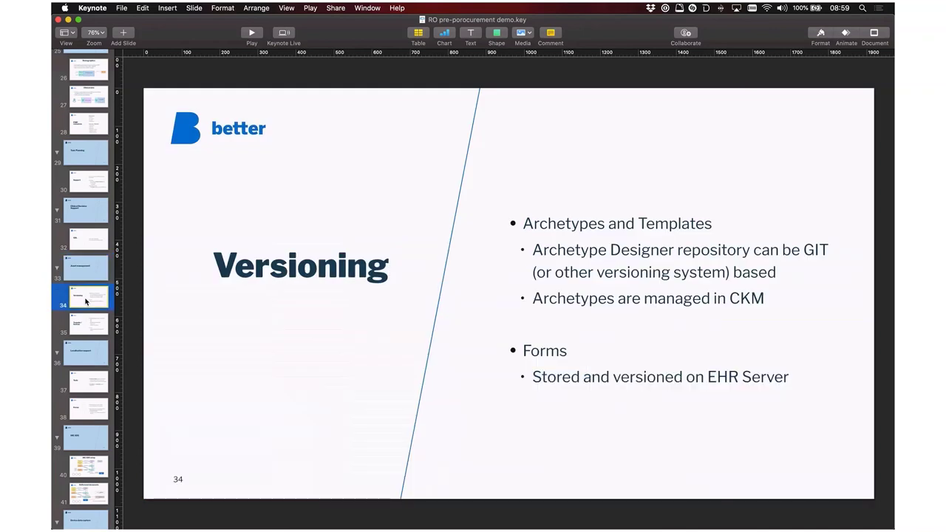
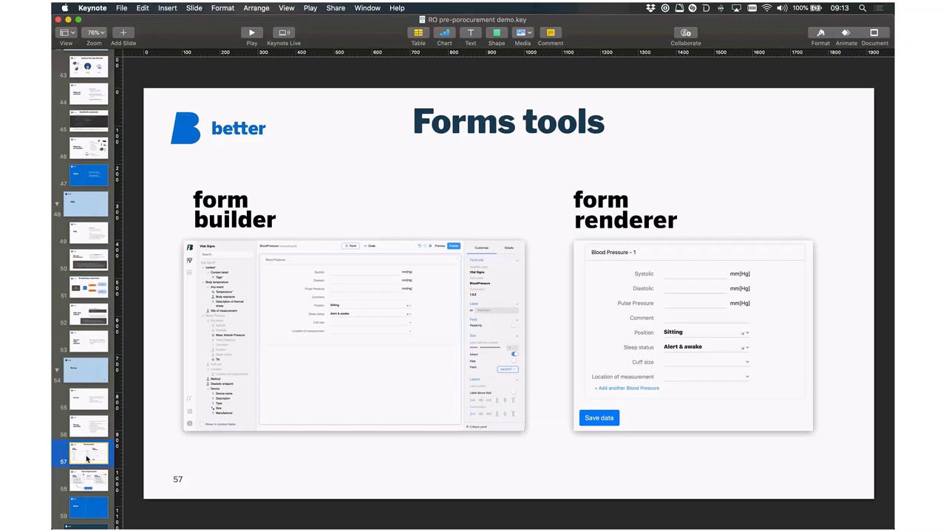
- Advance past the Tools deployment slide (58) to the Demo slide 59 in Keynote
{"action": "key", "text": "Down"}
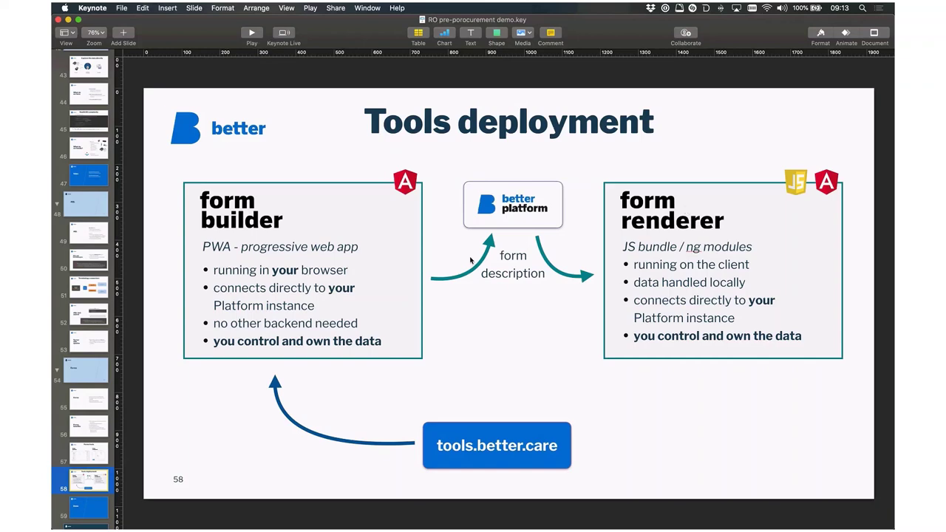
{"action": "left_click", "coordinate": [88, 510]}
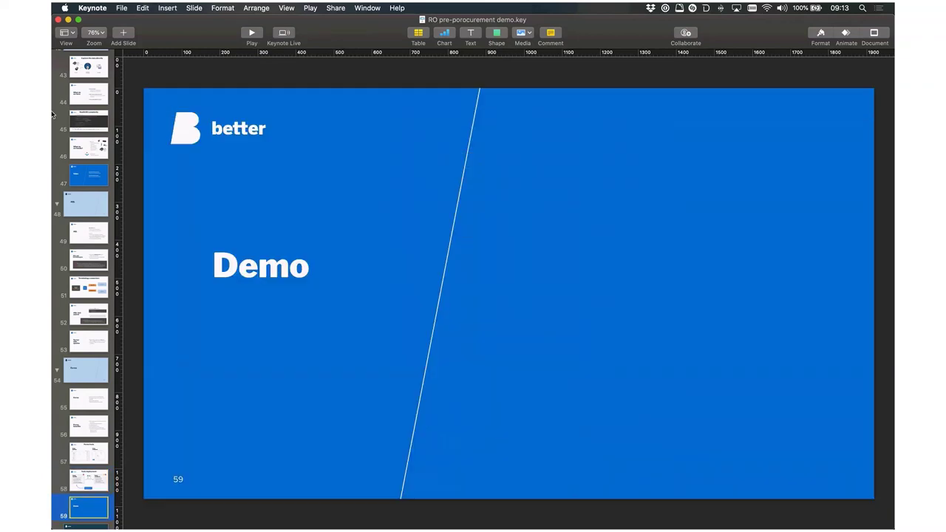
- In Chrome, open the pre-procurement-demo template in the EHR Studio form builder
{"action": "left_click", "coordinate": [65, 65]}
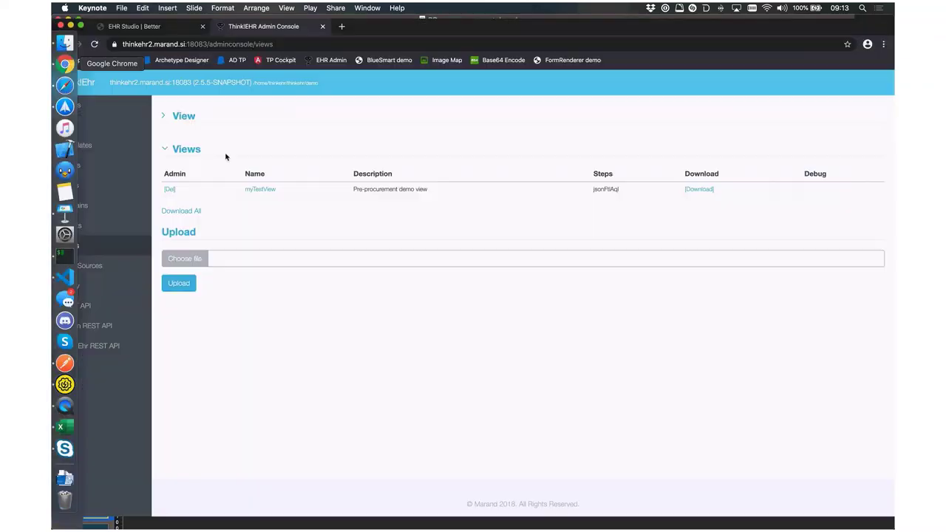
{"action": "left_click", "coordinate": [115, 60]}
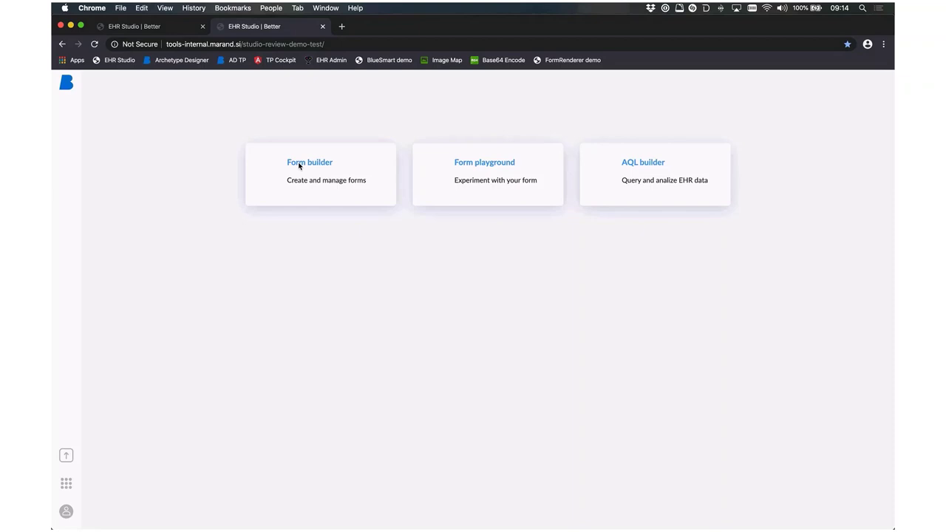
{"action": "left_click", "coordinate": [299, 164]}
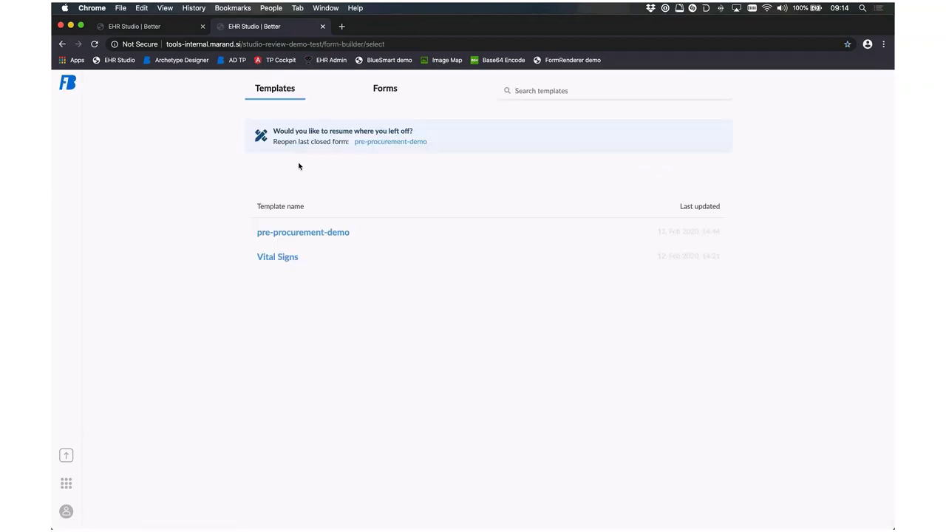
{"action": "left_click", "coordinate": [307, 234]}
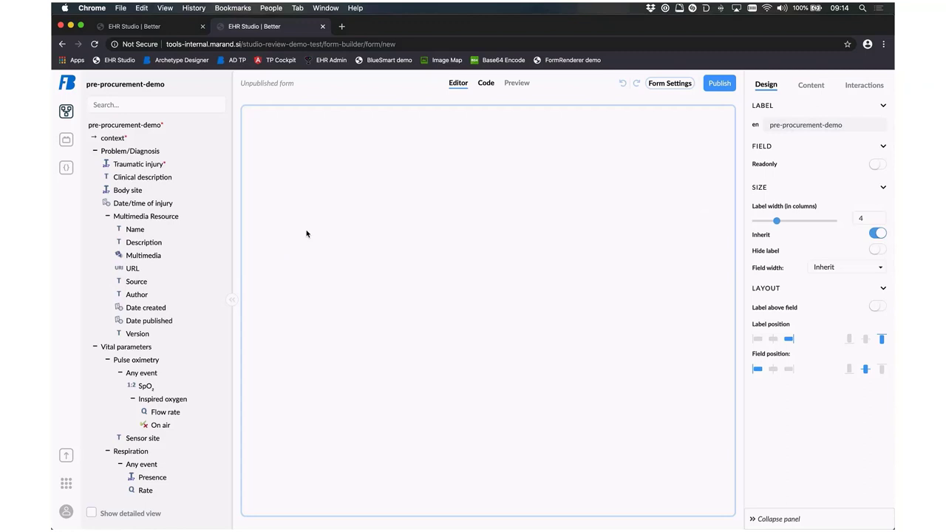
{"action": "scroll", "coordinate": [131, 334], "scroll_direction": "down", "scroll_amount": 5}
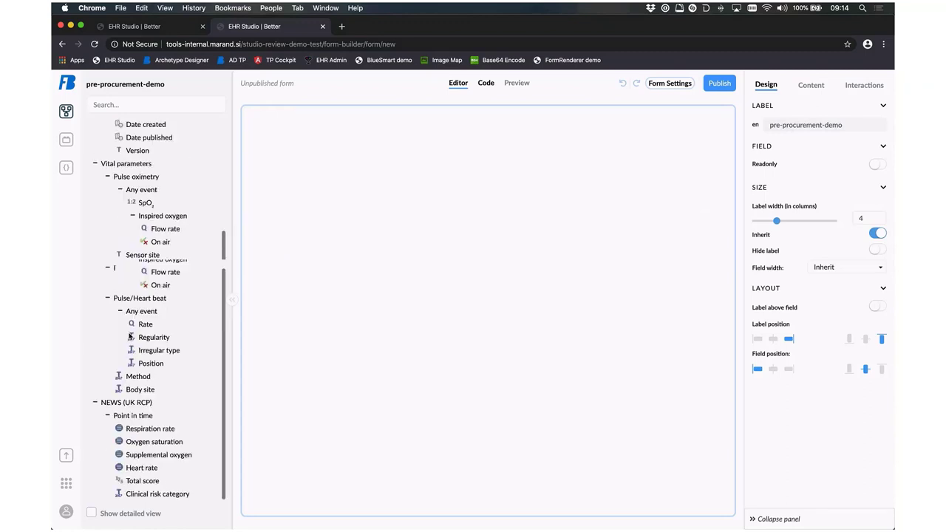
{"action": "scroll", "coordinate": [131, 333], "scroll_direction": "up", "scroll_amount": 5}
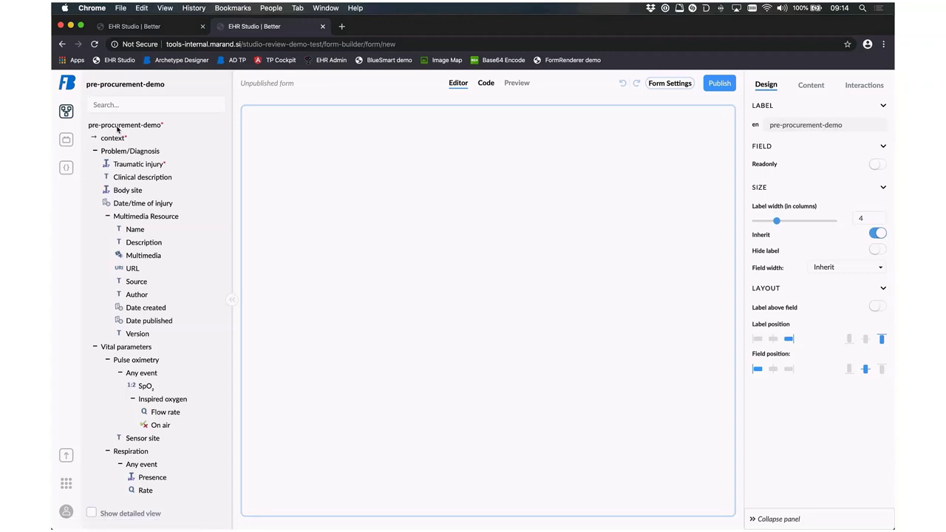
- Drag the root pre-procurement-demo template node onto the empty form canvas
{"action": "left_click_drag", "start_coordinate": [117, 129], "coordinate": [401, 145]}
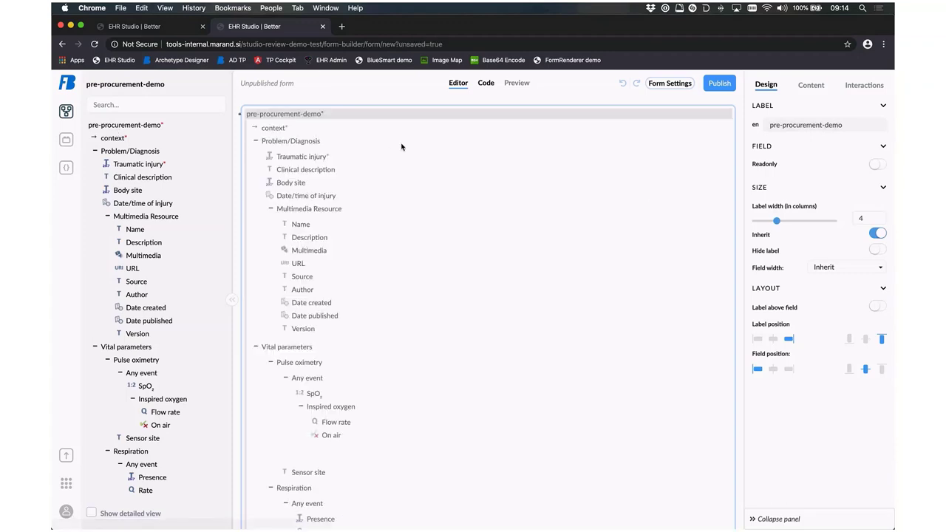
{"action": "scroll", "coordinate": [503, 315], "scroll_direction": "down", "scroll_amount": 10}
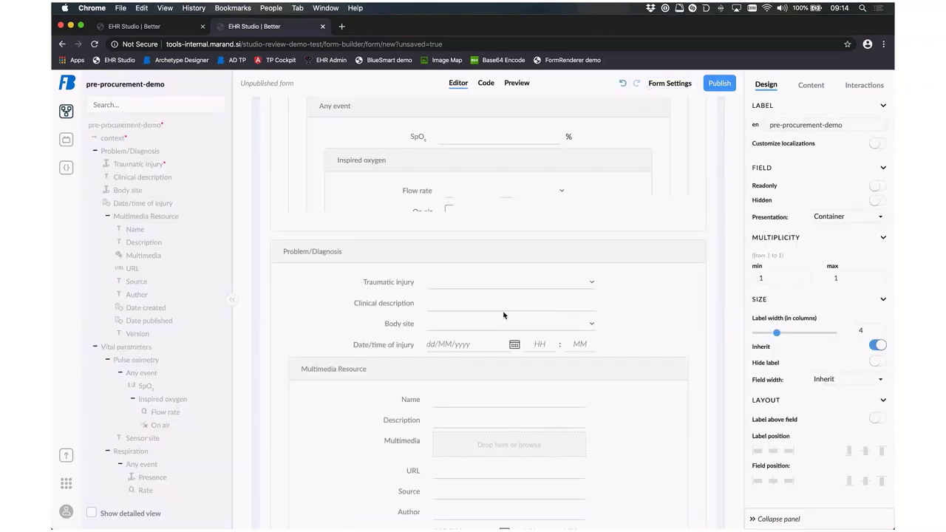
{"action": "key", "text": "super+space"}
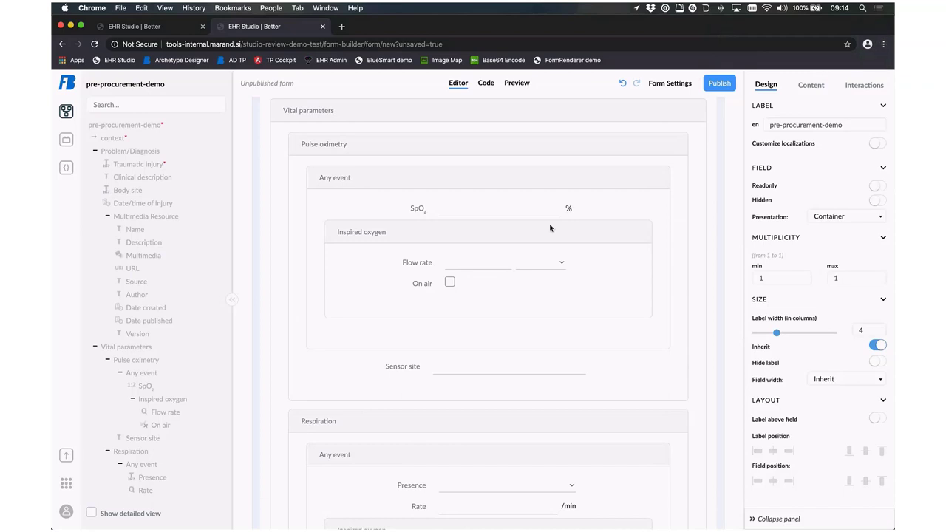
{"action": "scroll", "coordinate": [550, 228], "scroll_direction": "up", "scroll_amount": 10}
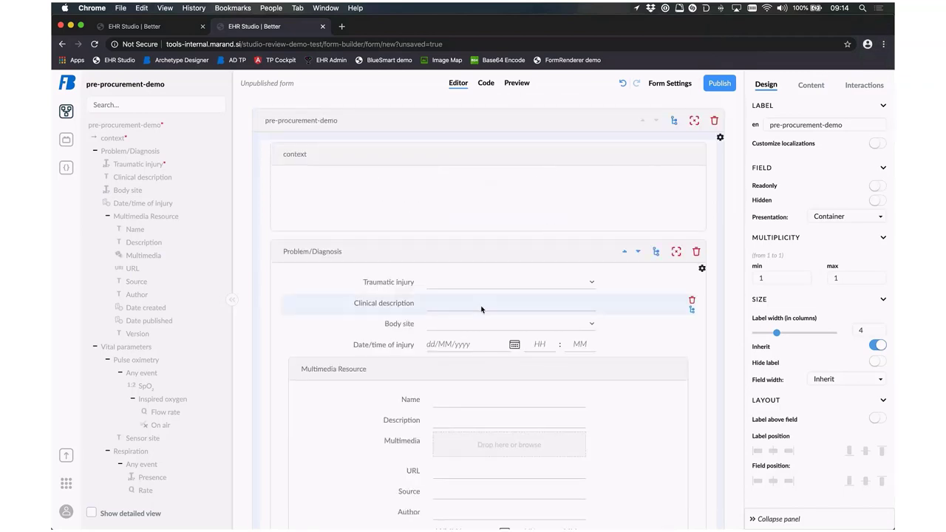
- Preview the rendered form, then return to the editor
{"action": "left_click", "coordinate": [523, 86]}
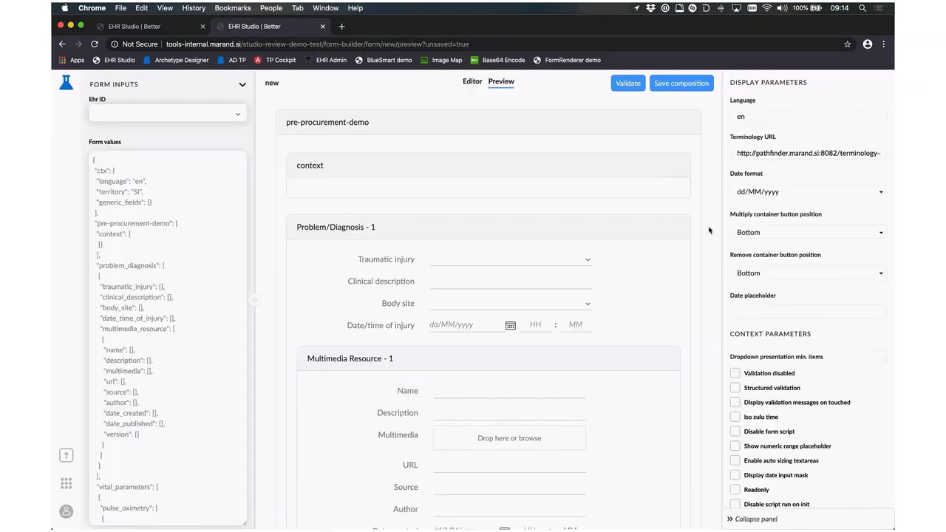
{"action": "scroll", "coordinate": [487, 296], "scroll_direction": "down", "scroll_amount": 2}
{"action": "scroll", "coordinate": [137, 306], "scroll_direction": "down", "scroll_amount": 10}
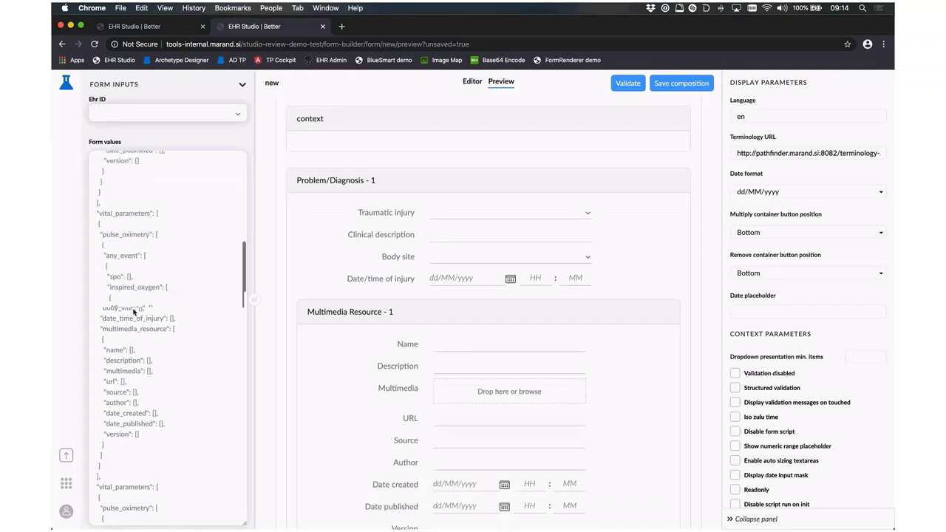
{"action": "scroll", "coordinate": [138, 310], "scroll_direction": "up", "scroll_amount": 10}
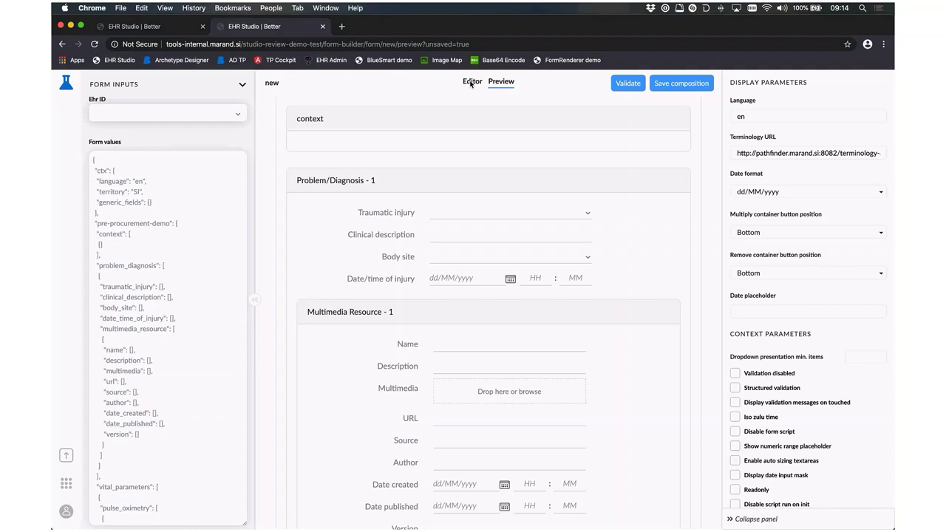
{"action": "left_click", "coordinate": [471, 82]}
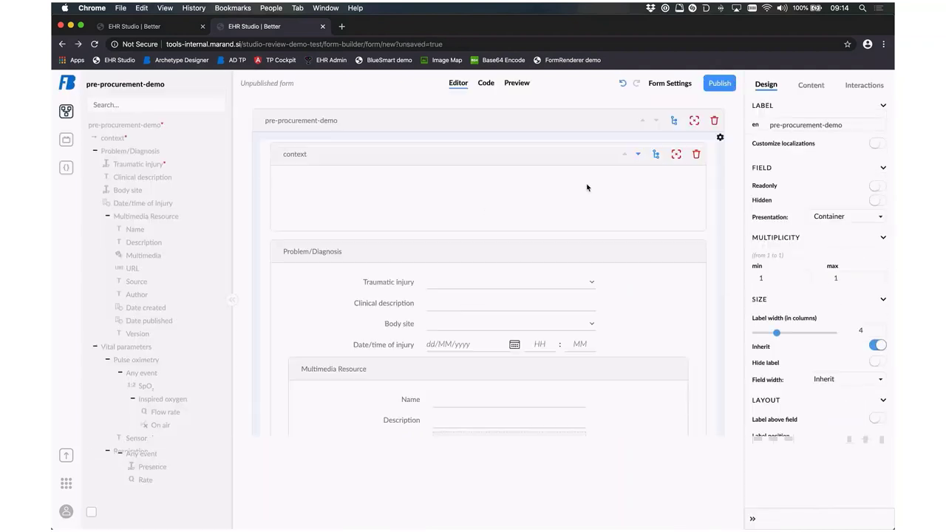
- Delete the context section and Multimedia Resource's Description, URL, Source, Author and Date created fields
{"action": "left_click", "coordinate": [697, 145]}
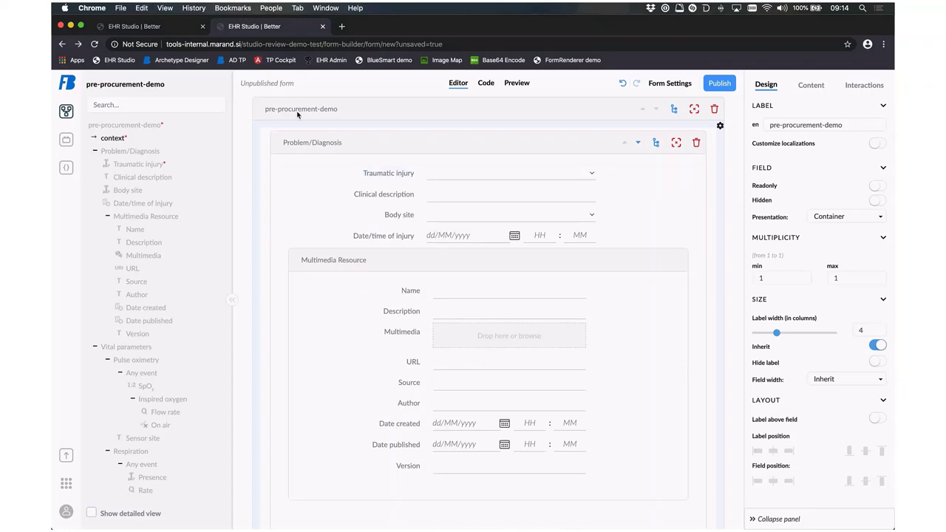
{"action": "left_click", "coordinate": [694, 110]}
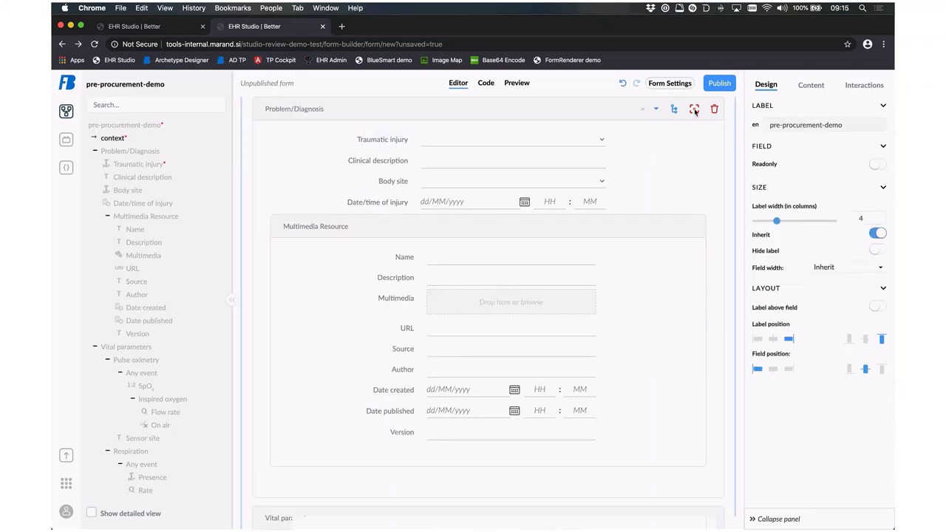
{"action": "left_click", "coordinate": [693, 274]}
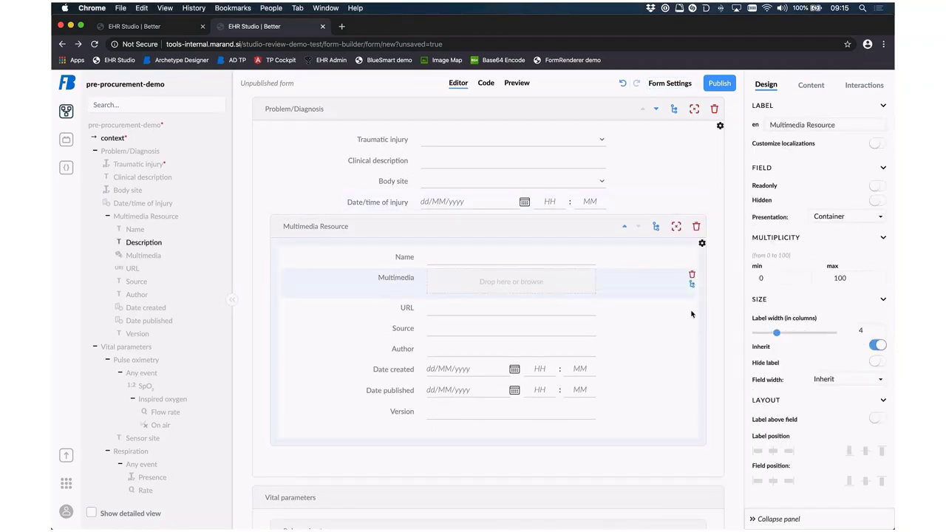
{"action": "left_click", "coordinate": [692, 306]}
{"action": "left_click", "coordinate": [692, 305]}
{"action": "left_click", "coordinate": [692, 305]}
{"action": "left_click", "coordinate": [692, 305]}
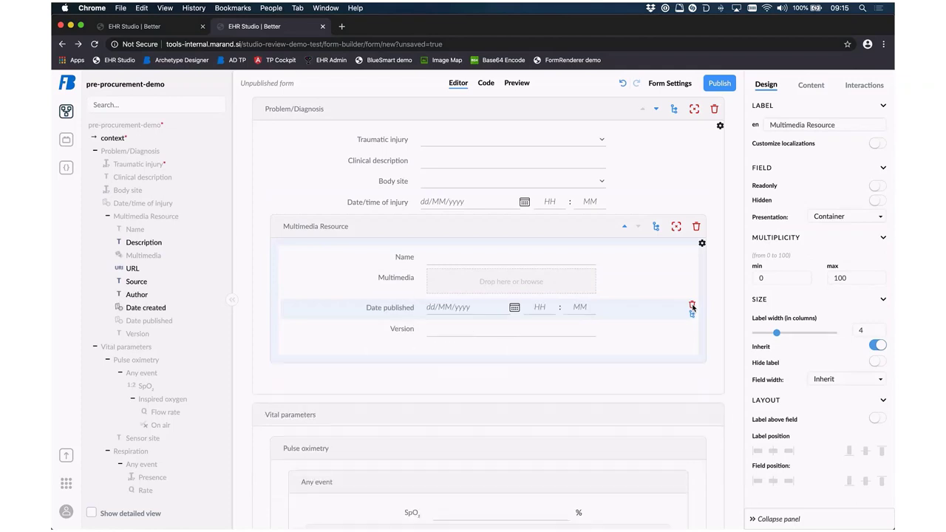
{"action": "left_click", "coordinate": [692, 305]}
{"action": "left_click", "coordinate": [692, 305]}
{"action": "scroll", "coordinate": [634, 367], "scroll_direction": "down", "scroll_amount": 2}
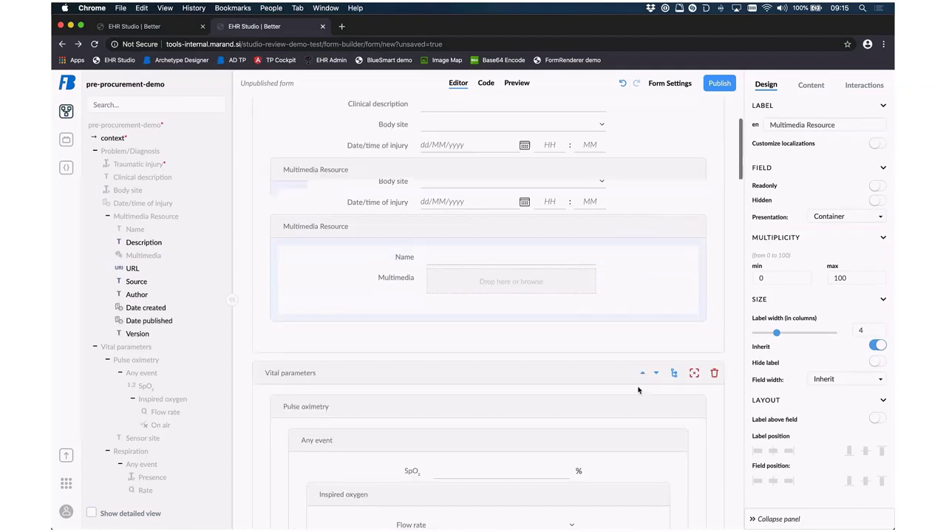
{"action": "scroll", "coordinate": [640, 390], "scroll_direction": "up", "scroll_amount": 3}
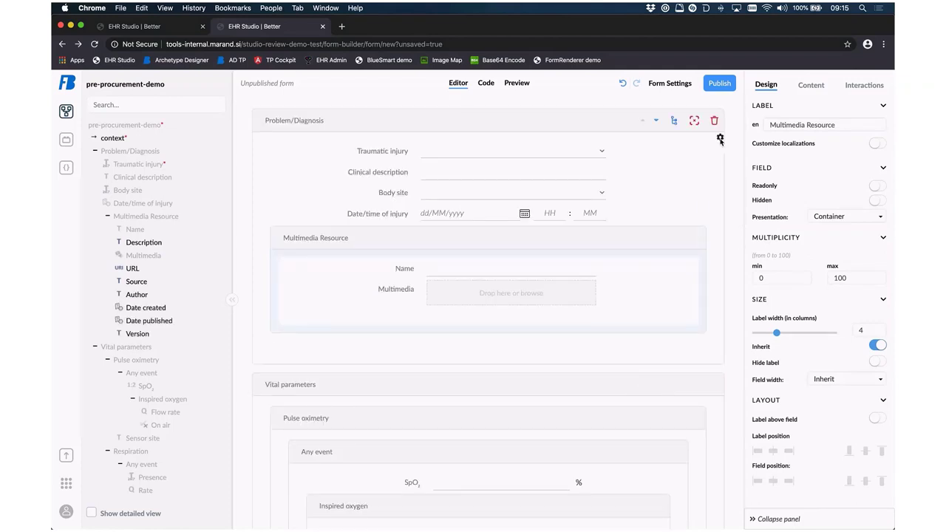
- Try a two-column Problem/Diagnosis layout, revert to one column, and preview the form
{"action": "left_click", "coordinate": [720, 138]}
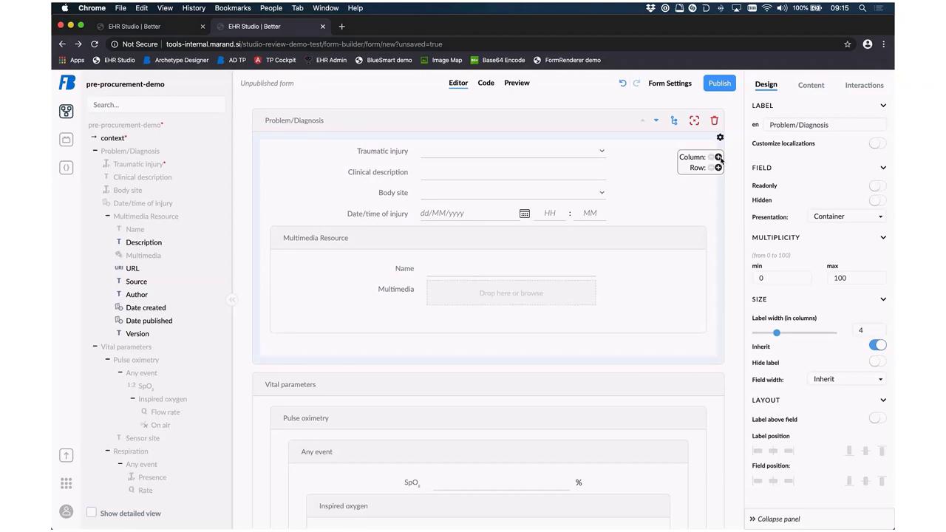
{"action": "left_click", "coordinate": [718, 156]}
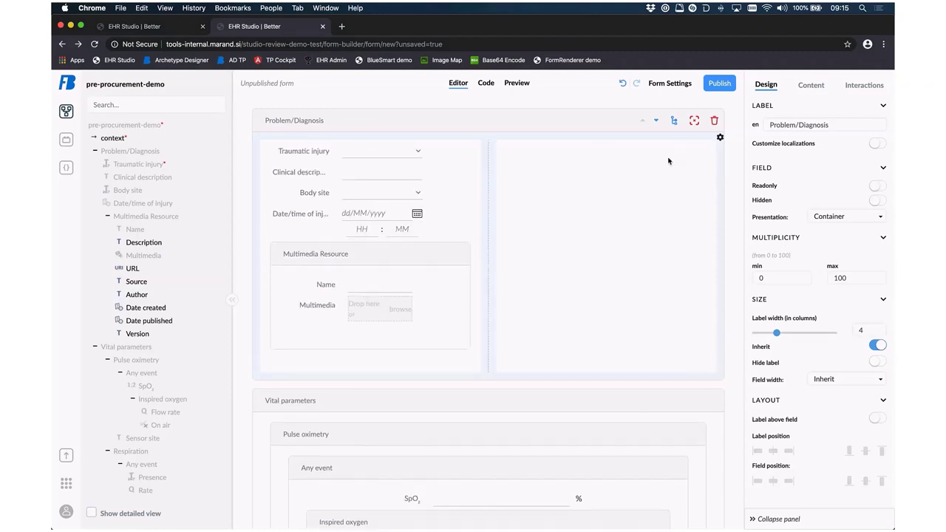
{"action": "left_click", "coordinate": [277, 261]}
{"action": "left_click_drag", "start_coordinate": [487, 232], "coordinate": [633, 185]}
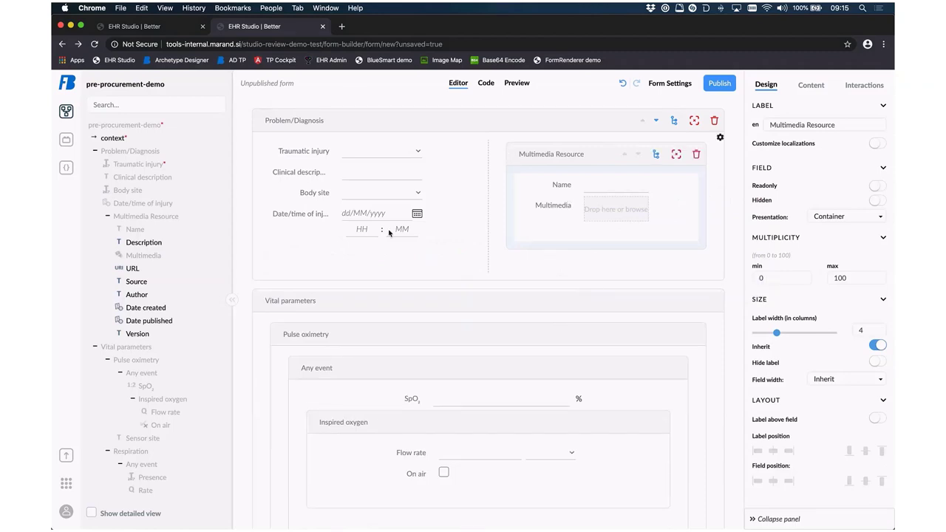
{"action": "left_click_drag", "start_coordinate": [509, 210], "coordinate": [317, 330]}
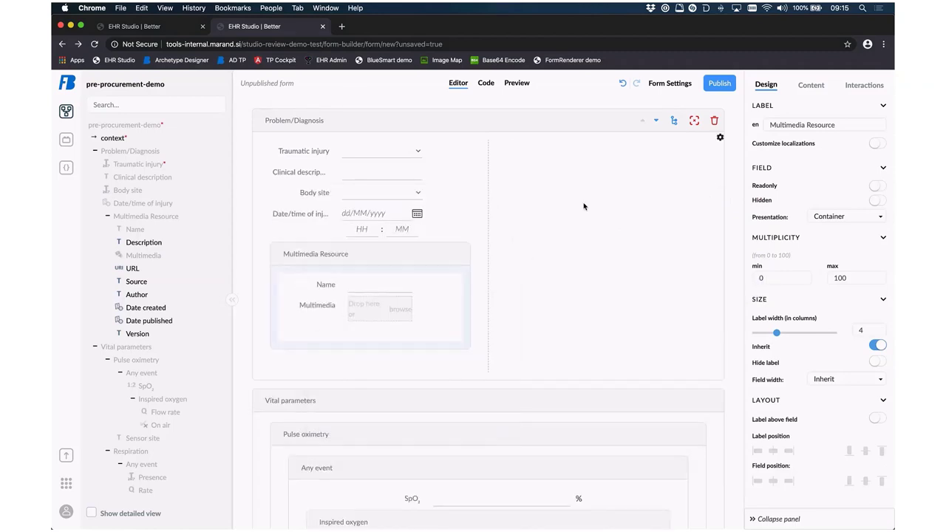
{"action": "left_click", "coordinate": [720, 139]}
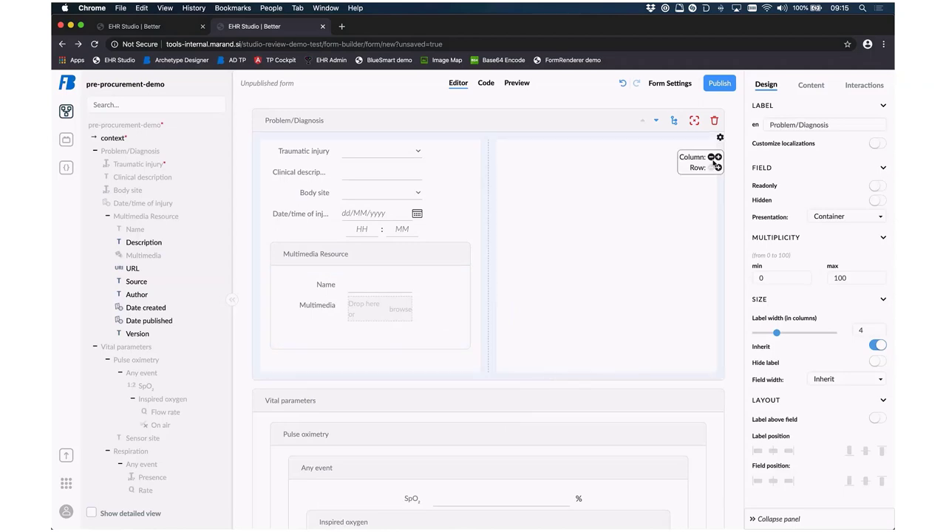
{"action": "left_click", "coordinate": [711, 158]}
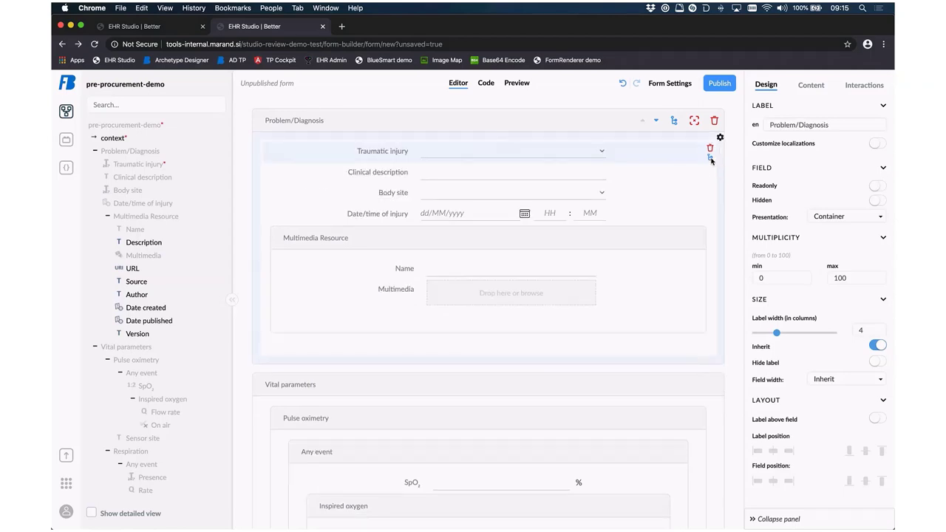
{"action": "mouse_move", "coordinate": [638, 240]}
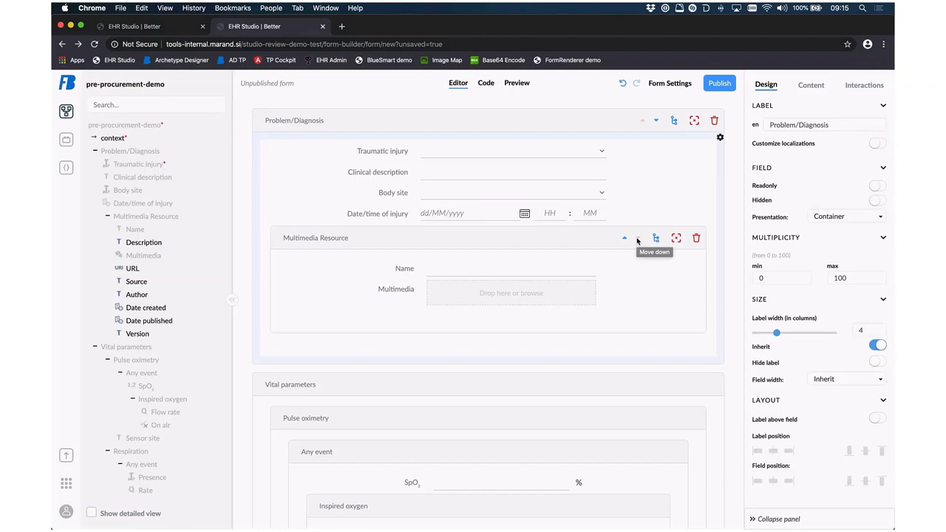
{"action": "left_click", "coordinate": [515, 83]}
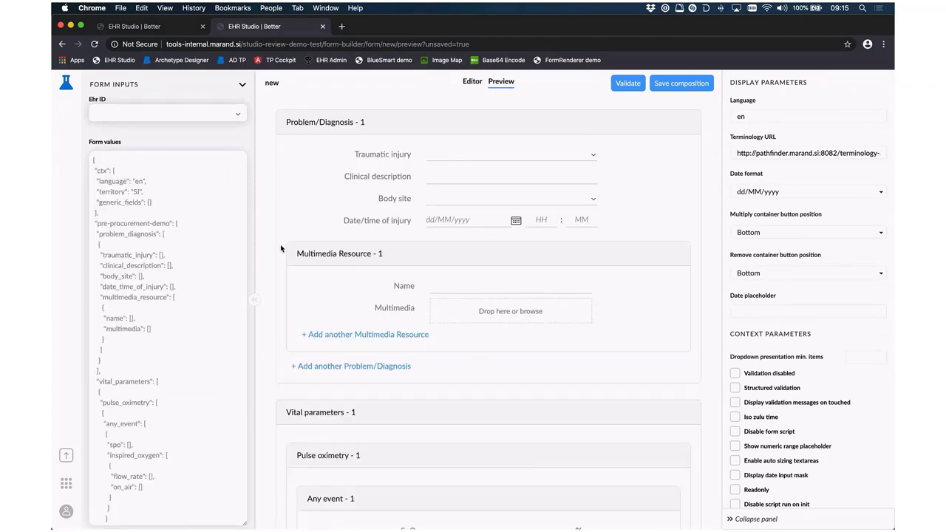
- In preview, add two extra Multimedia Resource entries, remove copies 3 and 2, and return to the editor
{"action": "left_click", "coordinate": [348, 336]}
{"action": "scroll", "coordinate": [359, 377], "scroll_direction": "down", "scroll_amount": 1}
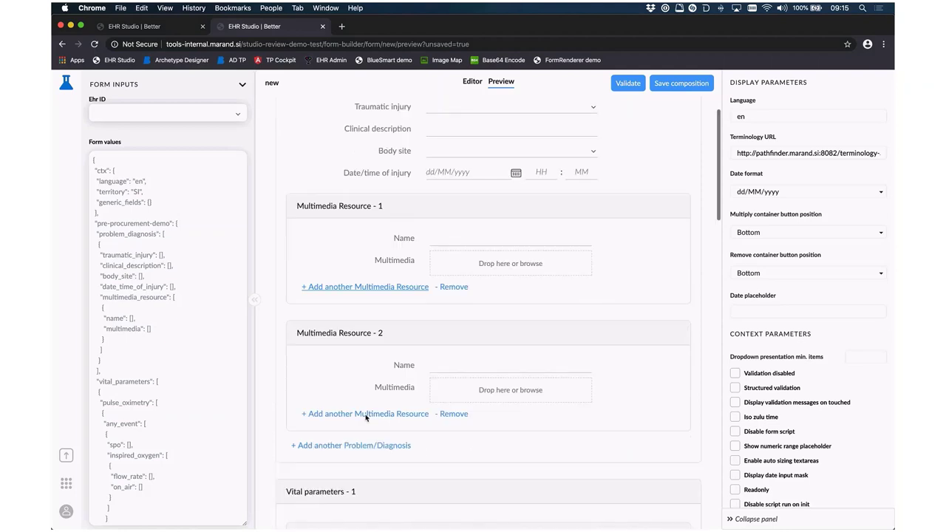
{"action": "left_click", "coordinate": [365, 414]}
{"action": "scroll", "coordinate": [365, 418], "scroll_direction": "down", "scroll_amount": 5}
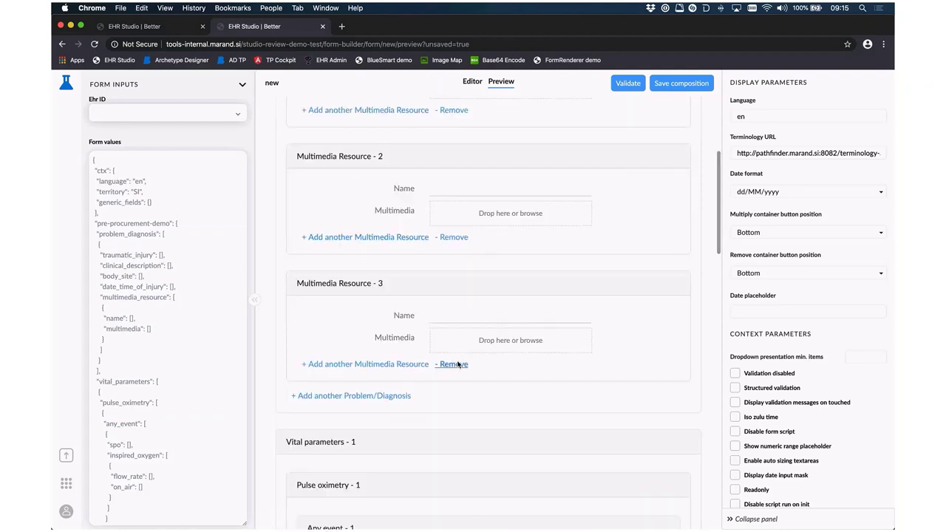
{"action": "left_click", "coordinate": [450, 364]}
{"action": "left_click", "coordinate": [454, 237]}
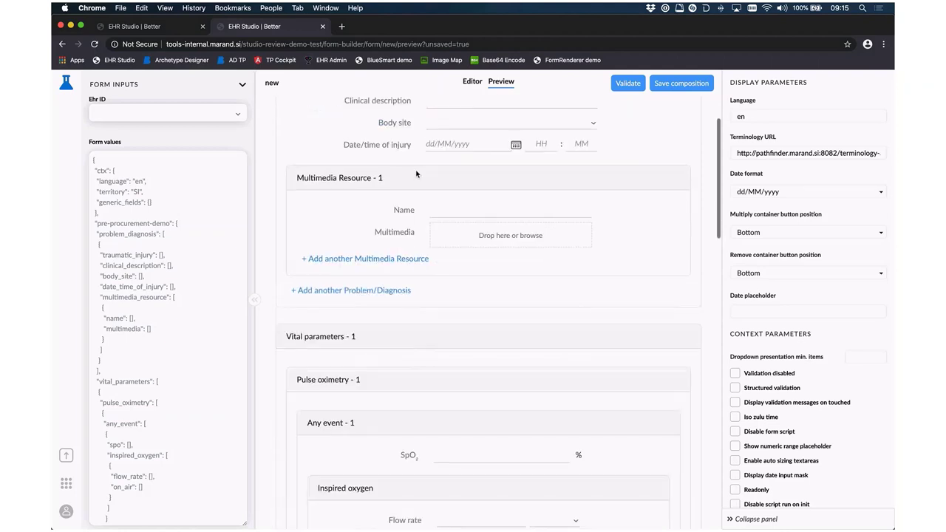
{"action": "left_click", "coordinate": [472, 82]}
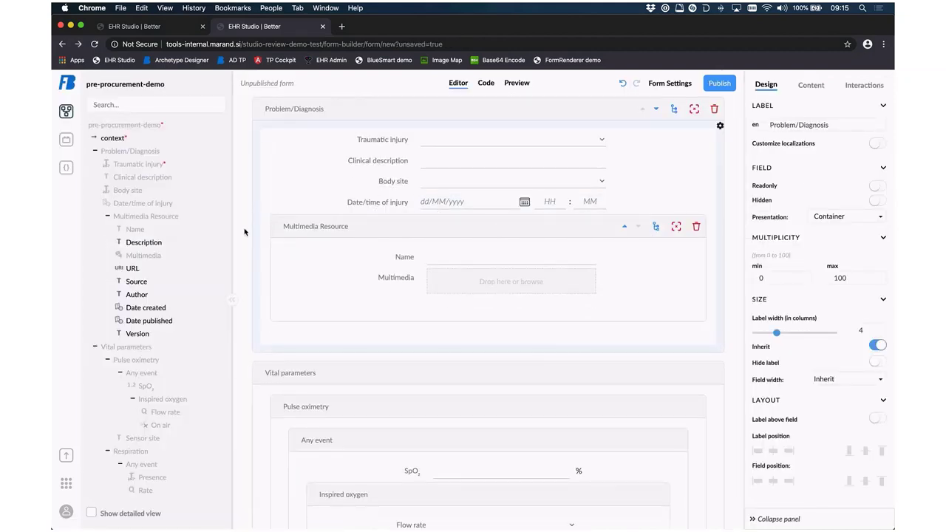
- Set Multimedia Resource's maximum multiplicity to 1 and check it in preview
{"action": "left_click", "coordinate": [273, 232]}
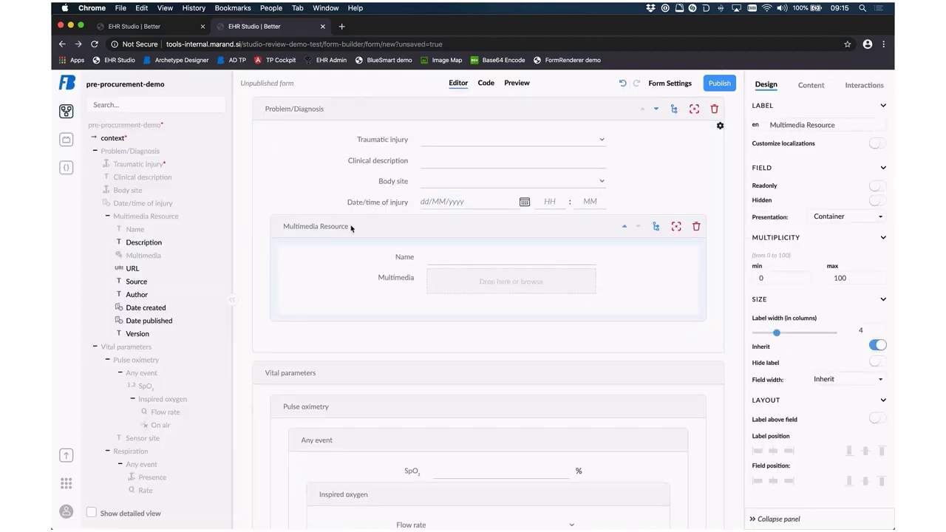
{"action": "left_click", "coordinate": [751, 278]}
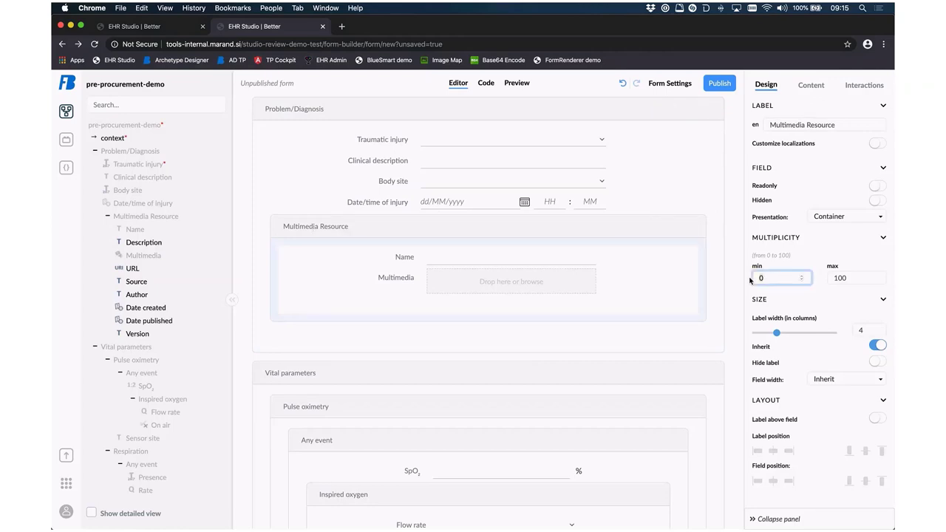
{"action": "left_click", "coordinate": [840, 279]}
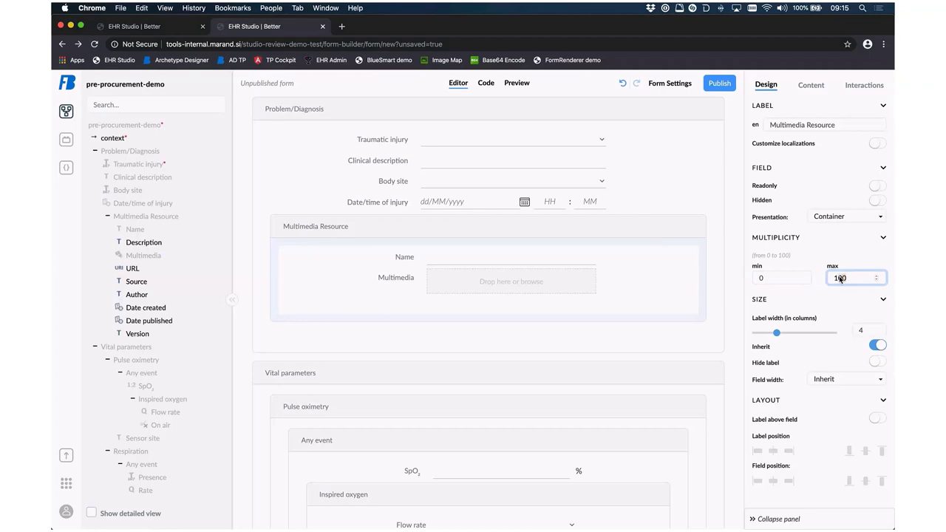
{"action": "key", "text": "BackSpace"}
{"action": "key", "text": "BackSpace"}
{"action": "left_click", "coordinate": [510, 83]}
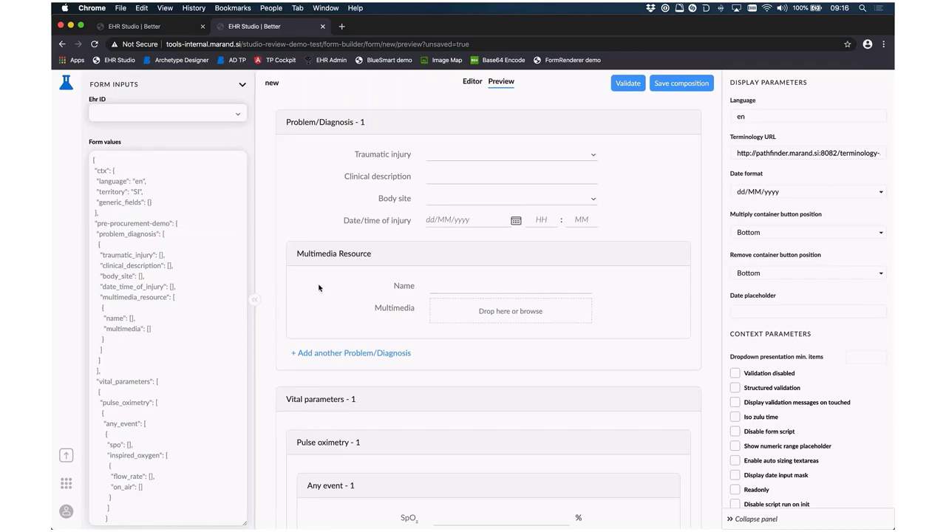
{"action": "left_click", "coordinate": [472, 82]}
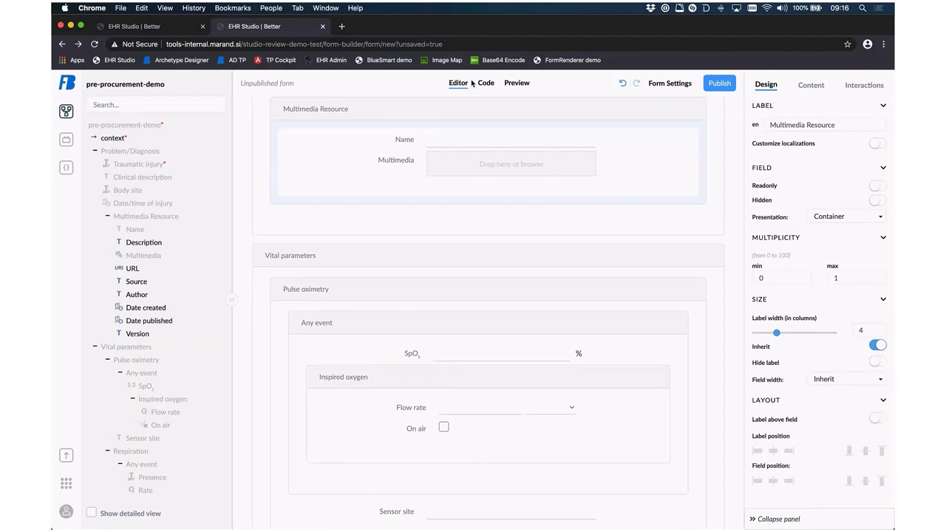
- Open the Traumatic injury field's option list and confirm it is empty
{"action": "scroll", "coordinate": [599, 214], "scroll_direction": "up", "scroll_amount": 3}
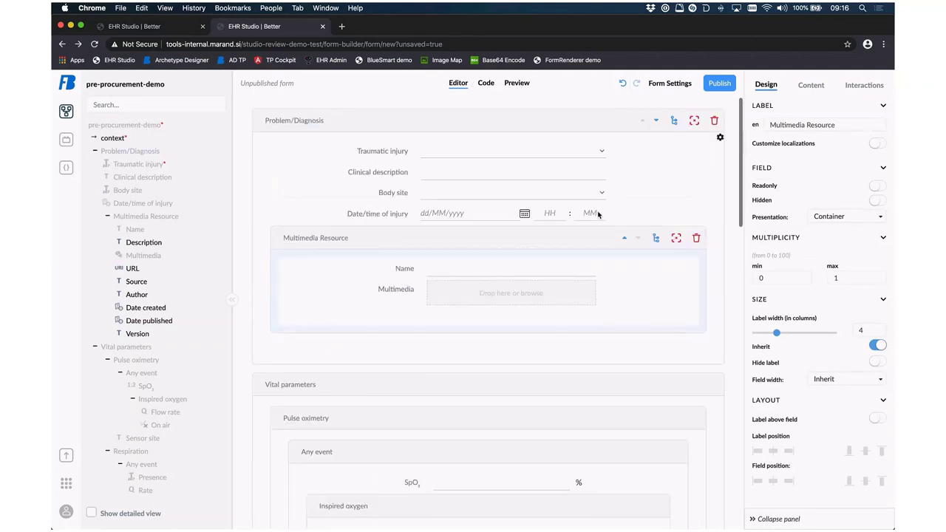
{"action": "left_click", "coordinate": [559, 155]}
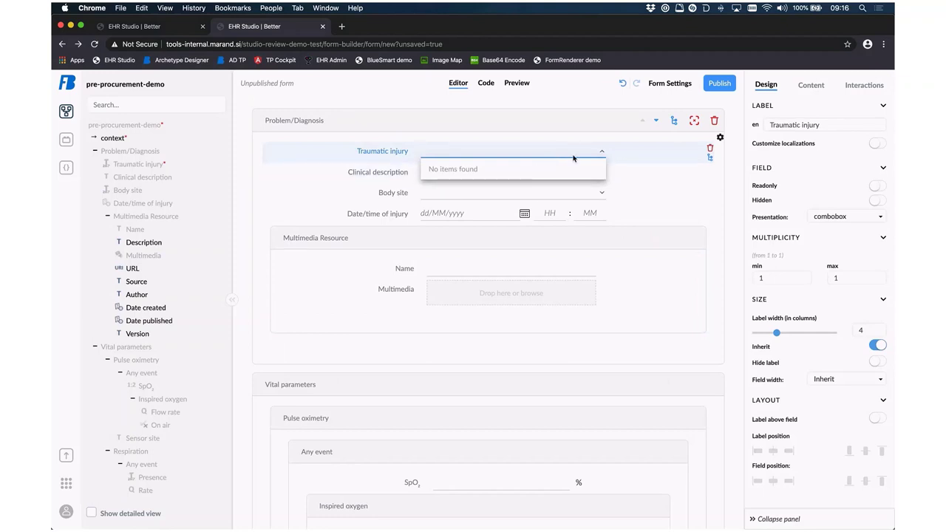
{"action": "left_click", "coordinate": [629, 159]}
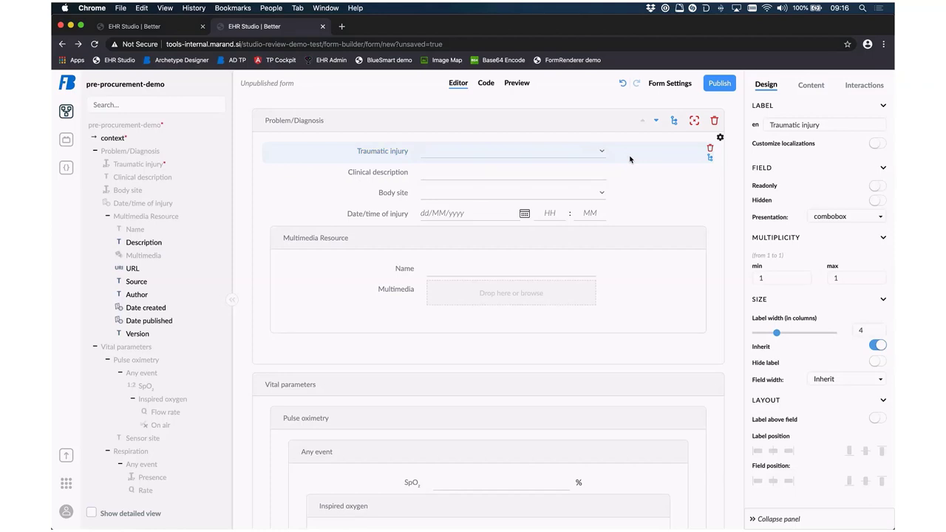
- Add selection values injury1 and 'in jury2' to Traumatic injury in the Content settings
{"action": "left_click", "coordinate": [810, 85]}
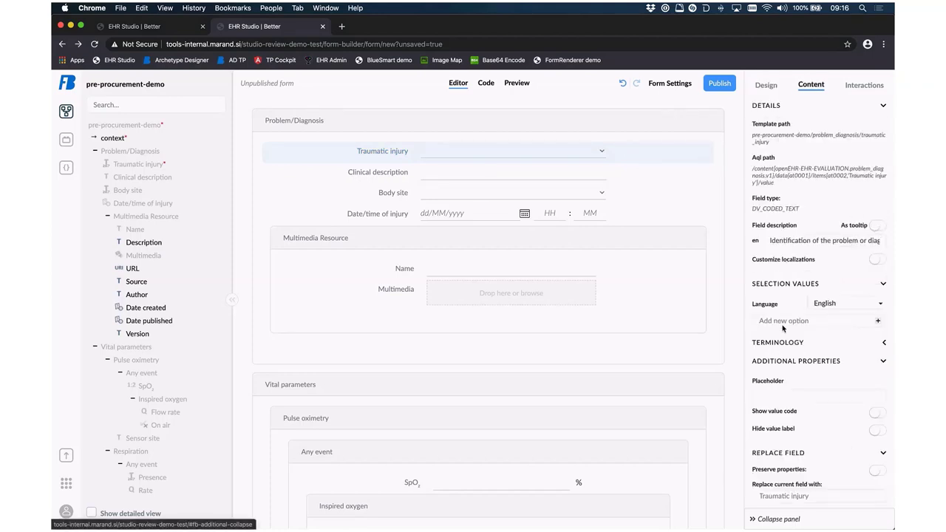
{"action": "left_click", "coordinate": [784, 324]}
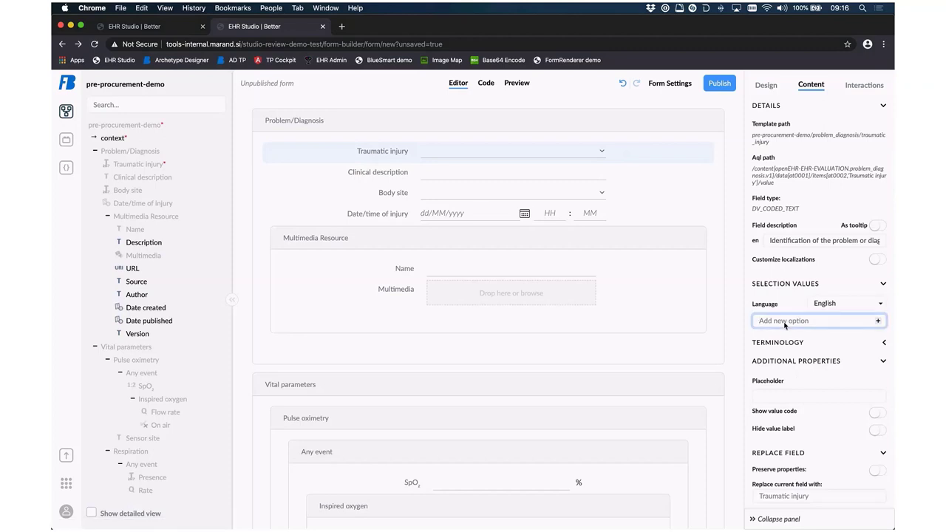
{"action": "type", "text": "injury1"}
{"action": "key", "text": "Return"}
{"action": "type", "text": "in jury2"}
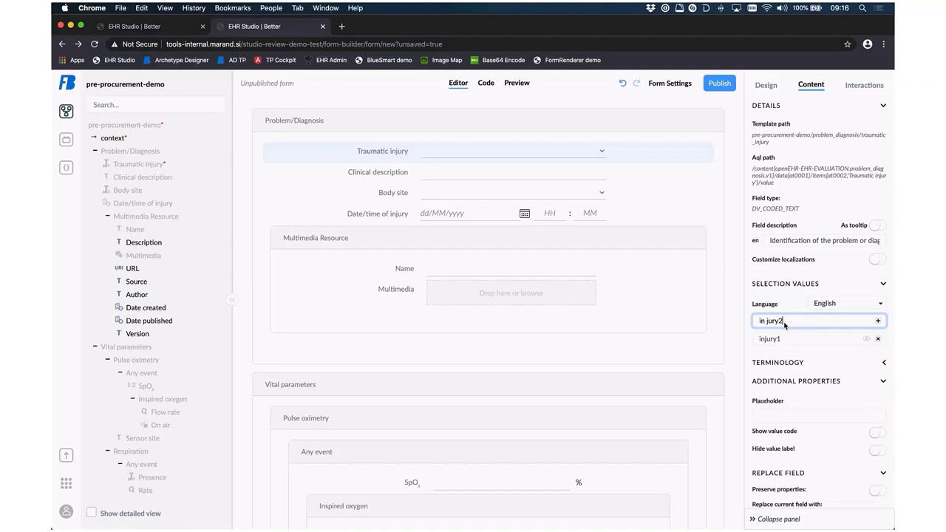
{"action": "key", "text": "Return"}
- Correct the second value to injury2, check the dropdown, and open the preview
{"action": "left_click", "coordinate": [602, 152]}
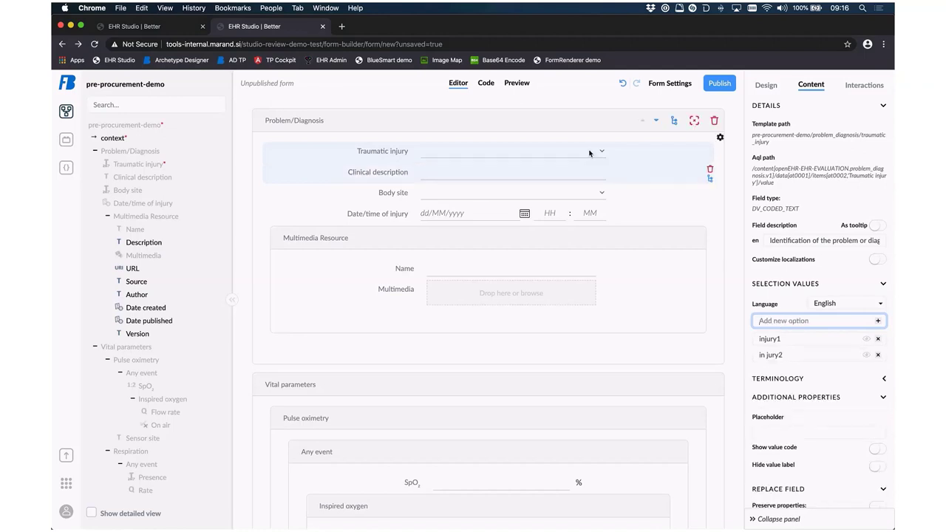
{"action": "left_click", "coordinate": [601, 151]}
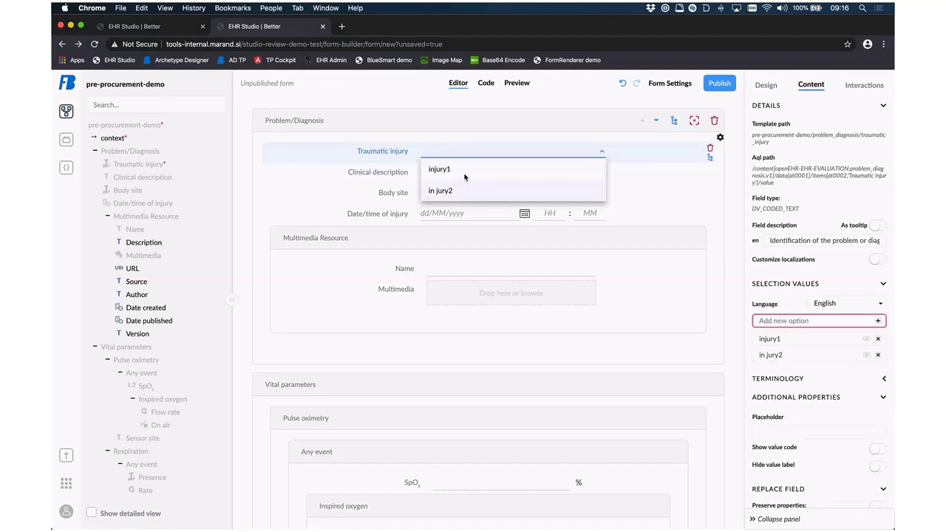
{"action": "left_click", "coordinate": [506, 191]}
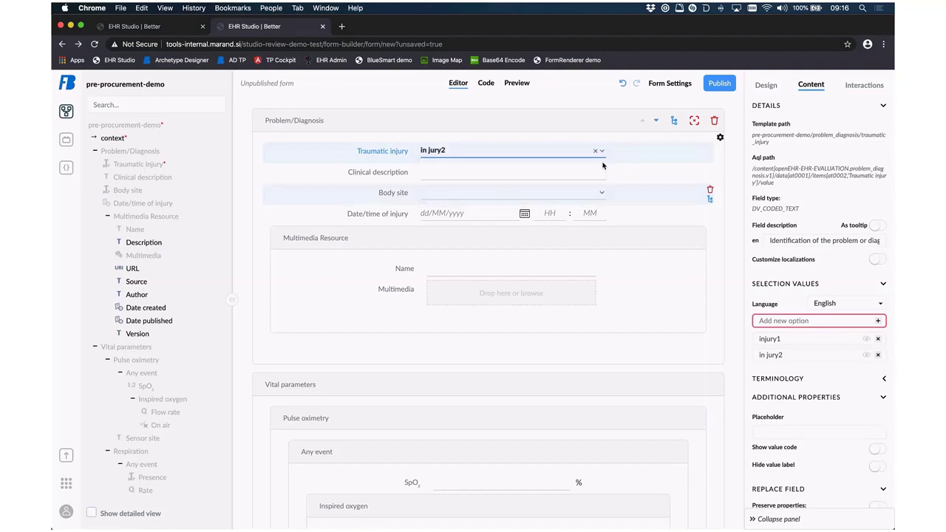
{"action": "left_click", "coordinate": [768, 355]}
{"action": "key", "text": "BackSpace"}
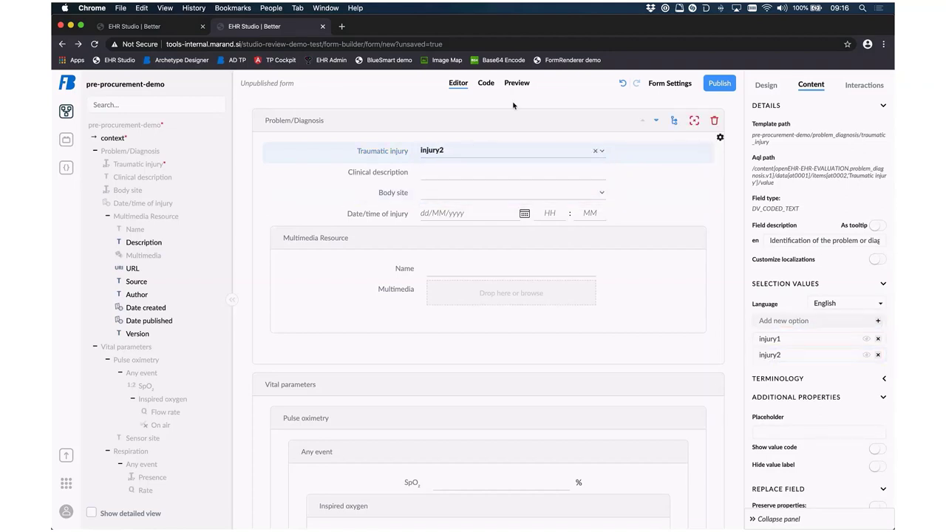
{"action": "left_click", "coordinate": [517, 84]}
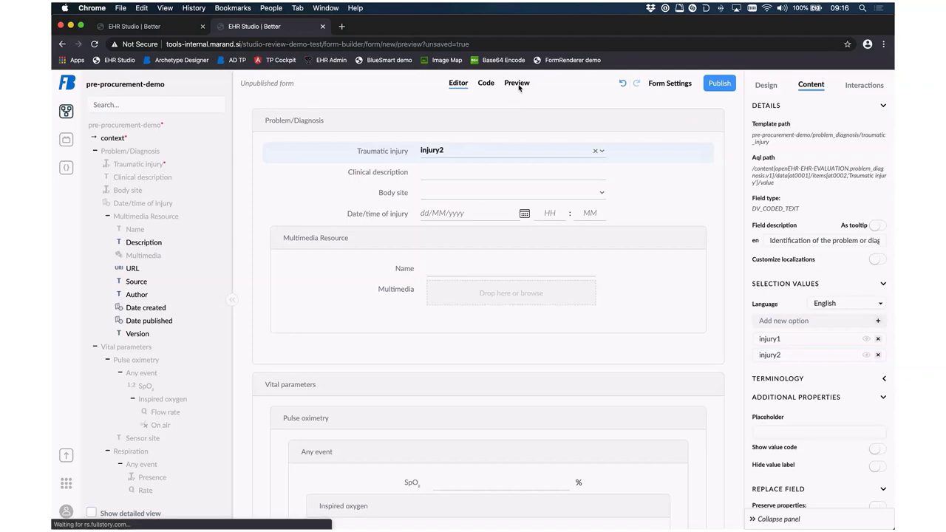
- In preview, choose injury1 and set the display language to sv
{"action": "left_click", "coordinate": [562, 154]}
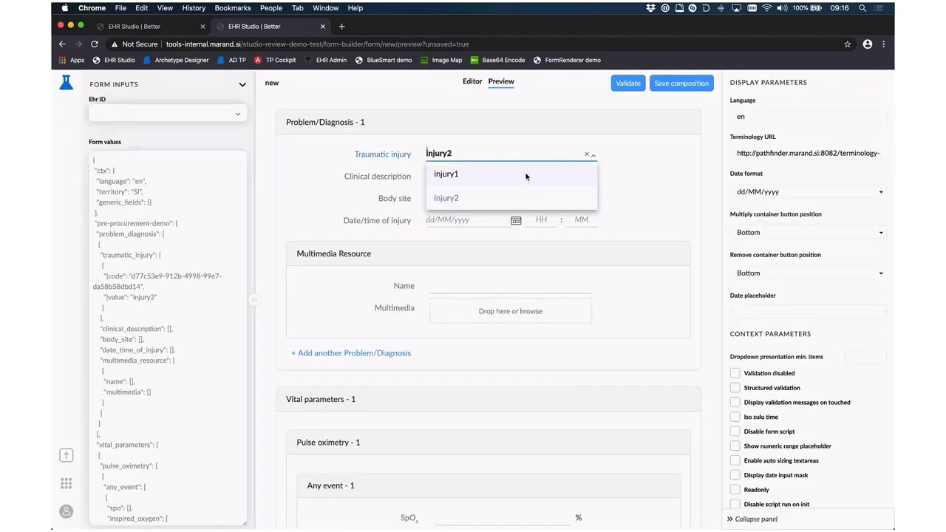
{"action": "left_click", "coordinate": [527, 176]}
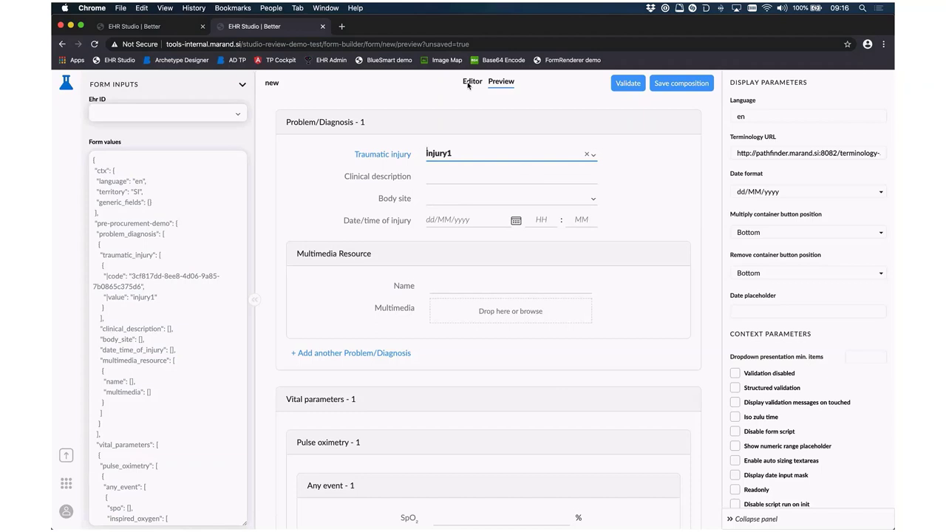
{"action": "left_click", "coordinate": [740, 116]}
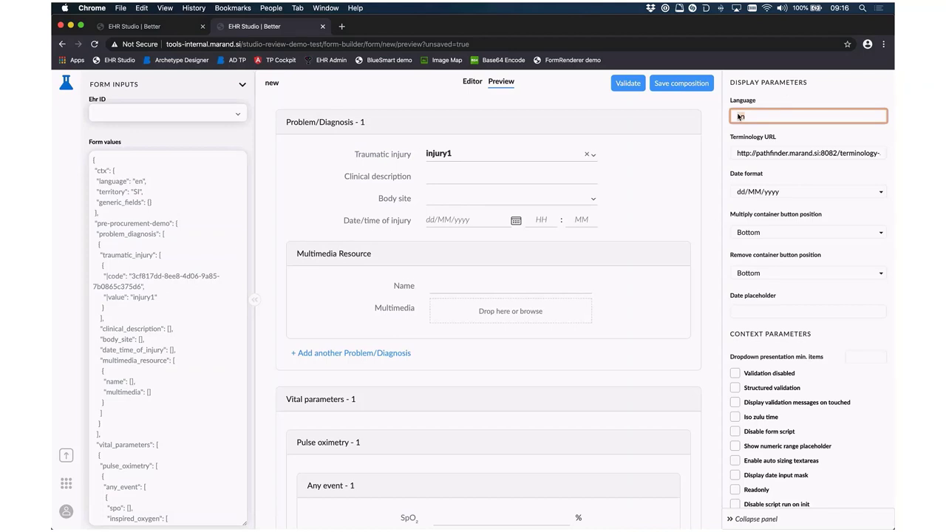
{"action": "key", "text": "BackSpace"}
{"action": "type", "text": "v"}
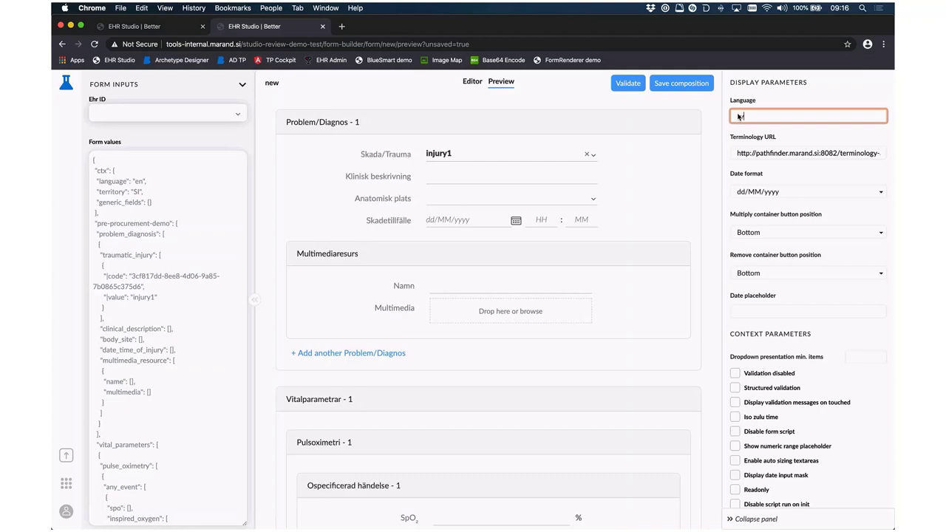
- Review the Swedish Regelbunden, Oregelbunden typ and Skada/Trauma options, then return to the editor
{"action": "scroll", "coordinate": [395, 276], "scroll_direction": "down", "scroll_amount": 2}
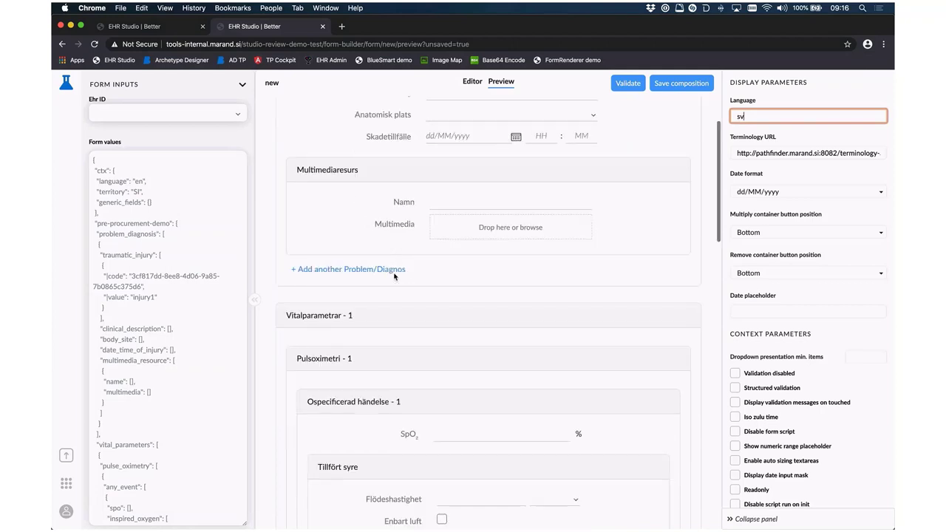
{"action": "scroll", "coordinate": [395, 276], "scroll_direction": "down", "scroll_amount": 10}
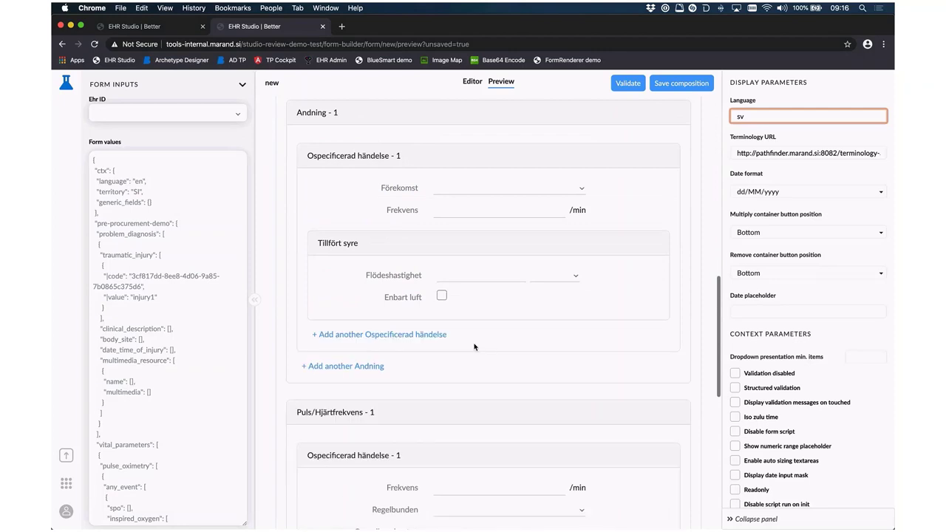
{"action": "scroll", "coordinate": [478, 384], "scroll_direction": "down", "scroll_amount": 1}
{"action": "left_click", "coordinate": [503, 399]}
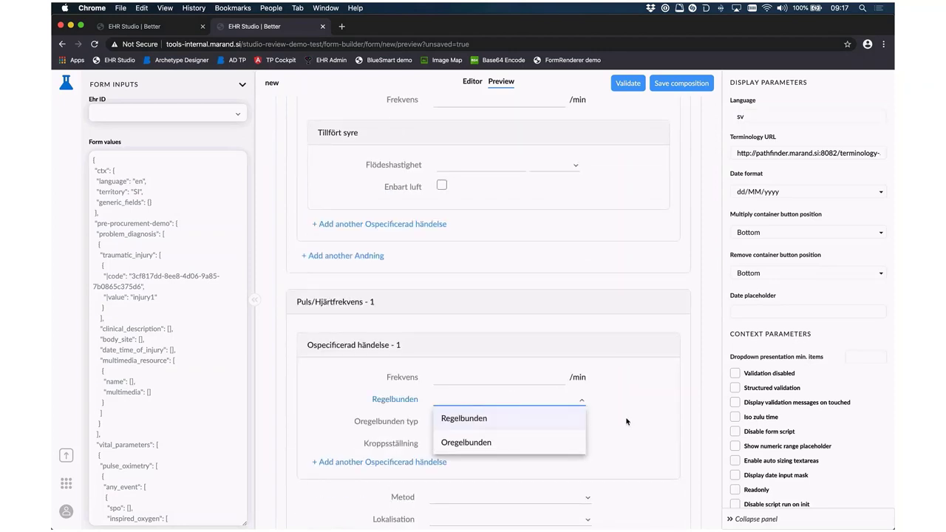
{"action": "left_click", "coordinate": [551, 421]}
{"action": "left_click", "coordinate": [570, 422]}
{"action": "left_click", "coordinate": [570, 422]}
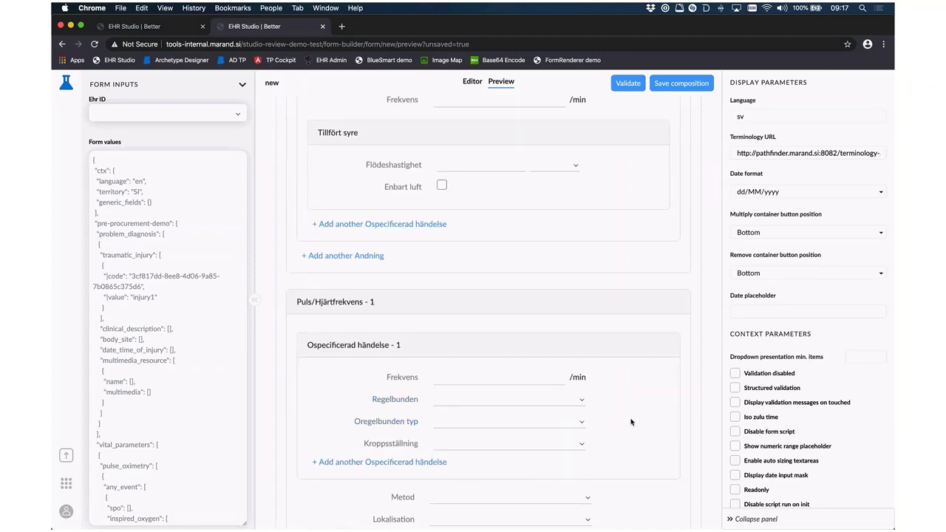
{"action": "scroll", "coordinate": [469, 246], "scroll_direction": "up", "scroll_amount": 15}
{"action": "left_click", "coordinate": [467, 154]}
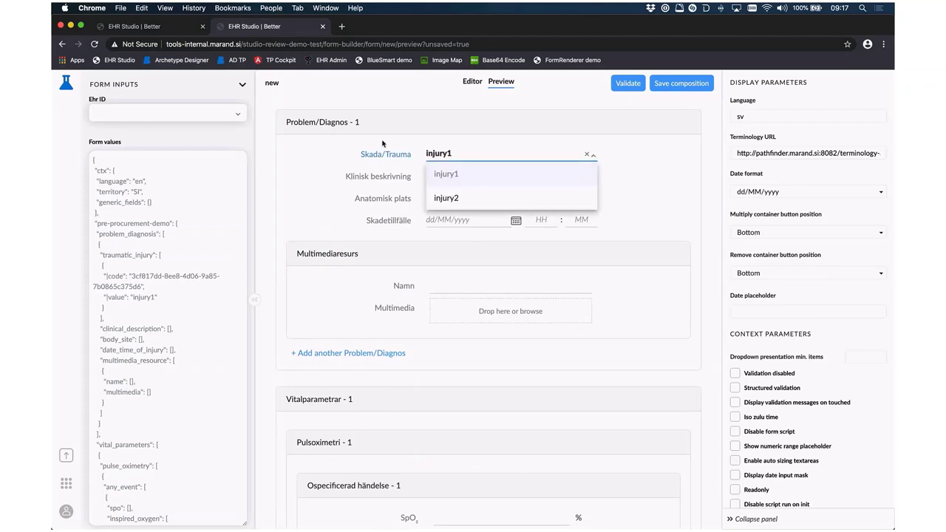
{"action": "left_click", "coordinate": [471, 82]}
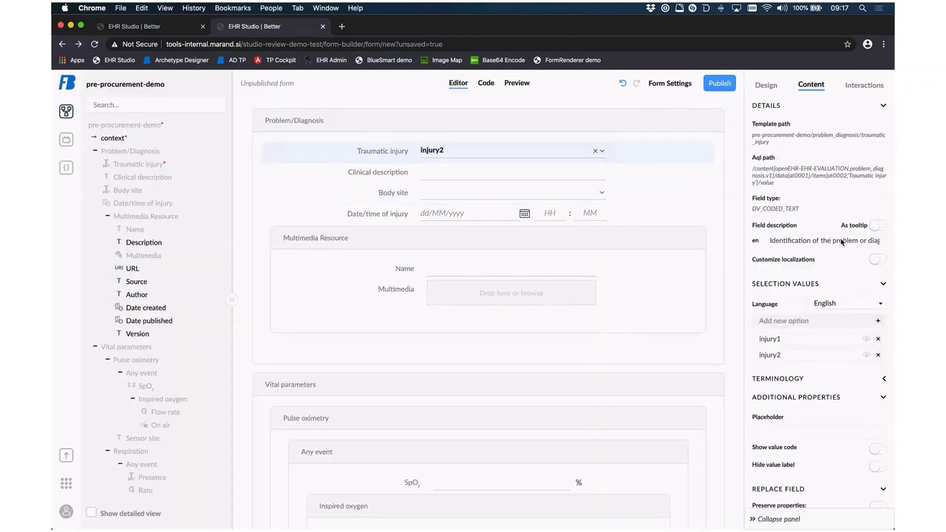
- Enable custom localizations and give Traumatic injury Swedish selection values SV"1 and SV"2
{"action": "left_click", "coordinate": [877, 260]}
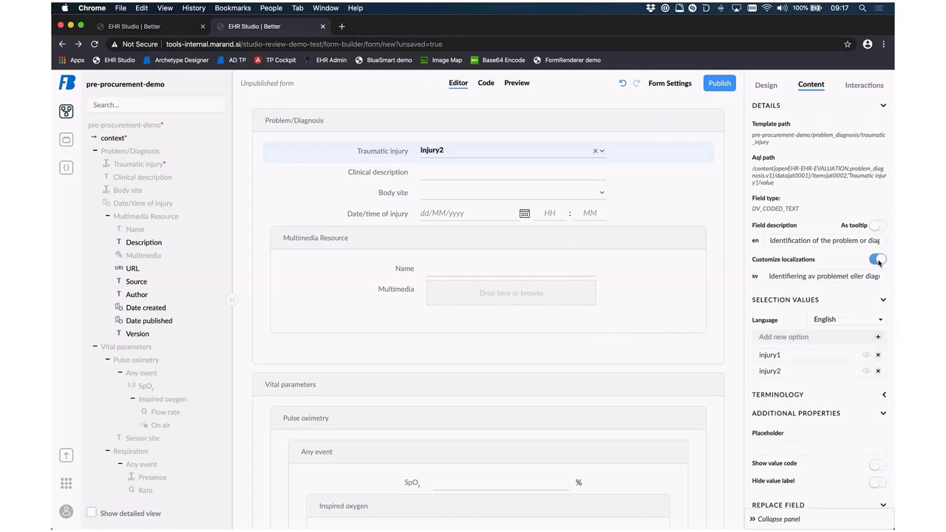
{"action": "left_click", "coordinate": [848, 303]}
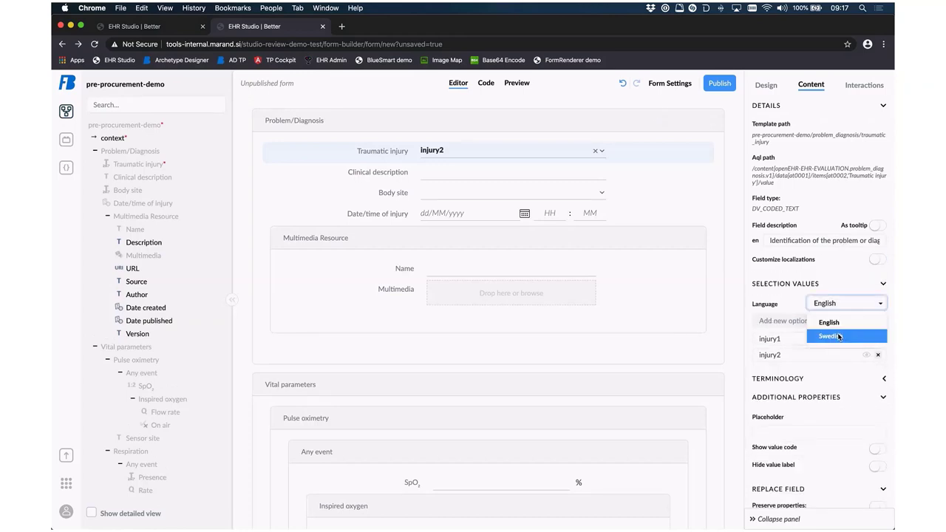
{"action": "left_click", "coordinate": [832, 334]}
{"action": "left_click", "coordinate": [787, 340]}
{"action": "type", "text": "S"}
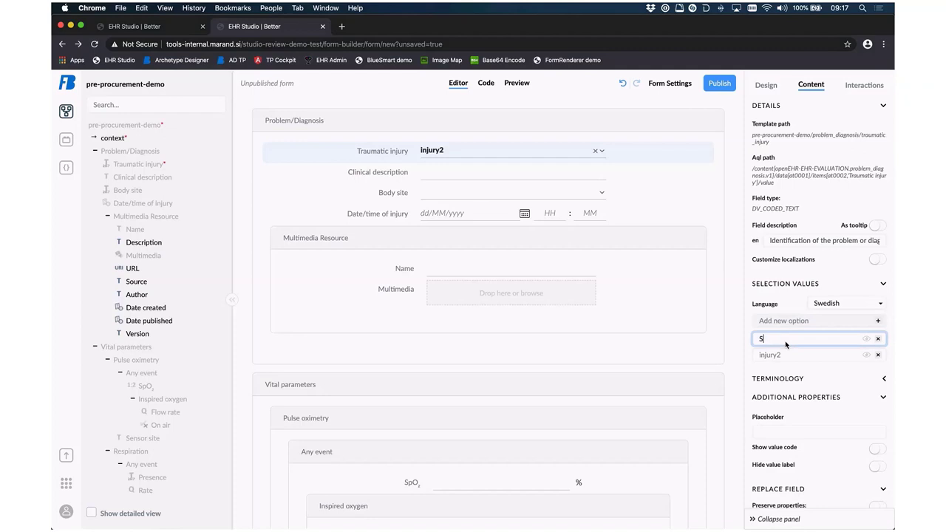
{"action": "type", "text": "V\"1"}
{"action": "key", "text": "Return"}
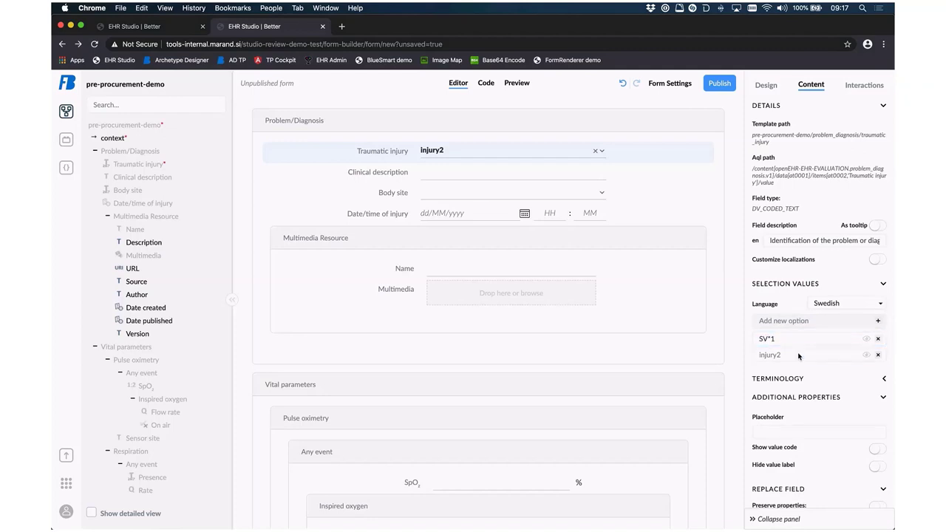
{"action": "left_click", "coordinate": [798, 356]}
{"action": "type", "text": "SV\""}
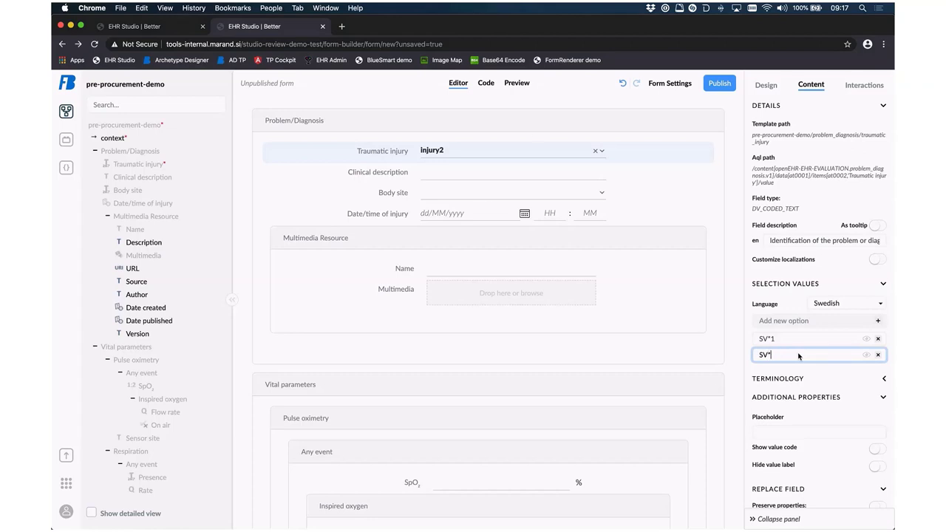
{"action": "type", "text": "2"}
{"action": "key", "text": "Return"}
- Check the Swedish injury options in preview, switch the language back to en, and return to the editor
{"action": "left_click", "coordinate": [517, 82]}
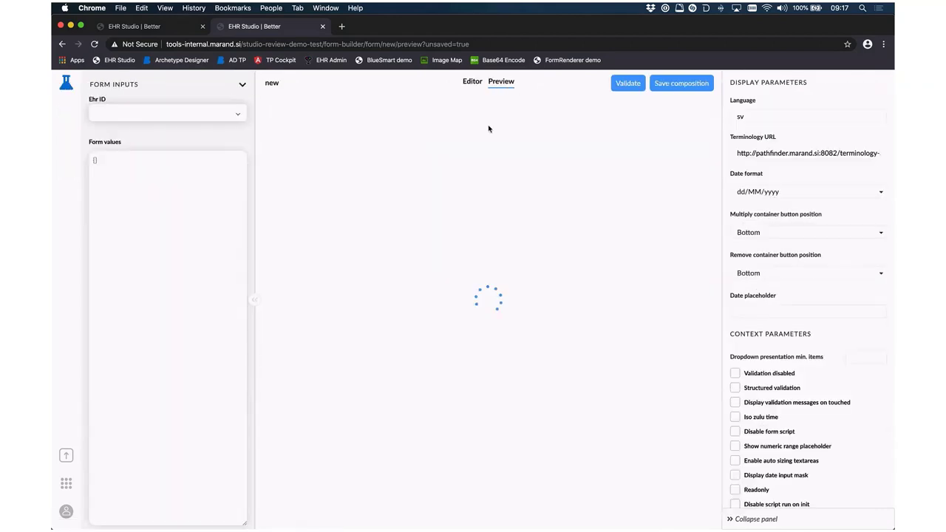
{"action": "left_click", "coordinate": [507, 151]}
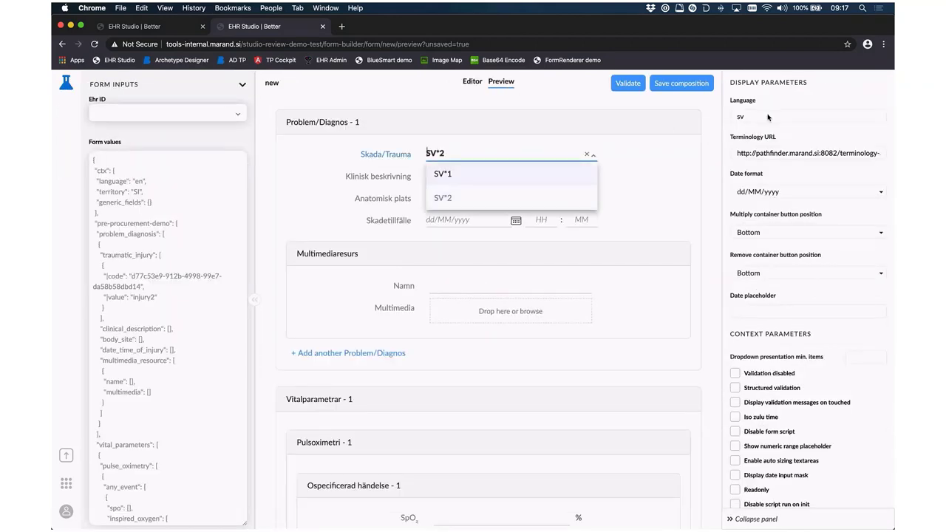
{"action": "left_click", "coordinate": [768, 116]}
{"action": "key", "text": "BackSpace"}
{"action": "key", "text": "BackSpace"}
{"action": "type", "text": "en"}
{"action": "key", "text": "Return"}
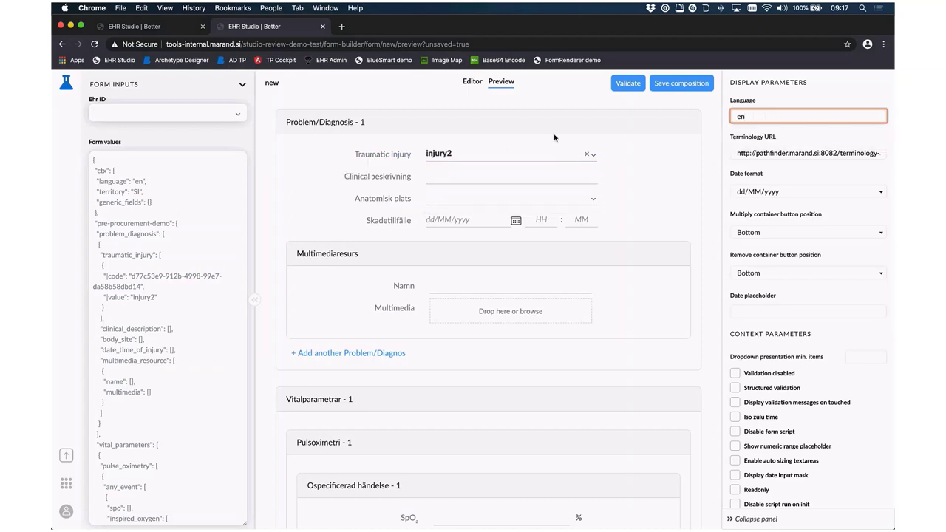
{"action": "left_click", "coordinate": [466, 82]}
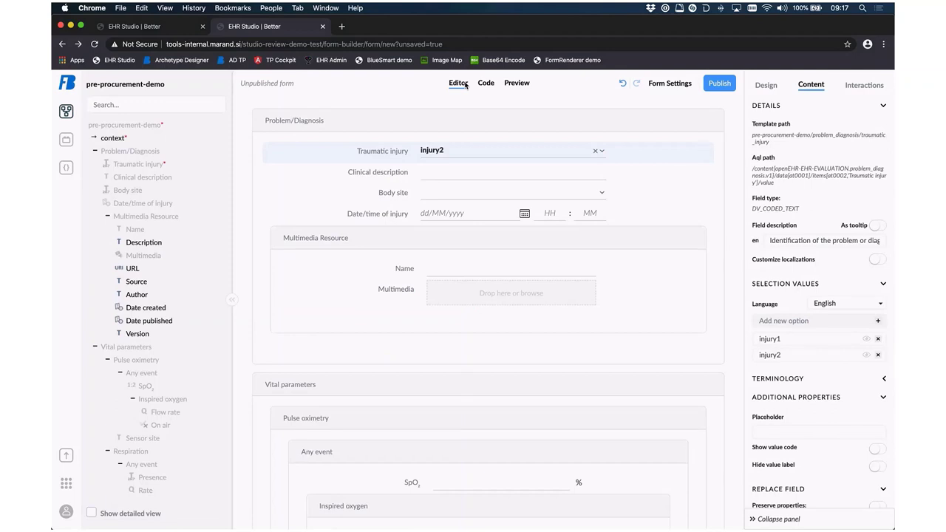
- Clear the Traumatic injury value and add a label 'Attach images' above Multimedia Resource
{"action": "left_click", "coordinate": [596, 152]}
{"action": "left_click", "coordinate": [66, 139]}
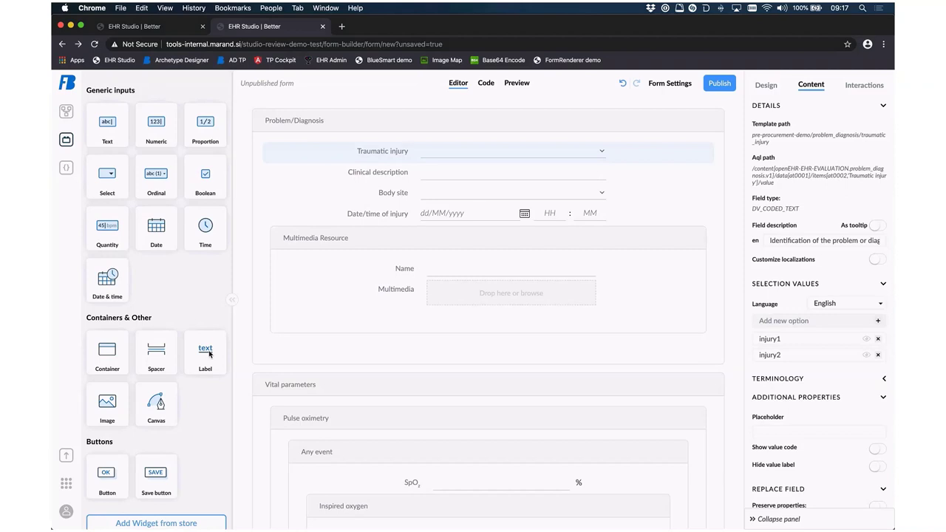
{"action": "left_click_drag", "start_coordinate": [209, 354], "coordinate": [360, 256]}
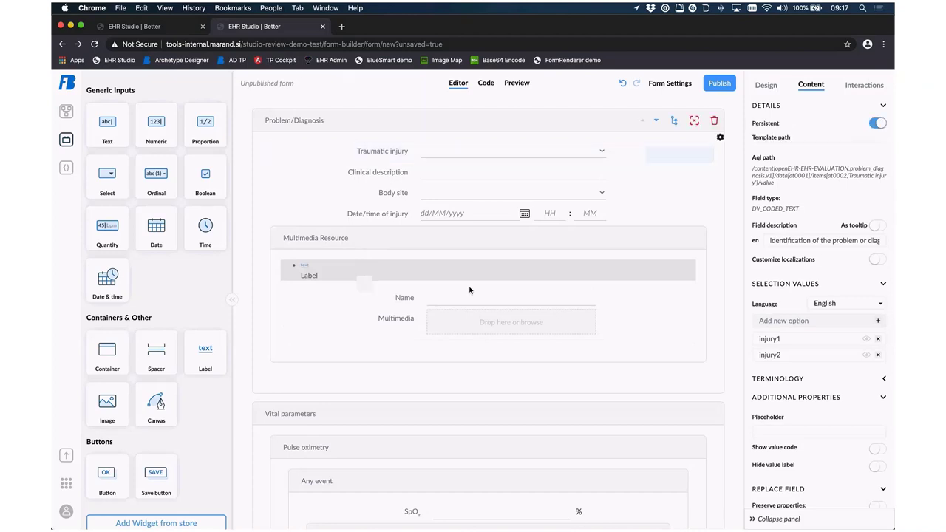
{"action": "left_click", "coordinate": [765, 85]}
{"action": "double_click", "coordinate": [764, 130]}
{"action": "type", "text": "A"}
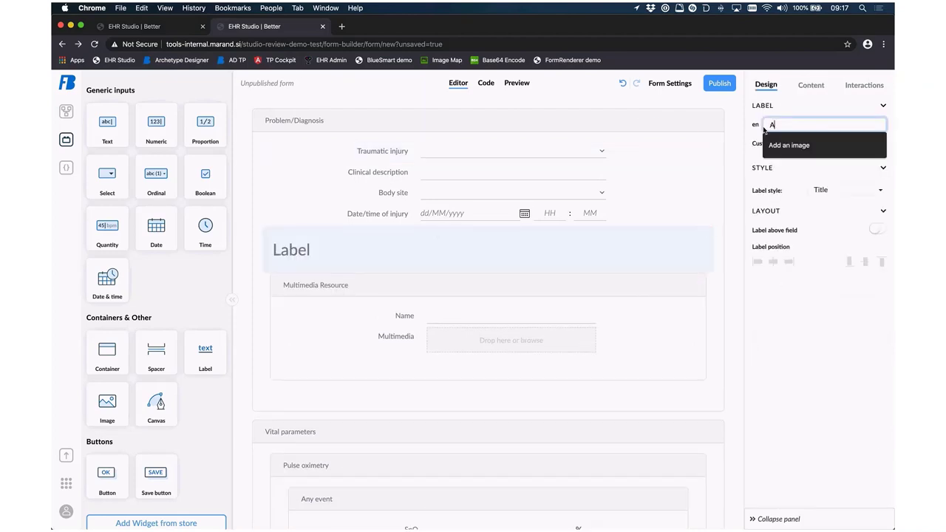
{"action": "type", "text": "ttach images"}
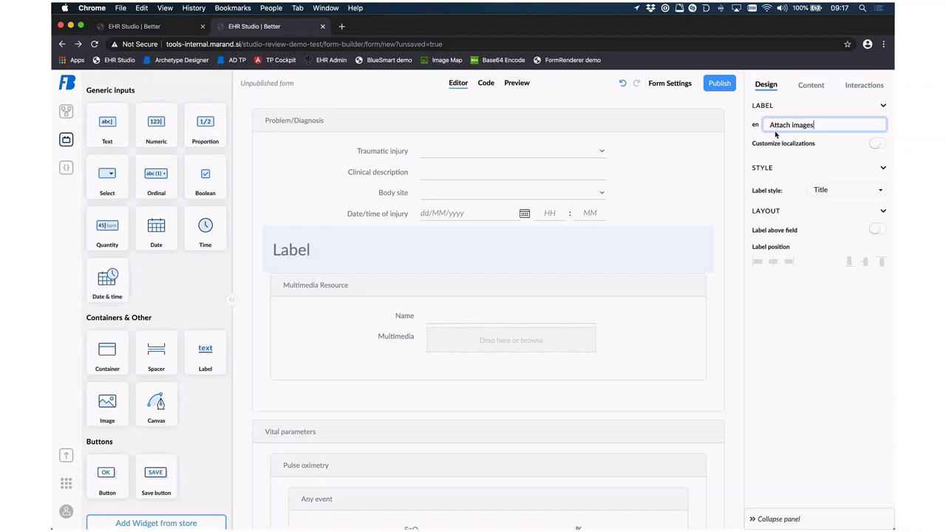
{"action": "key", "text": "Return"}
- Style the label as Helper text and place an empty Image element at the form's top
{"action": "left_click", "coordinate": [823, 188]}
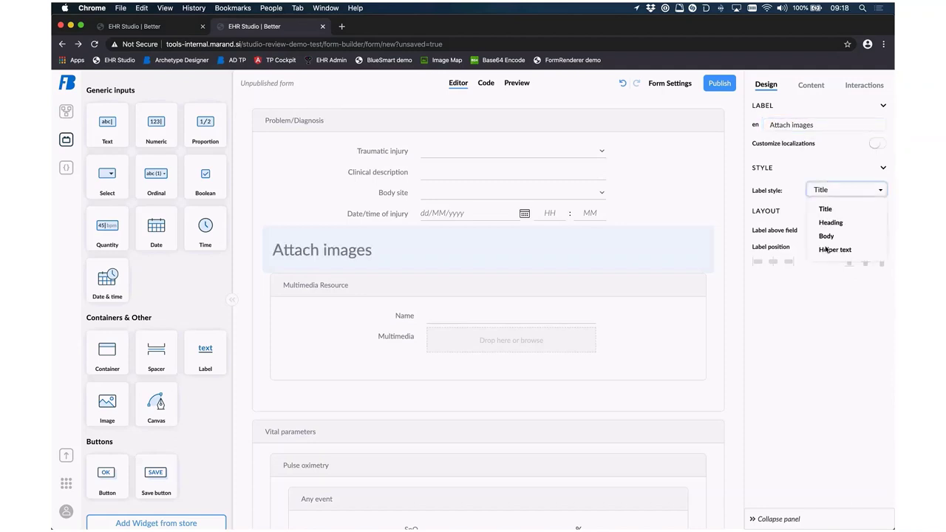
{"action": "left_click", "coordinate": [827, 250]}
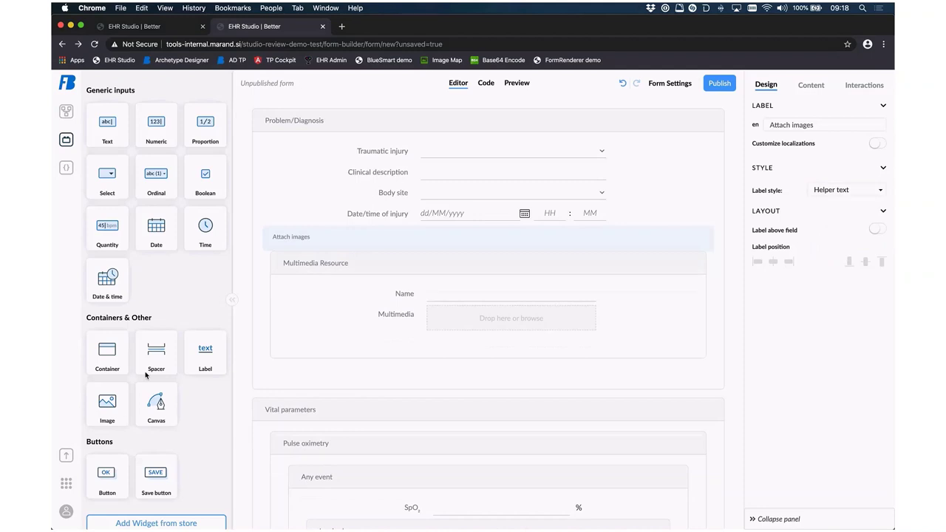
{"action": "left_click_drag", "start_coordinate": [119, 406], "coordinate": [326, 138]}
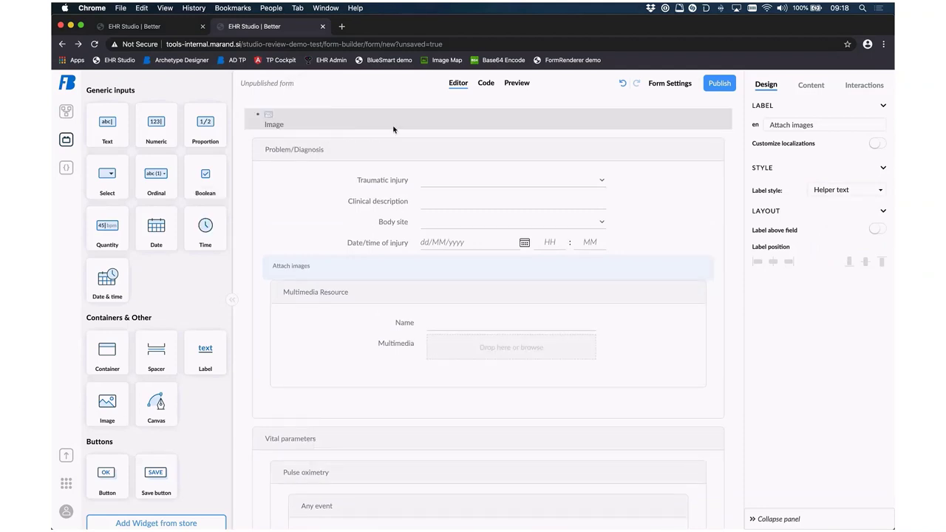
- Insert demo/logo.png into the image element at the top of the form
{"action": "left_click", "coordinate": [473, 130]}
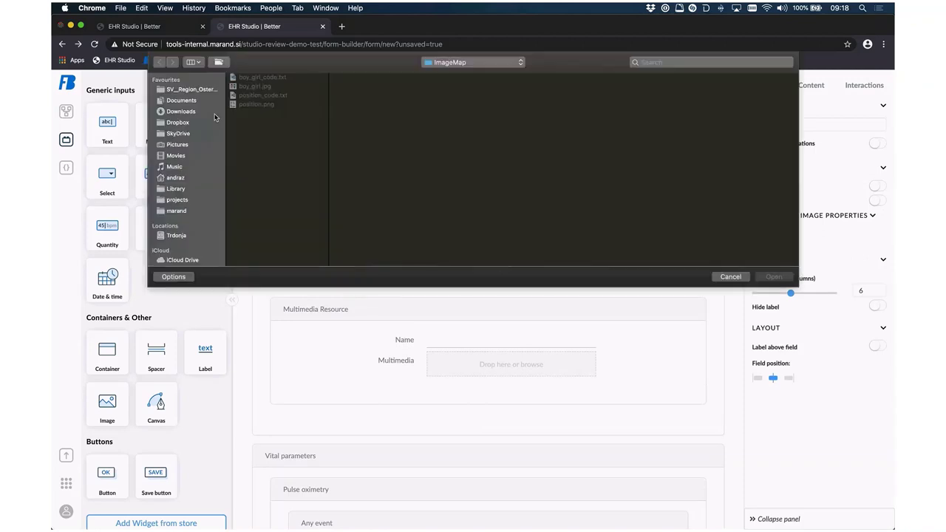
{"action": "left_click", "coordinate": [455, 62]}
{"action": "left_click", "coordinate": [456, 76]}
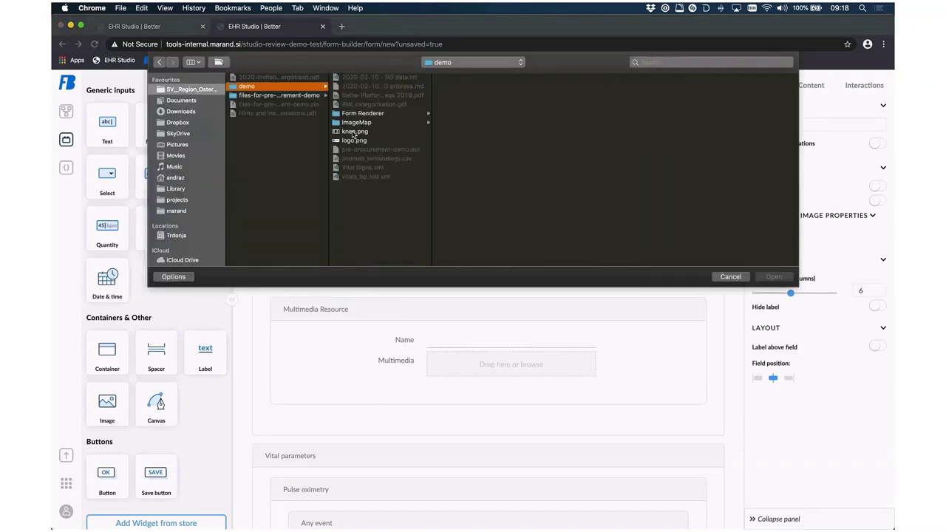
{"action": "double_click", "coordinate": [352, 142]}
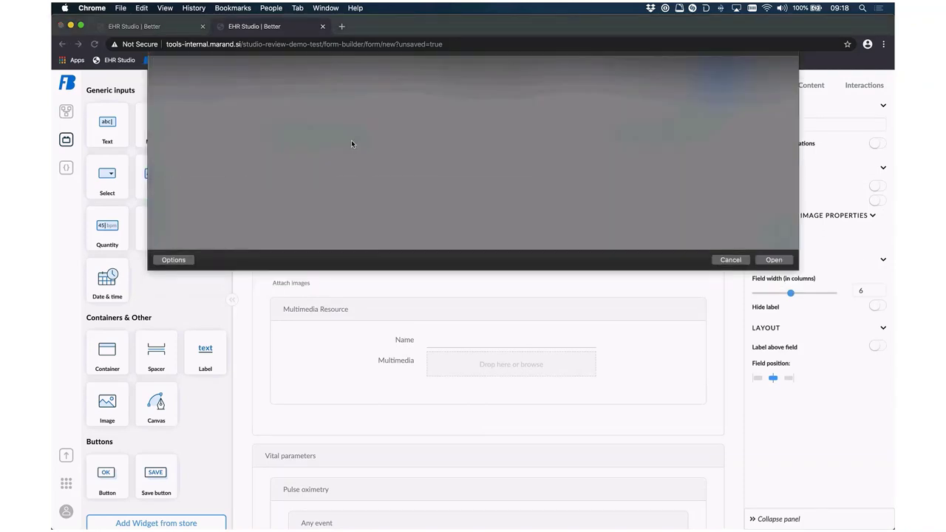
- Make the logo 3 columns wide and left-aligned, with its caption hidden
{"action": "left_click_drag", "start_coordinate": [784, 292], "coordinate": [770, 293]}
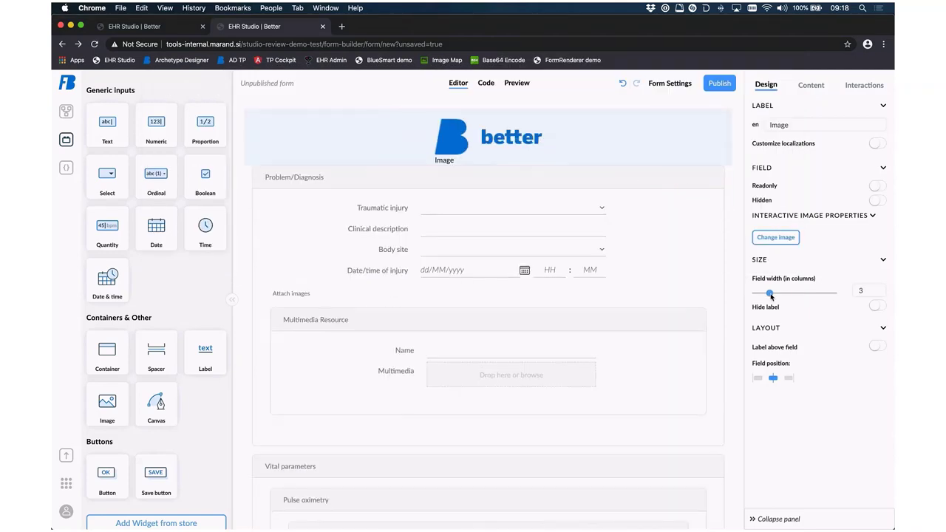
{"action": "left_click", "coordinate": [757, 379]}
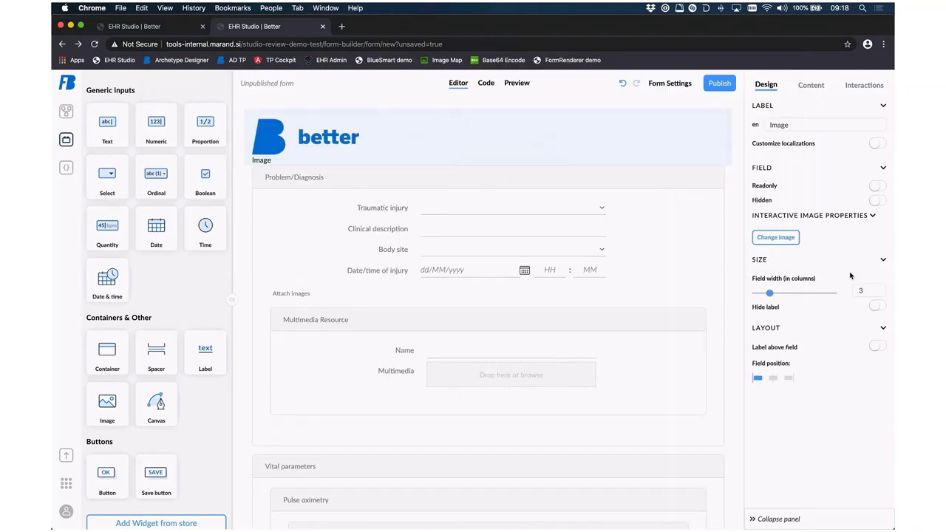
{"action": "left_click", "coordinate": [876, 307]}
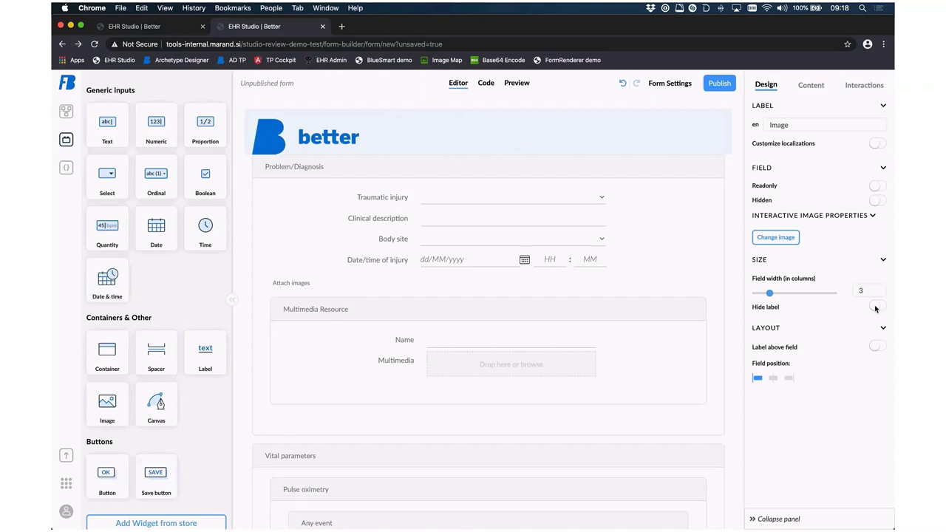
- Preview the form to check the logo, then return to the editor
{"action": "left_click", "coordinate": [520, 84]}
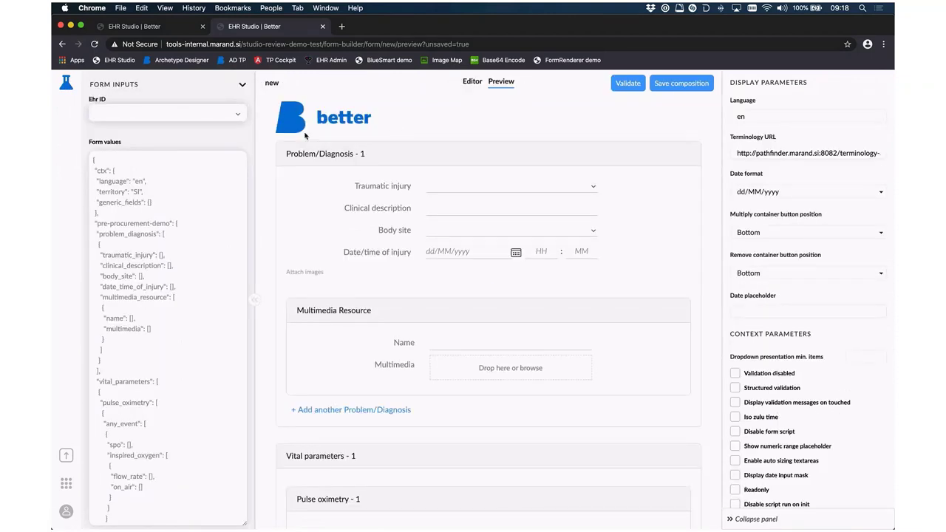
{"action": "triple_click", "coordinate": [325, 275]}
{"action": "left_click", "coordinate": [473, 82]}
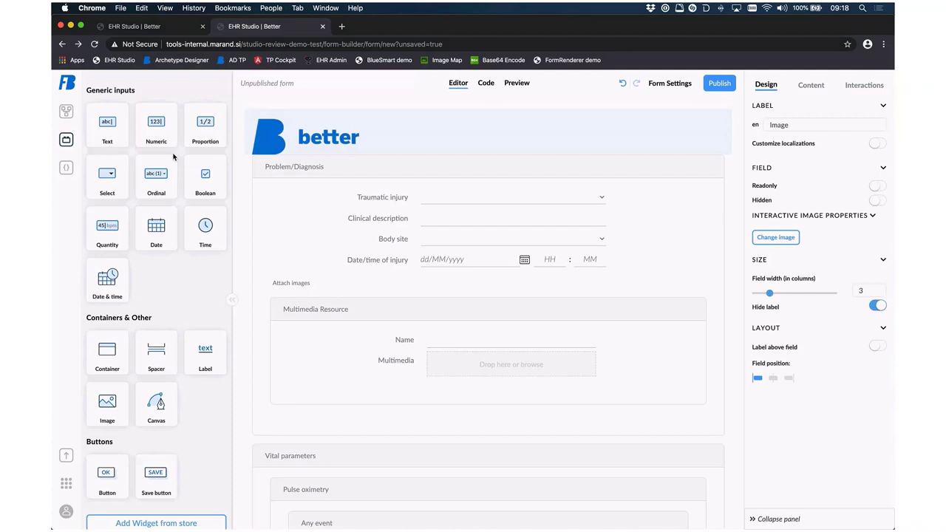
{"action": "scroll", "coordinate": [173, 155], "scroll_direction": "down", "scroll_amount": 1}
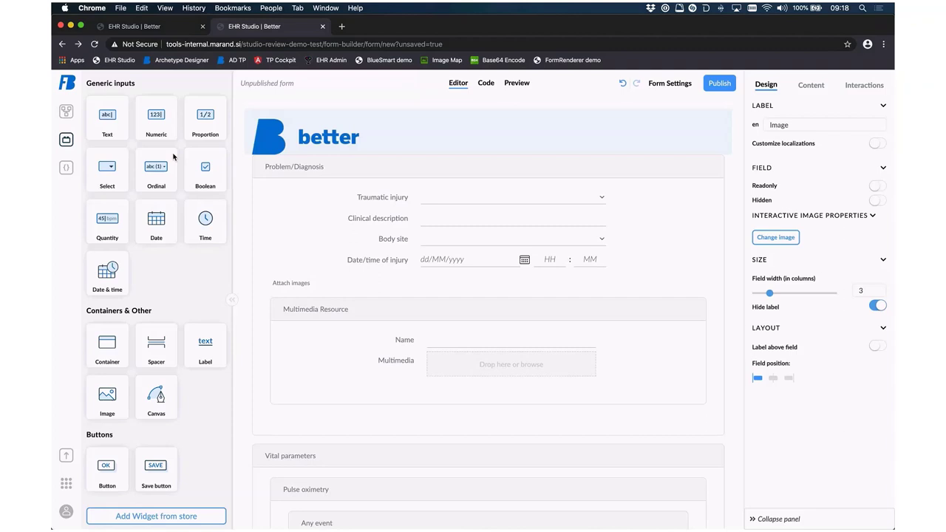
{"action": "left_click", "coordinate": [66, 113]}
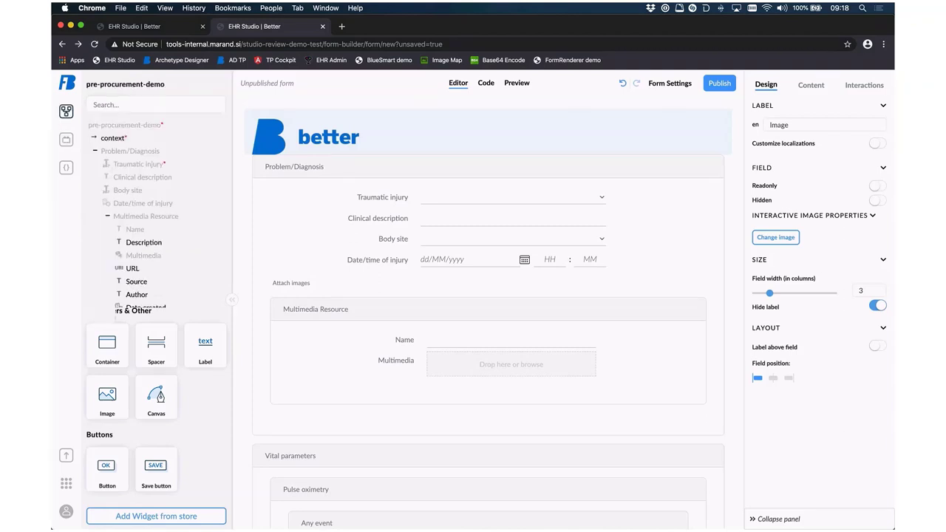
- In the NEWS (UK RCP) section, set Respiration rate to (0) 12-20
{"action": "scroll", "coordinate": [393, 313], "scroll_direction": "down", "scroll_amount": 5}
{"action": "scroll", "coordinate": [392, 312], "scroll_direction": "down", "scroll_amount": 10}
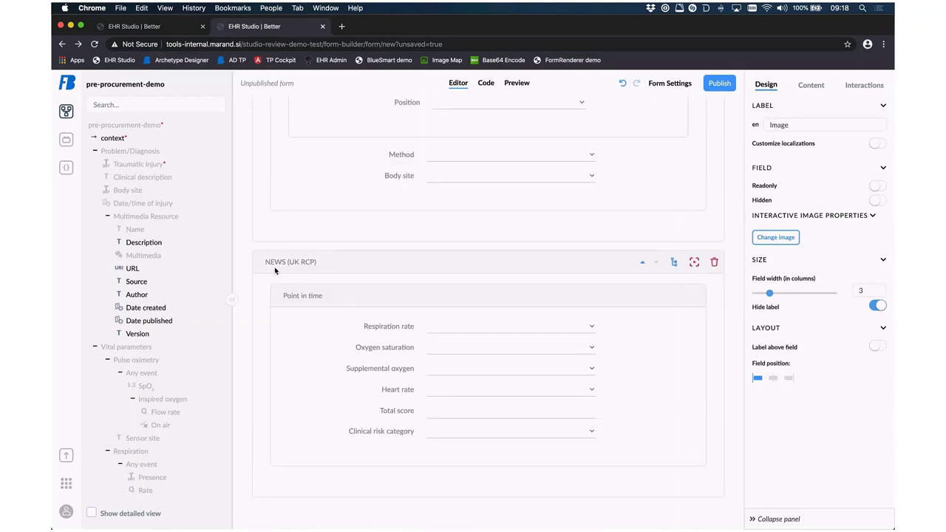
{"action": "left_click", "coordinate": [563, 329]}
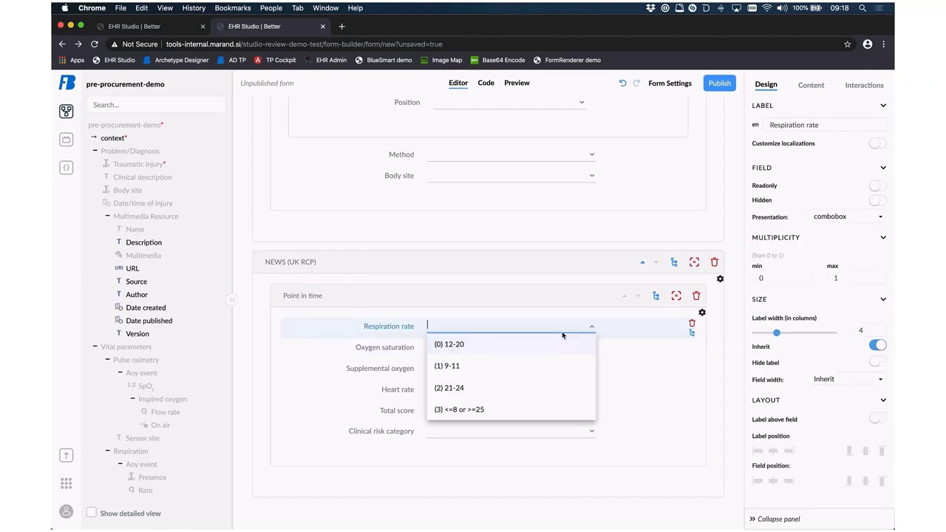
{"action": "left_click", "coordinate": [540, 348]}
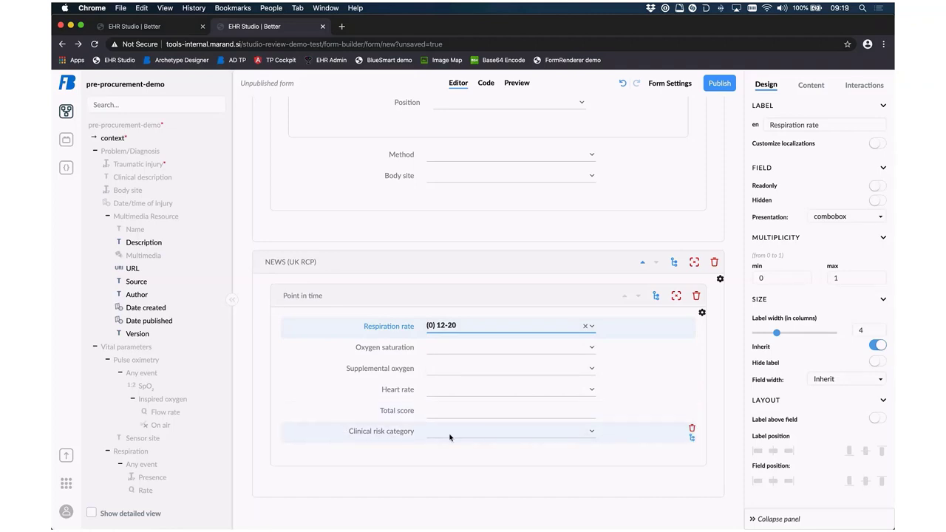
- Make the Total score and Clinical risk category fields read-only
{"action": "left_click", "coordinate": [631, 414]}
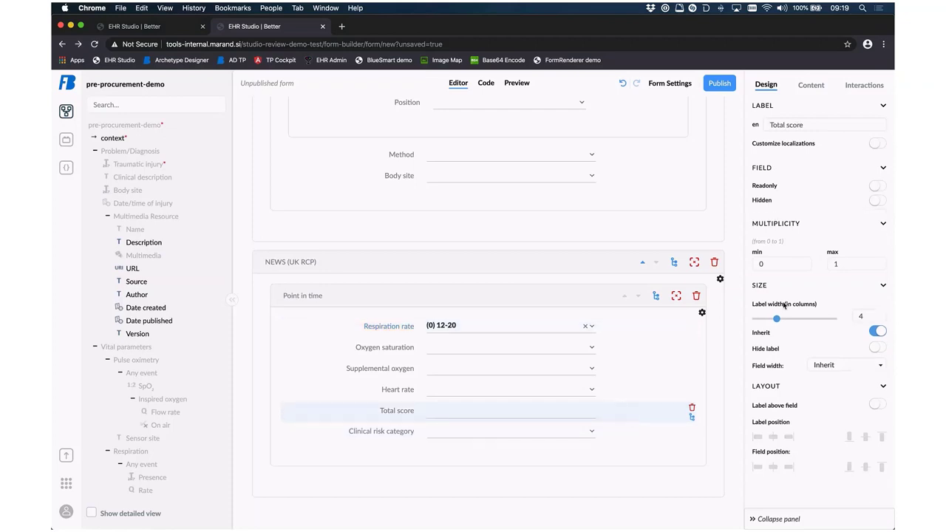
{"action": "left_click", "coordinate": [876, 187]}
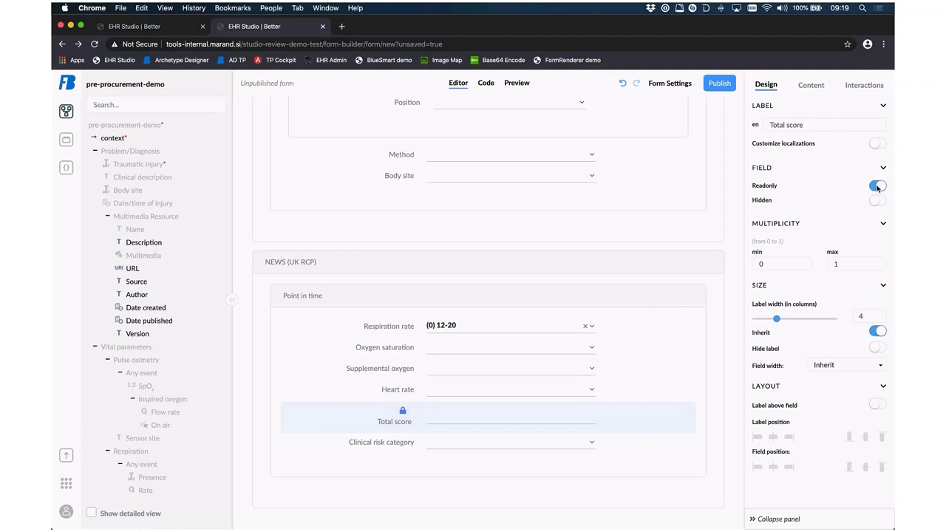
{"action": "left_click", "coordinate": [592, 443]}
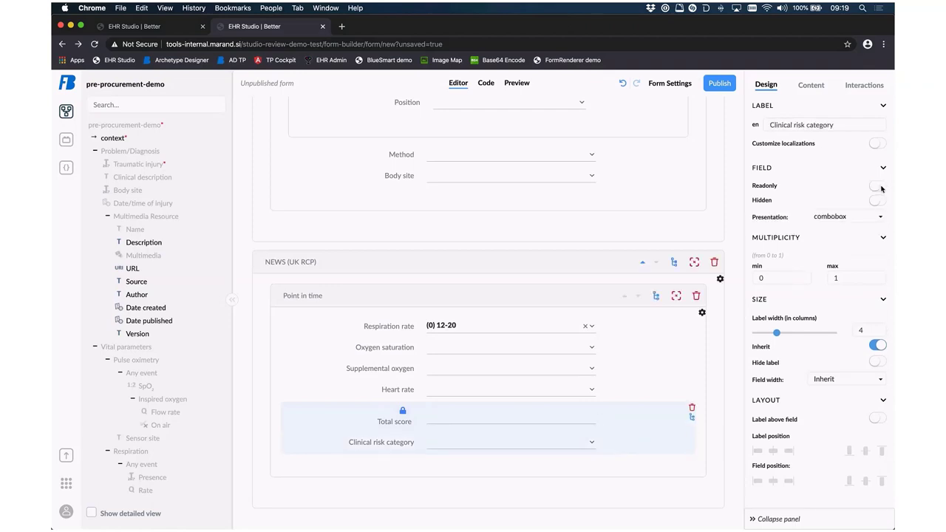
{"action": "left_click", "coordinate": [878, 186]}
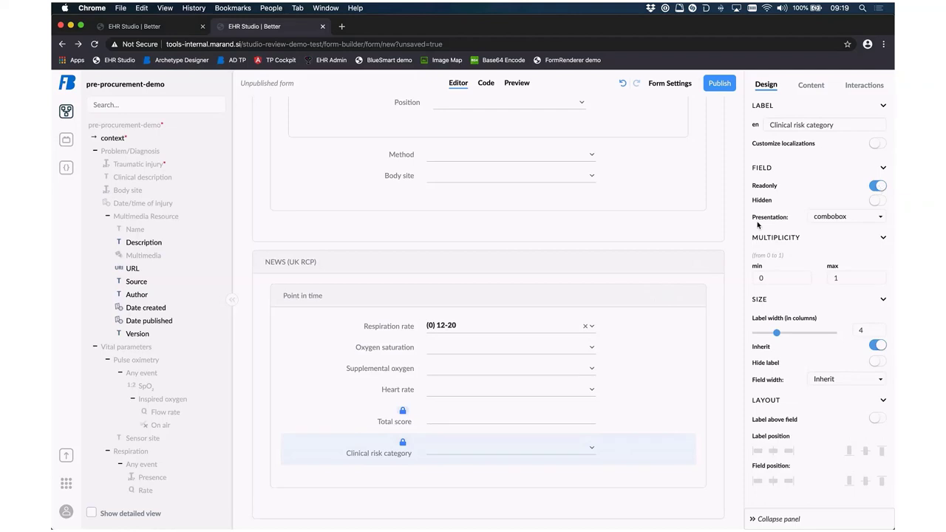
{"action": "left_click", "coordinate": [629, 330]}
- Present Respiration rate and Oxygen saturation options as button groups
{"action": "left_click", "coordinate": [835, 217]}
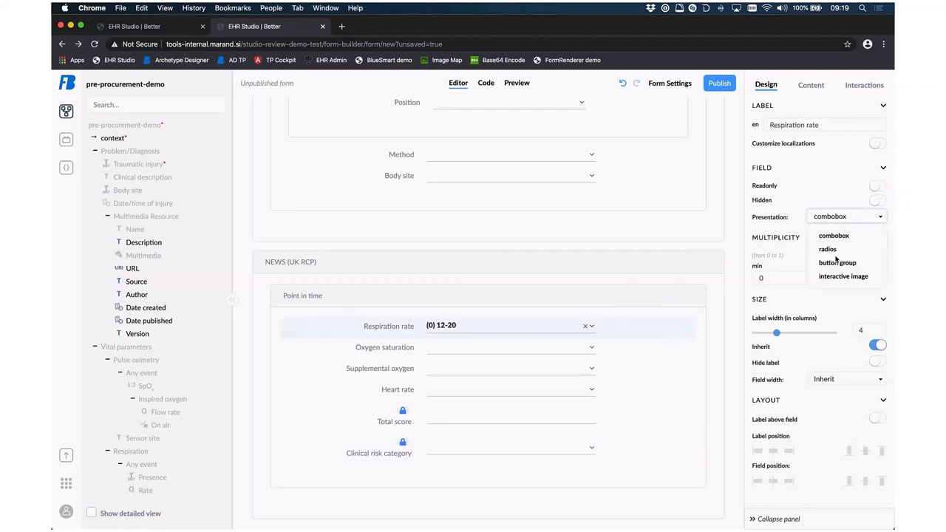
{"action": "left_click", "coordinate": [836, 262]}
{"action": "left_click", "coordinate": [686, 370]}
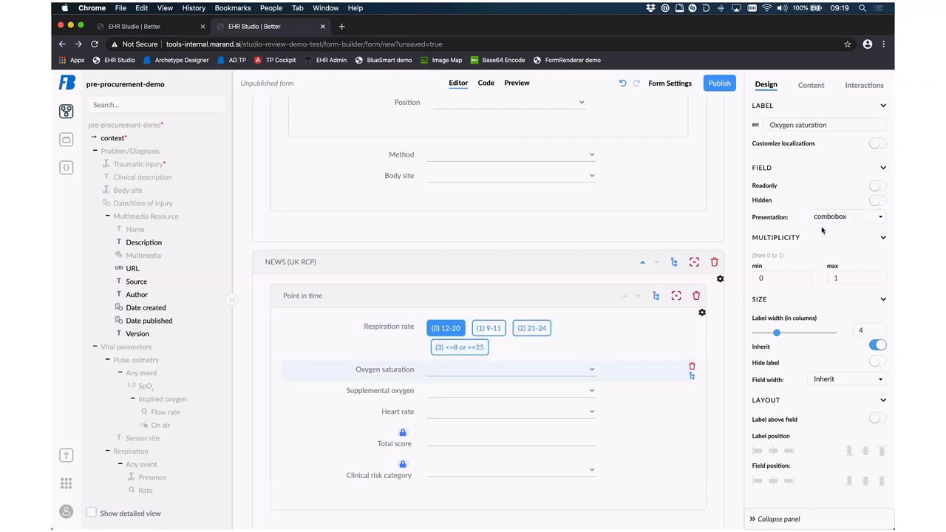
{"action": "left_click", "coordinate": [828, 217]}
{"action": "left_click", "coordinate": [831, 263]}
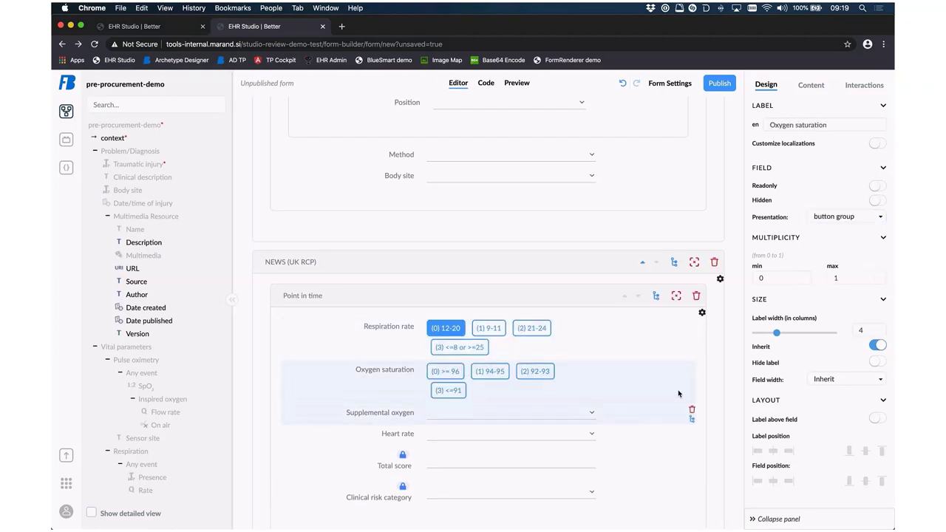
- Present Supplemental oxygen and Heart rate options as button groups
{"action": "left_click", "coordinate": [678, 411]}
{"action": "left_click", "coordinate": [842, 217]}
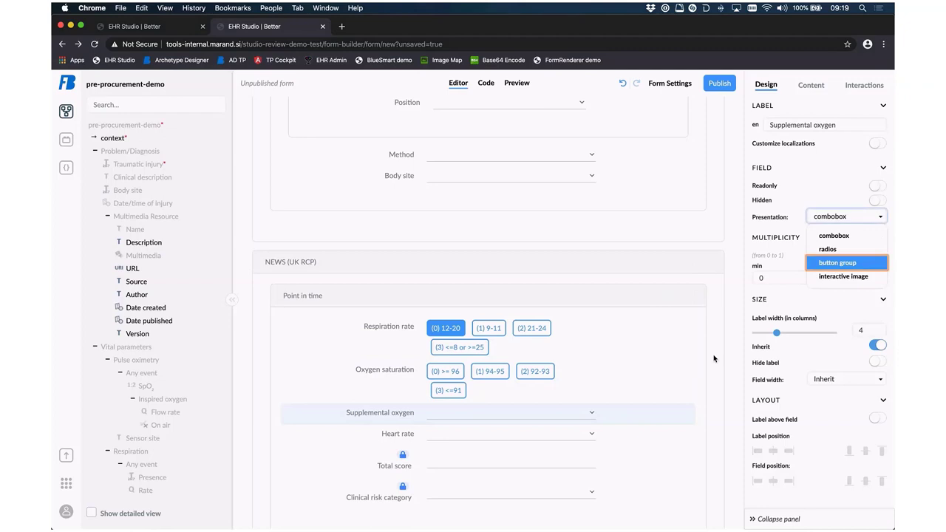
{"action": "left_click", "coordinate": [830, 263]}
{"action": "left_click", "coordinate": [645, 442]}
{"action": "left_click", "coordinate": [827, 216]}
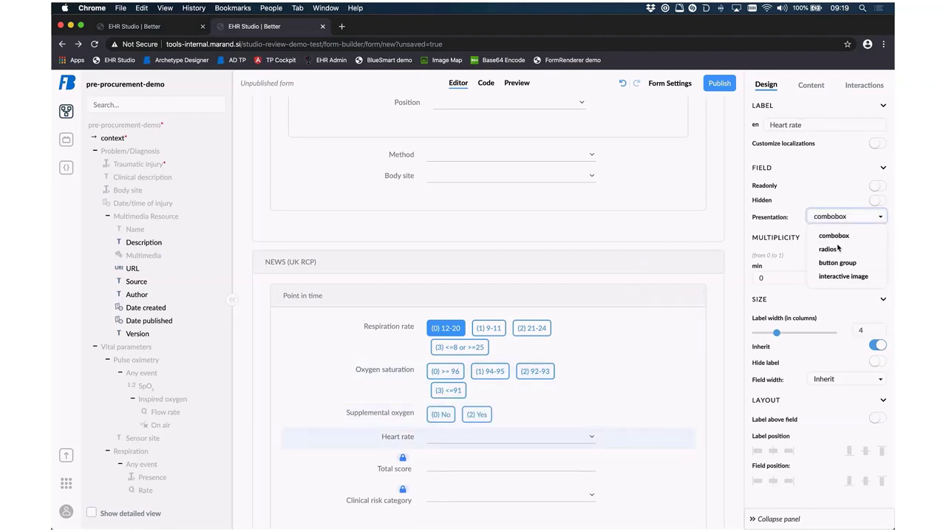
{"action": "left_click", "coordinate": [828, 250]}
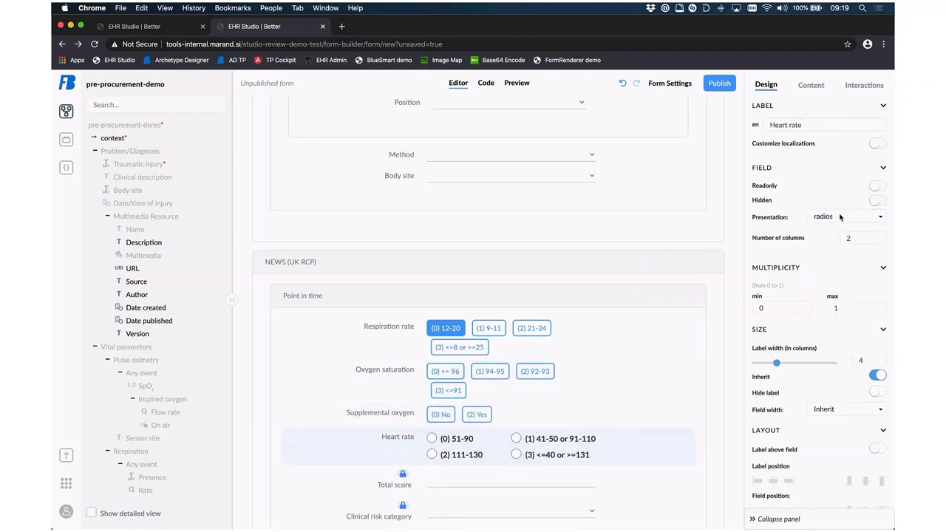
{"action": "left_click", "coordinate": [840, 217]}
{"action": "left_click", "coordinate": [831, 264]}
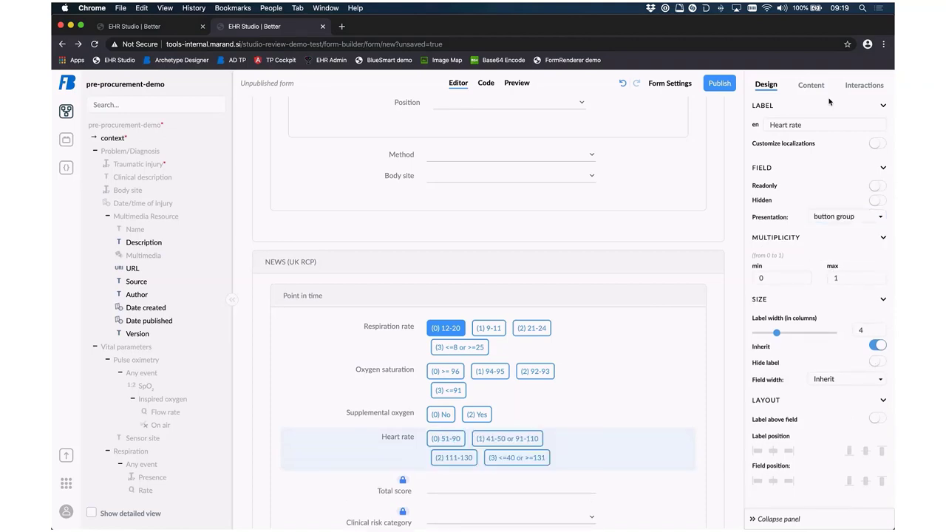
{"action": "left_click", "coordinate": [811, 85]}
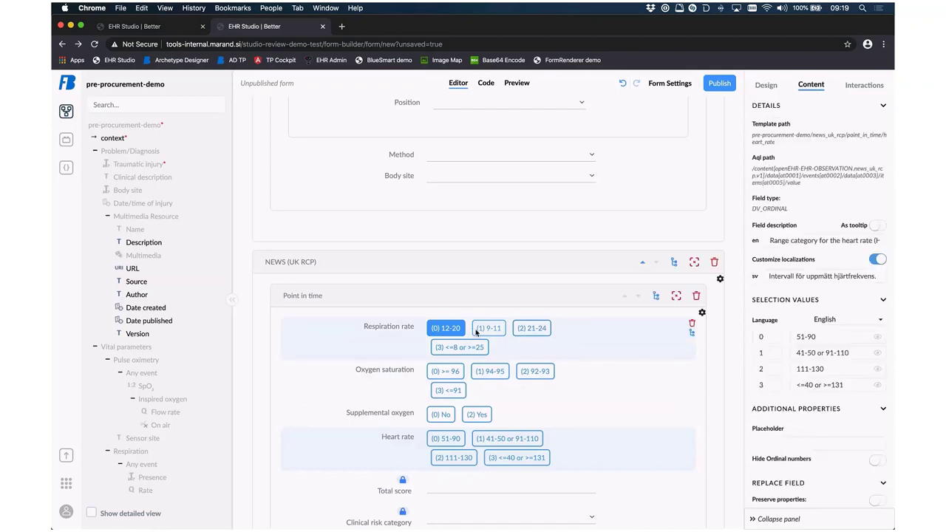
- Hide ordinal numbers on Heart rate, Supplemental oxygen, Oxygen saturation and Respiration rate options
{"action": "left_click", "coordinate": [872, 459]}
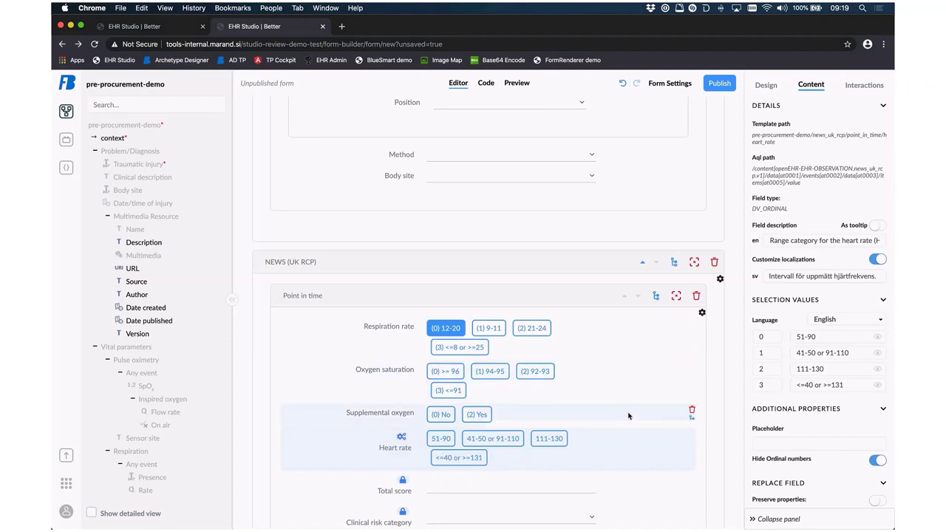
{"action": "left_click", "coordinate": [877, 430]}
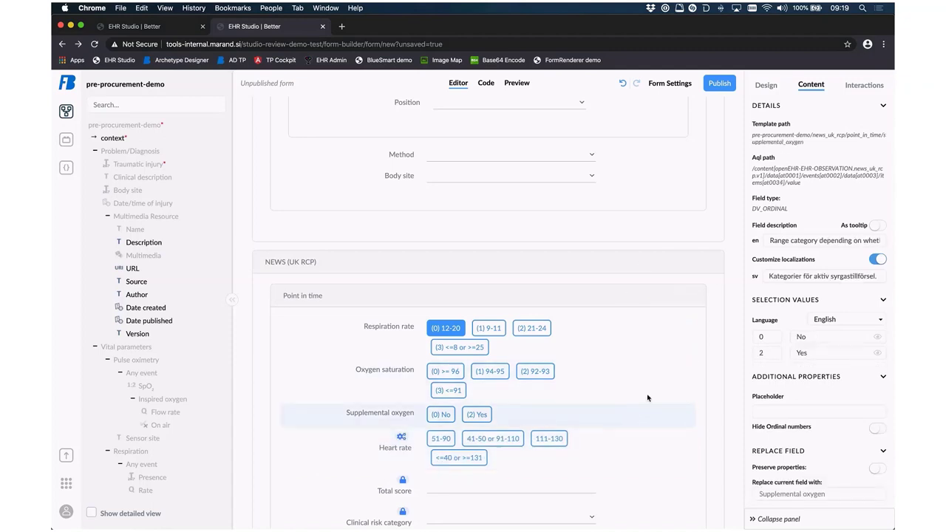
{"action": "left_click", "coordinate": [628, 393]}
{"action": "left_click", "coordinate": [877, 462]}
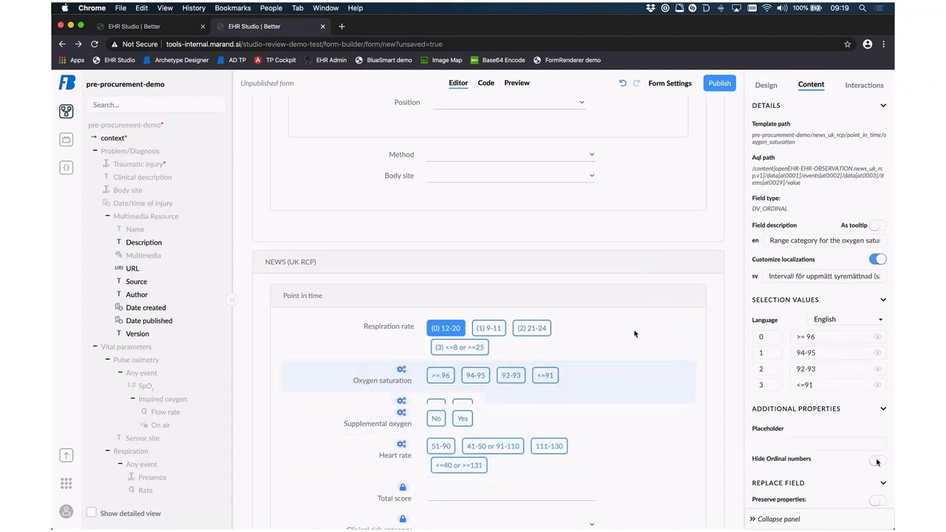
{"action": "left_click", "coordinate": [634, 334]}
{"action": "left_click", "coordinate": [877, 460]}
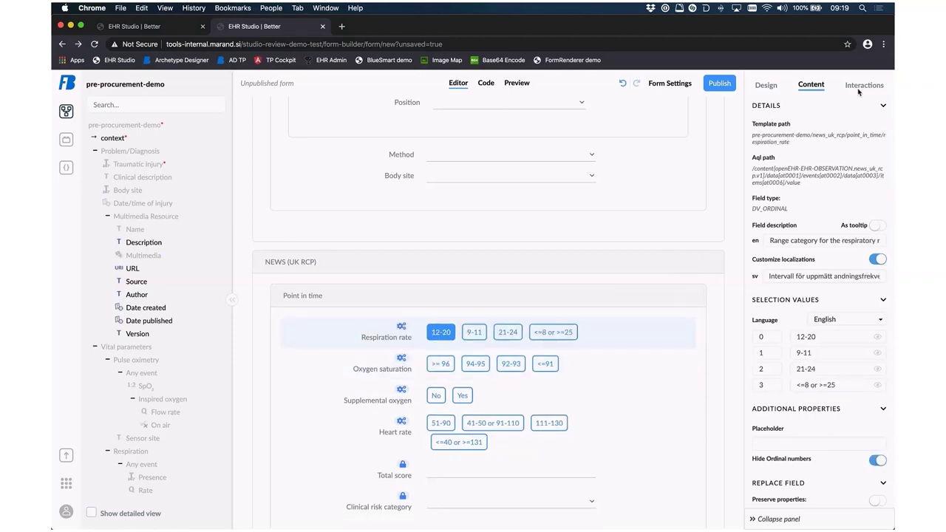
{"action": "left_click", "coordinate": [861, 88]}
{"action": "left_click", "coordinate": [784, 178]}
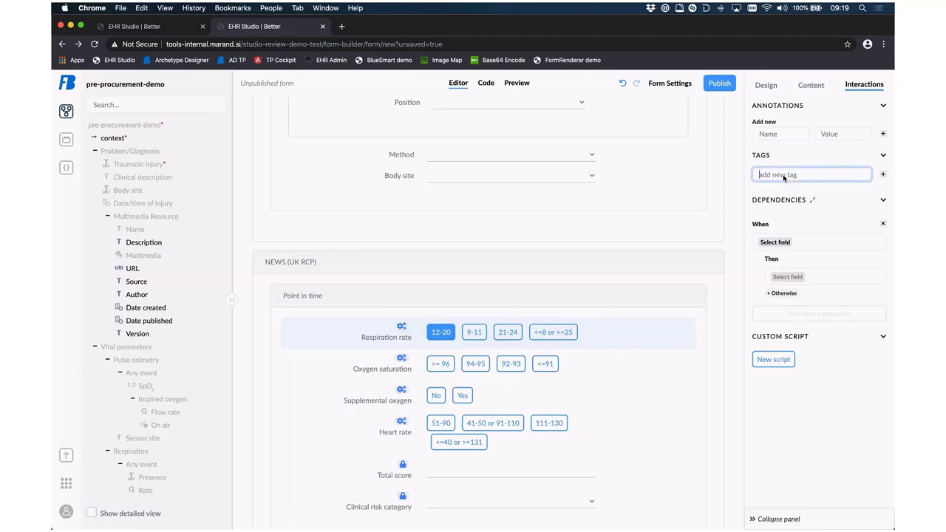
- Tag Respiration rate and Oxygen saturation with 'news'
{"action": "type", "text": "news"}
{"action": "key", "text": "Return"}
{"action": "left_click", "coordinate": [623, 363]}
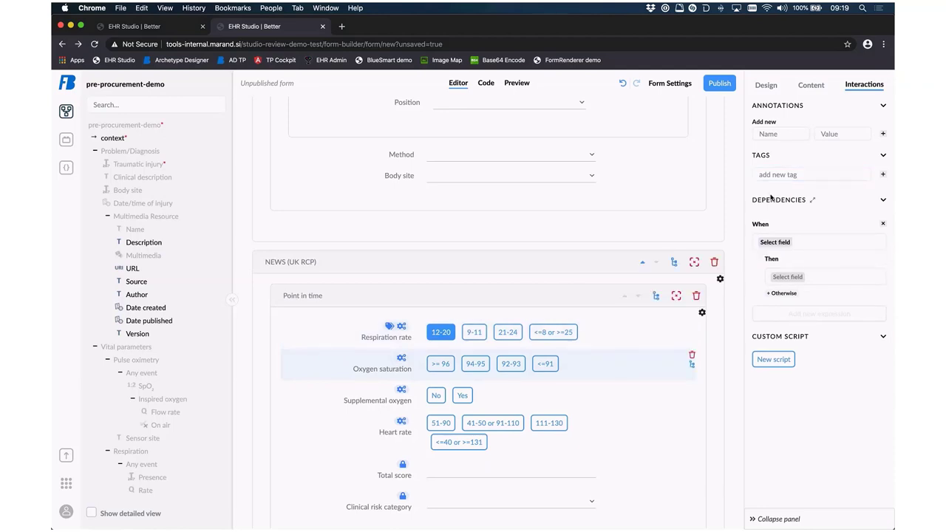
{"action": "left_click", "coordinate": [784, 175]}
{"action": "type", "text": "news"}
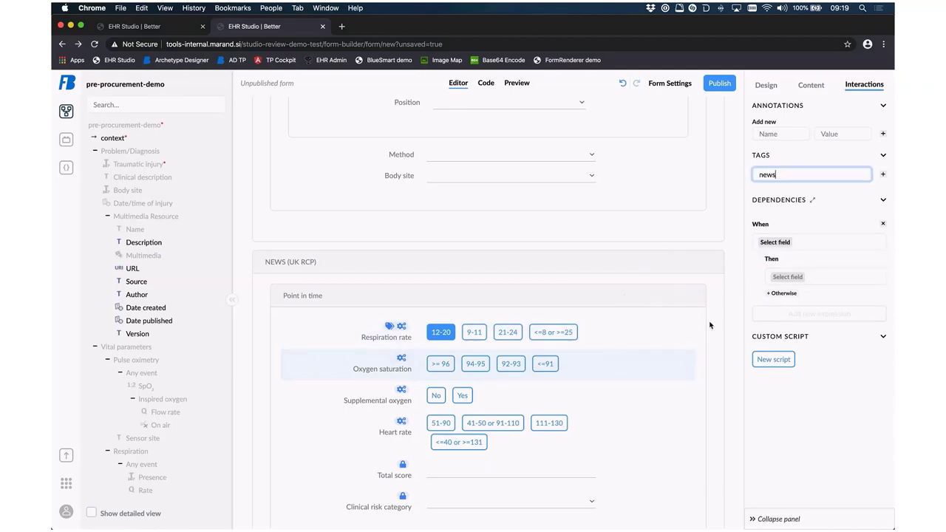
{"action": "key", "text": "Return"}
- Tag Supplemental oxygen and Heart rate with 'news', then start a new Total score script
{"action": "left_click", "coordinate": [798, 174]}
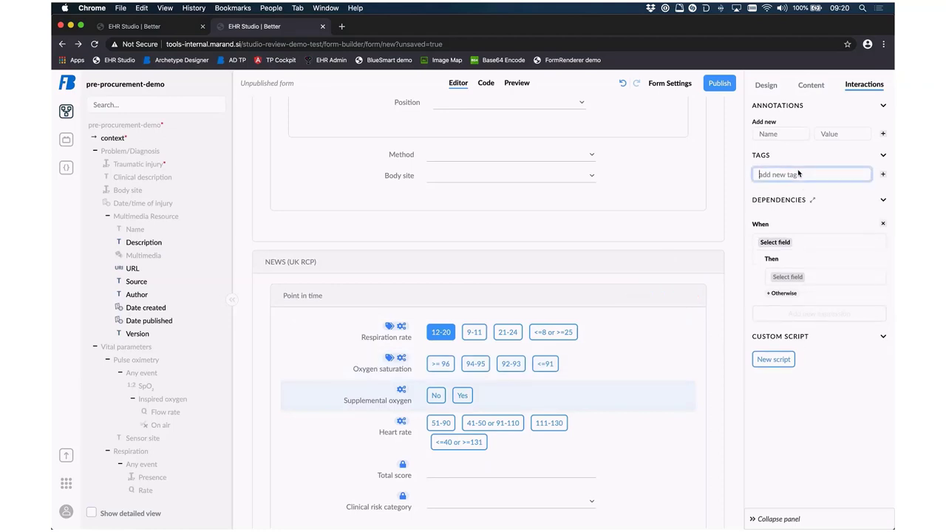
{"action": "type", "text": "news"}
{"action": "key", "text": "Return"}
{"action": "left_click", "coordinate": [632, 428]}
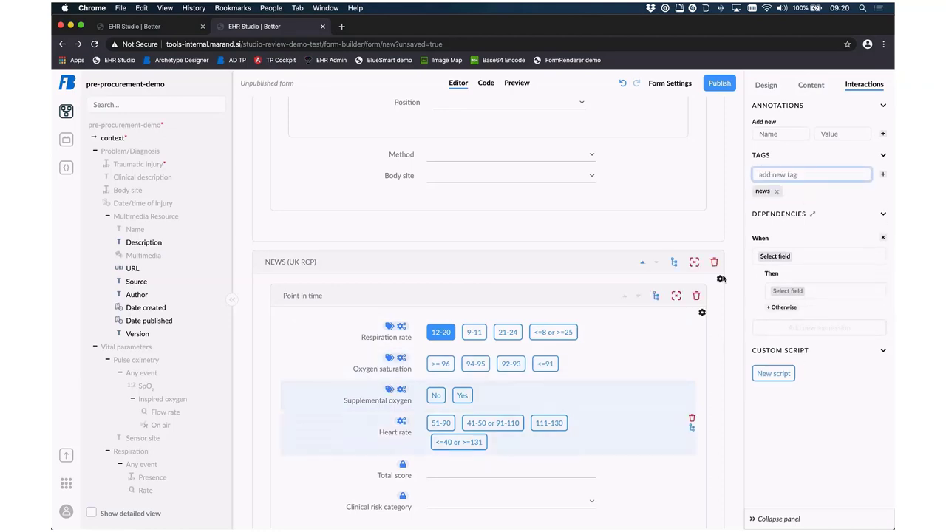
{"action": "type", "text": "n"}
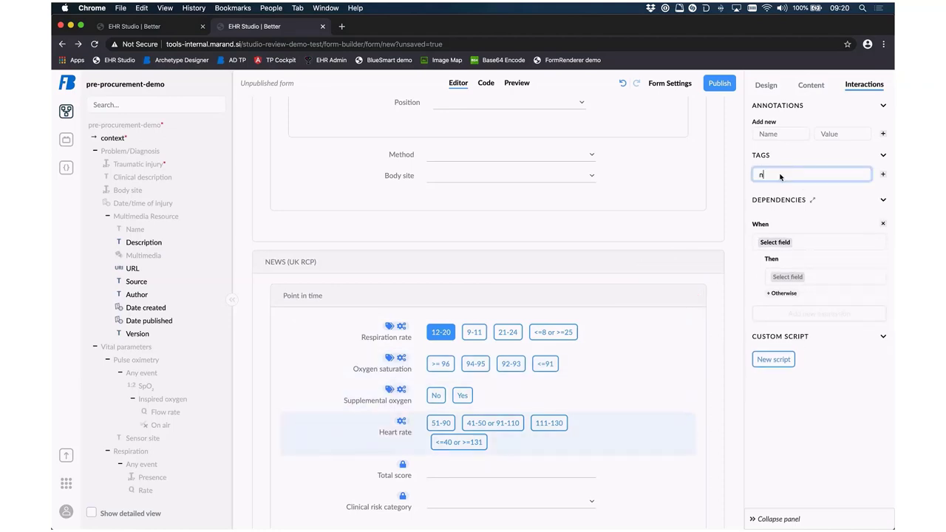
{"action": "type", "text": "ews"}
{"action": "key", "text": "Return"}
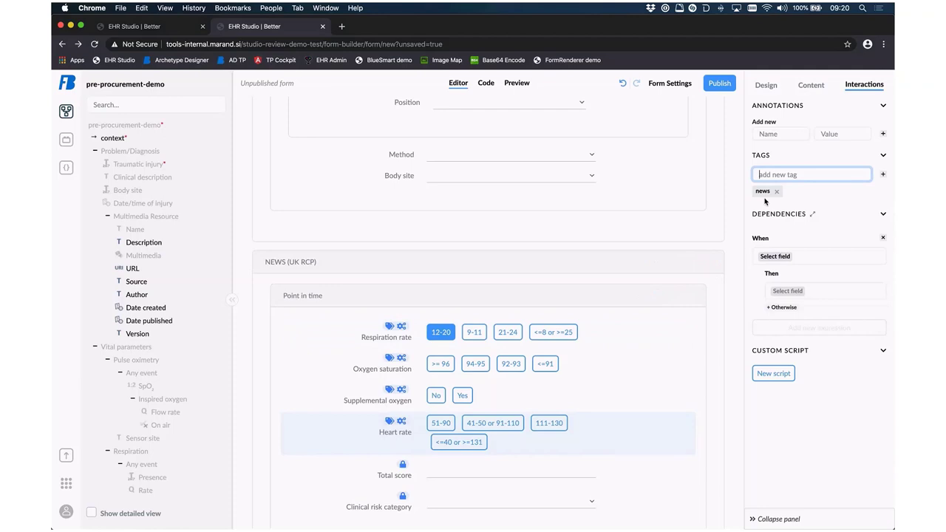
{"action": "left_click", "coordinate": [345, 478]}
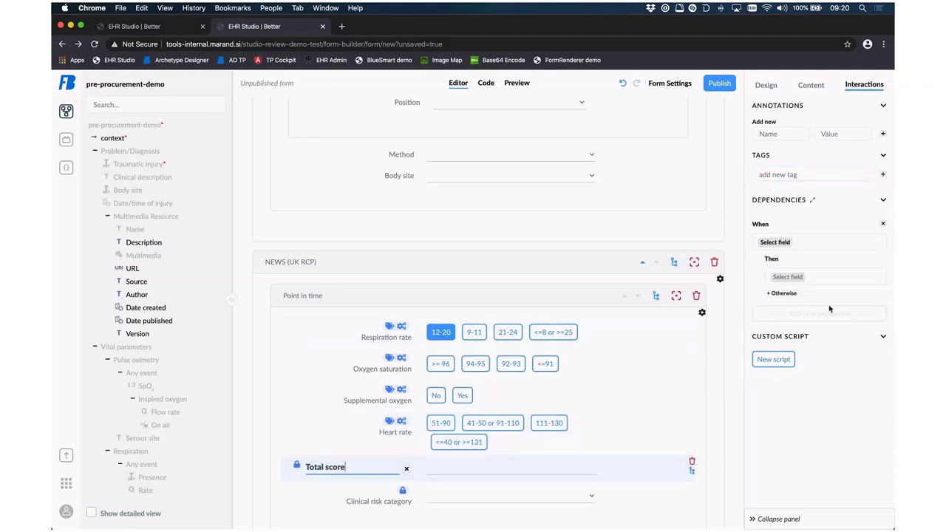
{"action": "left_click", "coordinate": [772, 360]}
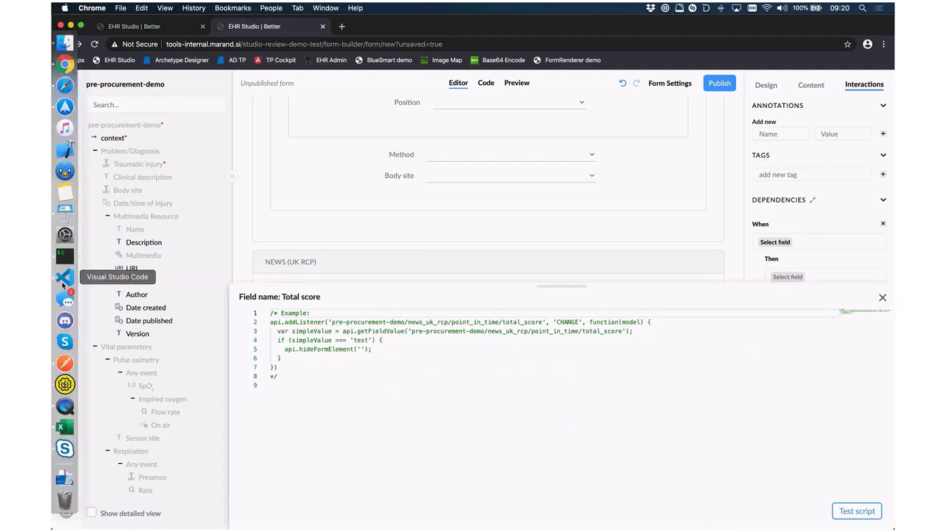
- Copy the NEWS scoring code from RO data.txt and paste it over the Total score example script
{"action": "left_click", "coordinate": [64, 281]}
{"action": "scroll", "coordinate": [255, 275], "scroll_direction": "up", "scroll_amount": 6}
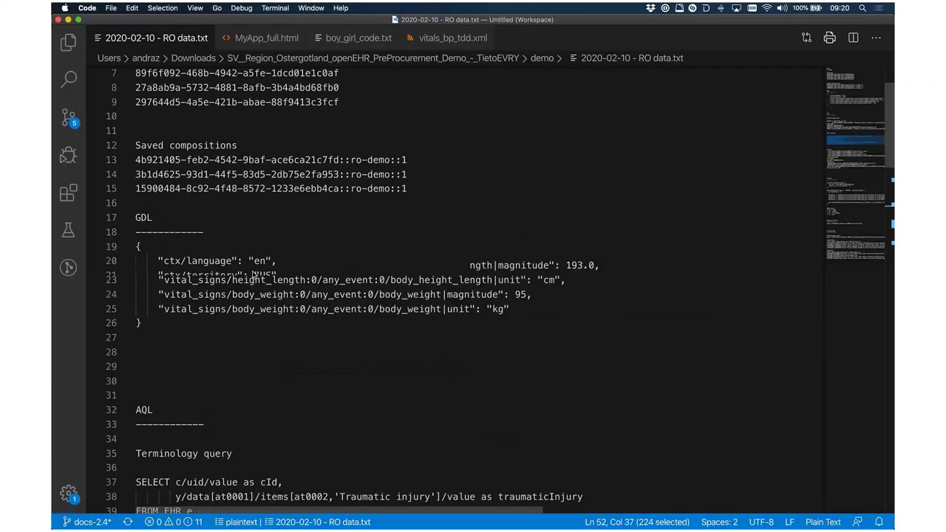
{"action": "scroll", "coordinate": [255, 275], "scroll_direction": "down", "scroll_amount": 14}
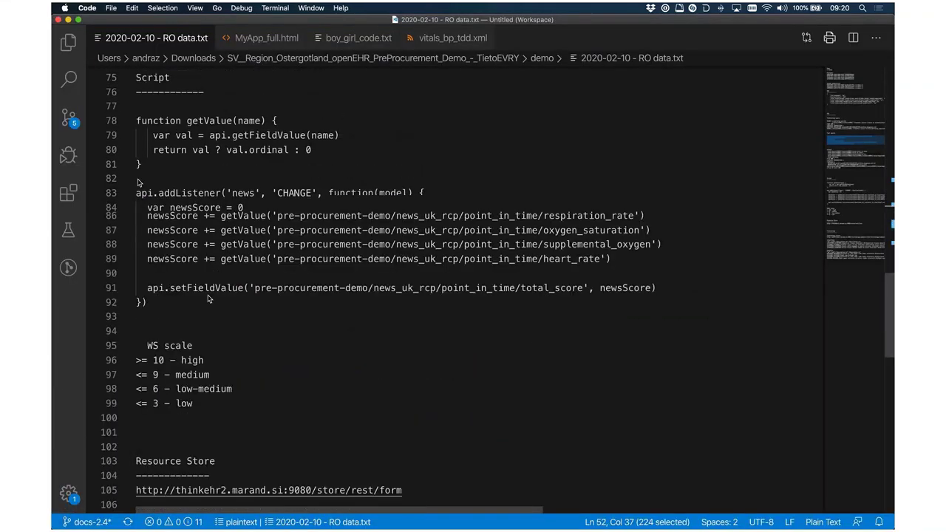
{"action": "left_click_drag", "start_coordinate": [131, 124], "coordinate": [148, 323]}
{"action": "key", "text": "super+c"}
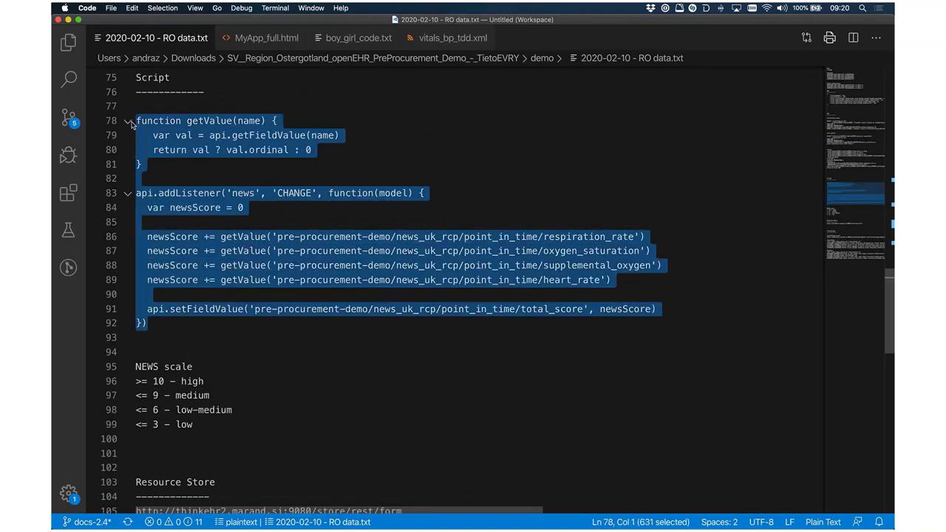
{"action": "key", "text": "super+Tab"}
{"action": "key", "text": "super+a"}
{"action": "key", "text": "super+v"}
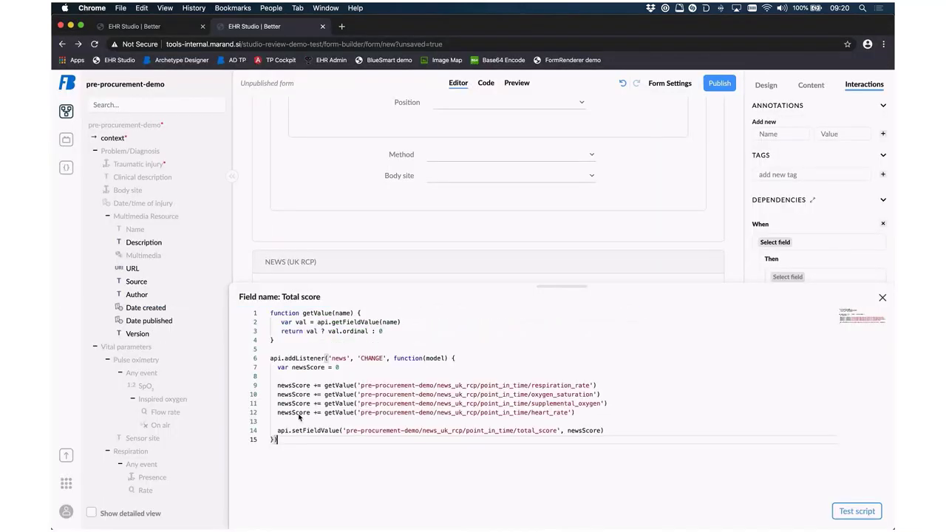
{"action": "key", "text": "Return"}
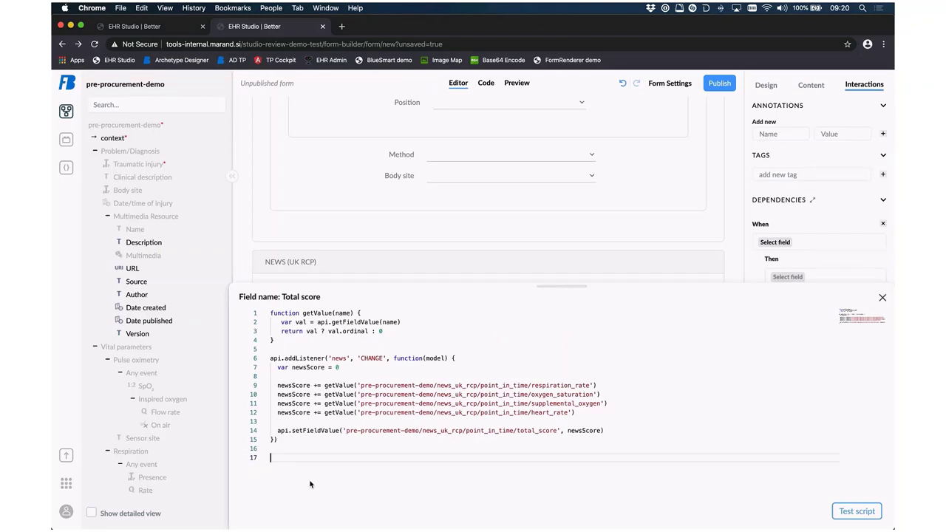
{"action": "type", "text": "api."}
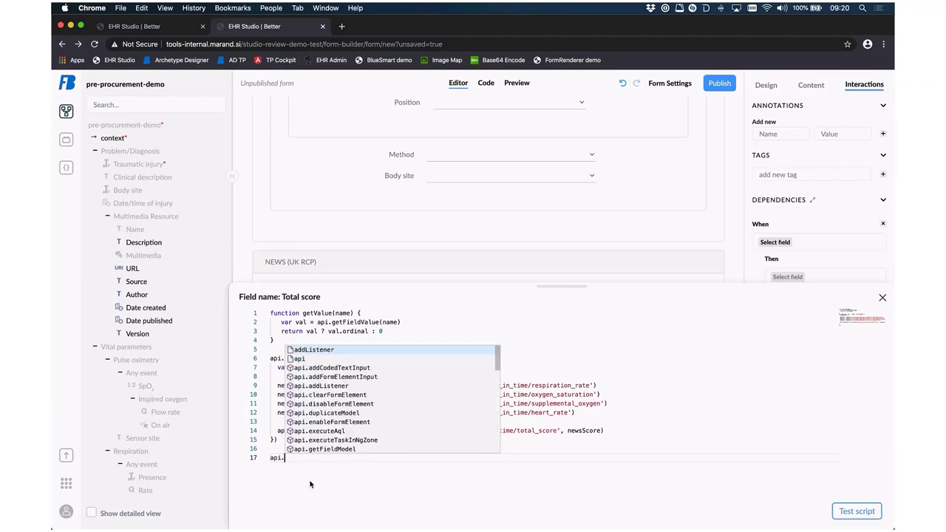
{"action": "key", "text": "Down"}
{"action": "key", "text": "Down"}
{"action": "key", "text": "Down"}
{"action": "key", "text": "Down"}
{"action": "key", "text": "Down"}
{"action": "key", "text": "Down"}
{"action": "key", "text": "Down"}
{"action": "key", "text": "Down"}
{"action": "key", "text": "Down"}
{"action": "key", "text": "Down"}
{"action": "key", "text": "Down"}
{"action": "key", "text": "Down"}
{"action": "key", "text": "Down"}
{"action": "key", "text": "Down"}
{"action": "key", "text": "Down"}
{"action": "key", "text": "Down"}
{"action": "key", "text": "Down"}
{"action": "key", "text": "Down"}
{"action": "key", "text": "Down"}
{"action": "key", "text": "Down"}
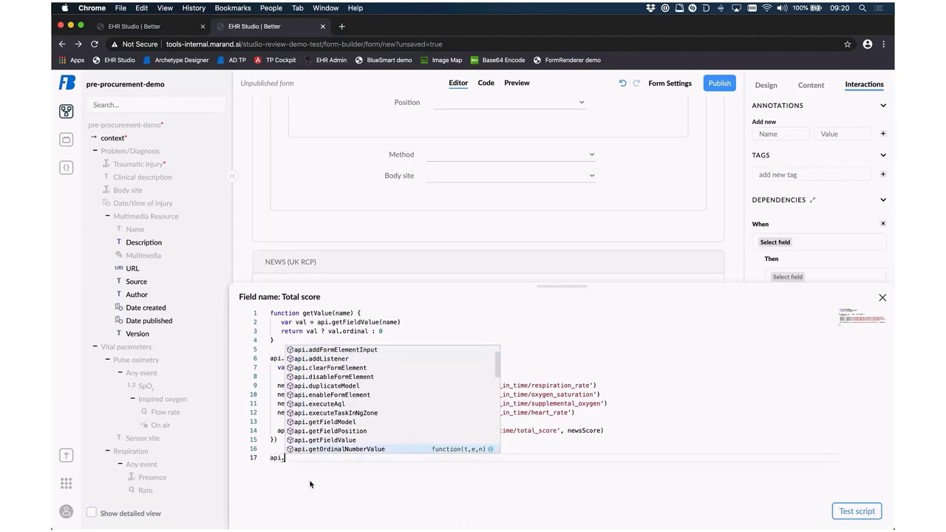
{"action": "key", "text": "Down"}
{"action": "key", "text": "Down"}
{"action": "key", "text": "Down"}
{"action": "key", "text": "Down"}
{"action": "key", "text": "Down"}
{"action": "key", "text": "Down"}
{"action": "key", "text": "Down"}
{"action": "key", "text": "Down"}
{"action": "key", "text": "Down"}
{"action": "key", "text": "Down"}
{"action": "key", "text": "Down"}
{"action": "key", "text": "Down"}
{"action": "key", "text": "Down"}
{"action": "key", "text": "Down"}
{"action": "key", "text": "Down"}
{"action": "key", "text": "Down"}
{"action": "key", "text": "Down"}
{"action": "key", "text": "Down"}
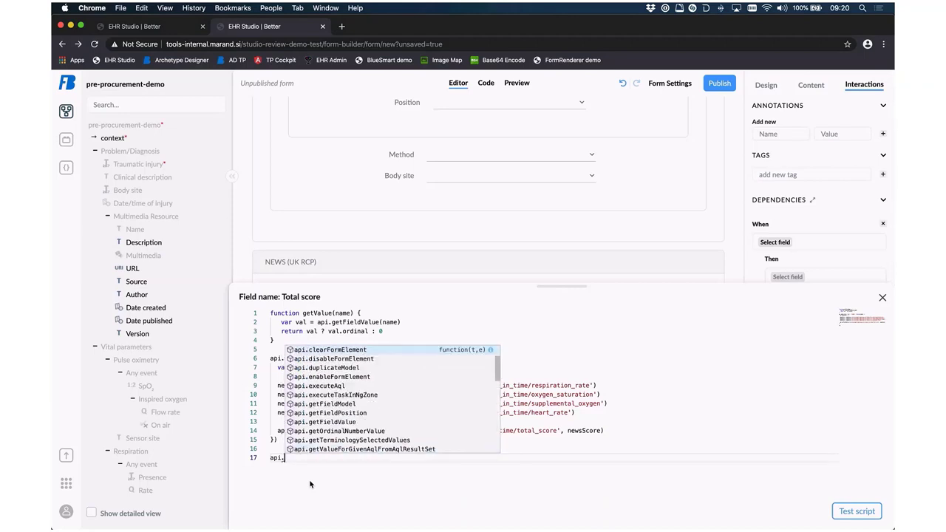
{"action": "key", "text": "Down"}
{"action": "key", "text": "Down"}
{"action": "key", "text": "Down"}
{"action": "key", "text": "Down"}
{"action": "key", "text": "Down"}
{"action": "key", "text": "Down"}
{"action": "key", "text": "Down"}
{"action": "key", "text": "Down"}
{"action": "key", "text": "Down"}
{"action": "key", "text": "Down"}
{"action": "key", "text": "Down"}
{"action": "key", "text": "Down"}
{"action": "key", "text": "Down"}
{"action": "key", "text": "Down"}
{"action": "key", "text": "Down"}
{"action": "key", "text": "Down"}
{"action": "key", "text": "Down"}
{"action": "key", "text": "Down"}
{"action": "key", "text": "Down"}
{"action": "key", "text": "Down"}
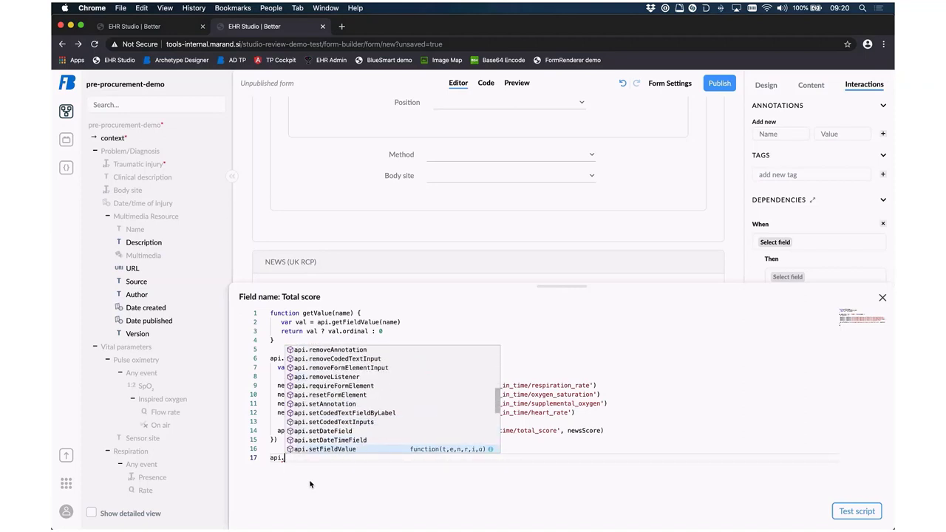
{"action": "key", "text": "Escape"}
{"action": "key", "text": "BackSpace"}
{"action": "key", "text": "BackSpace"}
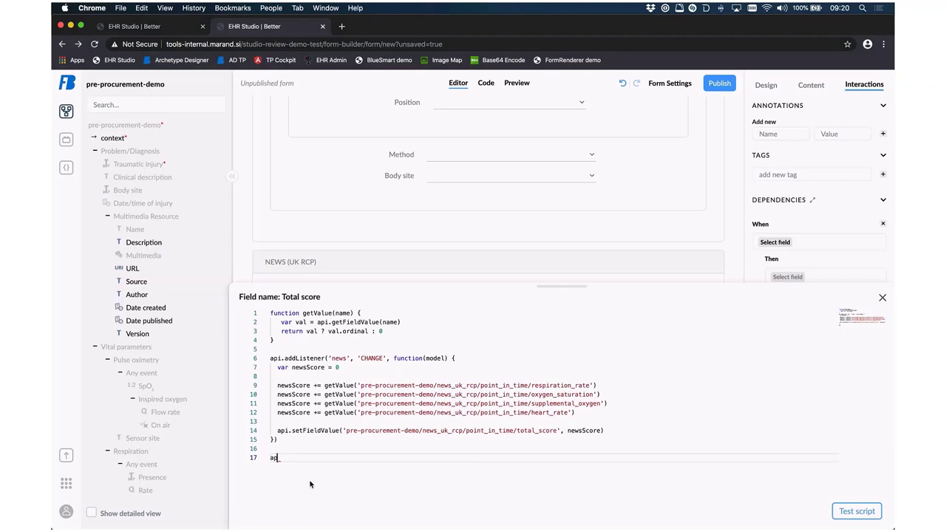
{"action": "key", "text": "BackSpace"}
{"action": "key", "text": "BackSpace"}
{"action": "left_click_drag", "start_coordinate": [286, 359], "coordinate": [319, 361]}
{"action": "double_click", "coordinate": [343, 361]}
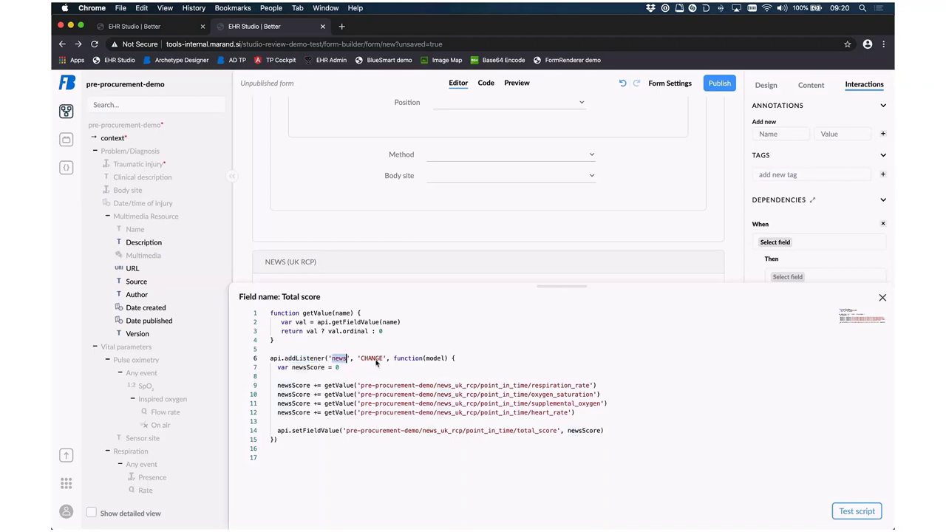
{"action": "double_click", "coordinate": [372, 359]}
{"action": "left_click_drag", "start_coordinate": [278, 385], "coordinate": [617, 419]}
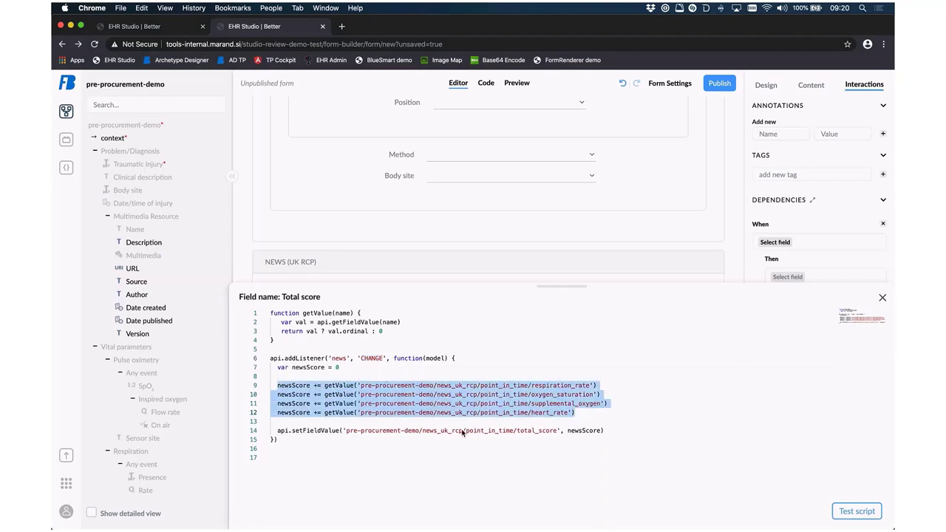
{"action": "left_click_drag", "start_coordinate": [518, 431], "coordinate": [558, 431]}
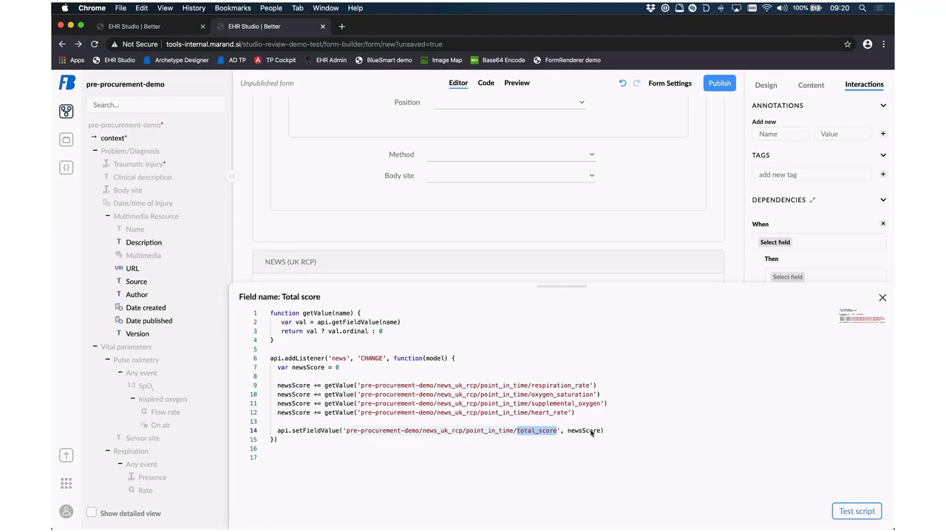
- Test the script in preview with <=8 or >=25, 92-93, Yes and 111-130, totalling 9
{"action": "left_click", "coordinate": [855, 511]}
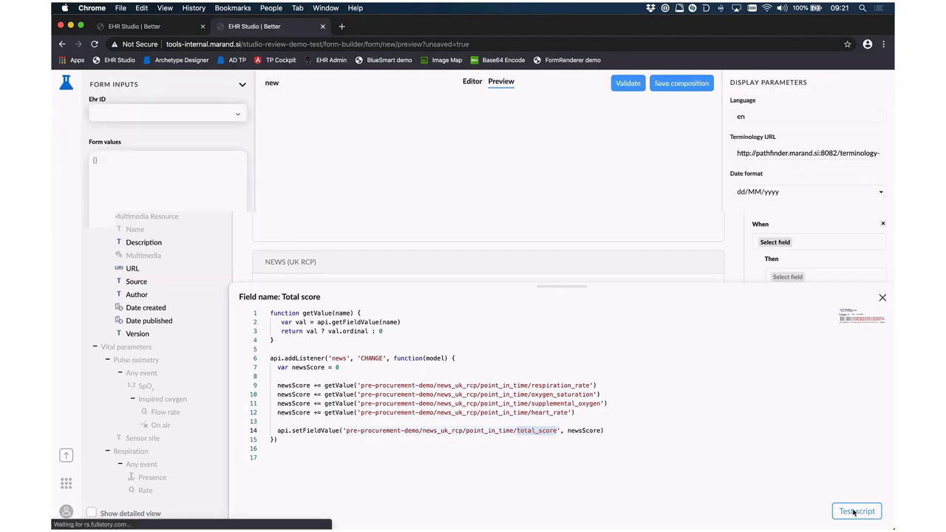
{"action": "scroll", "coordinate": [477, 397], "scroll_direction": "down", "scroll_amount": 10}
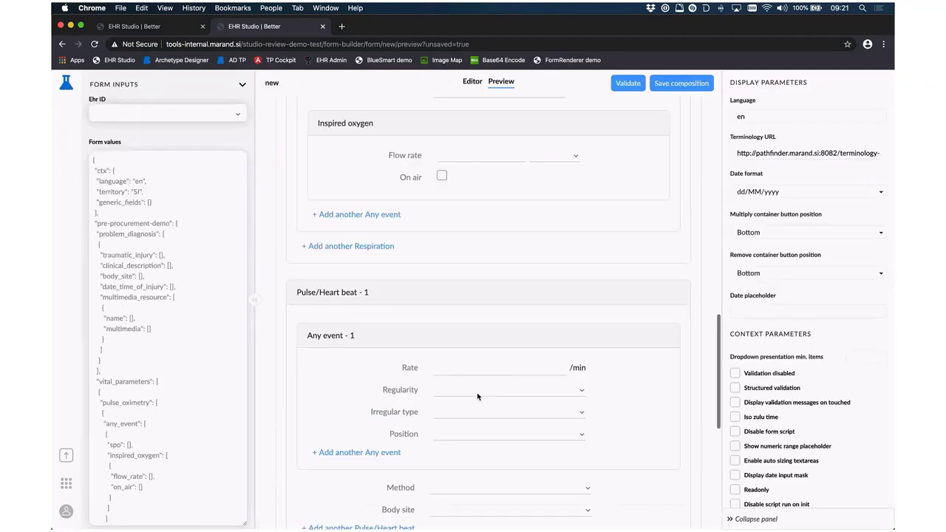
{"action": "scroll", "coordinate": [478, 397], "scroll_direction": "down", "scroll_amount": 5}
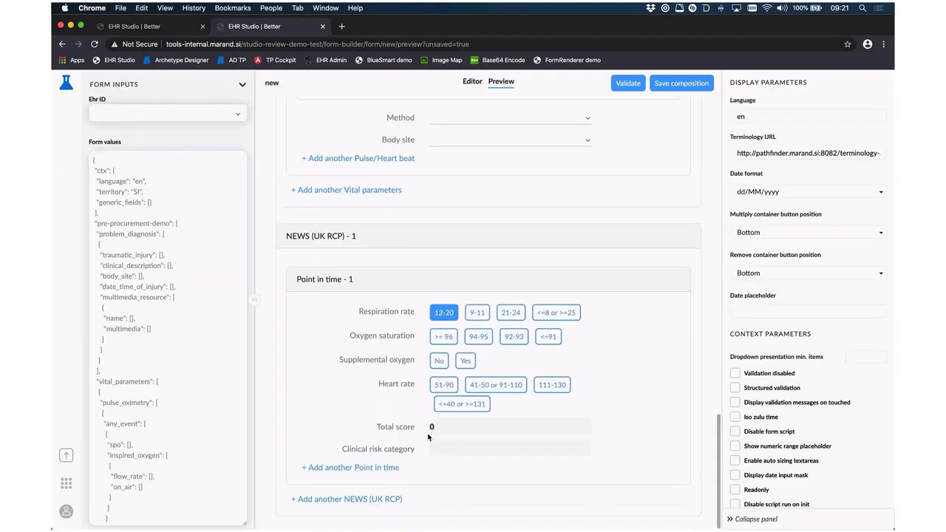
{"action": "left_click", "coordinate": [551, 316]}
{"action": "left_click", "coordinate": [513, 336]}
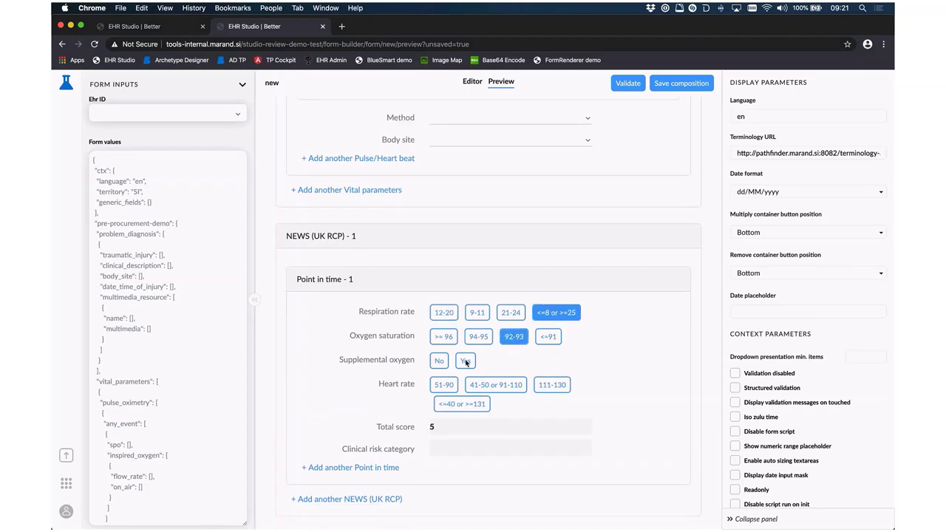
{"action": "left_click", "coordinate": [465, 361]}
{"action": "left_click", "coordinate": [551, 385]}
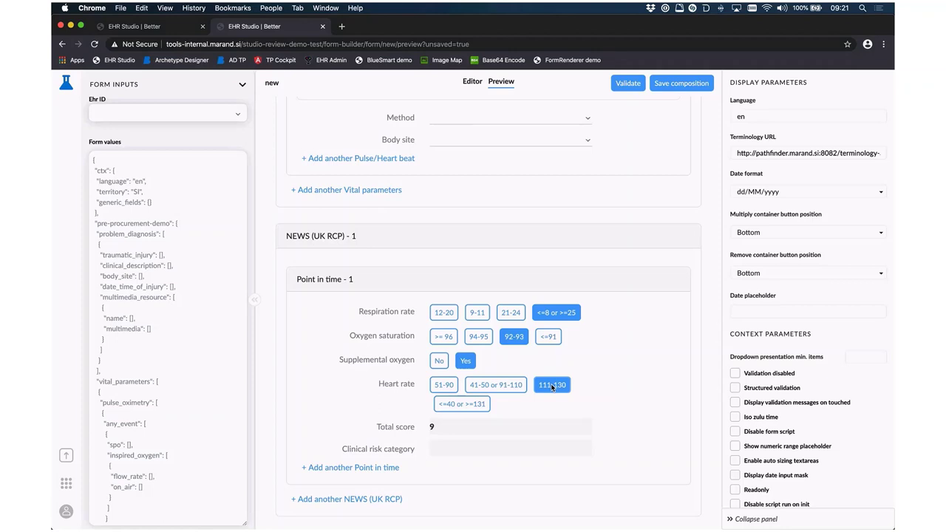
{"action": "scroll", "coordinate": [551, 386], "scroll_direction": "up", "scroll_amount": 8}
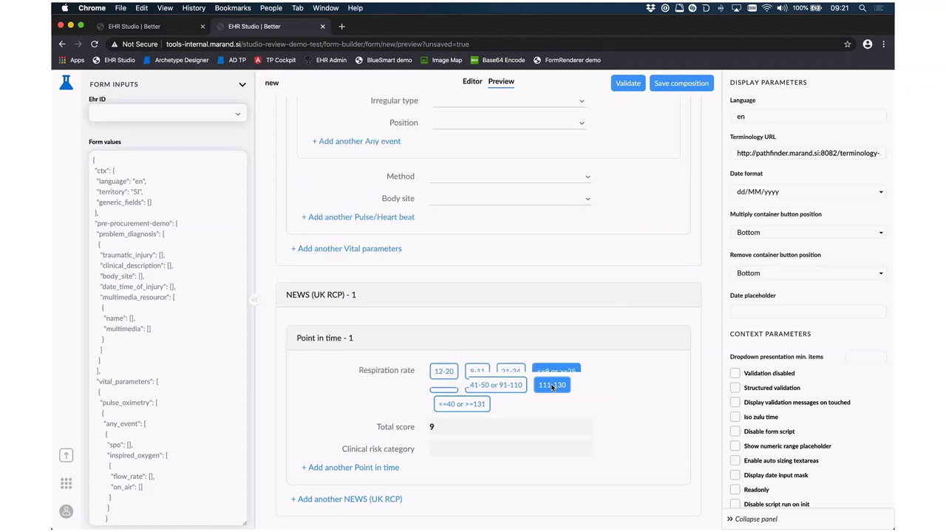
{"action": "left_click", "coordinate": [473, 82]}
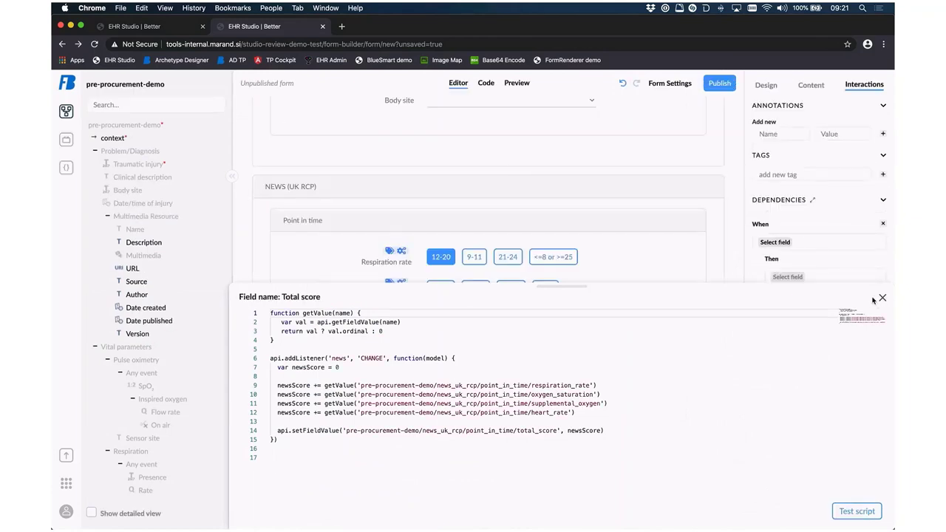
- On Clinical risk category, add a dependency condition When Total score <= 3
{"action": "left_click", "coordinate": [881, 298]}
{"action": "left_click", "coordinate": [330, 431]}
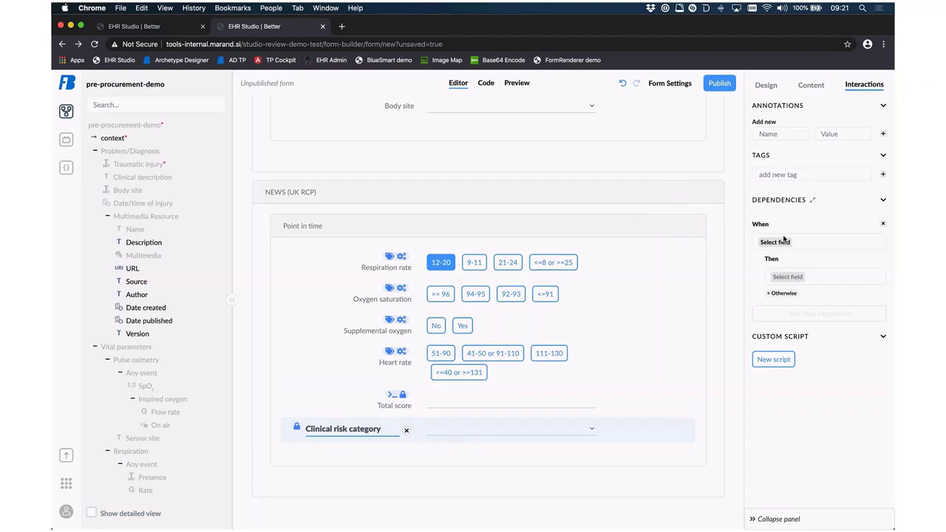
{"action": "left_click", "coordinate": [771, 244]}
{"action": "left_click", "coordinate": [770, 243]}
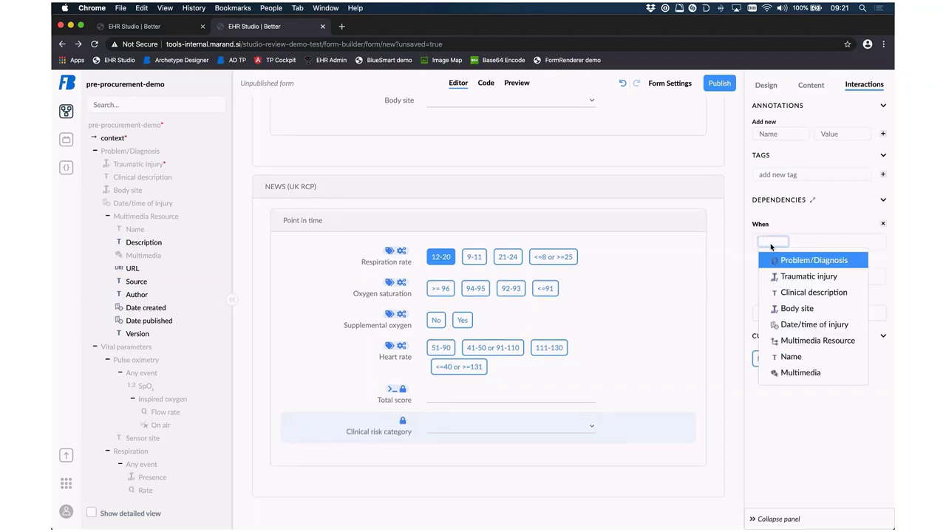
{"action": "type", "text": "tot"}
{"action": "key", "text": "Return"}
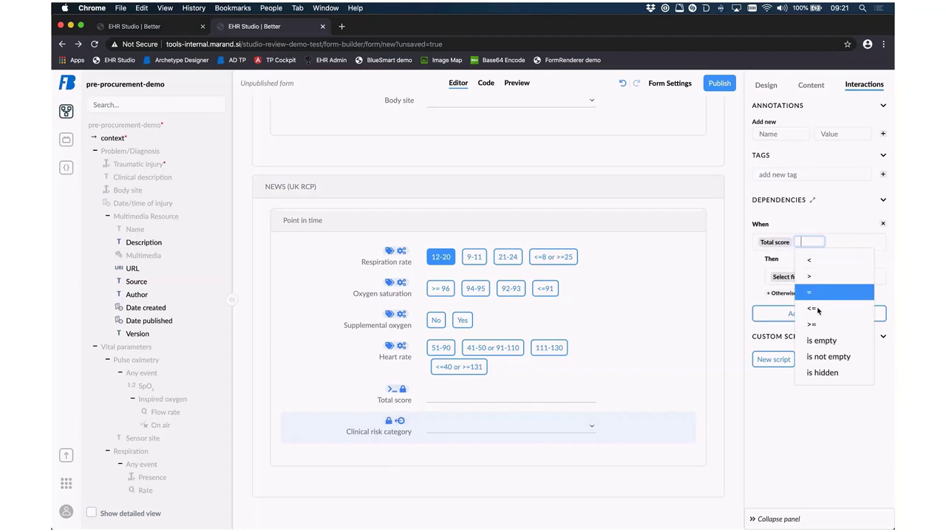
{"action": "left_click", "coordinate": [818, 308]}
{"action": "type", "text": "3"}
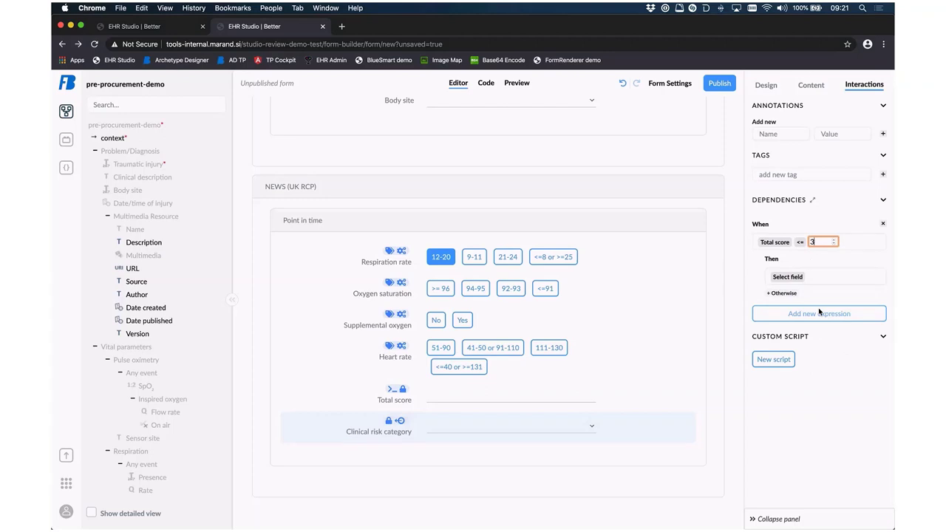
{"action": "key", "text": "Return"}
- Make that rule set Clinical risk category's code to plain value Low
{"action": "left_click", "coordinate": [794, 289]}
{"action": "type", "text": "ri"}
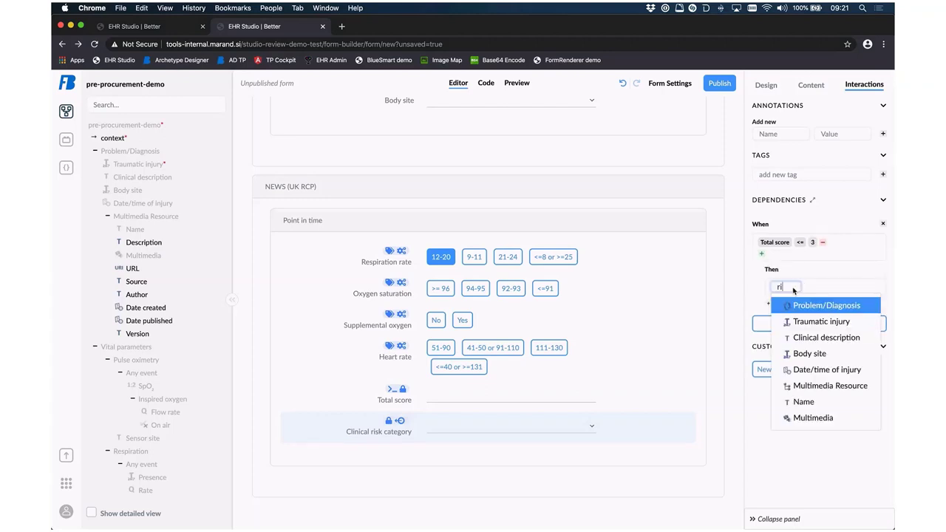
{"action": "type", "text": "sk"}
{"action": "left_click", "coordinate": [809, 308]}
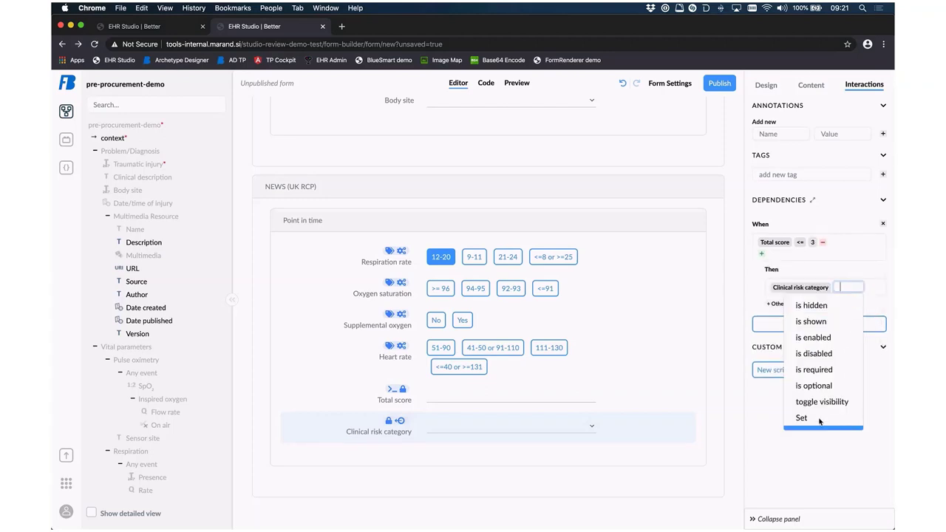
{"action": "left_click", "coordinate": [818, 419]}
{"action": "left_click", "coordinate": [820, 309]}
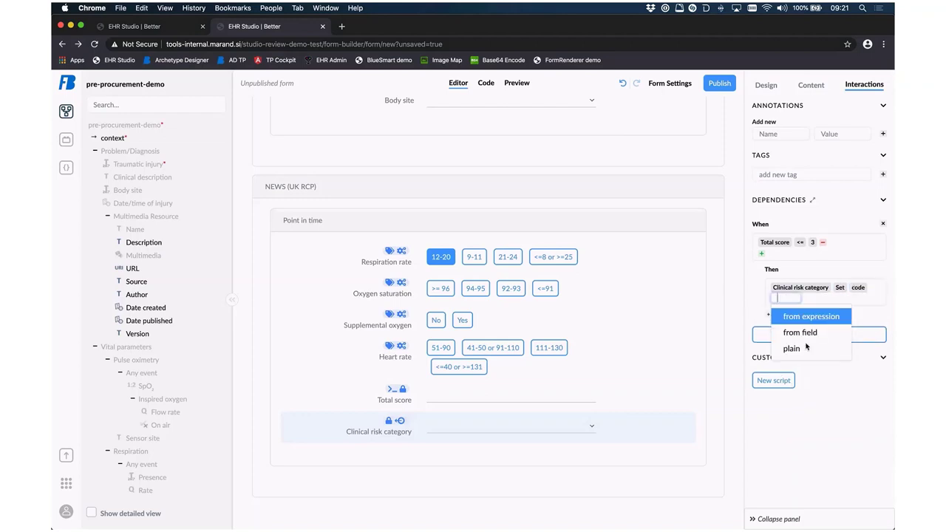
{"action": "left_click", "coordinate": [806, 347]}
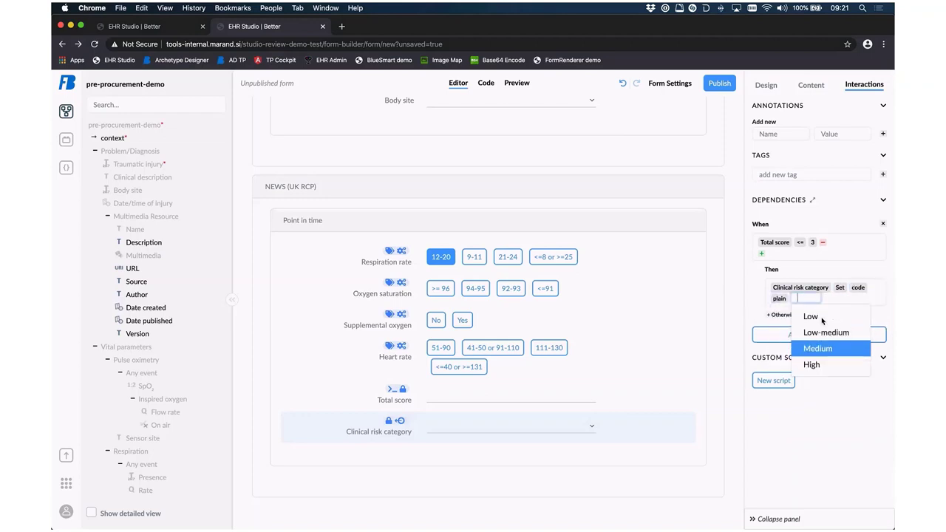
{"action": "left_click", "coordinate": [820, 318]}
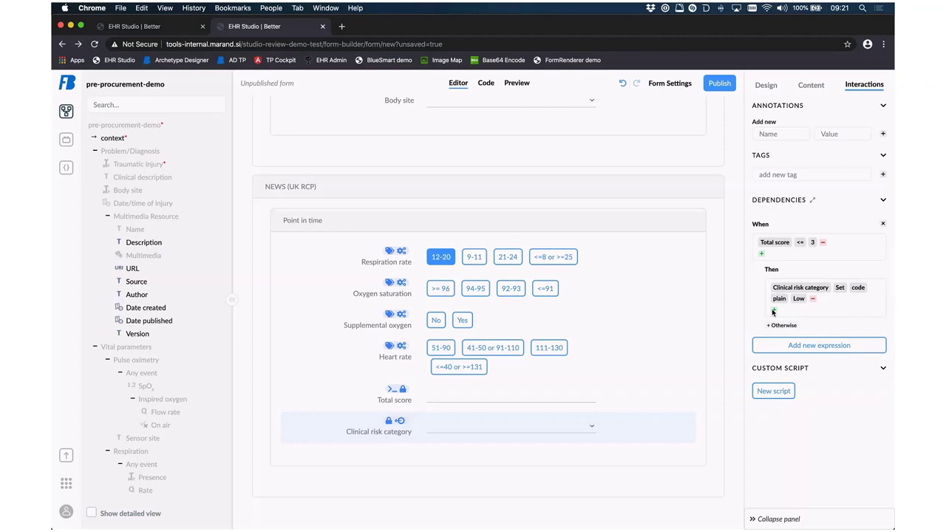
- Add a second dependency rule conditioned on Total score > 3
{"action": "left_click", "coordinate": [792, 347]}
{"action": "left_click", "coordinate": [780, 359]}
{"action": "type", "text": "tot"}
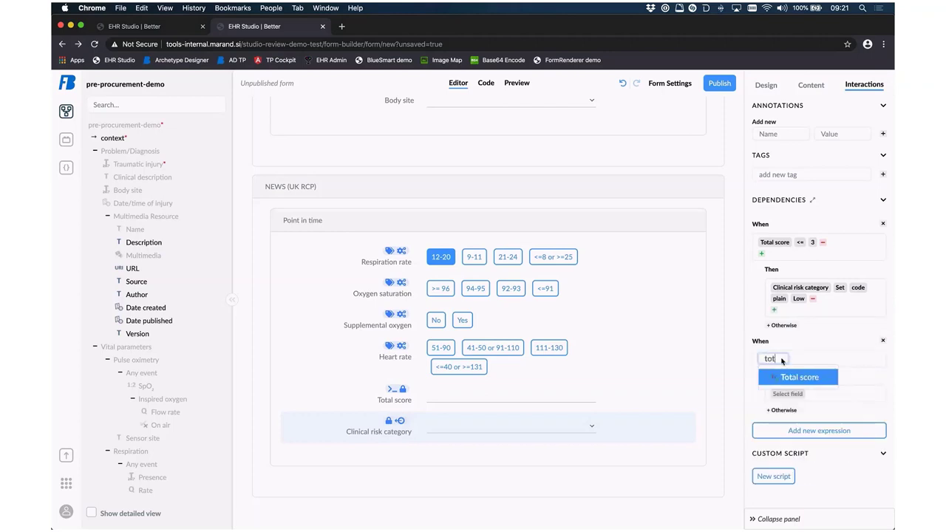
{"action": "left_click", "coordinate": [796, 377]}
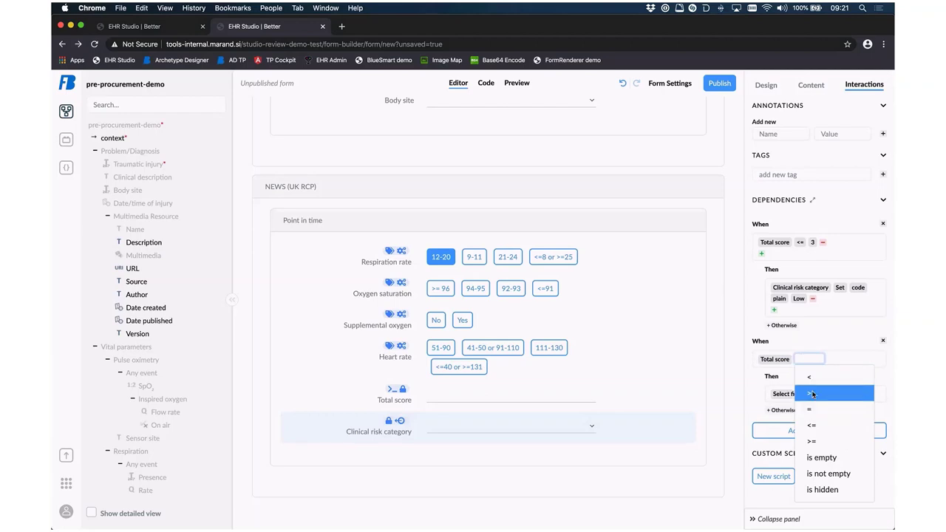
{"action": "left_click", "coordinate": [812, 394]}
{"action": "type", "text": "3"}
{"action": "key", "text": "Return"}
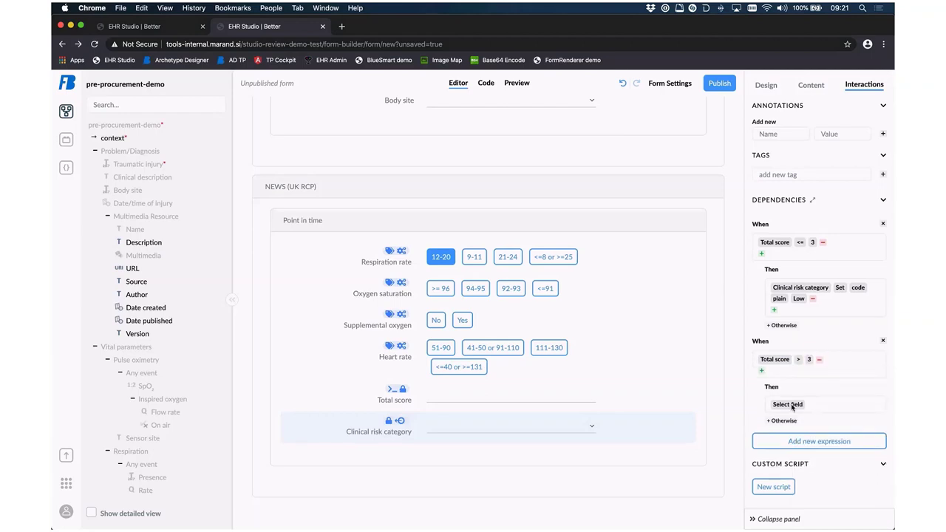
- Make the second rule set Clinical risk category's code to plain value Low-medium
{"action": "left_click", "coordinate": [792, 406]}
{"action": "type", "text": "clin"}
{"action": "key", "text": "Return"}
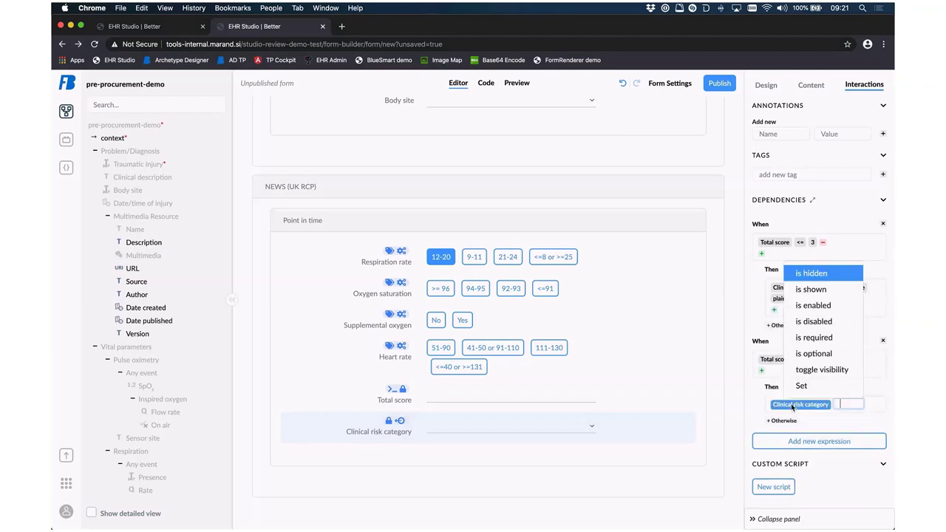
{"action": "left_click", "coordinate": [801, 386]}
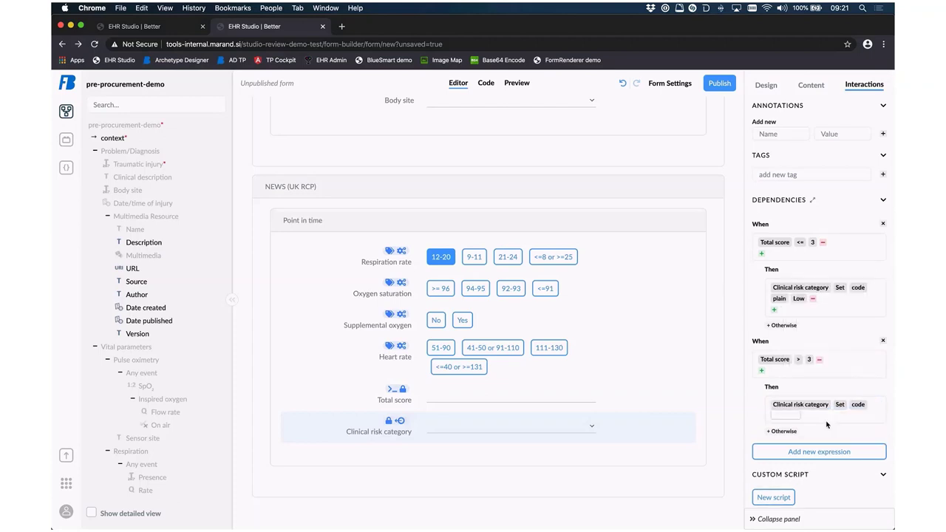
{"action": "left_click", "coordinate": [806, 464]}
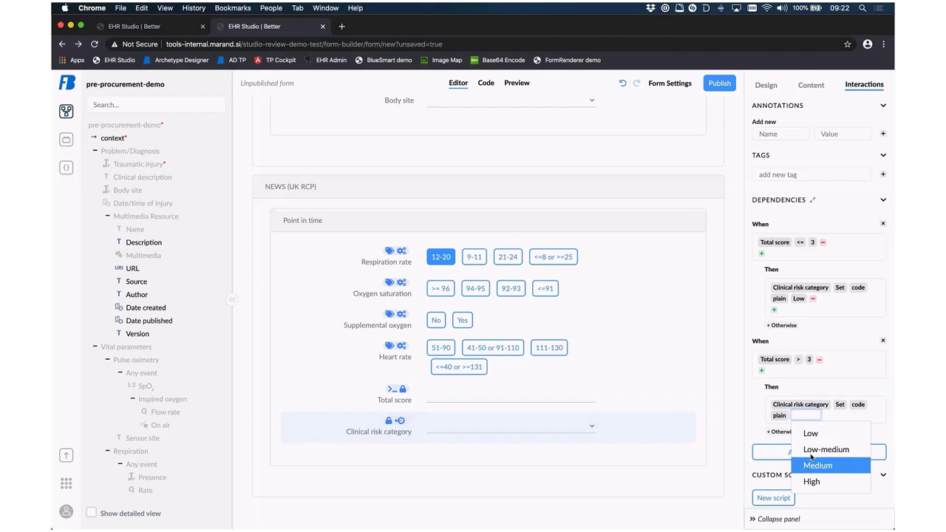
{"action": "left_click", "coordinate": [811, 451]}
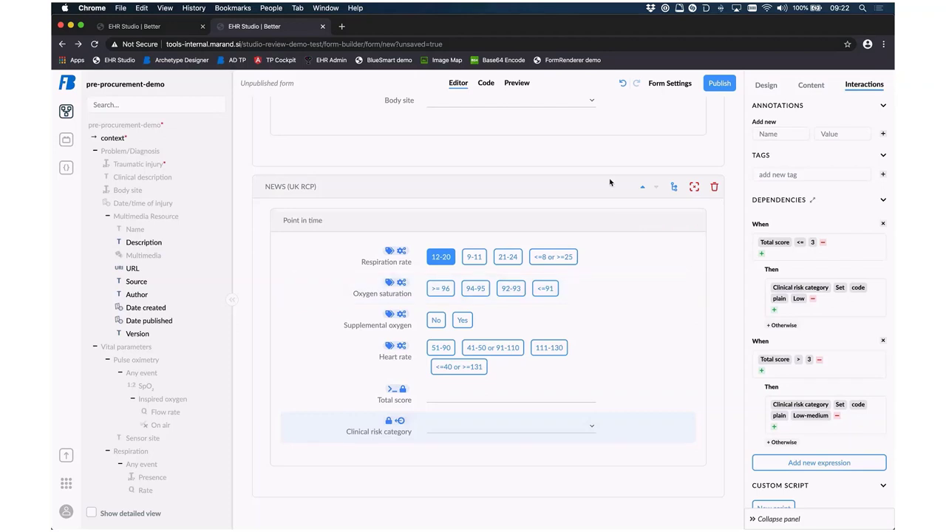
- Verify in preview that <=8 or >=25 plus 92-93 gives Low-medium, then return to the editor
{"action": "left_click", "coordinate": [516, 83]}
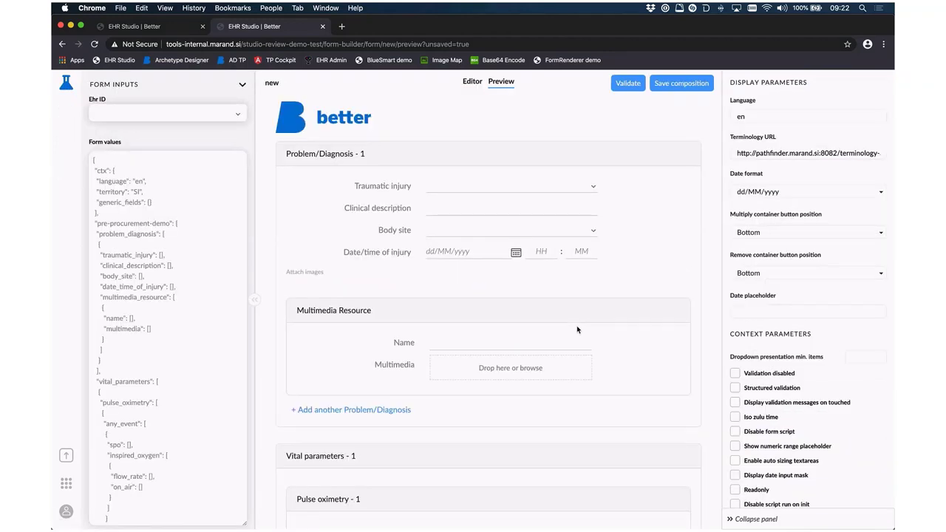
{"action": "scroll", "coordinate": [577, 327], "scroll_direction": "down", "scroll_amount": 10}
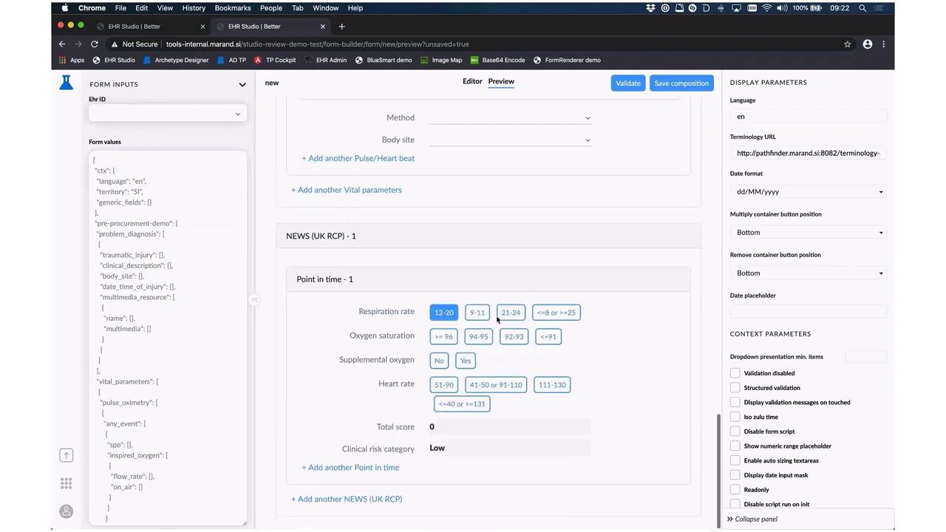
{"action": "left_click", "coordinate": [548, 314]}
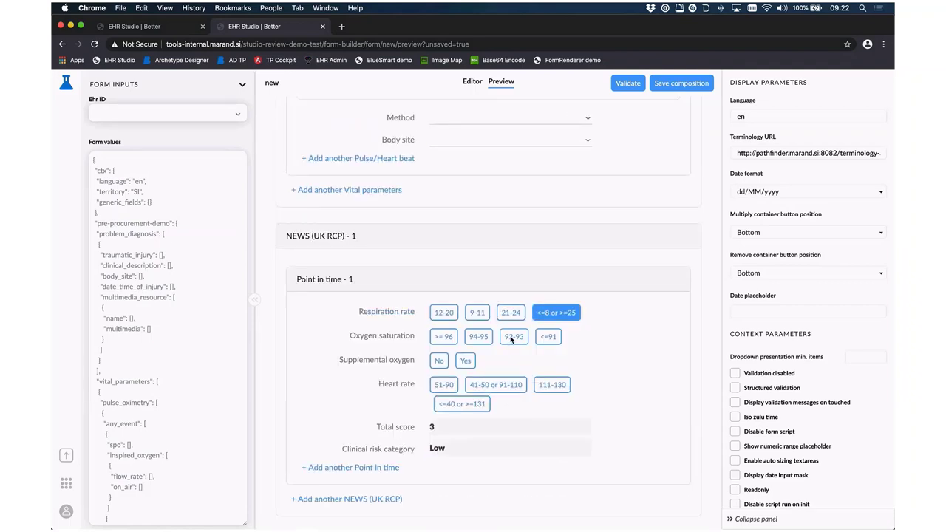
{"action": "left_click", "coordinate": [511, 338]}
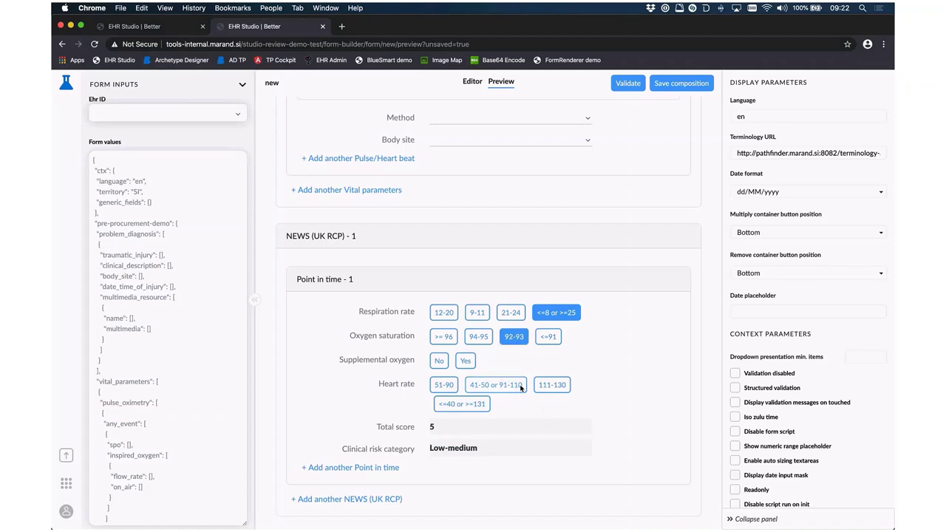
{"action": "left_click", "coordinate": [472, 81]}
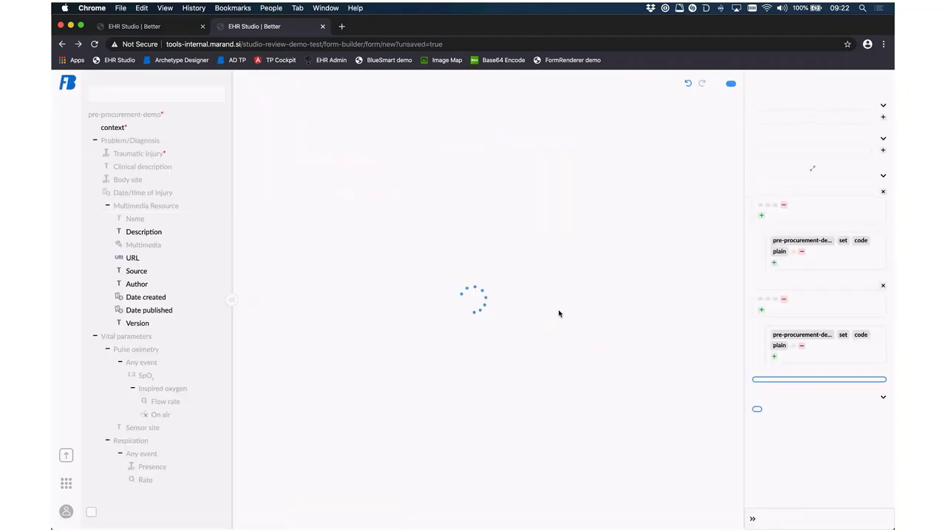
- Mark the Irregular type field as hidden by default
{"action": "scroll", "coordinate": [584, 340], "scroll_direction": "down", "scroll_amount": 15}
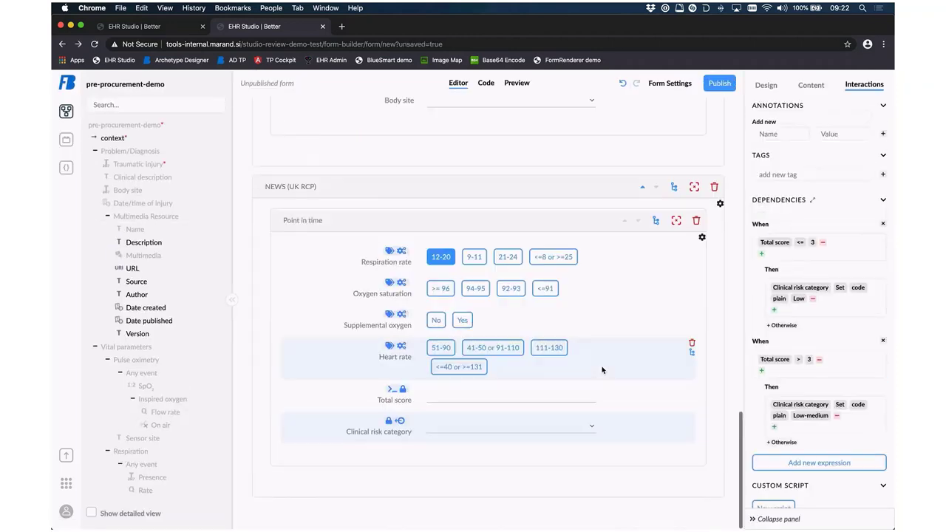
{"action": "scroll", "coordinate": [601, 369], "scroll_direction": "up", "scroll_amount": 5}
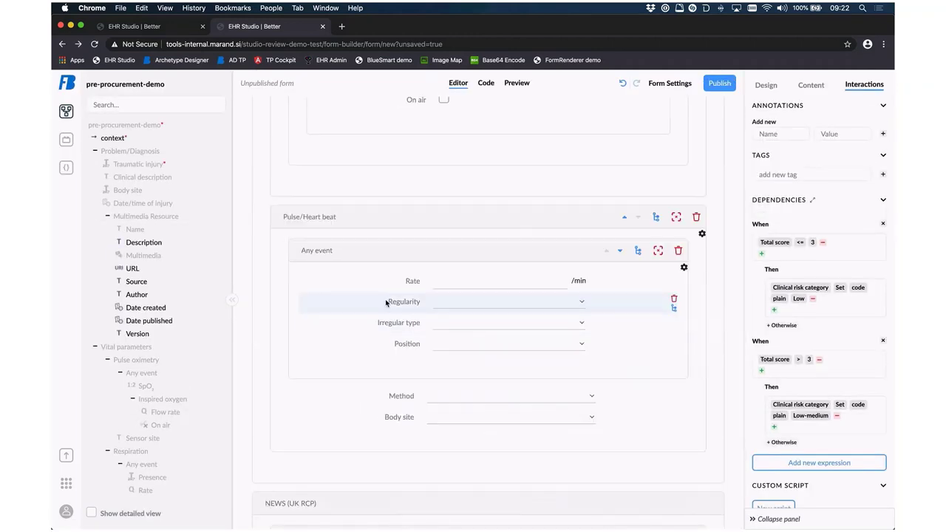
{"action": "left_click", "coordinate": [625, 325]}
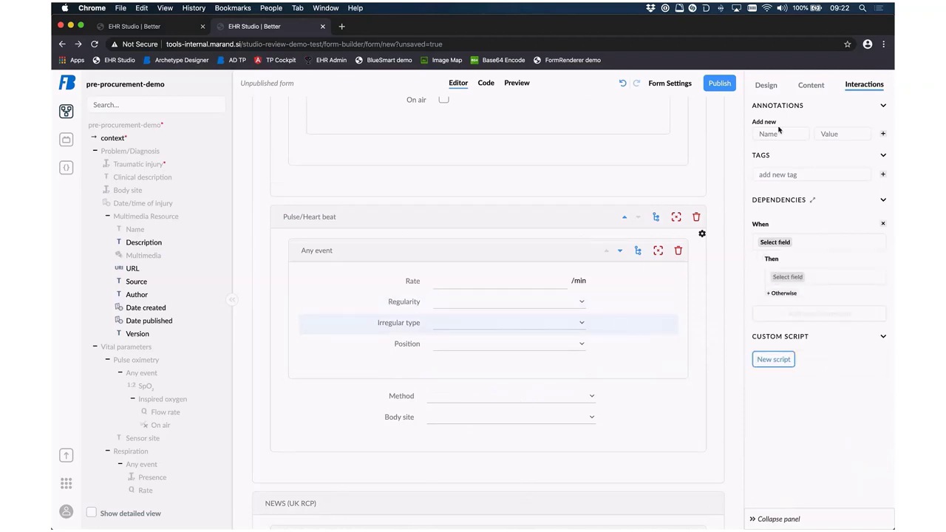
{"action": "left_click", "coordinate": [766, 85]}
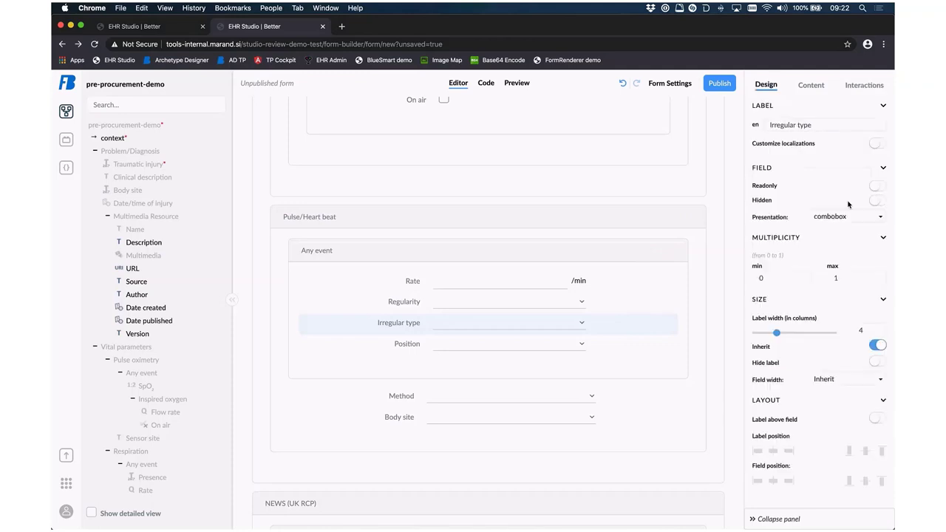
{"action": "left_click", "coordinate": [876, 201]}
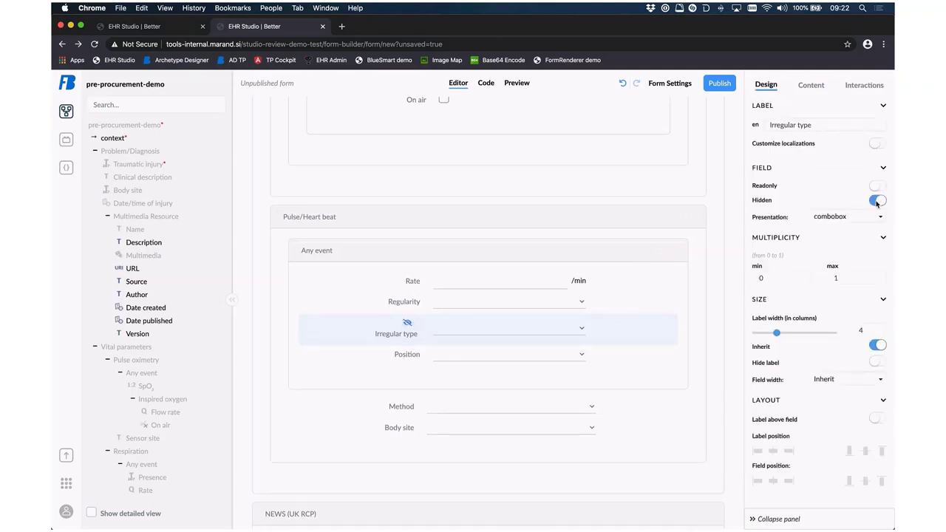
- Start a Regularity dependency rule whose condition is Regularity code is not empty
{"action": "left_click", "coordinate": [382, 302]}
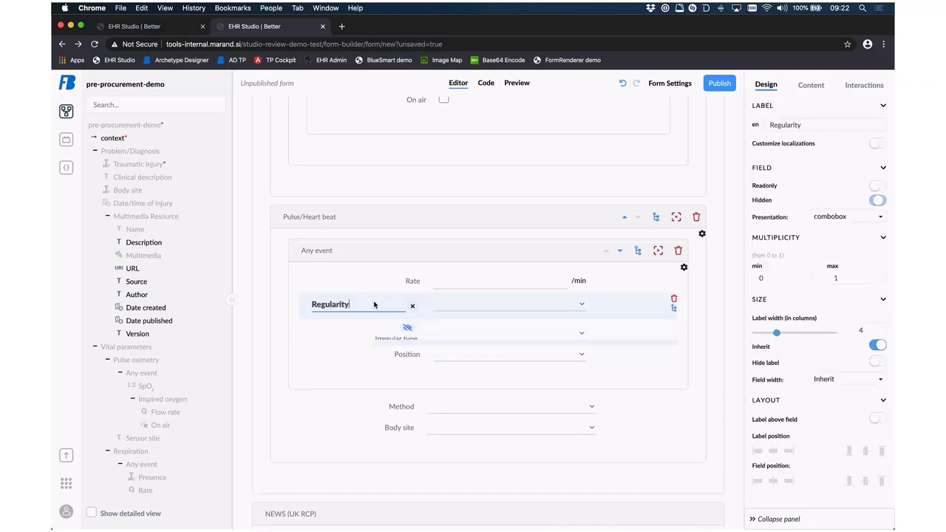
{"action": "left_click", "coordinate": [861, 85]}
{"action": "left_click", "coordinate": [776, 242]}
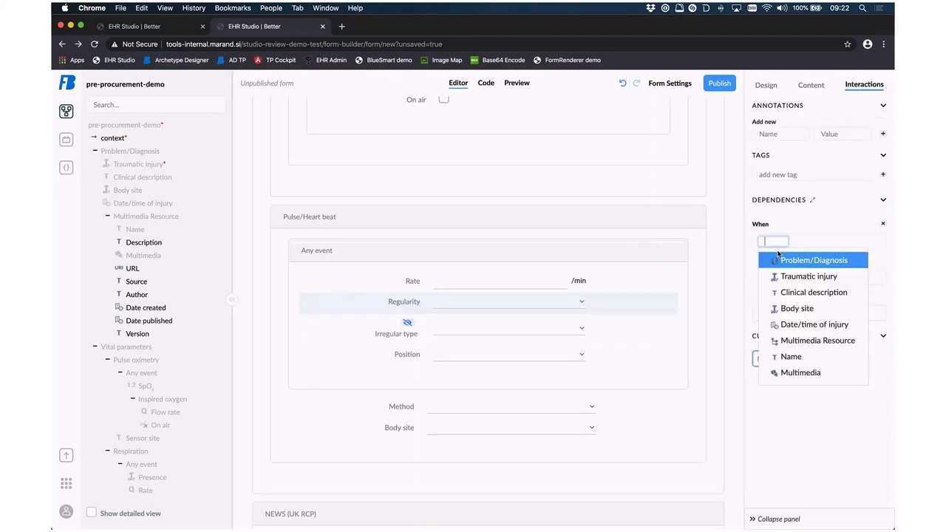
{"action": "type", "text": "irr"}
{"action": "left_click", "coordinate": [809, 260]}
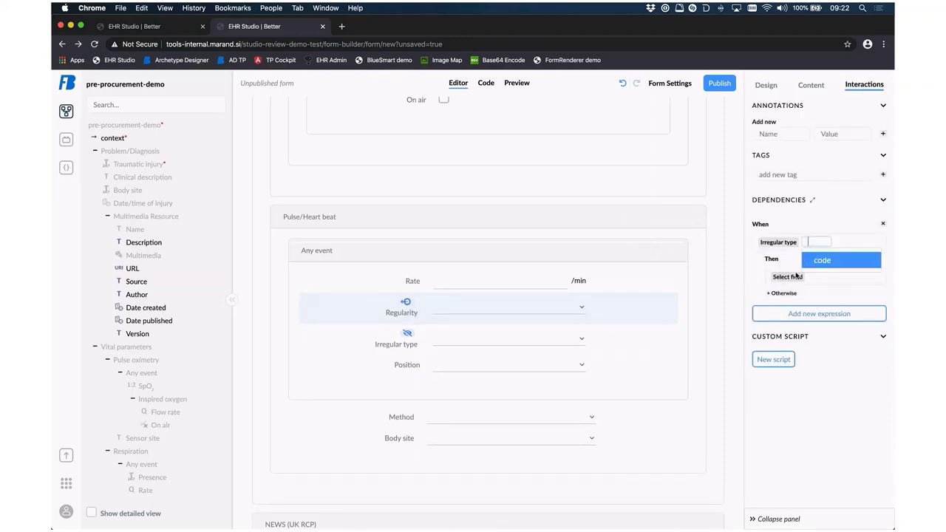
{"action": "left_click", "coordinate": [818, 262]}
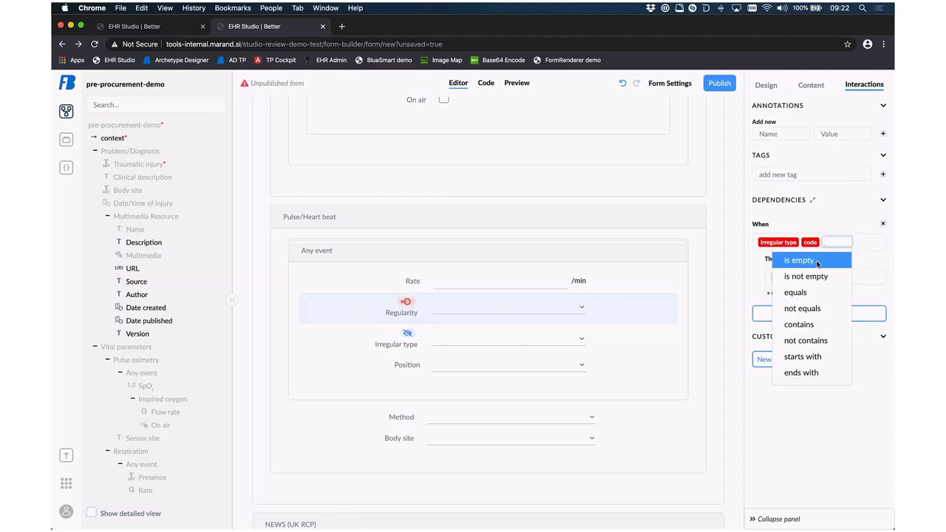
{"action": "left_click", "coordinate": [884, 224]}
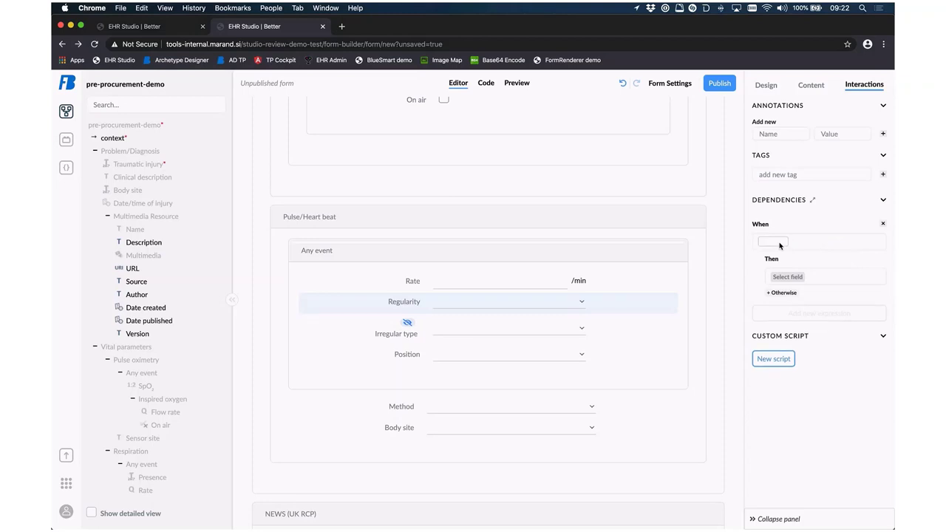
{"action": "left_click", "coordinate": [779, 244]}
{"action": "type", "text": "regu"}
{"action": "left_click", "coordinate": [795, 259]}
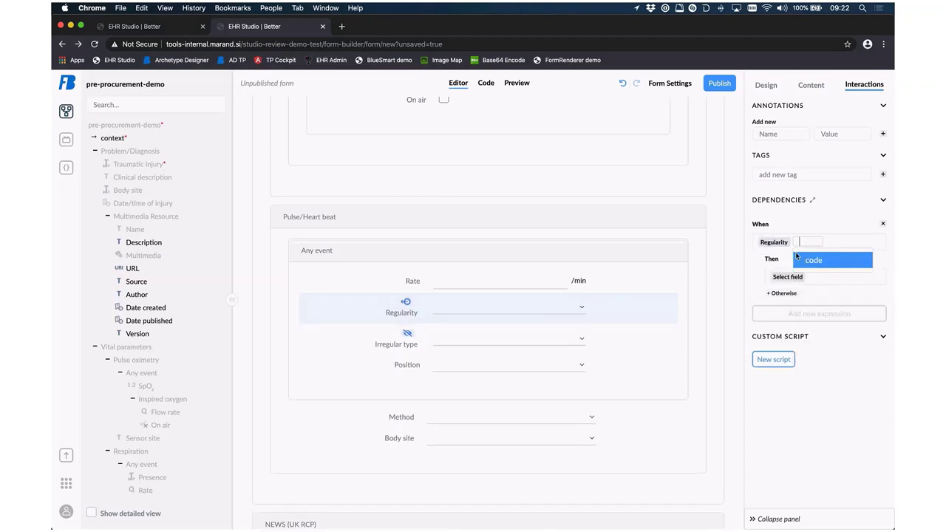
{"action": "left_click", "coordinate": [809, 260]}
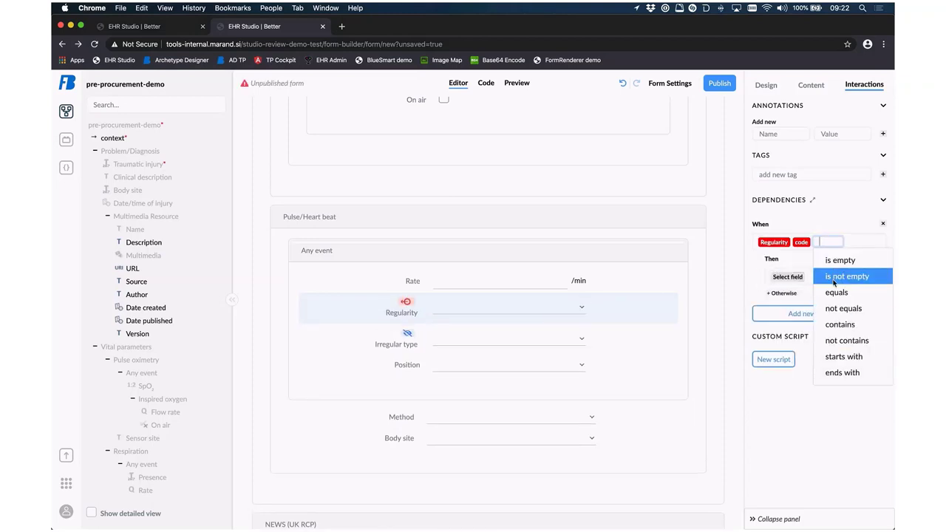
{"action": "left_click", "coordinate": [811, 271]}
- Add a second 'and' condition: Regularity code equals Regular
{"action": "left_click", "coordinate": [787, 287]}
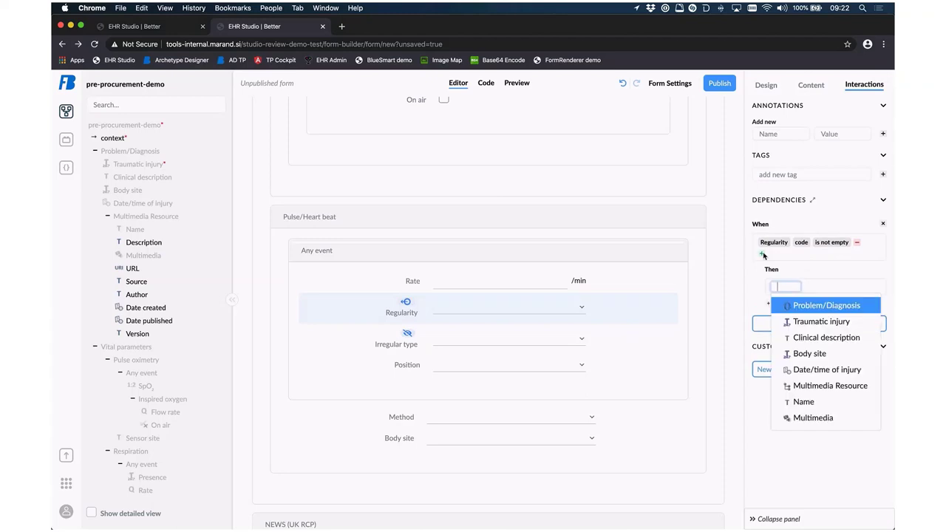
{"action": "left_click", "coordinate": [761, 252]}
{"action": "left_click", "coordinate": [761, 253]}
{"action": "left_click", "coordinate": [777, 272]}
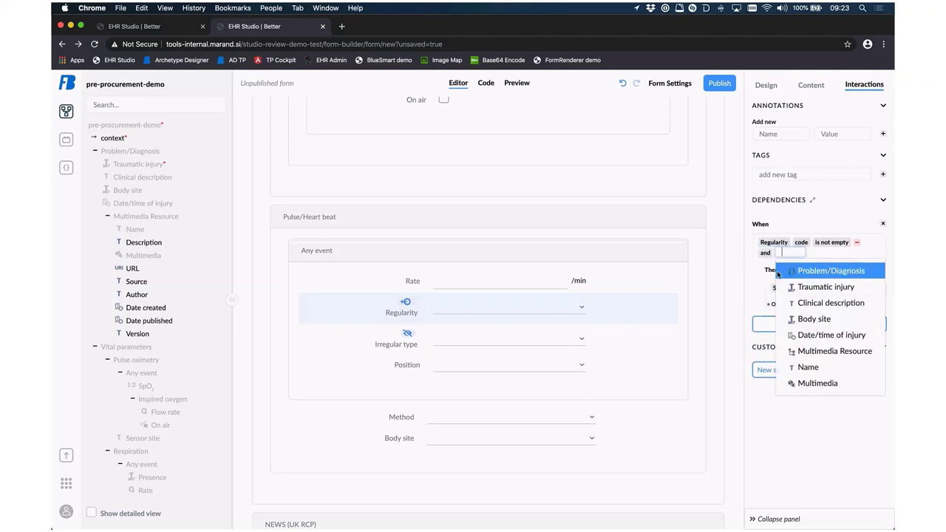
{"action": "type", "text": "regu"}
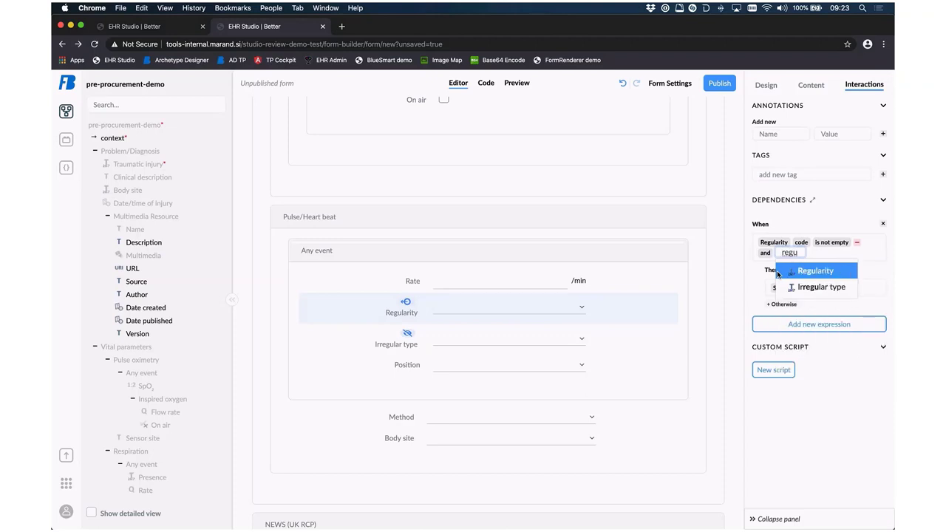
{"action": "left_click", "coordinate": [779, 271]}
{"action": "key", "text": "Return"}
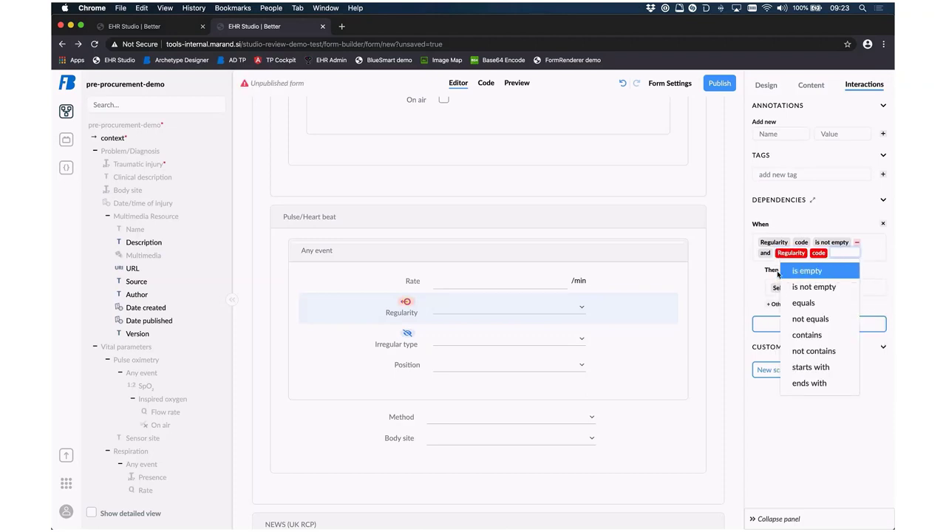
{"action": "key", "text": "Down"}
{"action": "key", "text": "Down"}
{"action": "key", "text": "Return"}
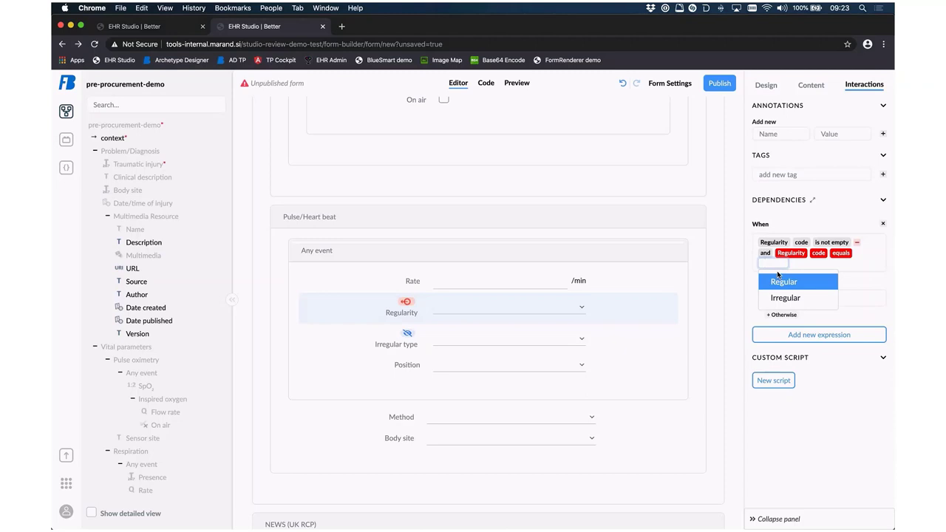
{"action": "left_click", "coordinate": [778, 274]}
- Make the rule show Irregular type, otherwise hide it, then preview the form
{"action": "left_click", "coordinate": [784, 308]}
{"action": "type", "text": "irre"}
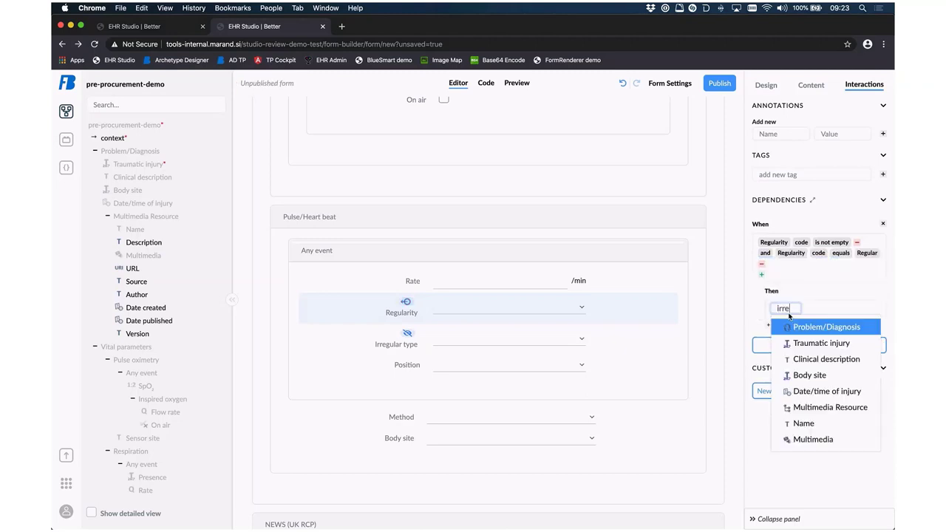
{"action": "left_click", "coordinate": [794, 326]}
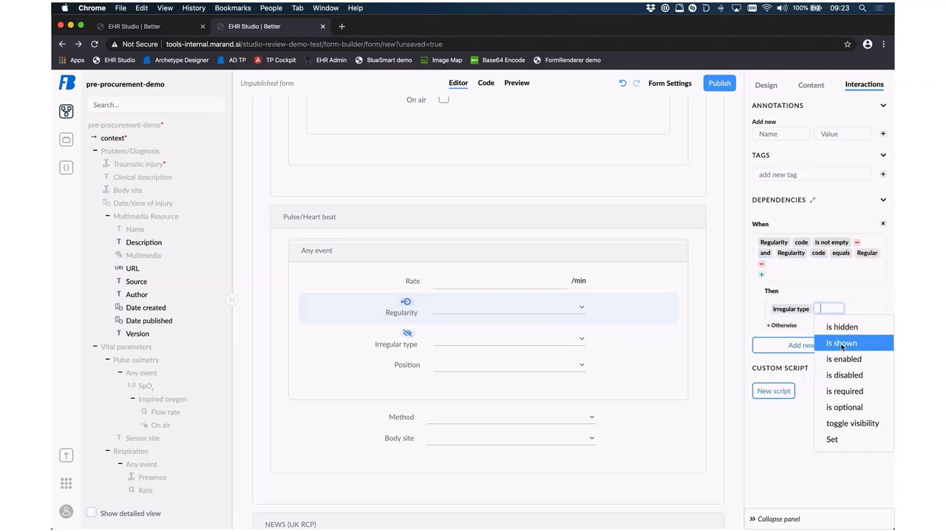
{"action": "left_click", "coordinate": [841, 344]}
{"action": "left_click", "coordinate": [783, 336]}
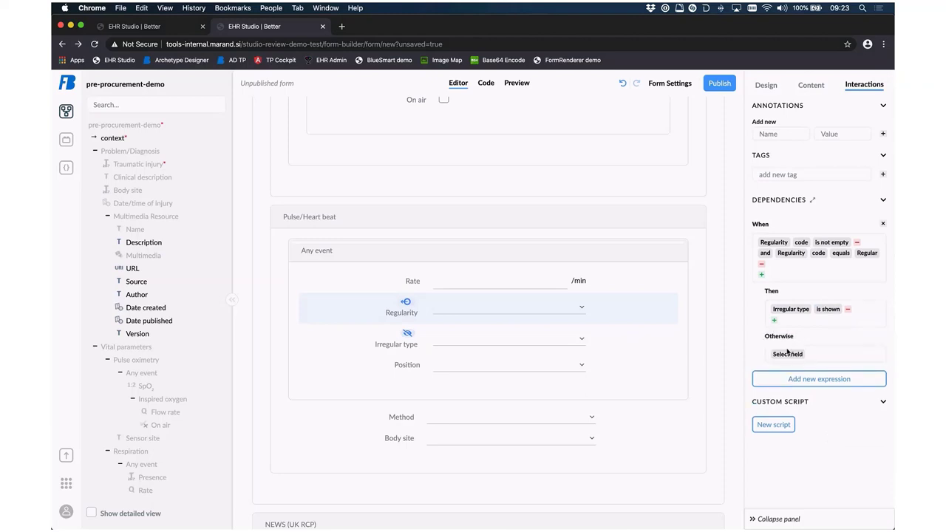
{"action": "left_click", "coordinate": [788, 353]}
{"action": "type", "text": "irre"}
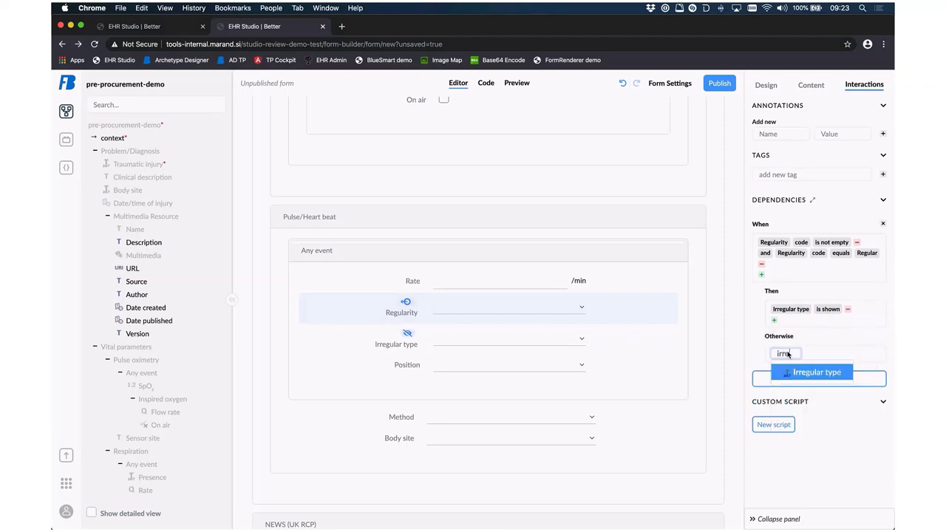
{"action": "left_click", "coordinate": [818, 372]}
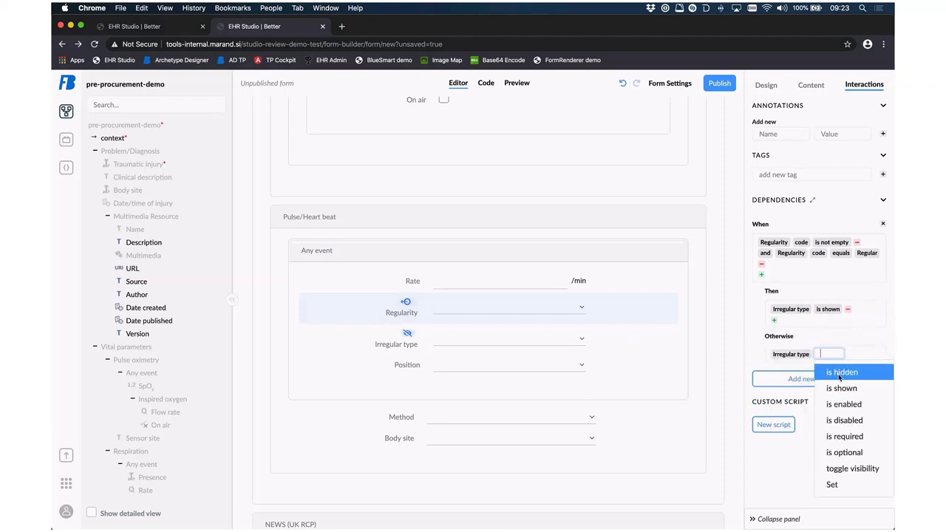
{"action": "left_click", "coordinate": [839, 374]}
{"action": "left_click", "coordinate": [517, 83]}
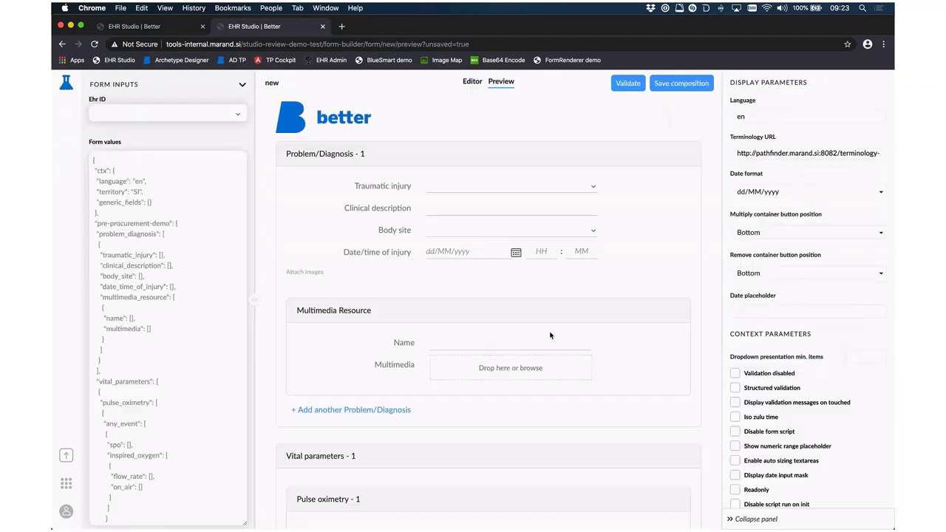
- Test Regularity as Regular, Irregular, then Regular again, and return to the editor
{"action": "scroll", "coordinate": [550, 335], "scroll_direction": "down", "scroll_amount": 10}
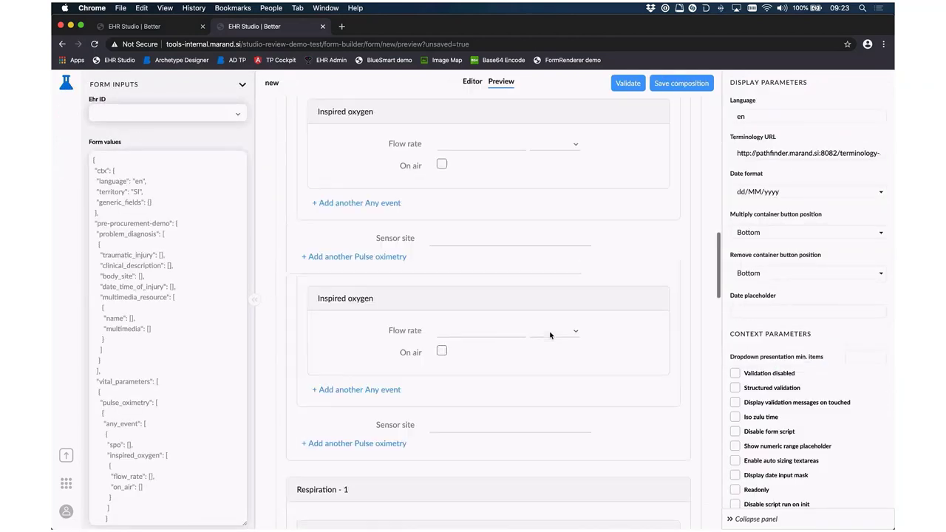
{"action": "scroll", "coordinate": [550, 335], "scroll_direction": "down", "scroll_amount": 8}
{"action": "scroll", "coordinate": [509, 205], "scroll_direction": "up", "scroll_amount": 3}
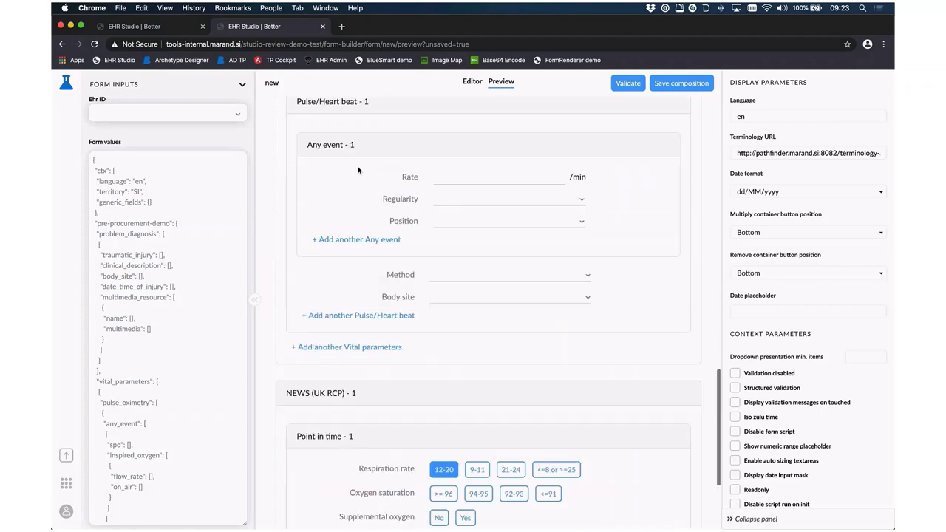
{"action": "left_click", "coordinate": [510, 203]}
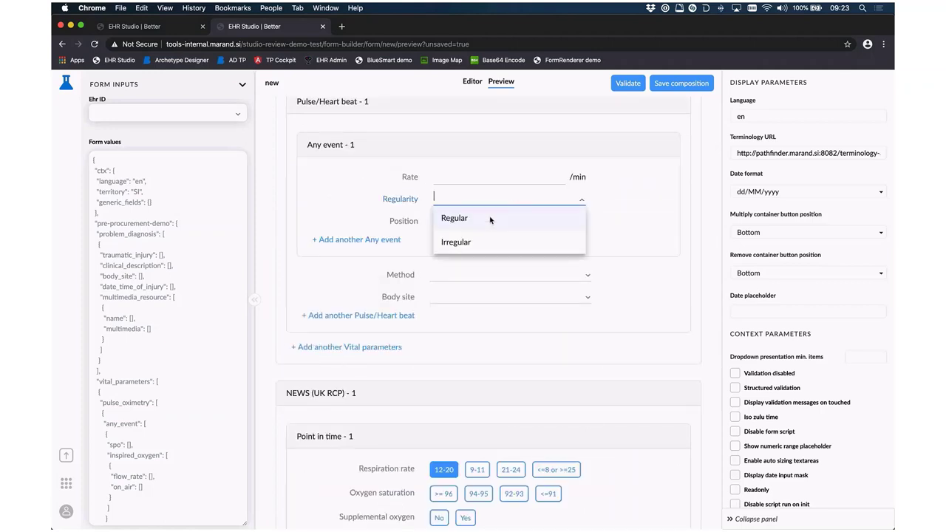
{"action": "left_click", "coordinate": [490, 219]}
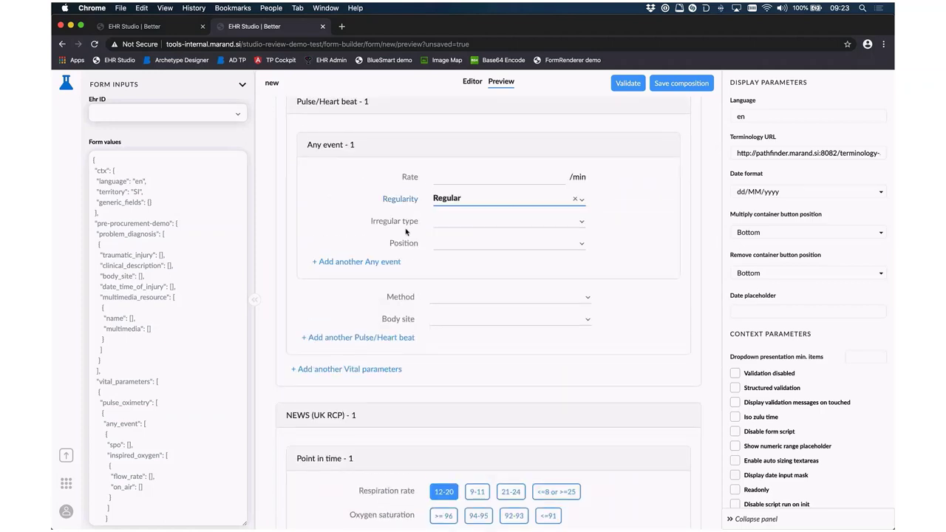
{"action": "left_click", "coordinate": [509, 199]}
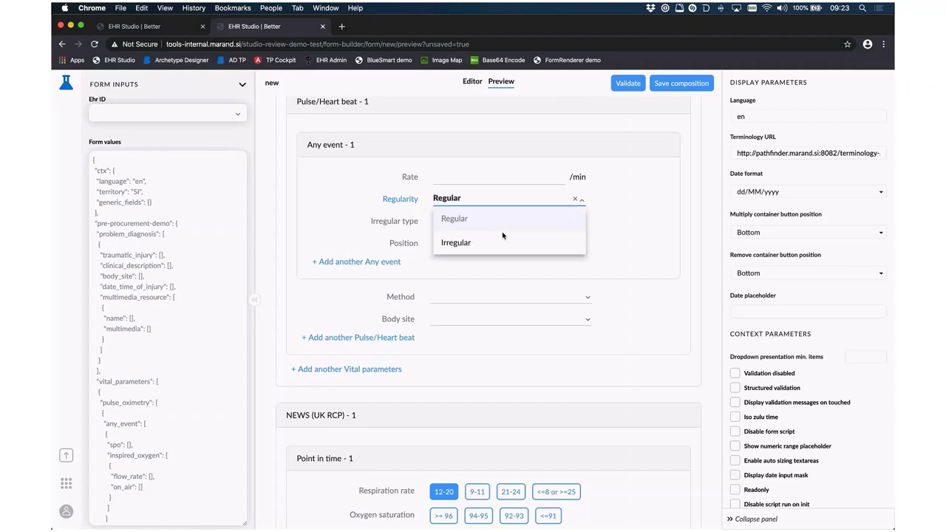
{"action": "left_click", "coordinate": [500, 243]}
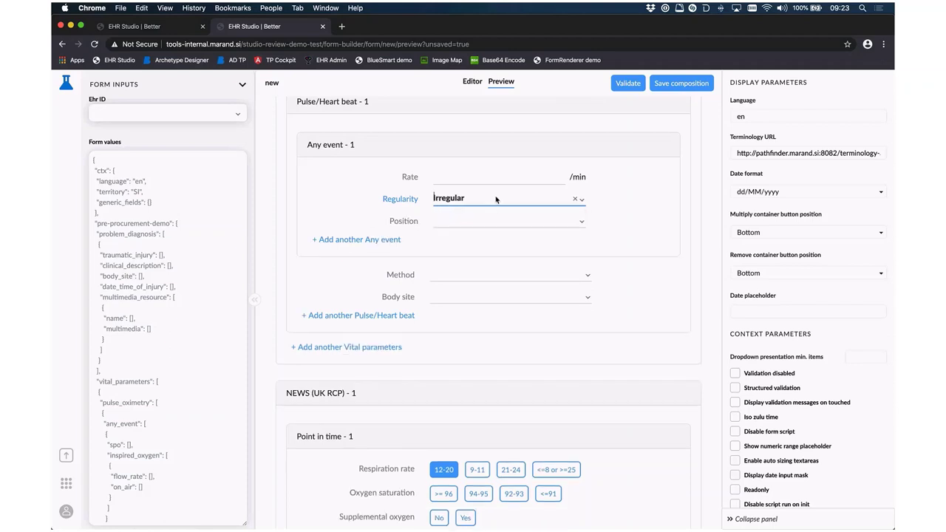
{"action": "left_click", "coordinate": [495, 199]}
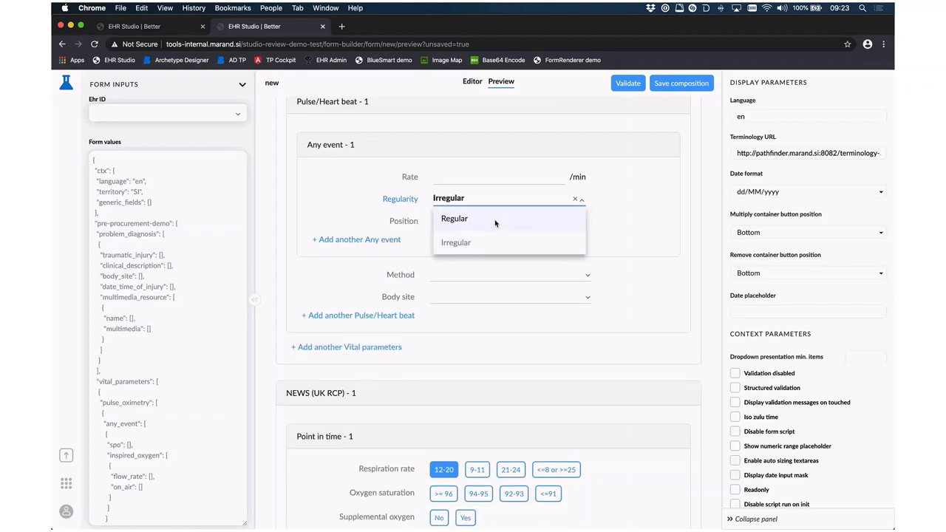
{"action": "left_click", "coordinate": [495, 219]}
{"action": "scroll", "coordinate": [543, 200], "scroll_direction": "up", "scroll_amount": 1}
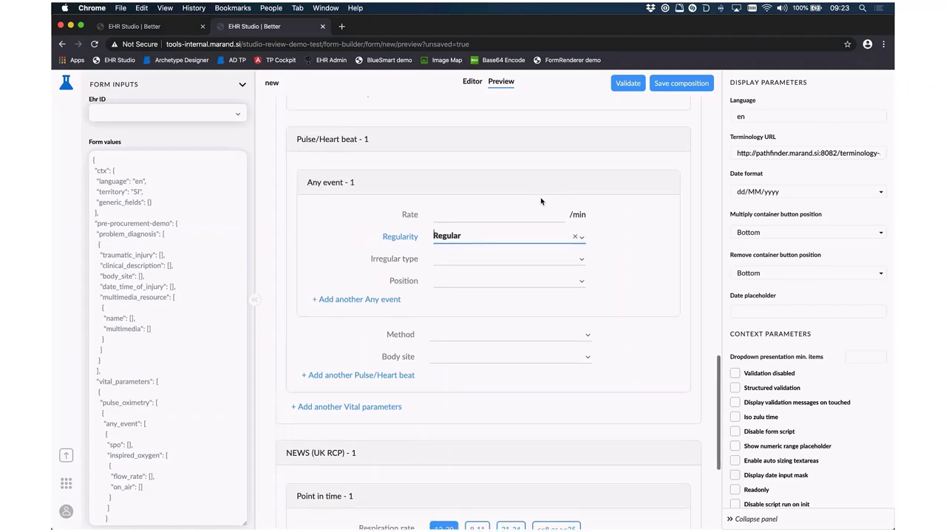
{"action": "scroll", "coordinate": [541, 201], "scroll_direction": "up", "scroll_amount": 10}
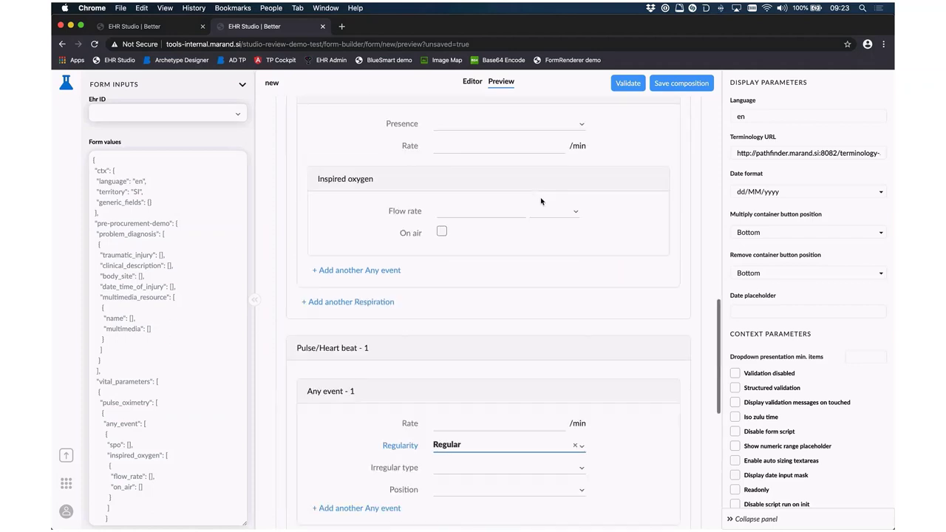
{"action": "left_click", "coordinate": [472, 83]}
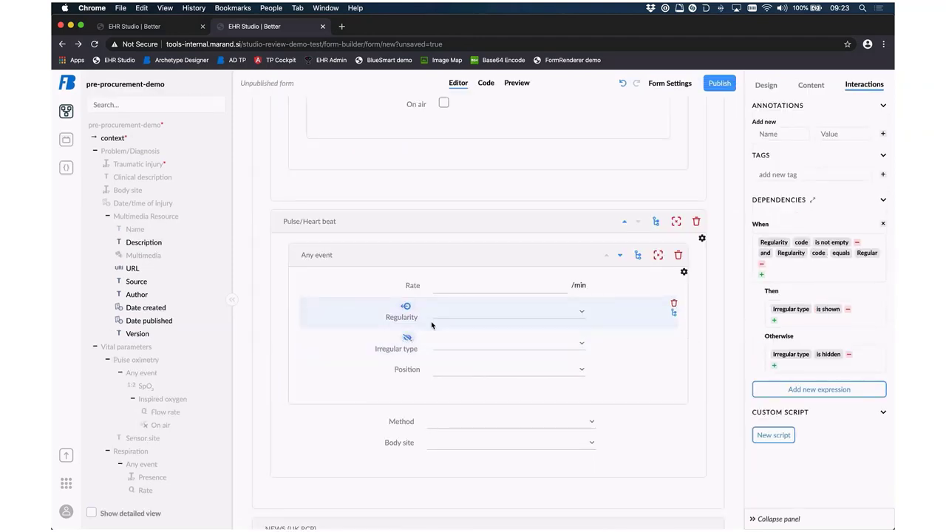
- On the Flow rate field, add a dependency condition: Flow rate magnitude is not empty
{"action": "scroll", "coordinate": [431, 321], "scroll_direction": "down", "scroll_amount": 2}
{"action": "scroll", "coordinate": [431, 321], "scroll_direction": "up", "scroll_amount": 9}
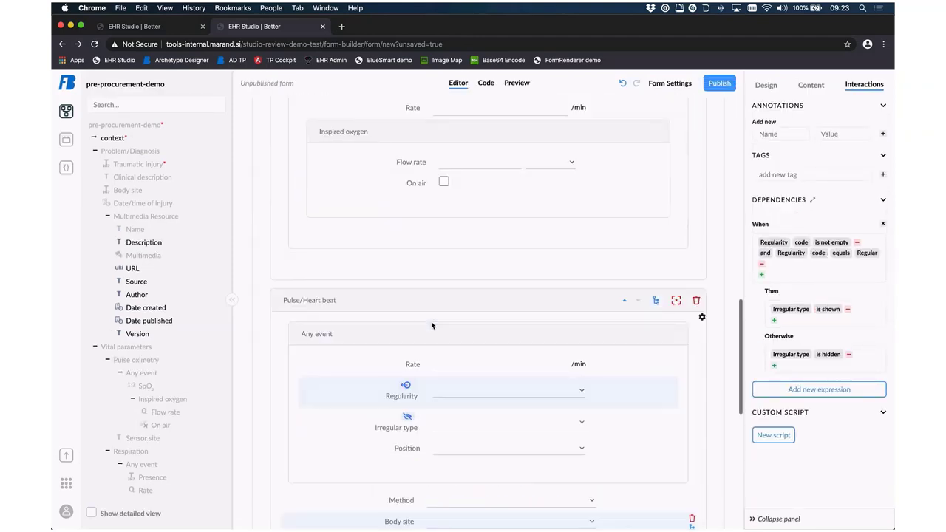
{"action": "scroll", "coordinate": [289, 225], "scroll_direction": "up", "scroll_amount": 8}
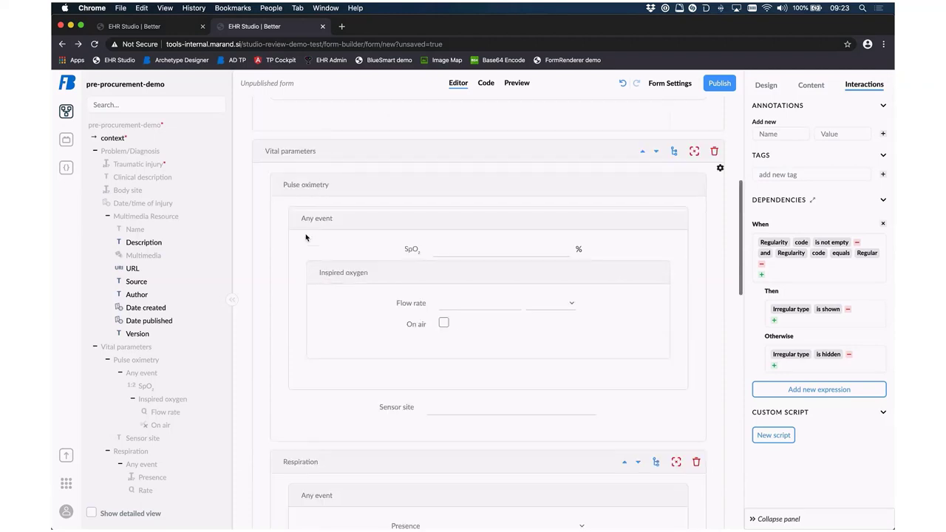
{"action": "scroll", "coordinate": [379, 270], "scroll_direction": "down", "scroll_amount": 3}
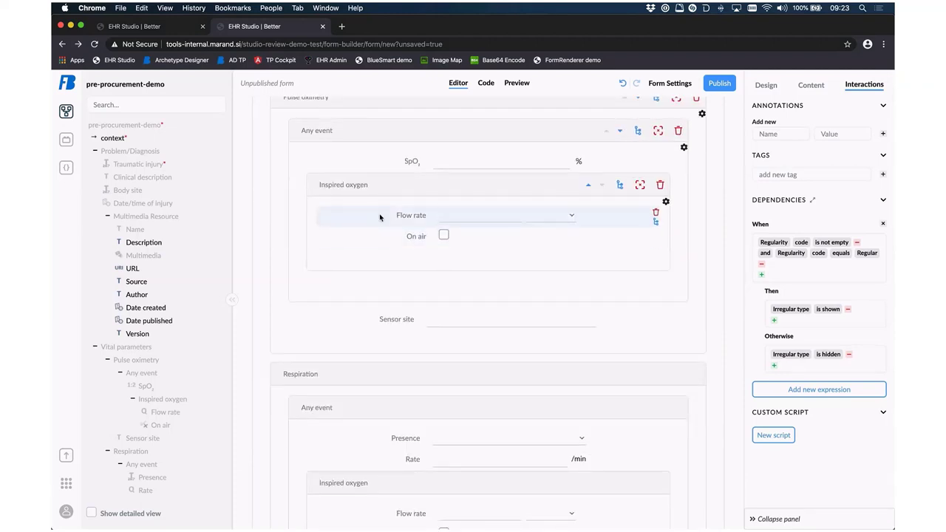
{"action": "left_click", "coordinate": [379, 217]}
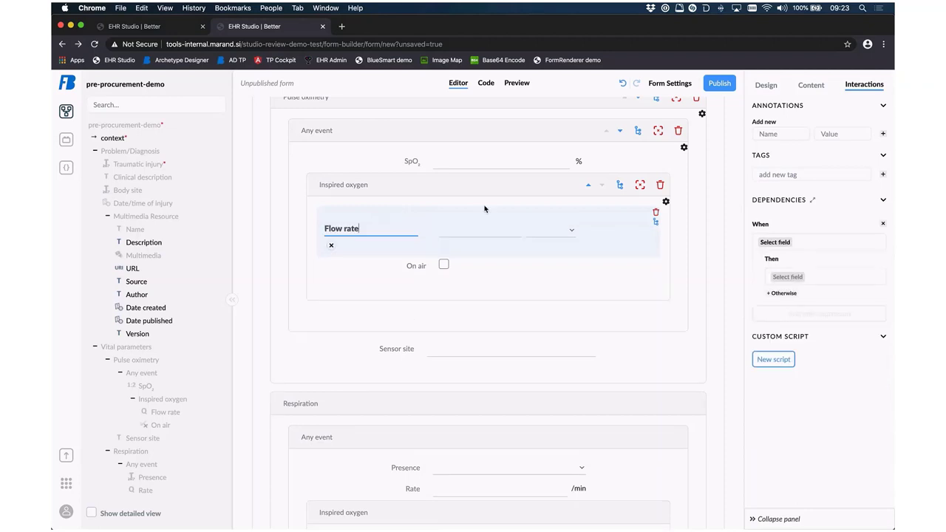
{"action": "left_click", "coordinate": [764, 243]}
{"action": "type", "text": "flow"}
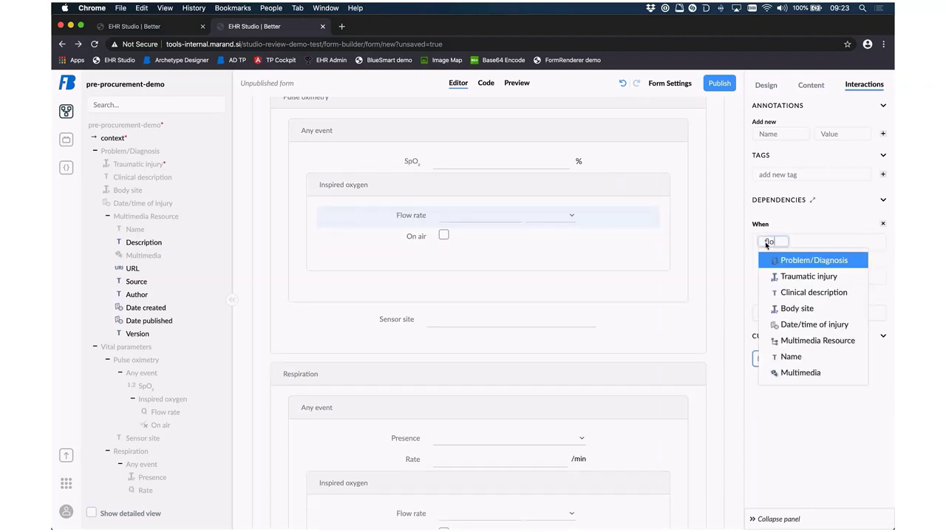
{"action": "left_click", "coordinate": [792, 263]}
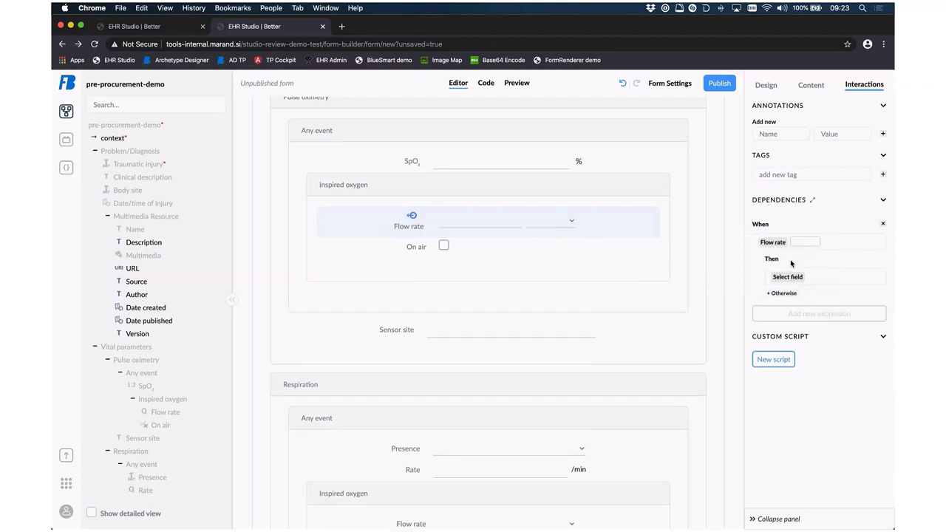
{"action": "left_click", "coordinate": [813, 261]}
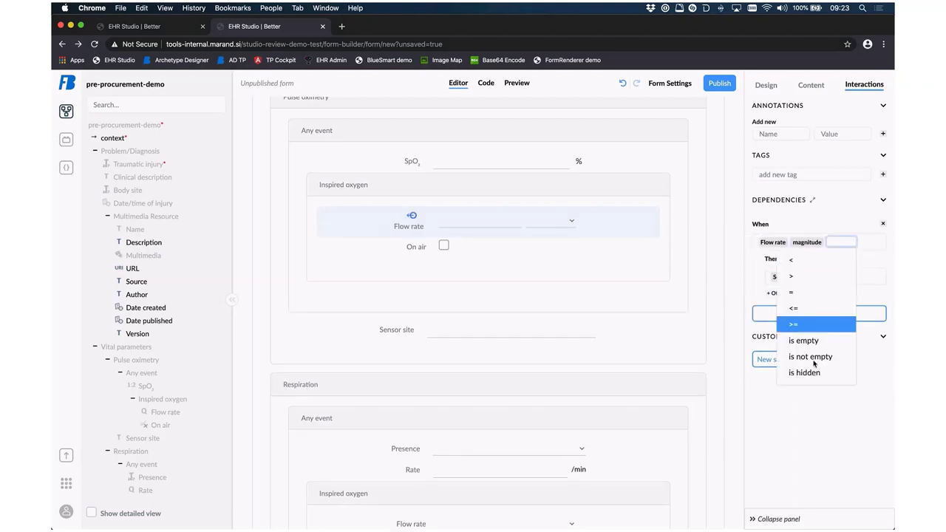
{"action": "left_click", "coordinate": [793, 357]}
- Make the rule set the Respiration Flow rate magnitude from the expression Flow rate magnitude
{"action": "left_click", "coordinate": [783, 288]}
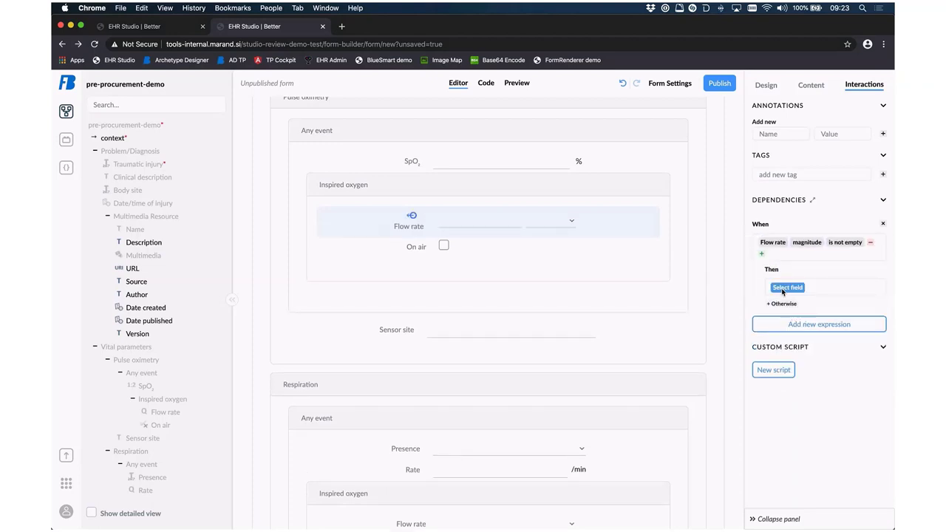
{"action": "type", "text": "flow"}
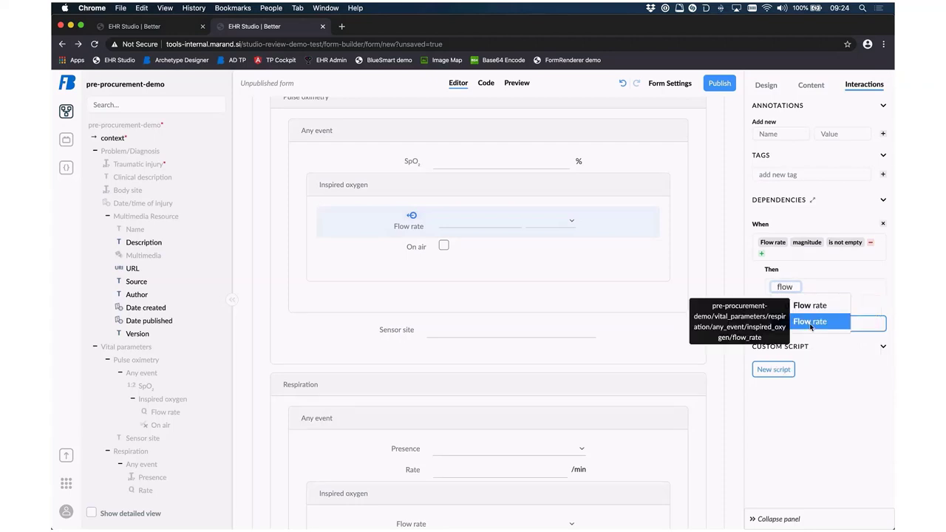
{"action": "left_click", "coordinate": [810, 323]}
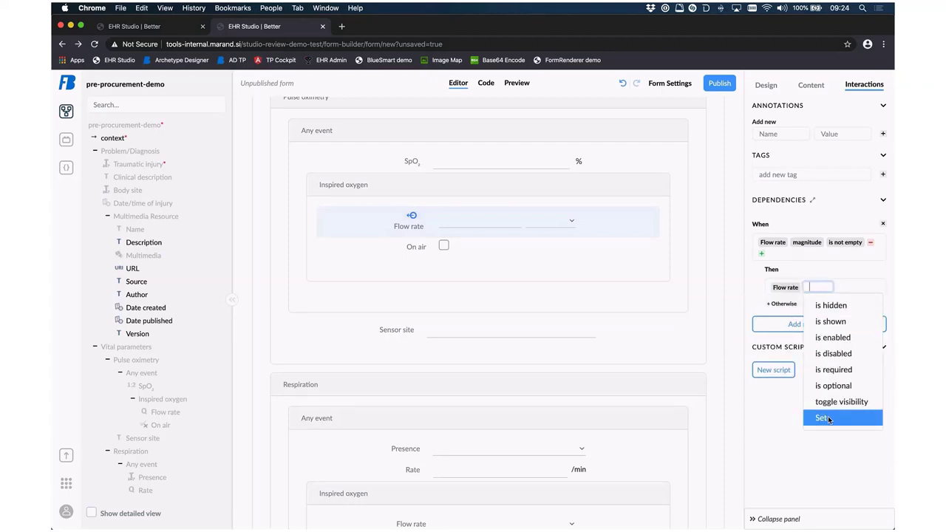
{"action": "left_click", "coordinate": [829, 419]}
{"action": "left_click", "coordinate": [807, 322]}
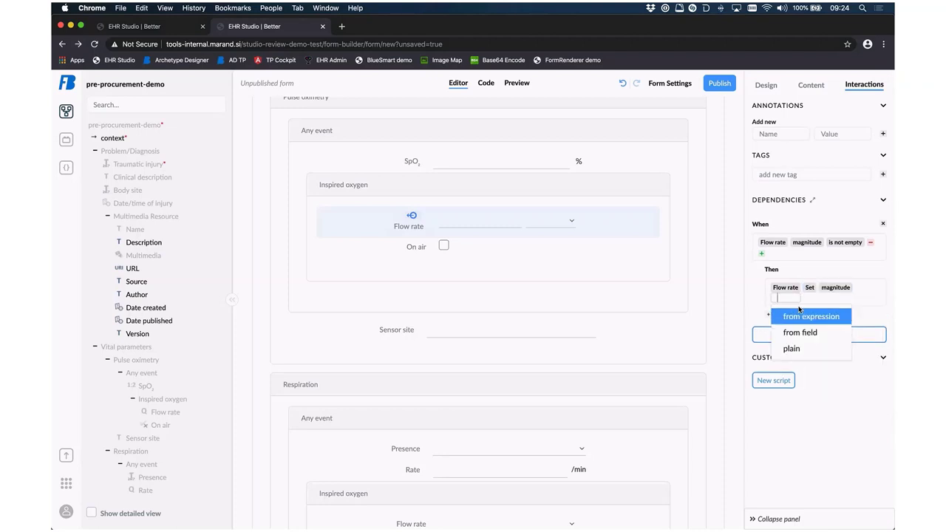
{"action": "left_click", "coordinate": [808, 318]}
{"action": "left_click", "coordinate": [799, 340]}
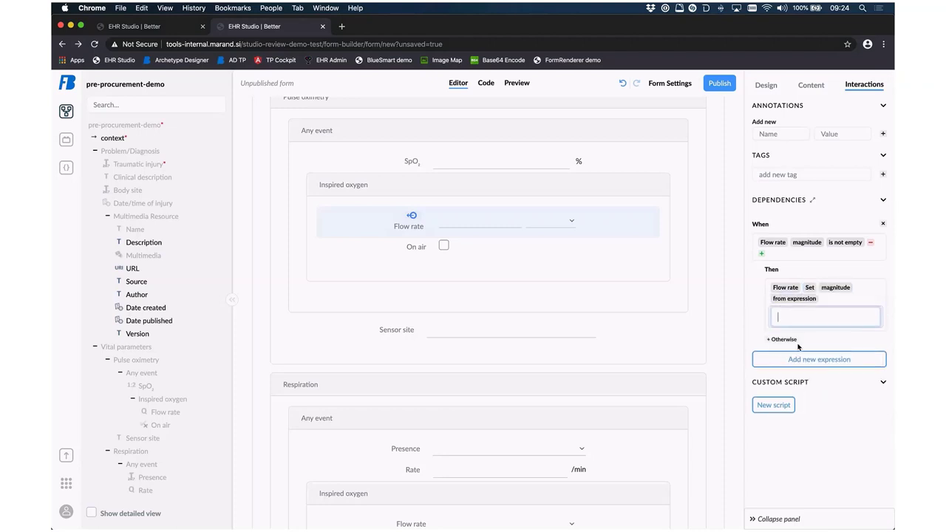
{"action": "type", "text": "flow"}
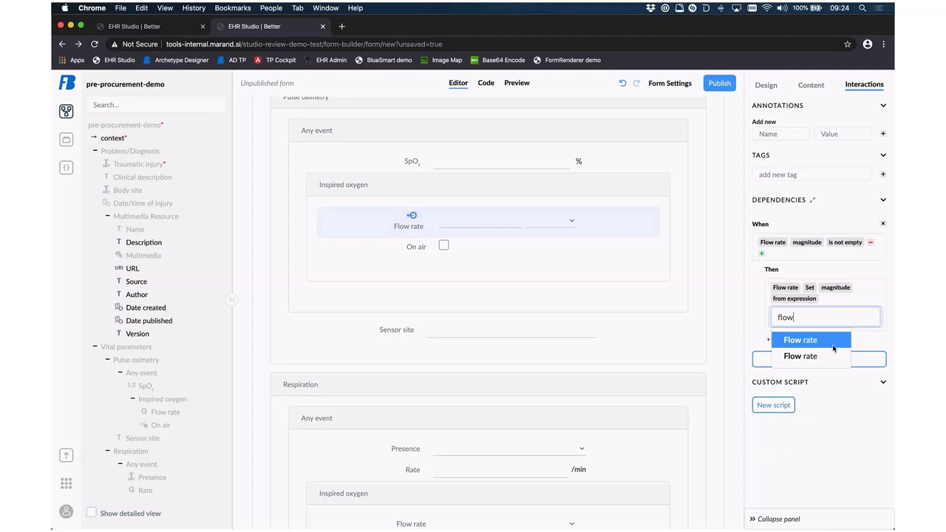
{"action": "left_click", "coordinate": [799, 341]}
{"action": "left_click", "coordinate": [804, 352]}
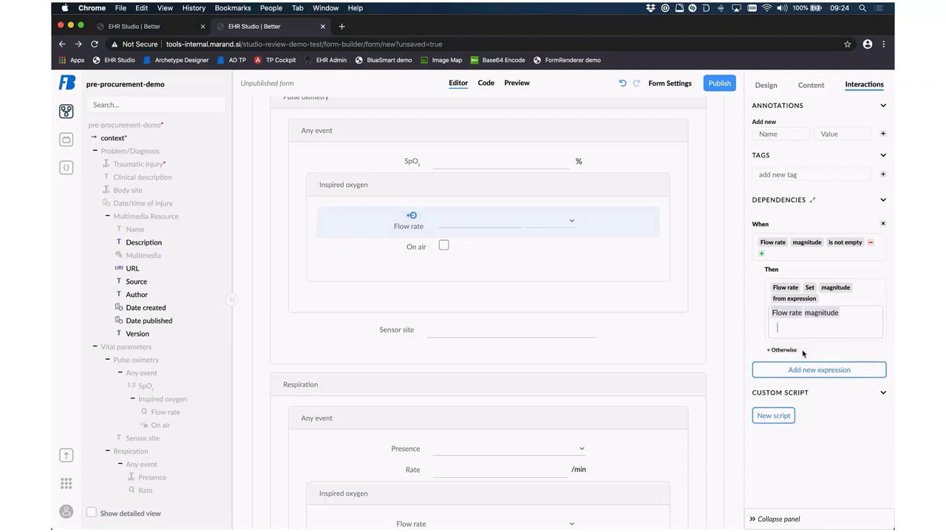
{"action": "left_click", "coordinate": [804, 353]}
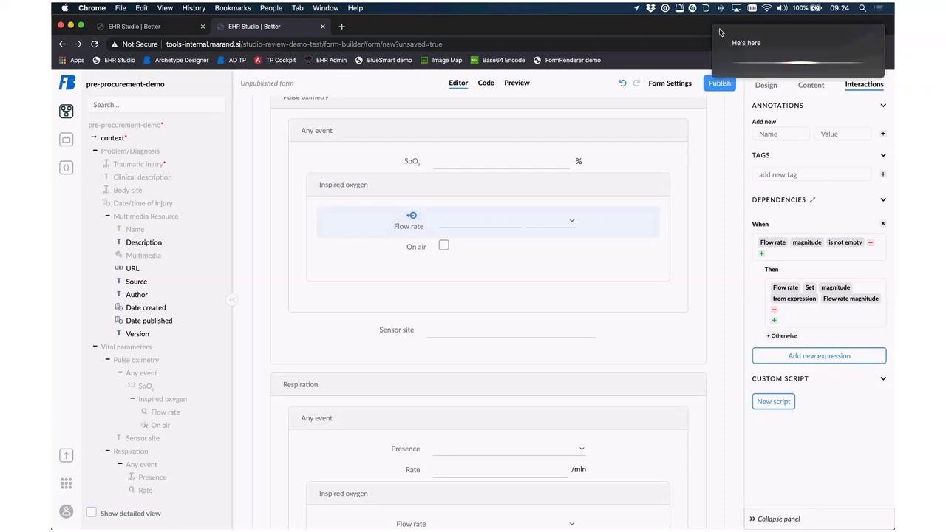
{"action": "left_click", "coordinate": [769, 245]}
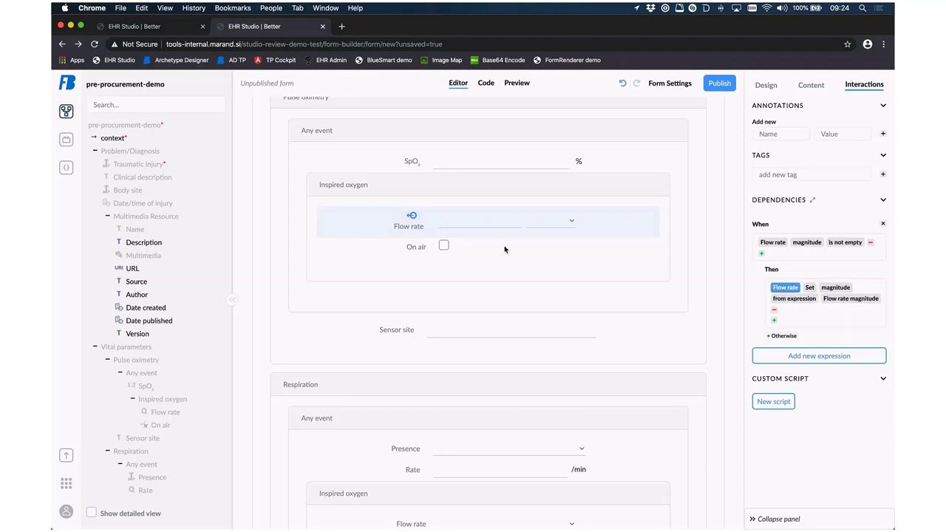
- In preview, enter 12 in Flow rate and confirm Respiration's Flow rate becomes 12
{"action": "left_click", "coordinate": [516, 84]}
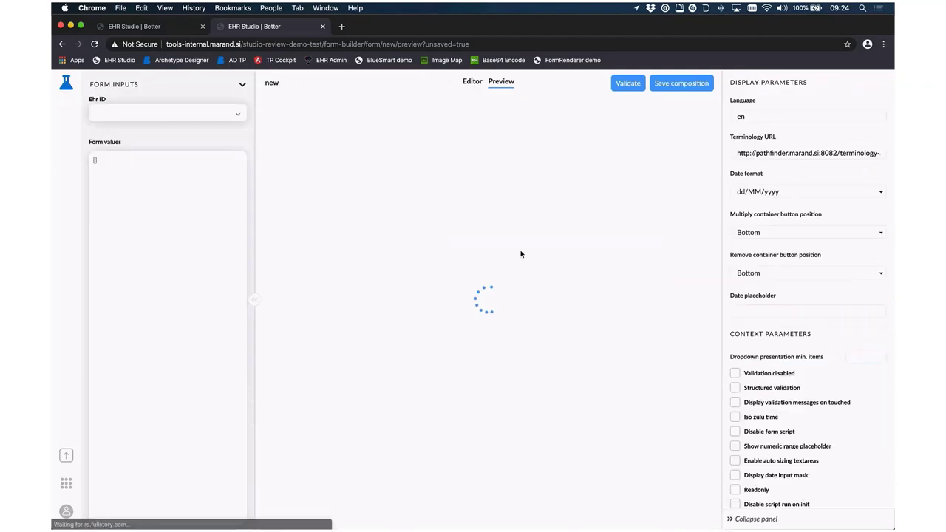
{"action": "scroll", "coordinate": [518, 342], "scroll_direction": "down", "scroll_amount": 5}
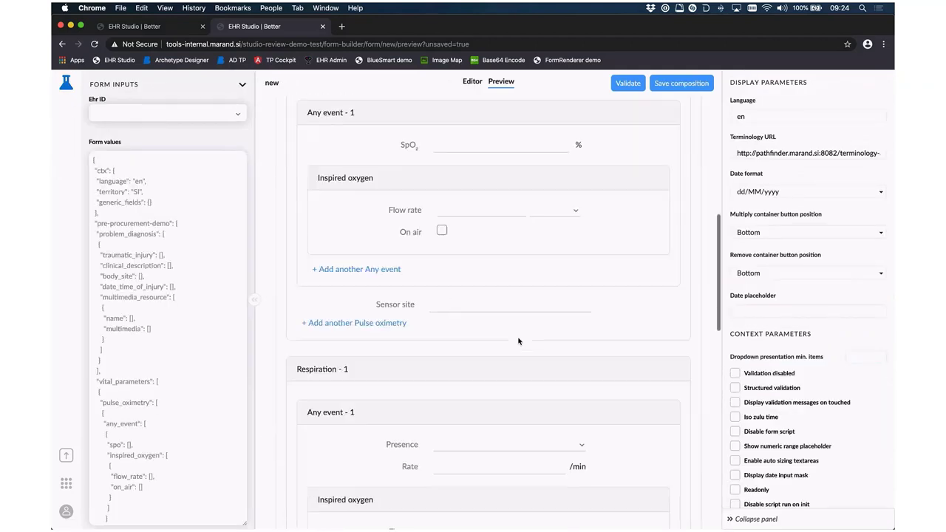
{"action": "left_click", "coordinate": [450, 112]}
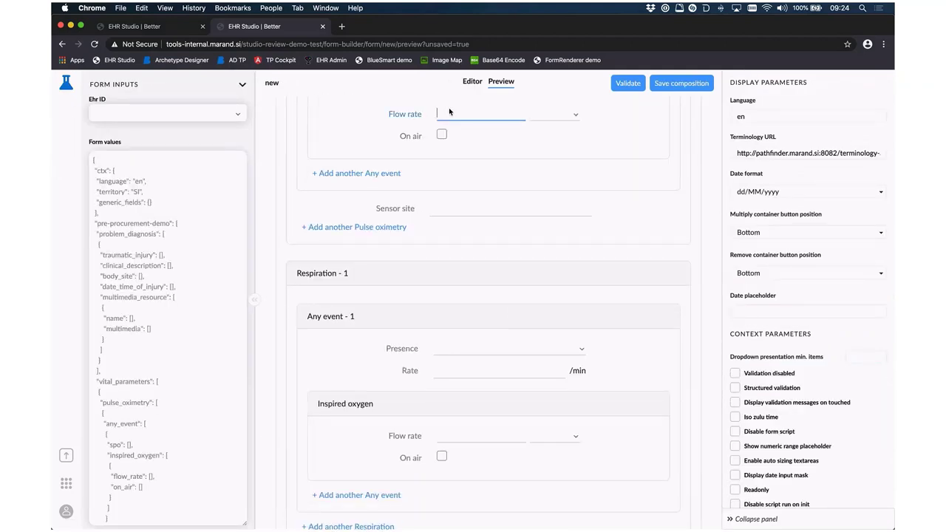
{"action": "type", "text": "12"}
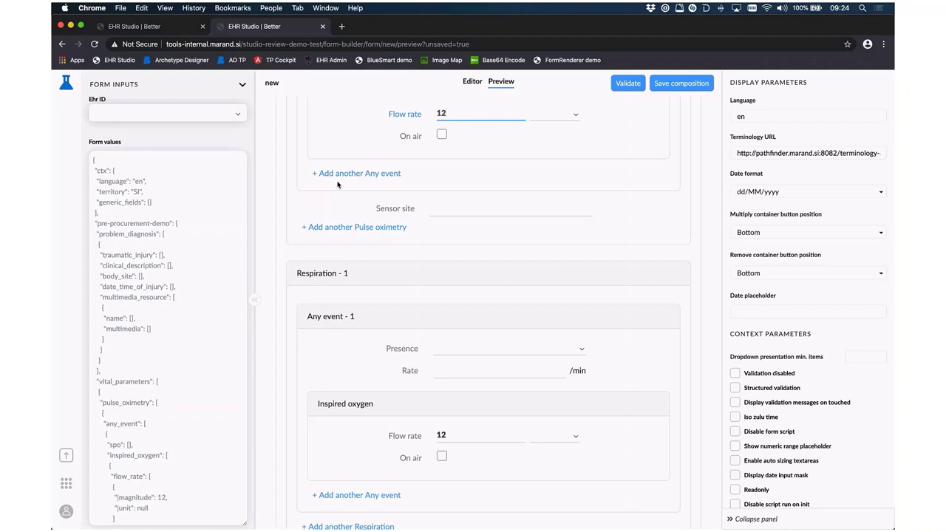
{"action": "scroll", "coordinate": [225, 303], "scroll_direction": "down", "scroll_amount": 5}
{"action": "scroll", "coordinate": [225, 303], "scroll_direction": "down", "scroll_amount": 5}
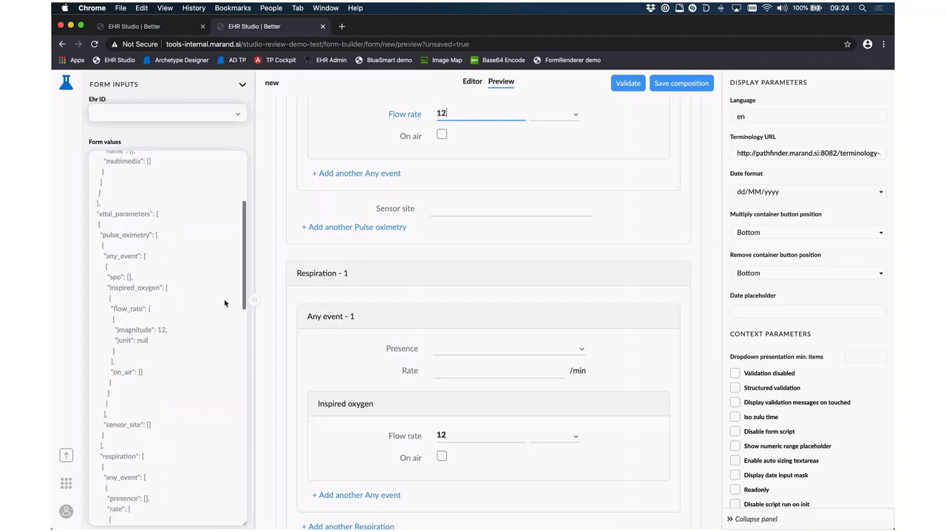
{"action": "left_click", "coordinate": [472, 81]}
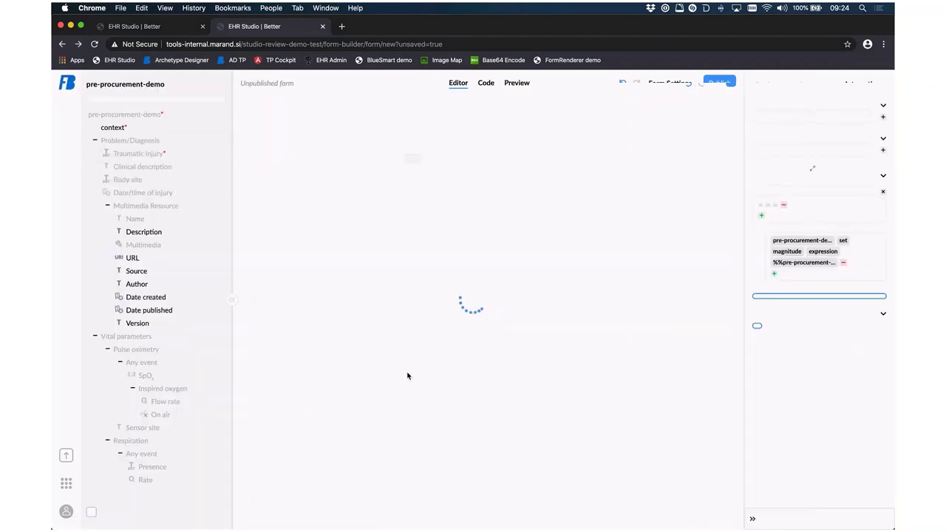
- Set the Respiration Inspired oxygen container to Hidden
{"action": "scroll", "coordinate": [406, 376], "scroll_direction": "down", "scroll_amount": 3}
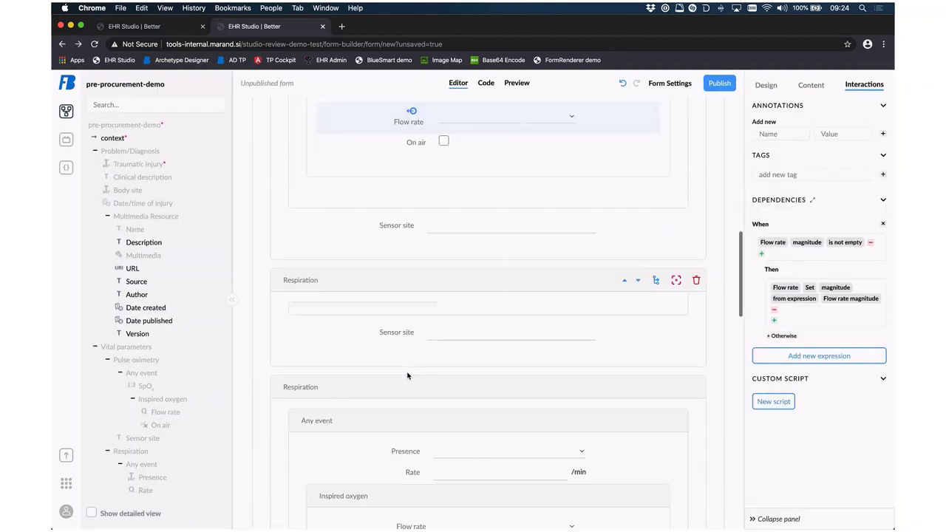
{"action": "left_click", "coordinate": [422, 364]}
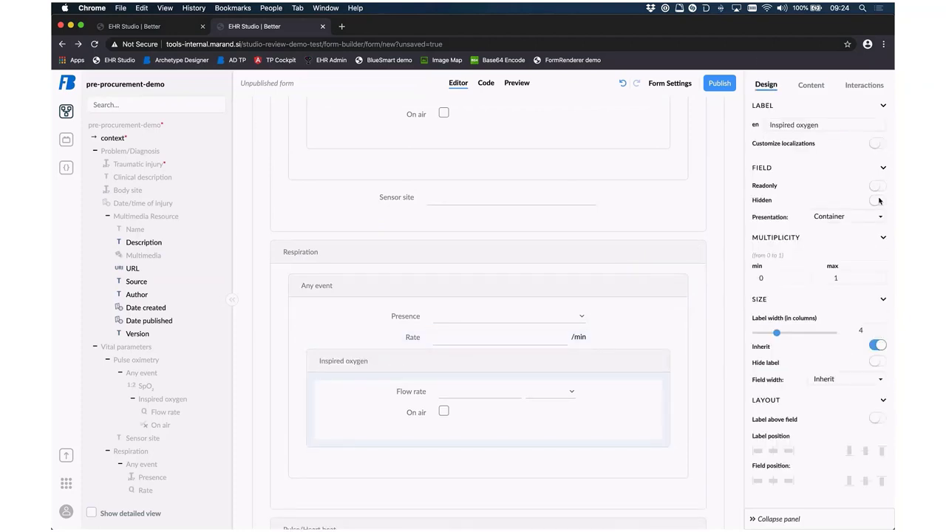
{"action": "left_click", "coordinate": [877, 200]}
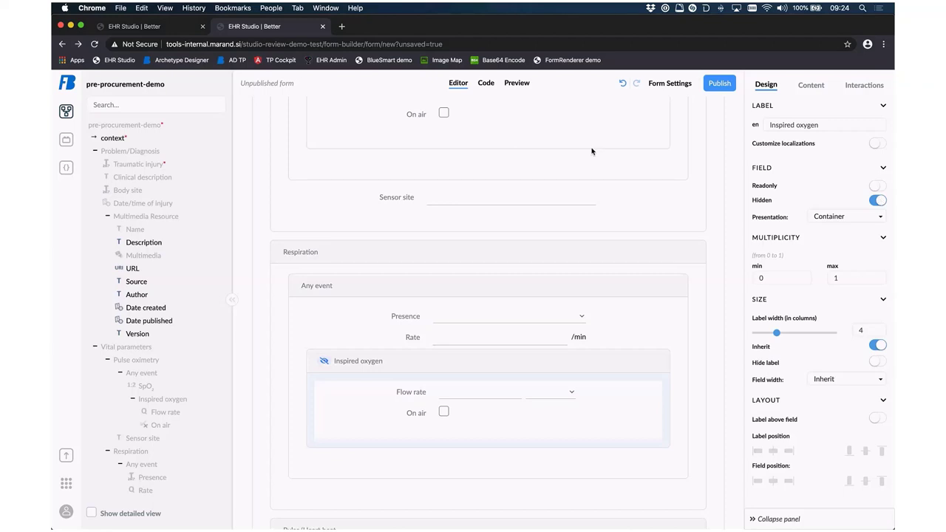
{"action": "scroll", "coordinate": [591, 151], "scroll_direction": "up", "scroll_amount": 10}
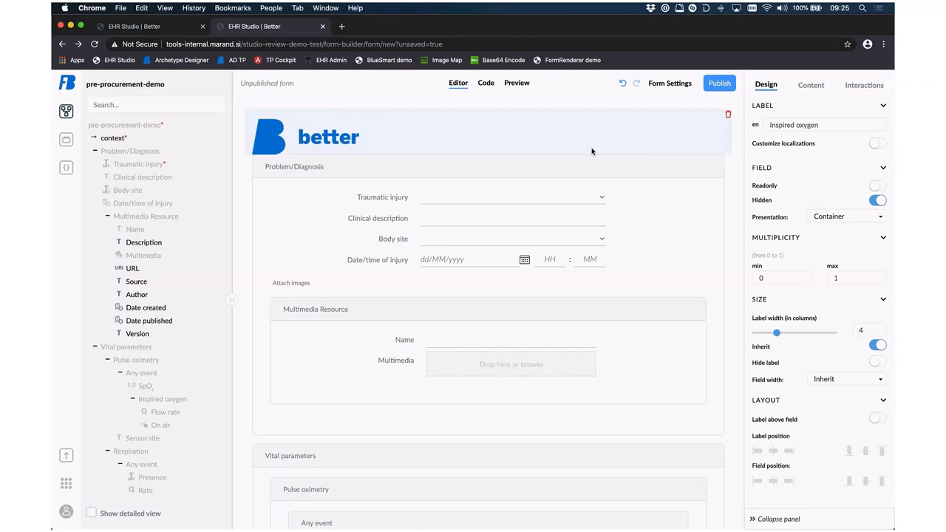
- Delete the injury1 and injury2 values from the Traumatic injury field
{"action": "left_click", "coordinate": [600, 198]}
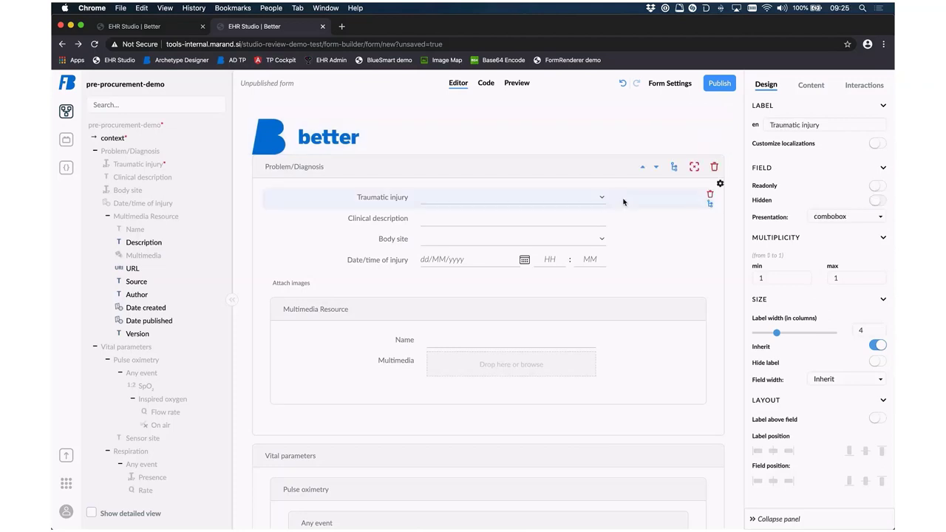
{"action": "left_click", "coordinate": [589, 198]}
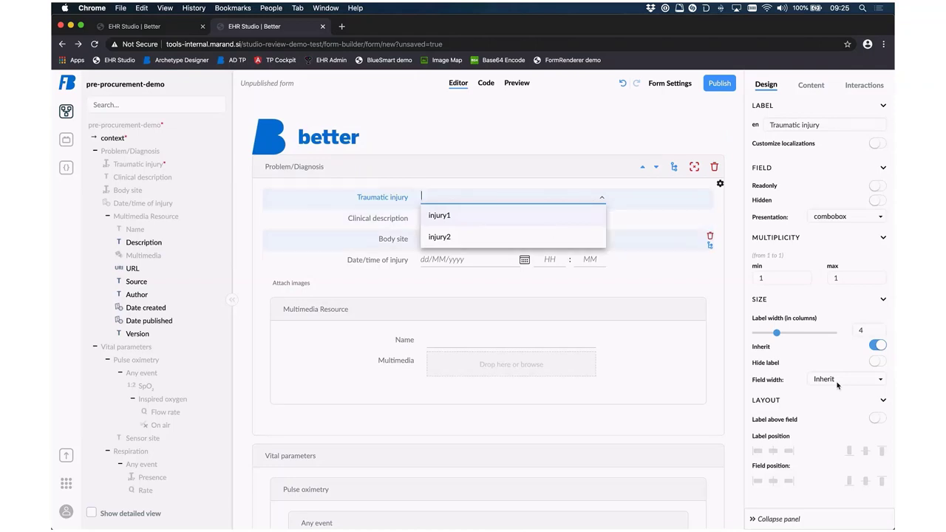
{"action": "left_click", "coordinate": [810, 85]}
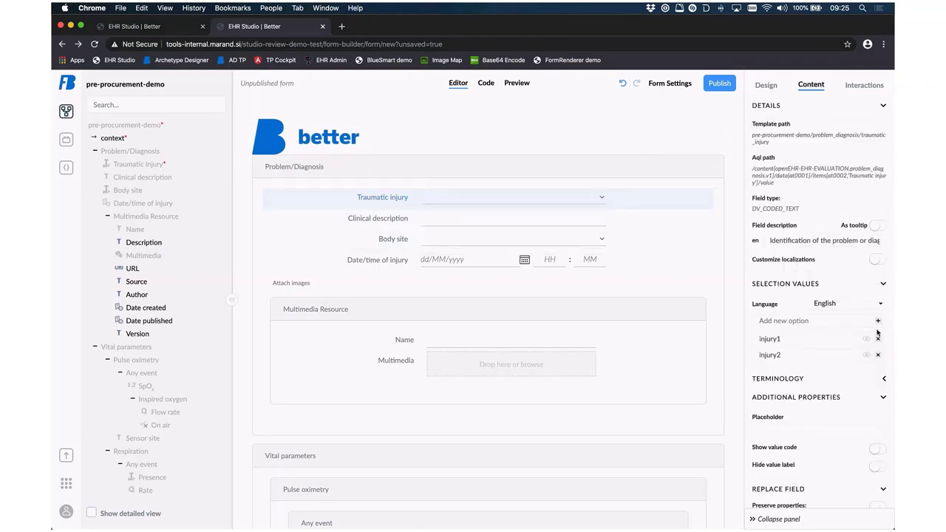
{"action": "left_click", "coordinate": [879, 339]}
{"action": "left_click", "coordinate": [878, 338]}
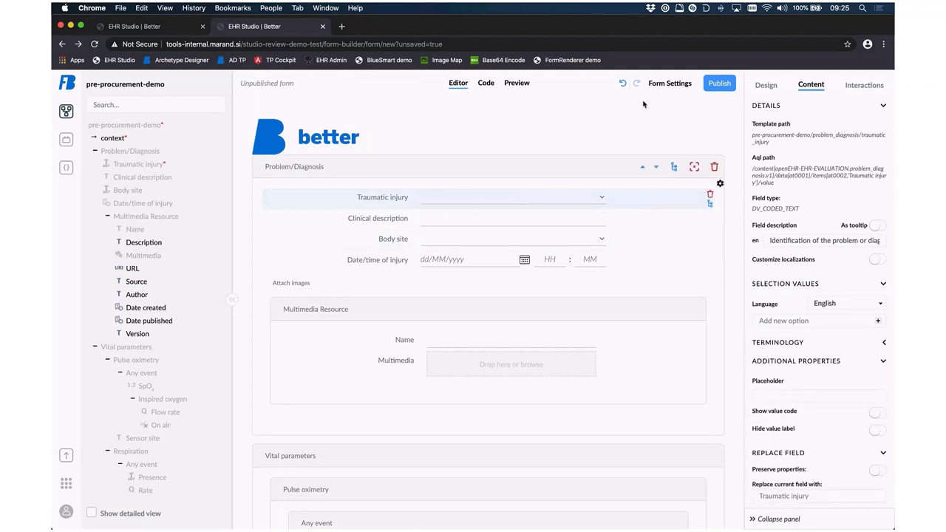
- Copy the terminology server URL from the VS Code notes into the form's Terminology URL field
{"action": "left_click", "coordinate": [669, 83]}
{"action": "mouse_move", "coordinate": [59, 218]}
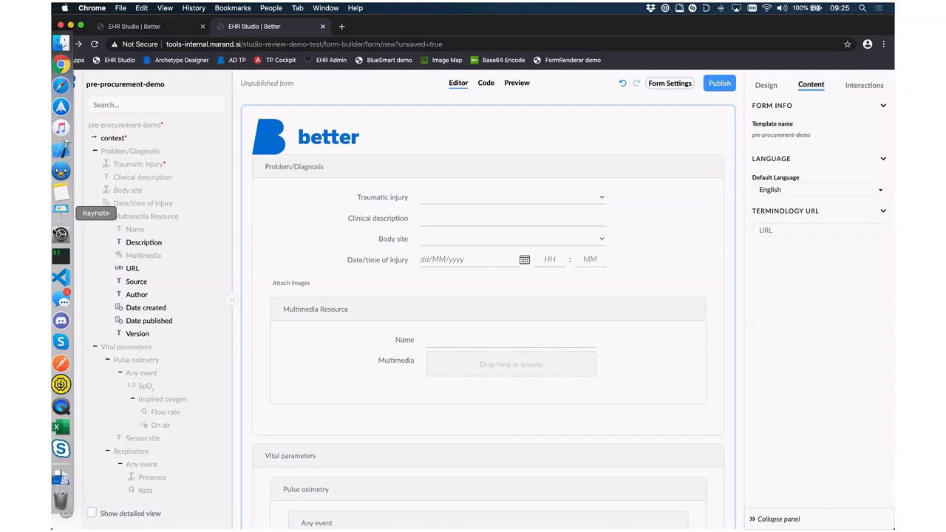
{"action": "left_click", "coordinate": [74, 280]}
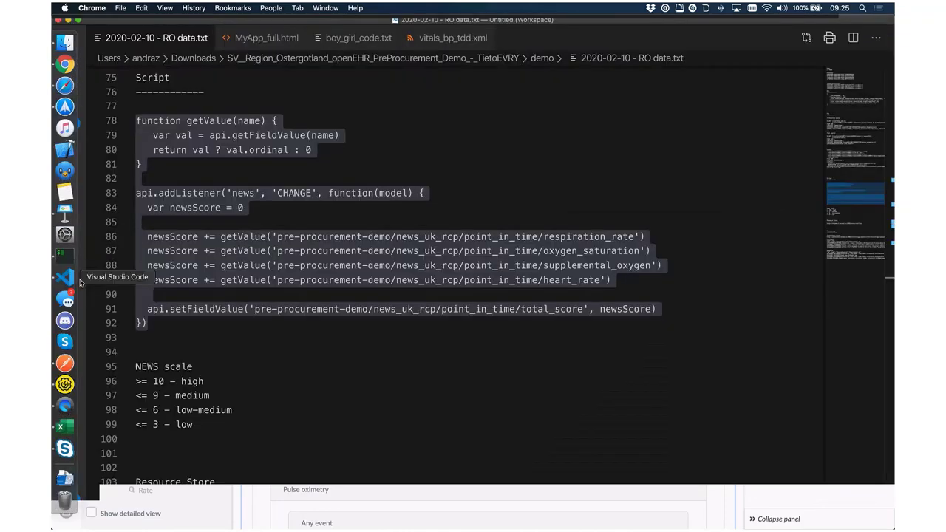
{"action": "scroll", "coordinate": [285, 355], "scroll_direction": "down", "scroll_amount": 6}
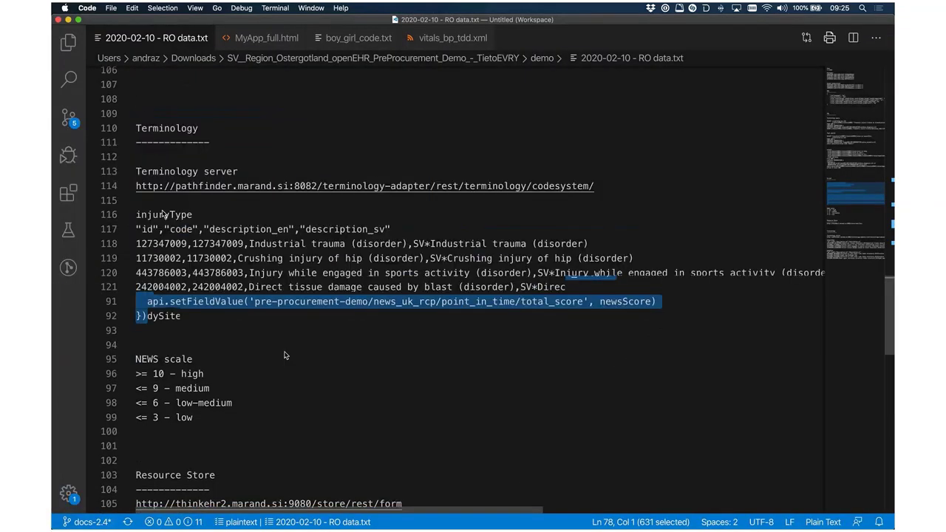
{"action": "left_click_drag", "start_coordinate": [136, 188], "coordinate": [663, 193]}
{"action": "key", "text": "super+Tab"}
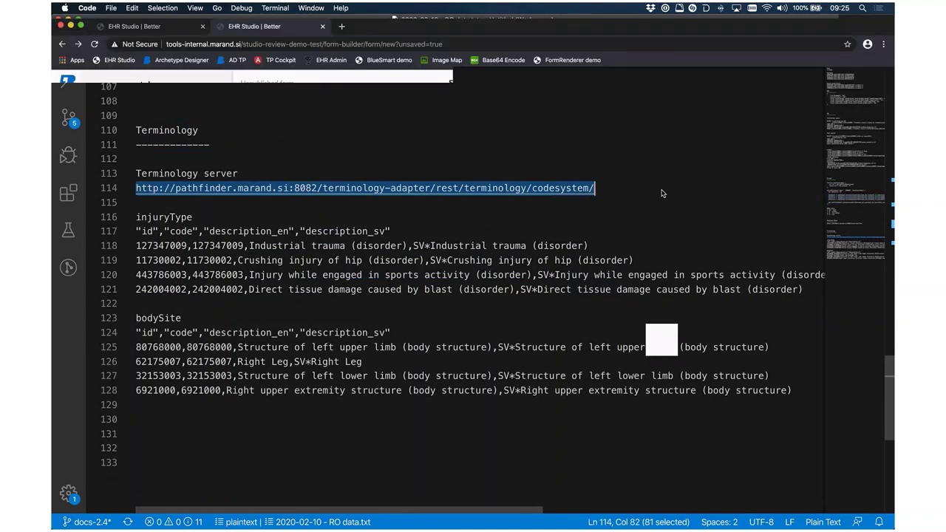
{"action": "left_click", "coordinate": [782, 235]}
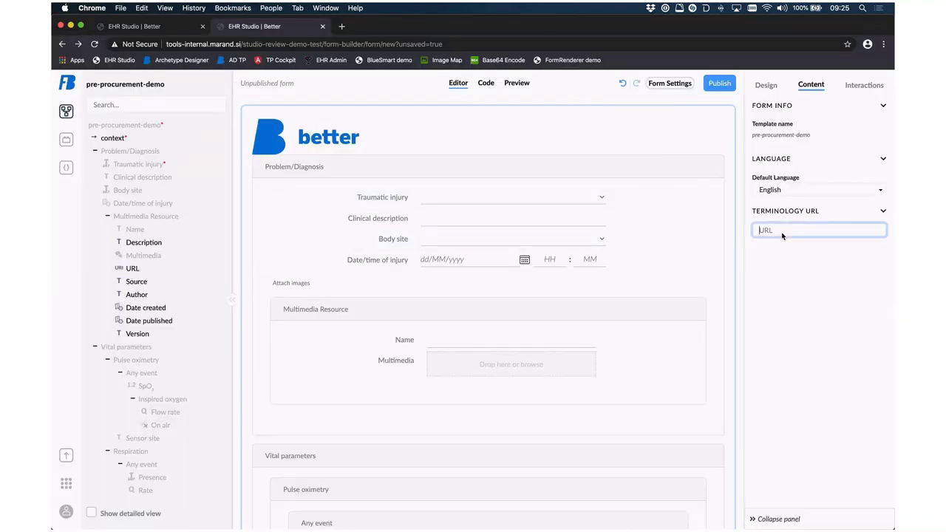
- Save the pasted Terminology URL and set Traumatic injury's code system to injuryType
{"action": "key", "text": "super+v"}
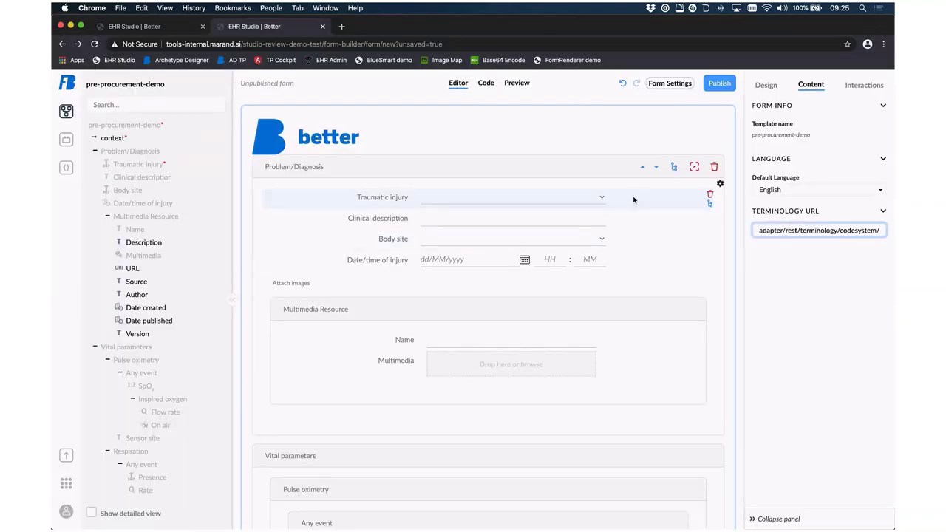
{"action": "key", "text": "Return"}
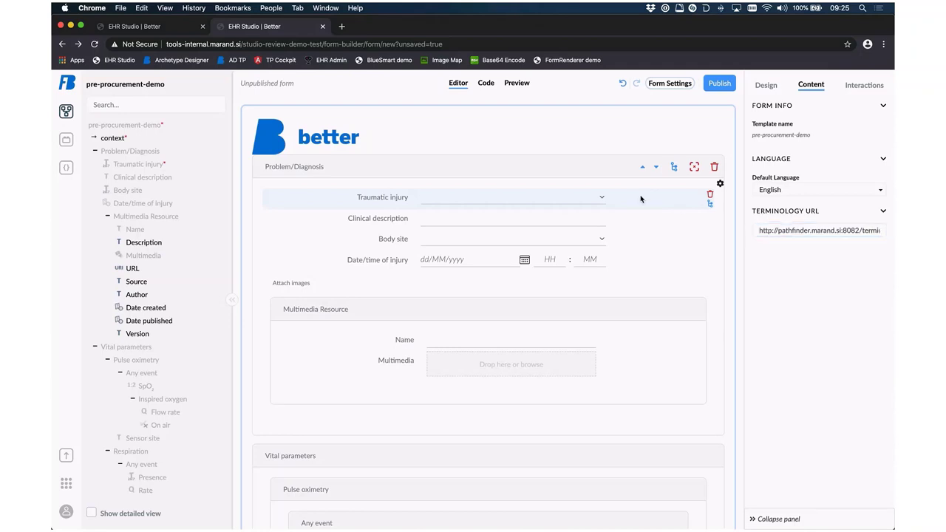
{"action": "left_click", "coordinate": [640, 198]}
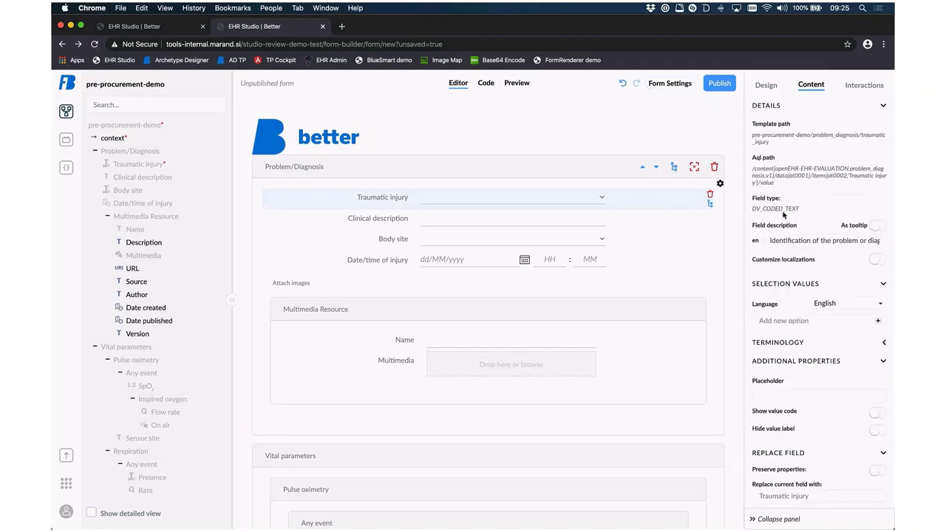
{"action": "left_click", "coordinate": [790, 348]}
{"action": "left_click", "coordinate": [776, 378]}
{"action": "type", "text": "in jur"}
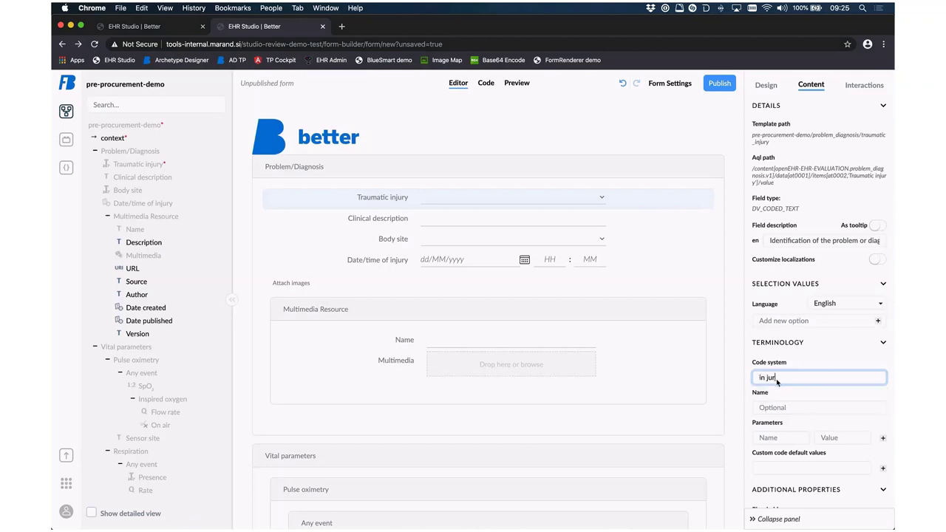
{"action": "type", "text": "yType"}
{"action": "key", "text": "alt+Left"}
{"action": "key", "text": "BackSpace"}
{"action": "left_click", "coordinate": [519, 83]}
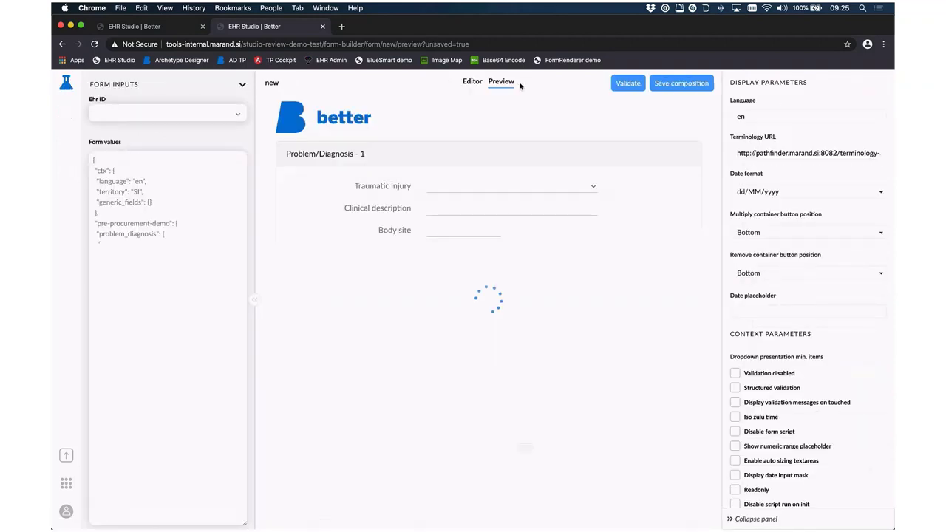
- In preview, pick Industrial trauma (disorder) for Traumatic injury and check its stored code 127347009
{"action": "left_click", "coordinate": [503, 186]}
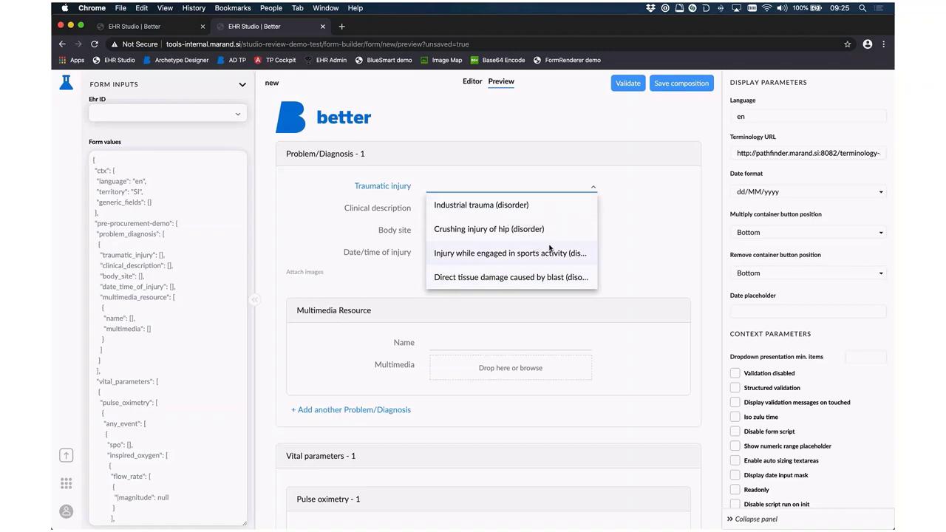
{"action": "left_click", "coordinate": [476, 207]}
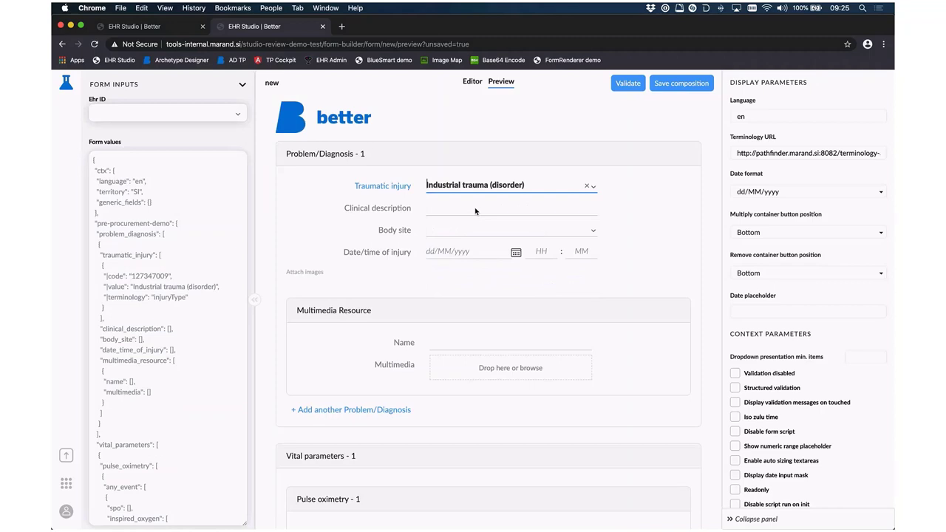
{"action": "double_click", "coordinate": [168, 276]}
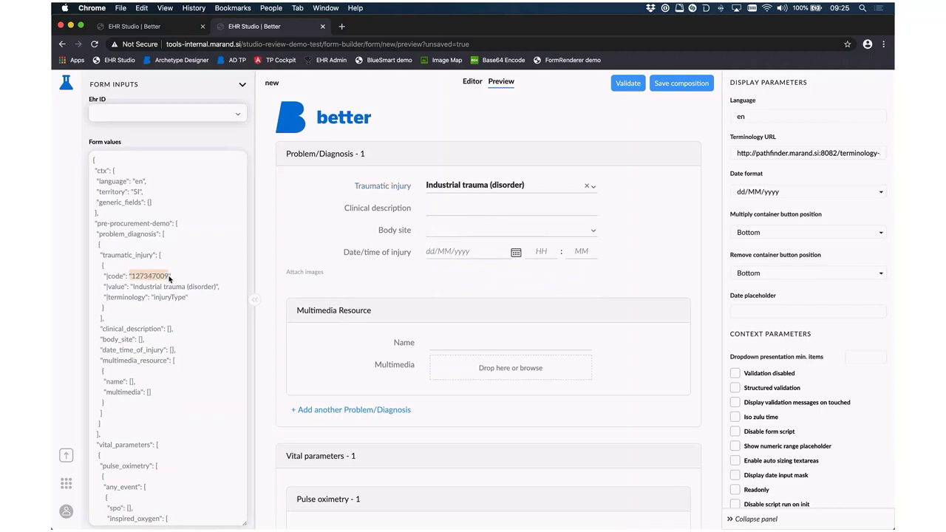
{"action": "left_click", "coordinate": [478, 83]}
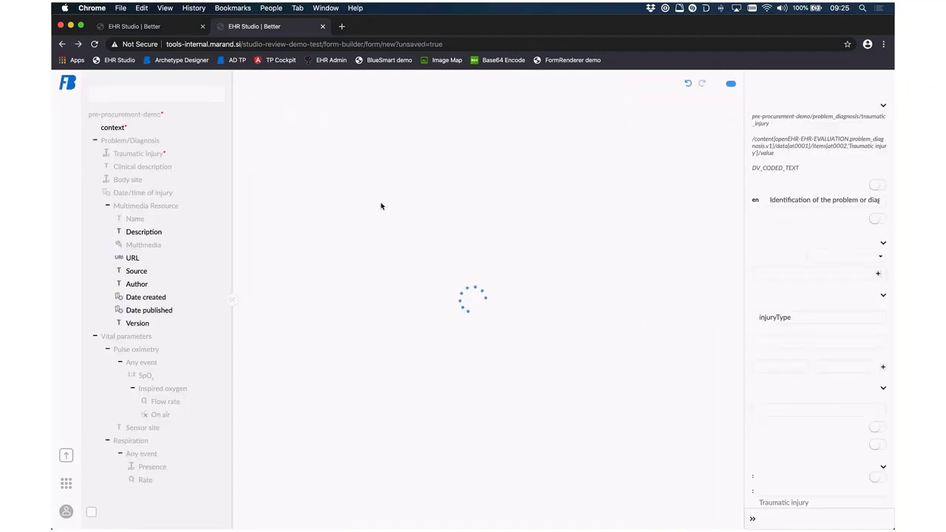
- Set the Body site field's terminology code system to bodySite
{"action": "left_click", "coordinate": [643, 240]}
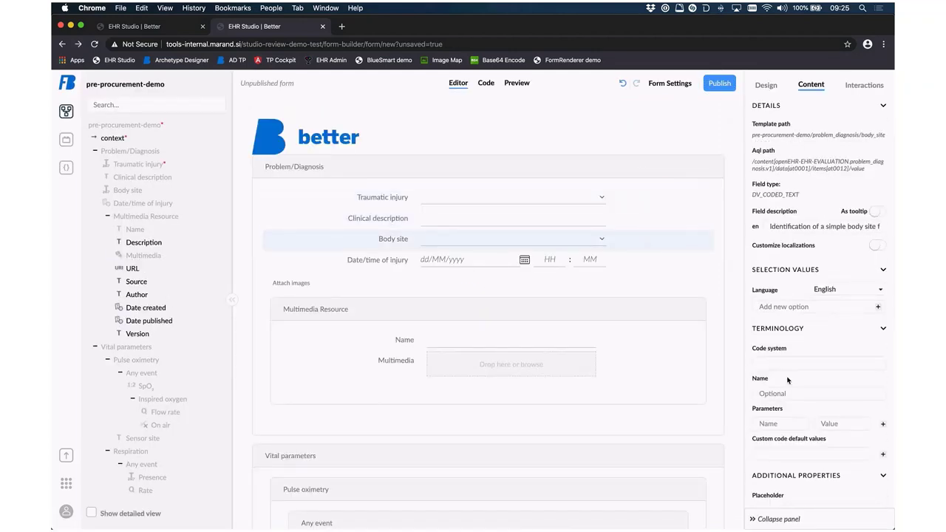
{"action": "left_click", "coordinate": [779, 362]}
{"action": "type", "text": "bodyS"}
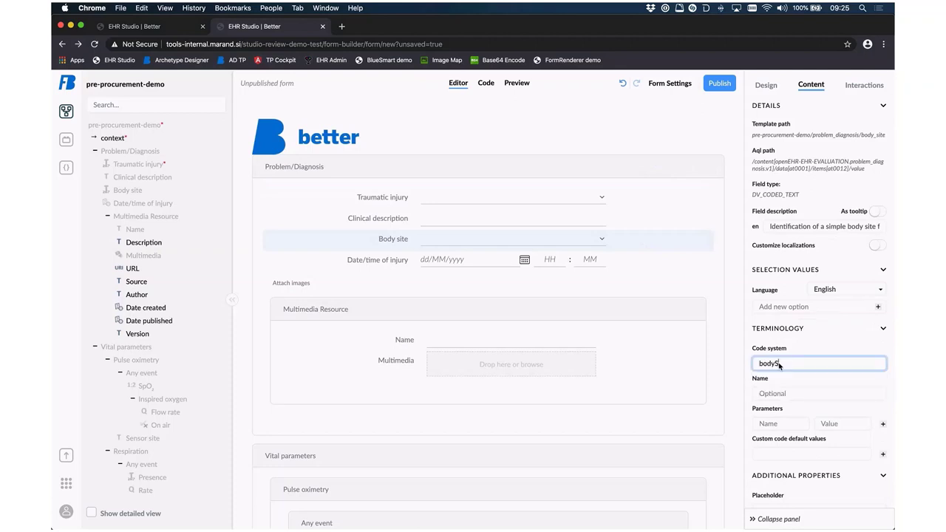
{"action": "type", "text": "ite"}
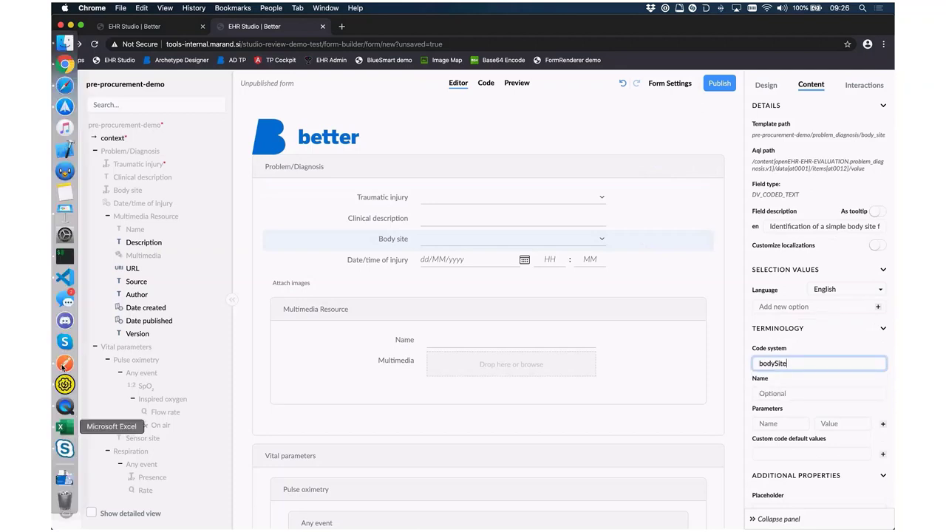
{"action": "left_click", "coordinate": [63, 365]}
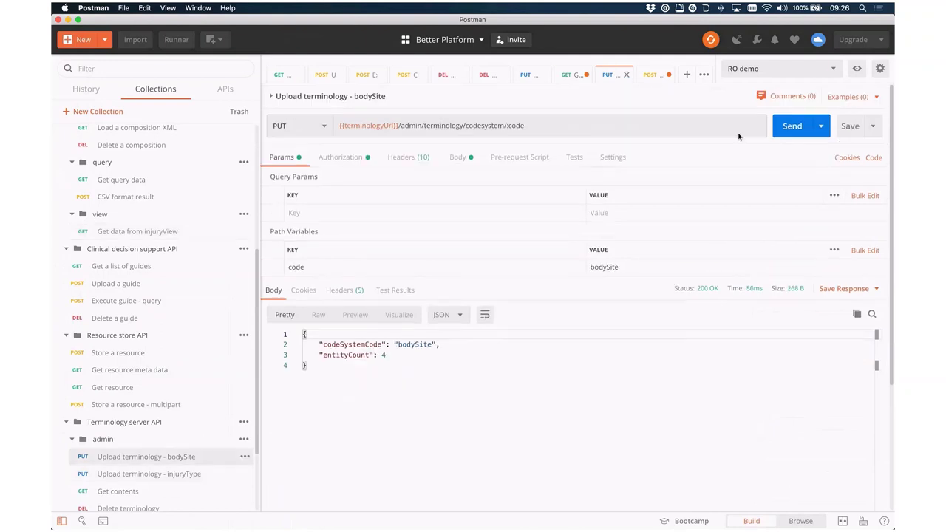
- Re-send the Upload terminology - bodySite request and inspect its CSV body, including code 80768000
{"action": "left_click", "coordinate": [792, 126]}
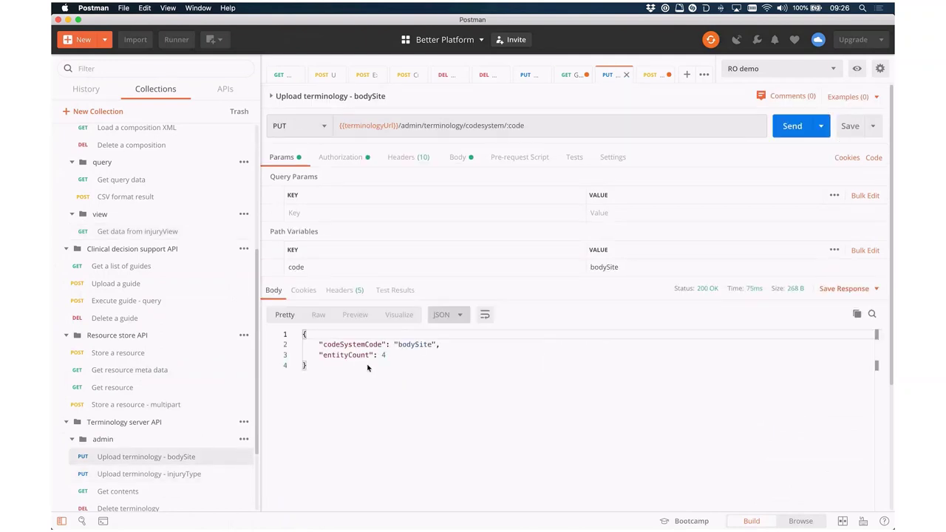
{"action": "left_click", "coordinate": [460, 157]}
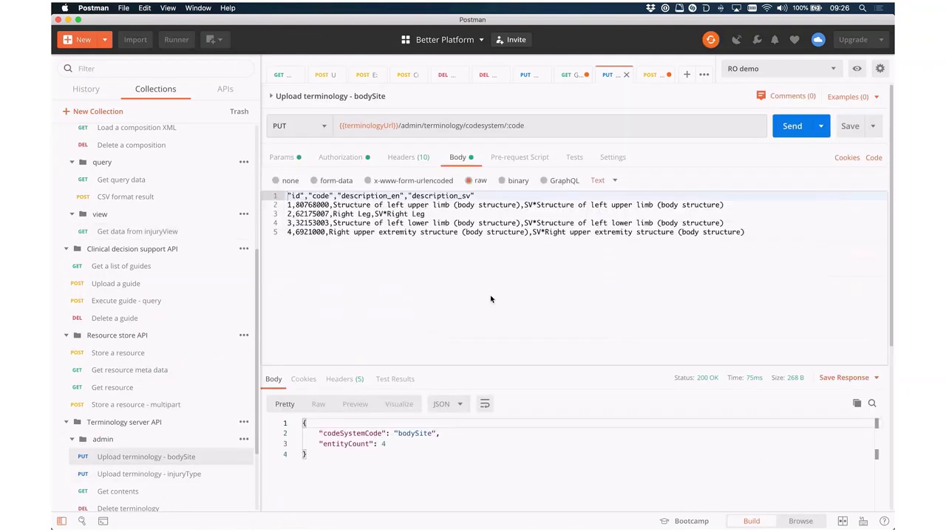
{"action": "double_click", "coordinate": [311, 207]}
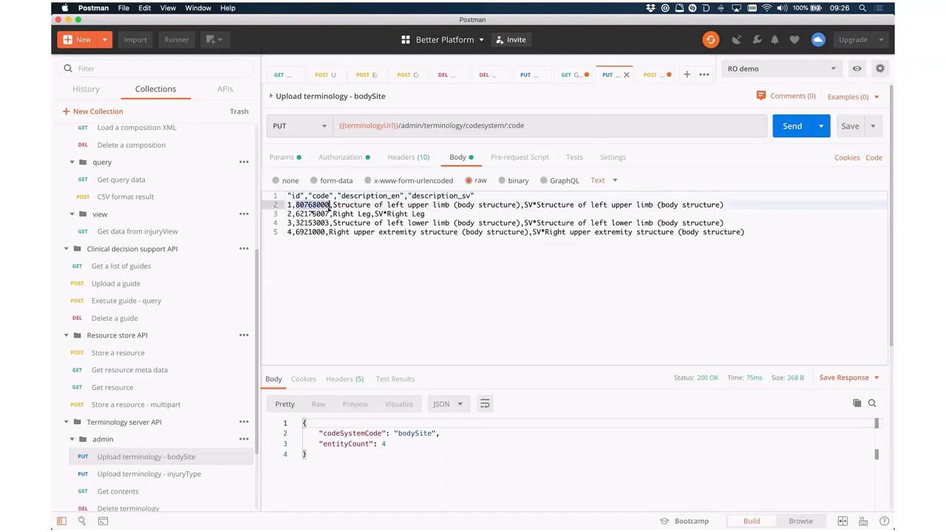
{"action": "left_click_drag", "start_coordinate": [361, 206], "coordinate": [582, 206]}
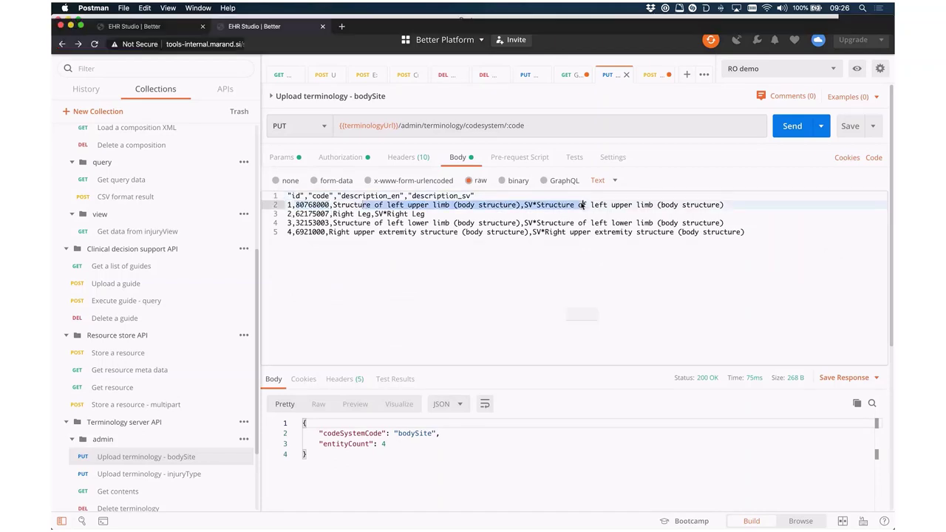
{"action": "key", "text": "super+Tab"}
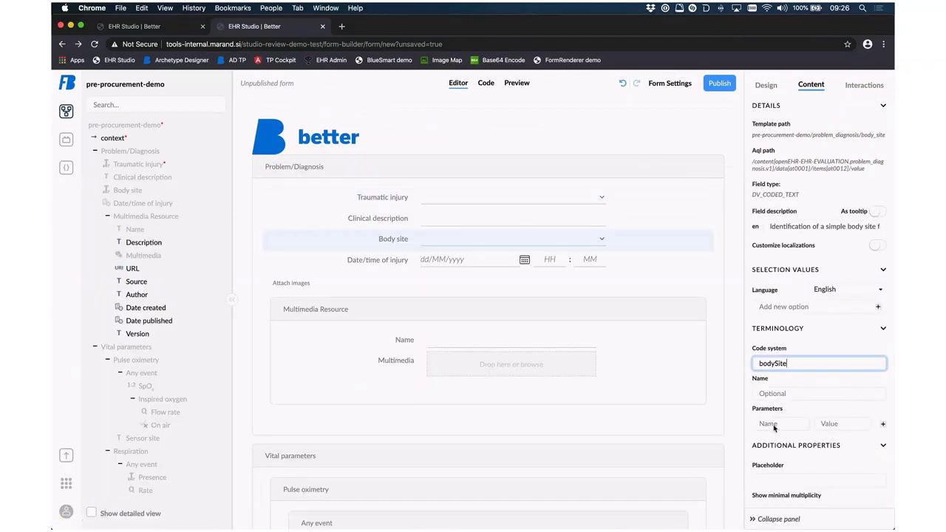
- Replace the misspelled 'langiuage' terminology parameter with a correctly named 'language' parameter
{"action": "left_click", "coordinate": [774, 427]}
{"action": "type", "text": "language"}
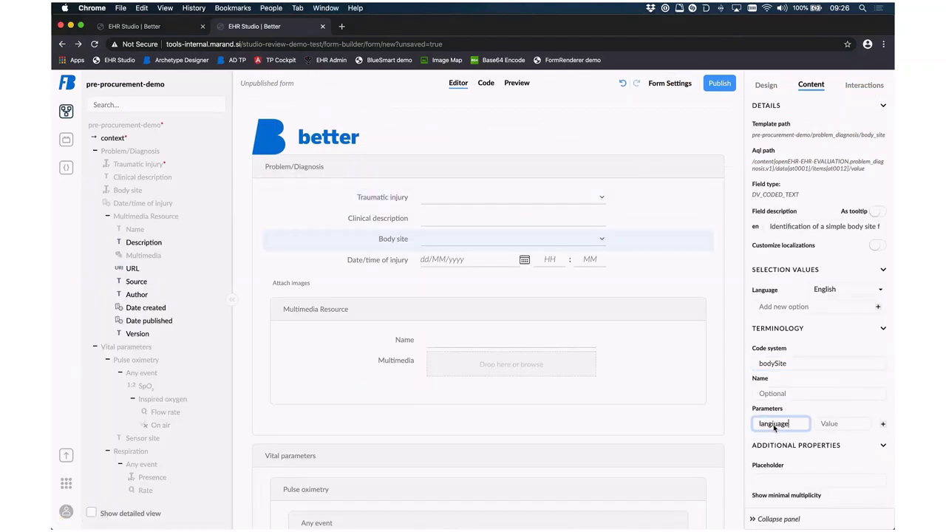
{"action": "key", "text": "Return"}
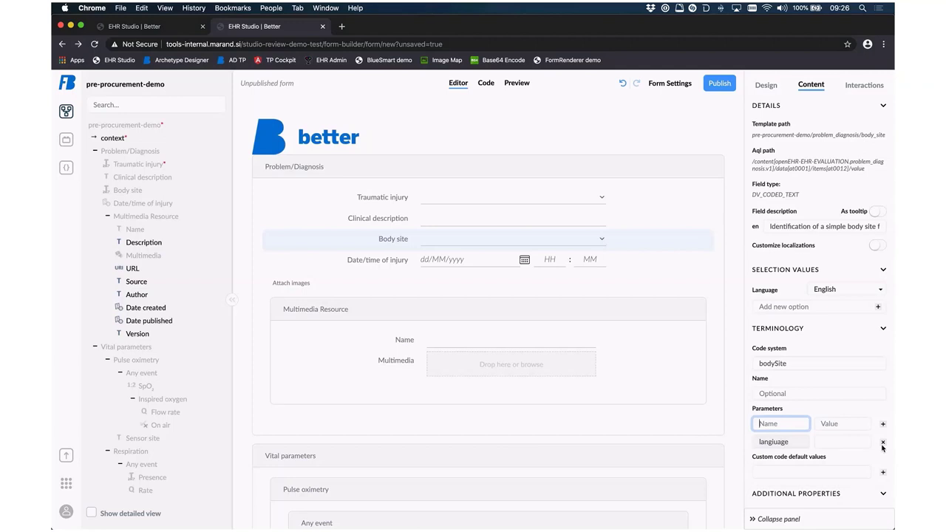
{"action": "left_click", "coordinate": [882, 442]}
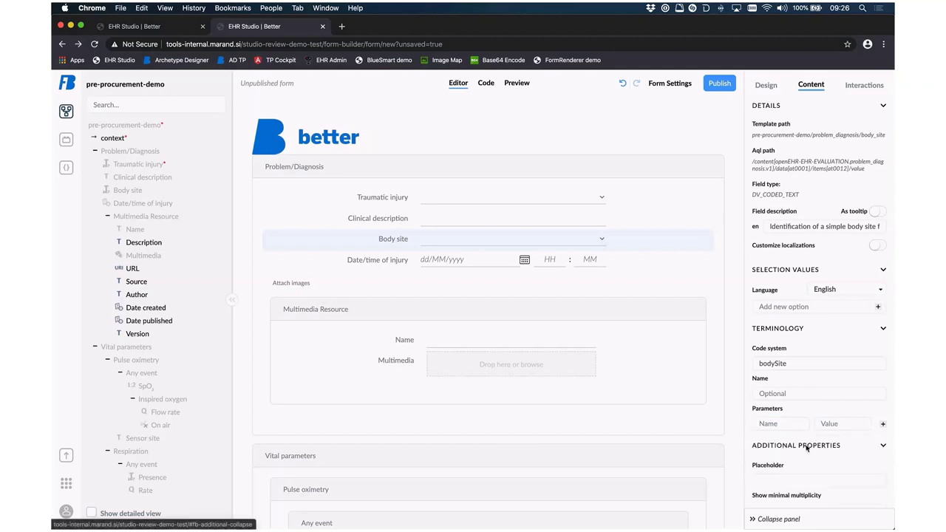
{"action": "left_click", "coordinate": [768, 425]}
{"action": "type", "text": "language"}
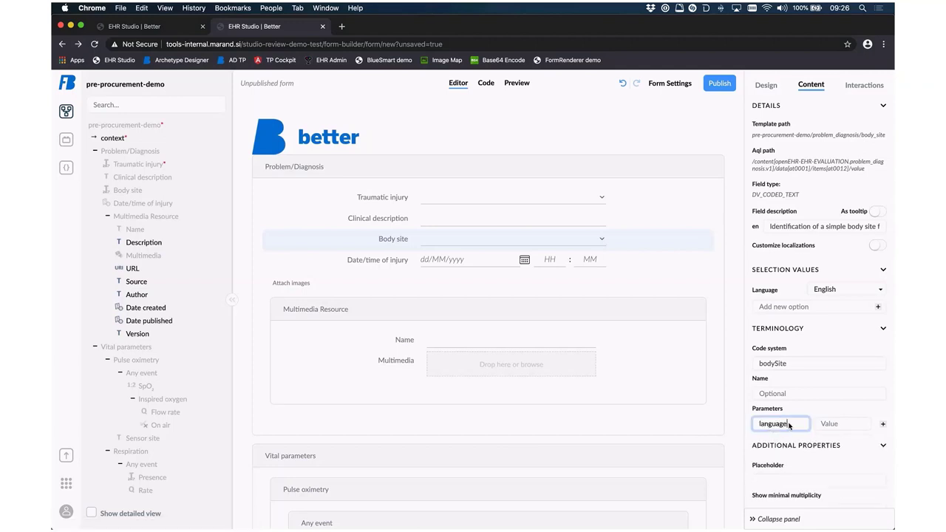
{"action": "key", "text": "Return"}
- Set the language parameter value to sv and confirm the Body site list shows SV* options
{"action": "left_click", "coordinate": [854, 443]}
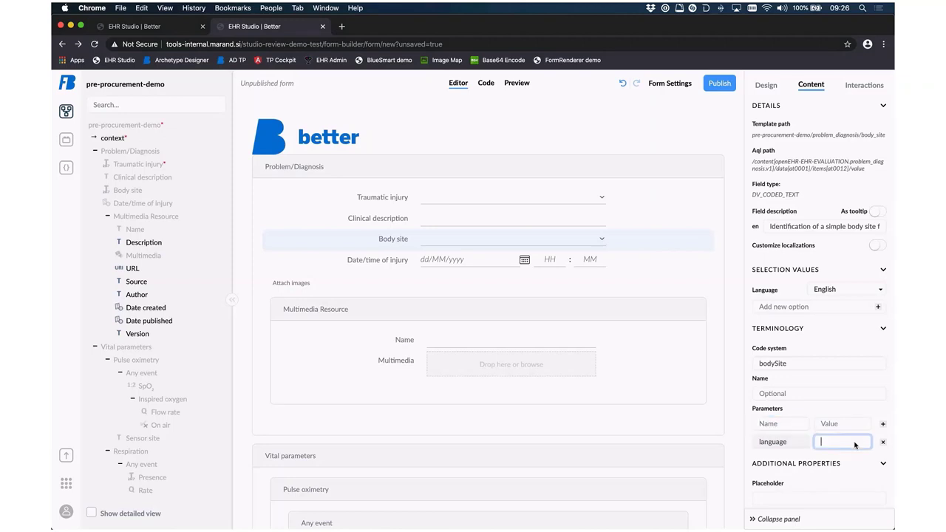
{"action": "type", "text": "sv"}
{"action": "left_click", "coordinate": [602, 239]}
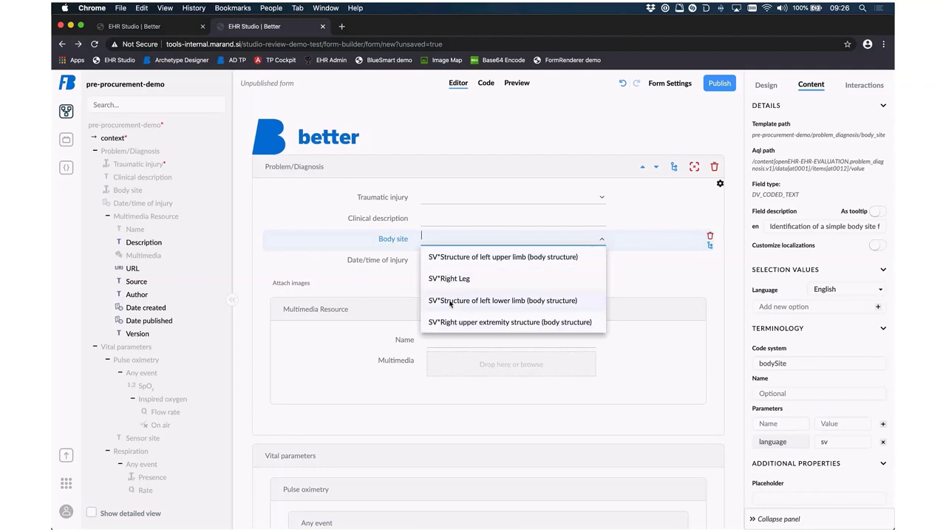
{"action": "left_click", "coordinate": [641, 256]}
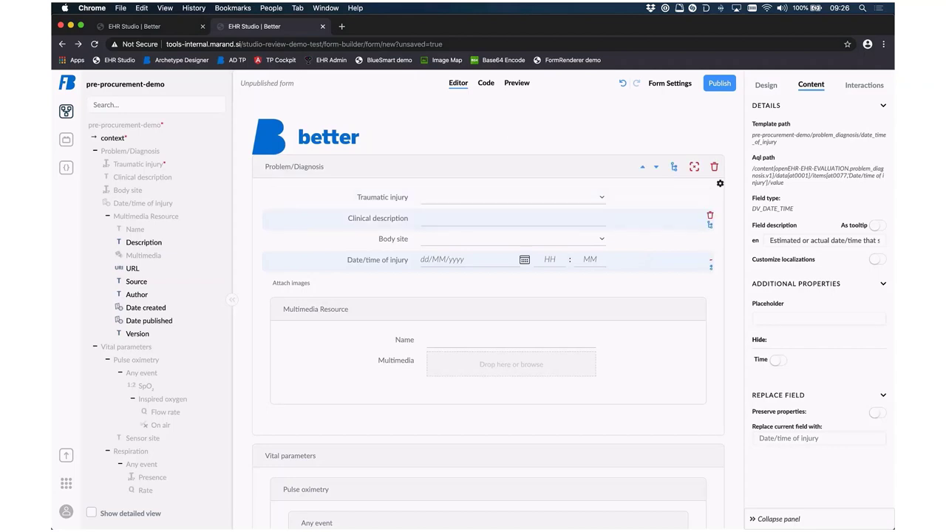
{"action": "left_click", "coordinate": [629, 368]}
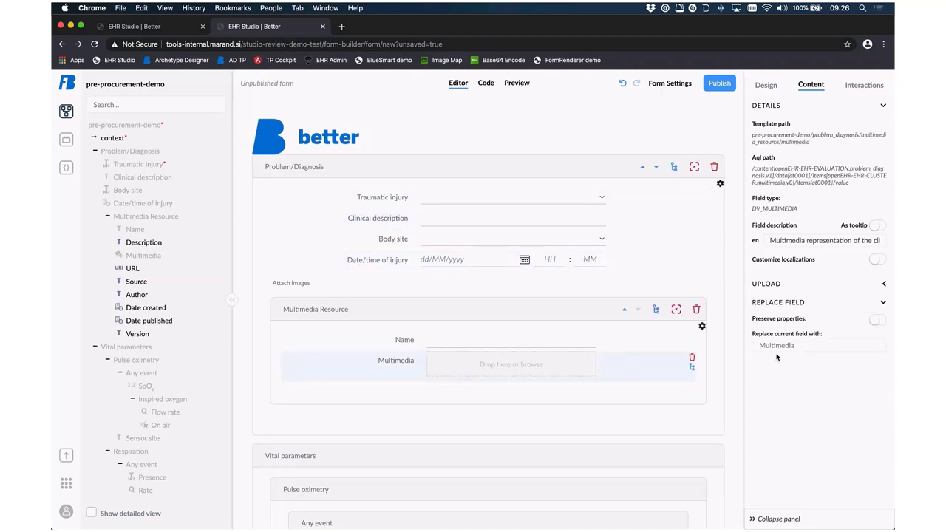
{"action": "left_click", "coordinate": [878, 284]}
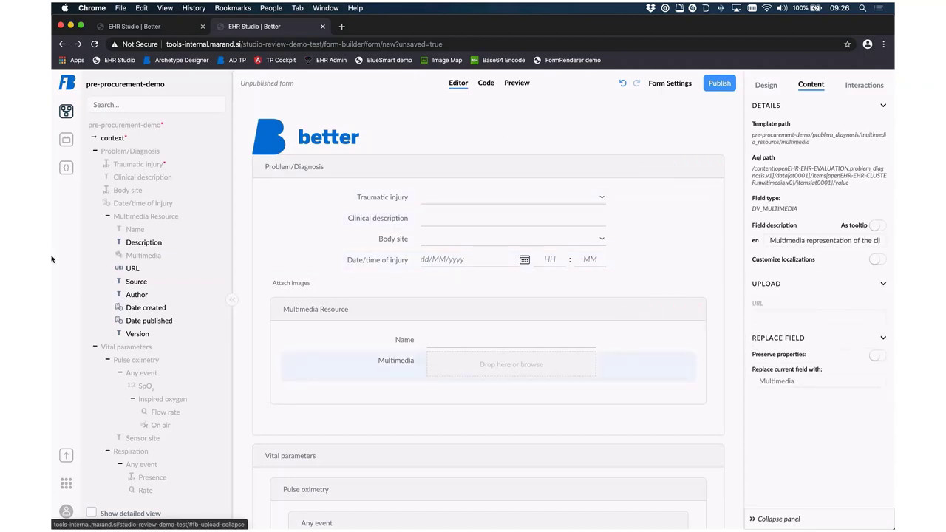
{"action": "mouse_move", "coordinate": [53, 258]}
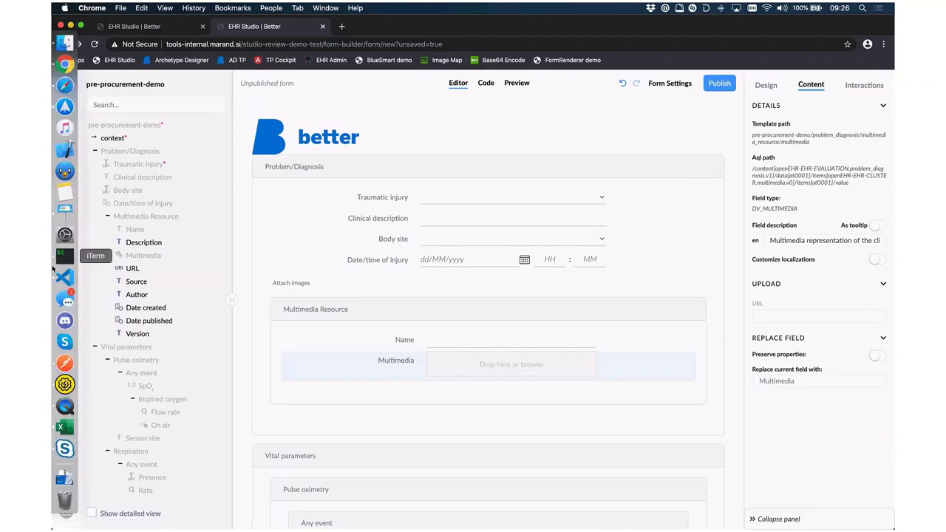
{"action": "left_click", "coordinate": [65, 278]}
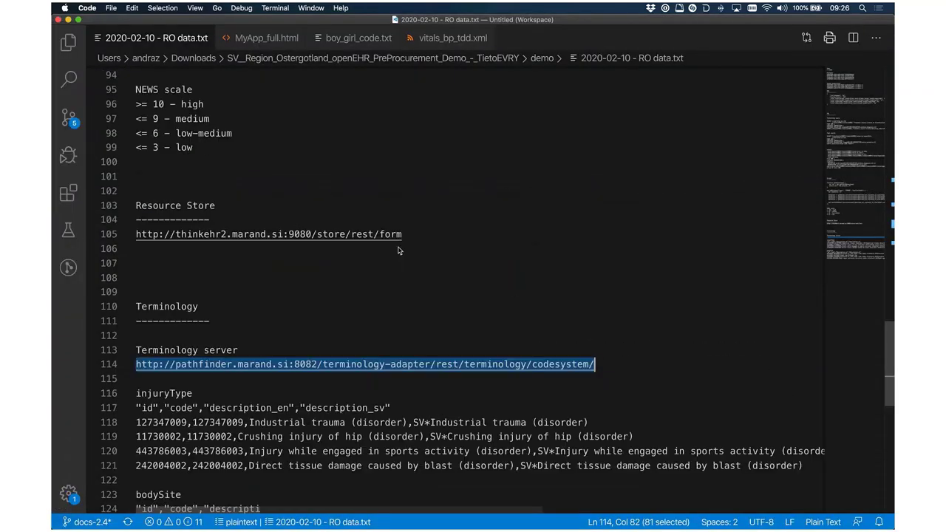
{"action": "left_click_drag", "start_coordinate": [402, 234], "coordinate": [133, 235]}
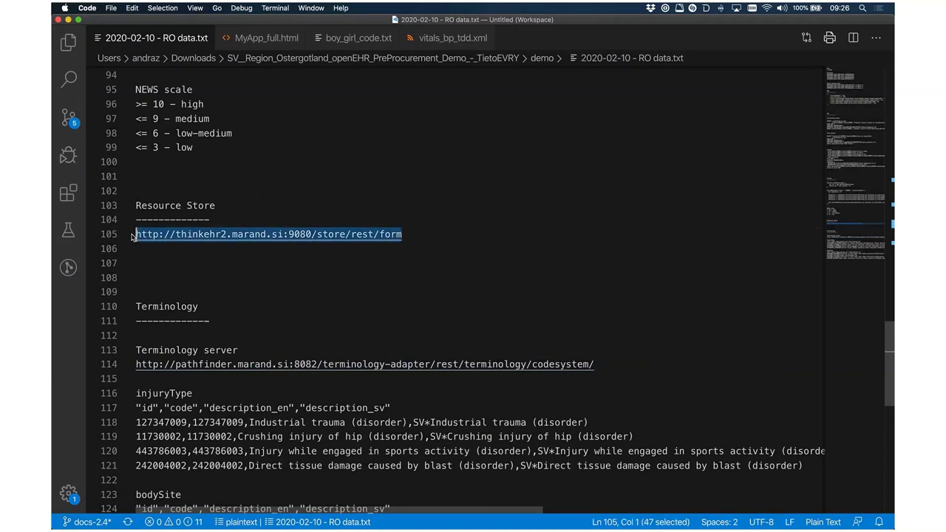
{"action": "key", "text": "super+Tab"}
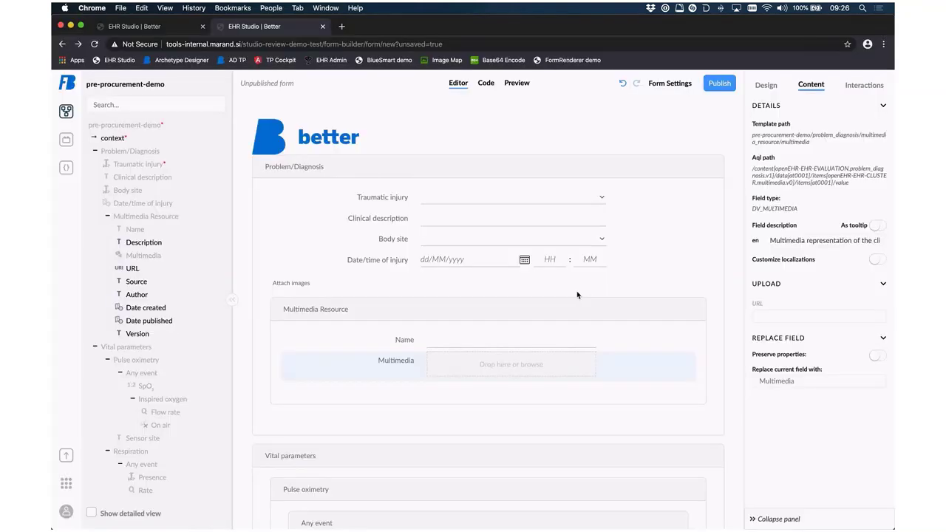
{"action": "left_click", "coordinate": [775, 316]}
{"action": "key", "text": "super+v"}
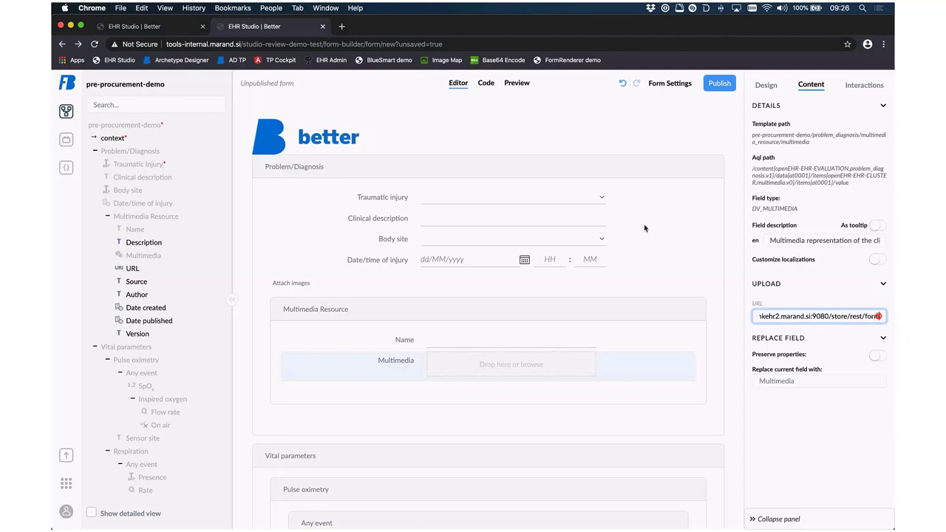
{"action": "left_click", "coordinate": [515, 83]}
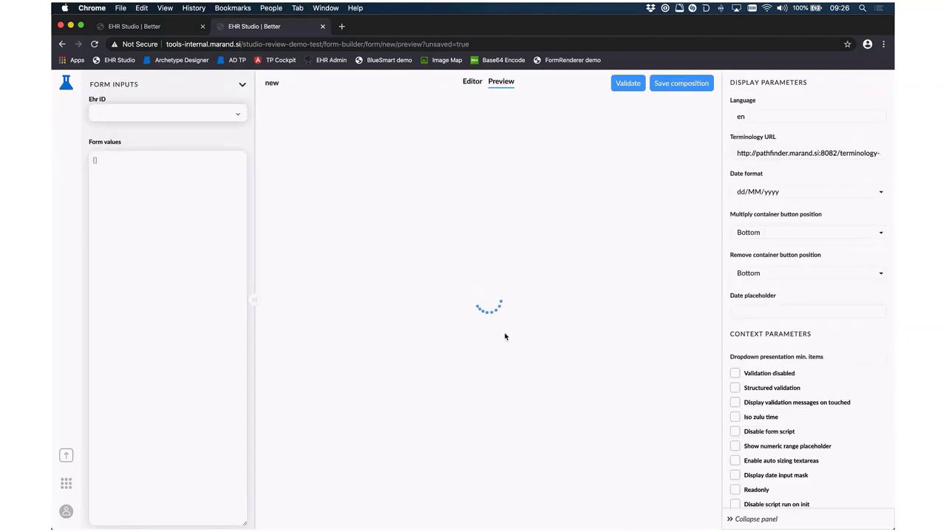
{"action": "left_click", "coordinate": [554, 370]}
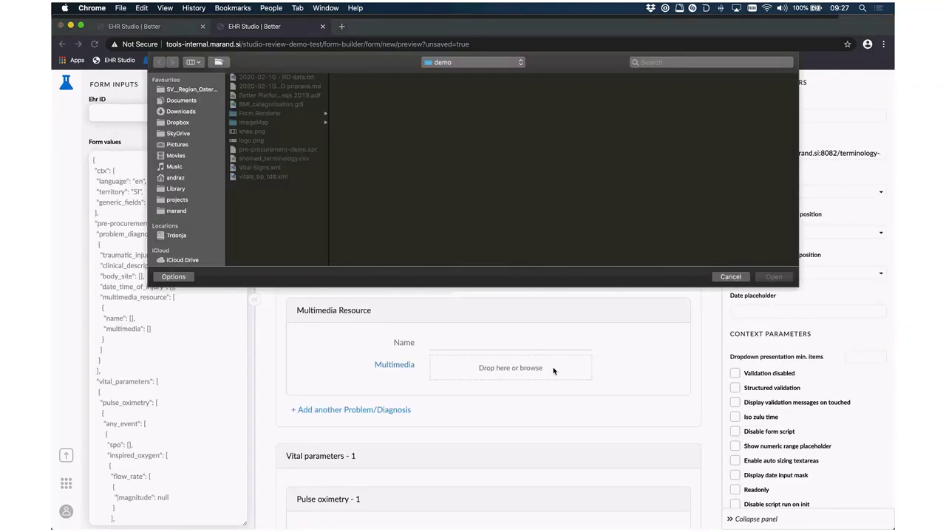
{"action": "left_click", "coordinate": [251, 131]}
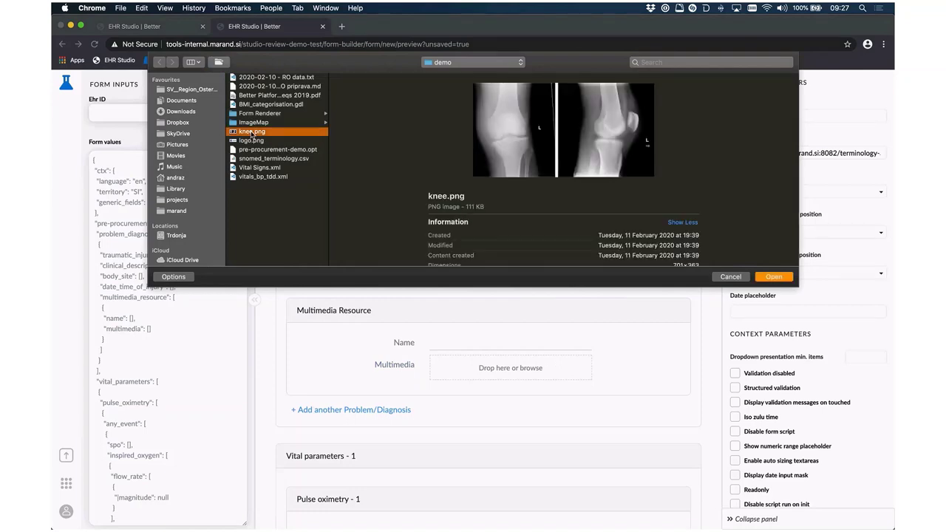
{"action": "key", "text": "Return"}
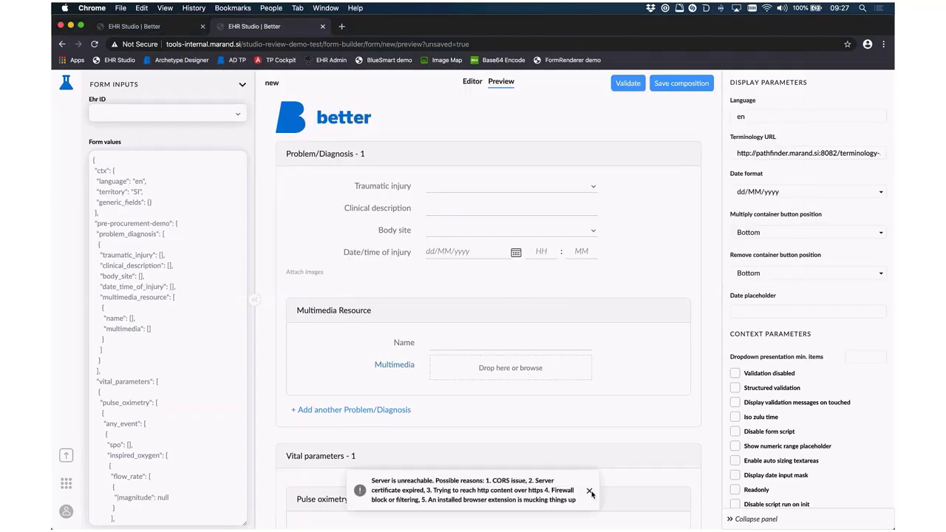
{"action": "left_click", "coordinate": [589, 491]}
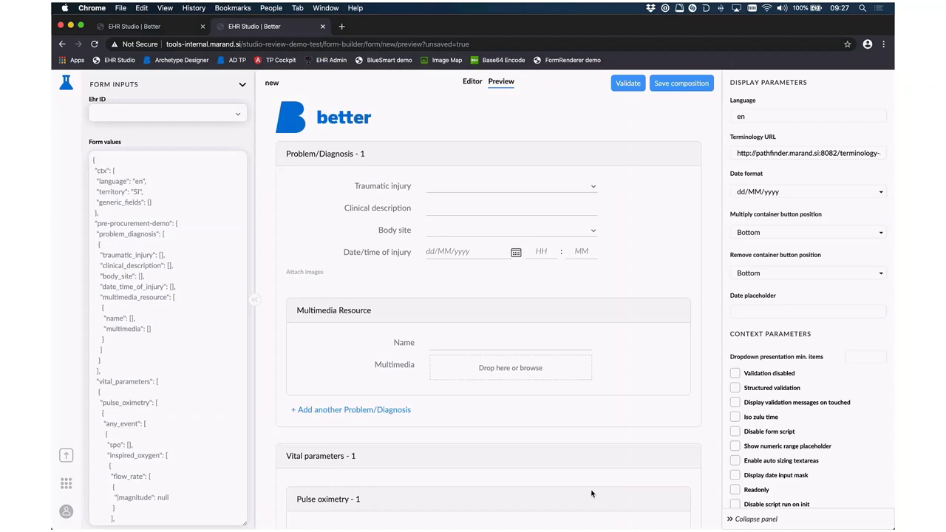
{"action": "left_click", "coordinate": [473, 82]}
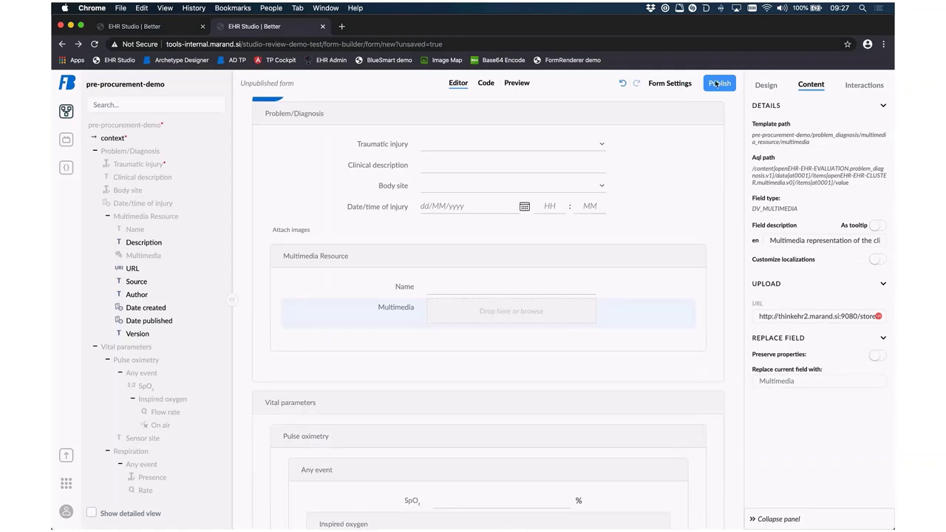
- Publish the form with Form name 'test-form', keeping version 1.0.0
{"action": "left_click", "coordinate": [713, 83]}
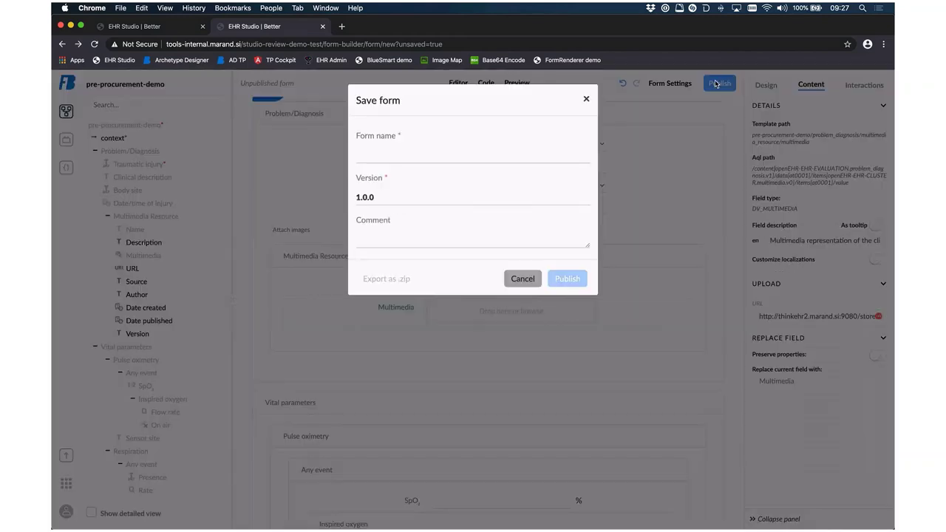
{"action": "left_click", "coordinate": [484, 157]}
{"action": "type", "text": "test-"}
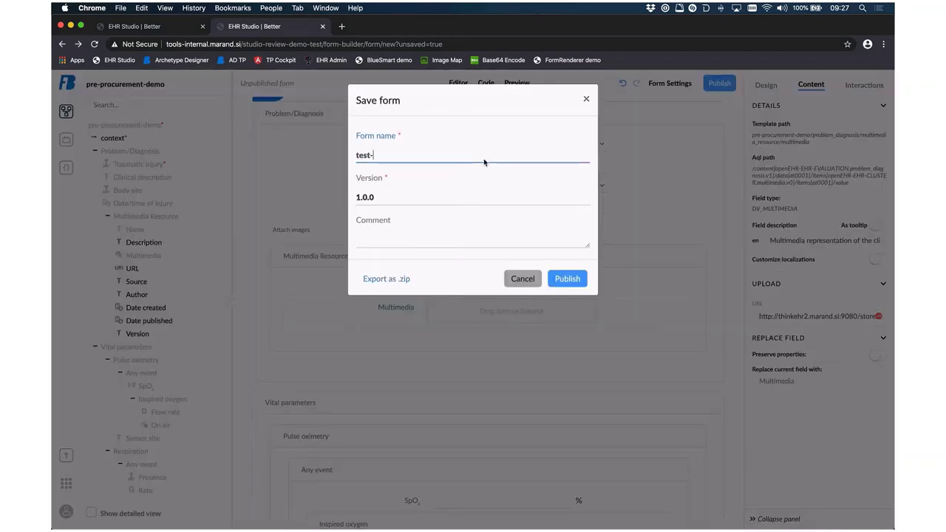
{"action": "type", "text": "form"}
{"action": "left_click", "coordinate": [563, 278]}
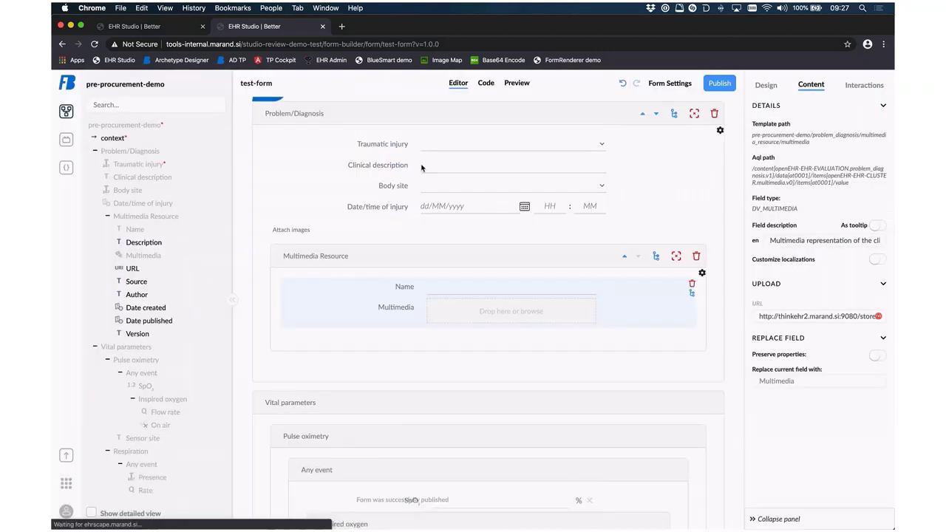
{"action": "key", "text": "super+comma"}
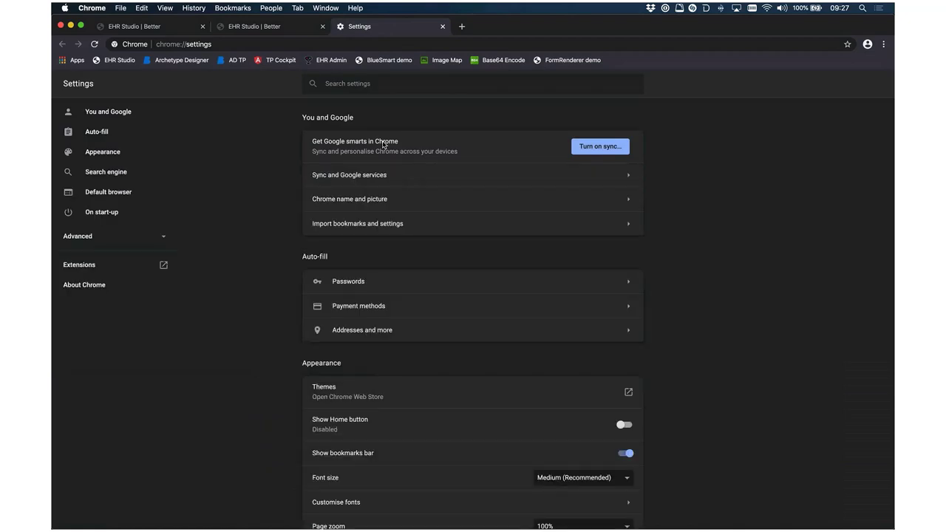
- Clear the last 7 days of history, cookies and cache via Chrome settings, then close Settings
{"action": "type", "text": "cache"}
{"action": "left_click", "coordinate": [545, 180]}
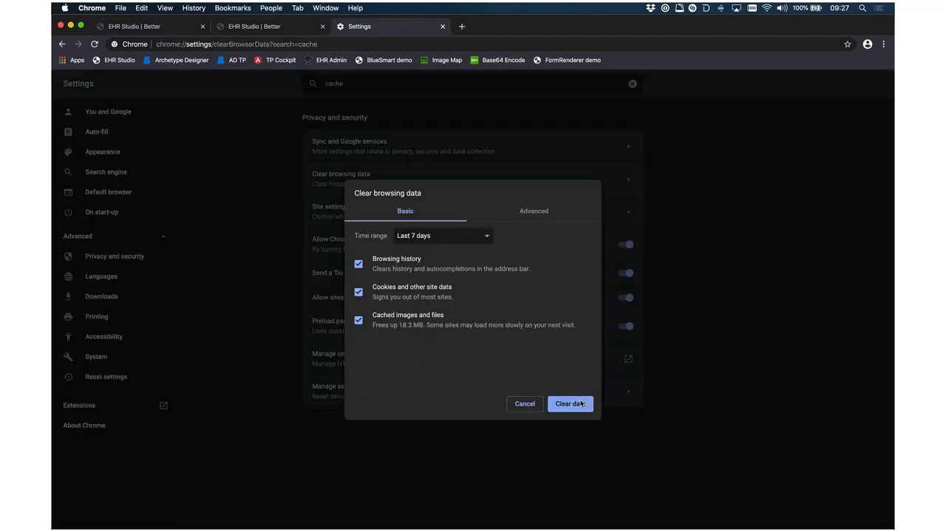
{"action": "key", "text": "Escape"}
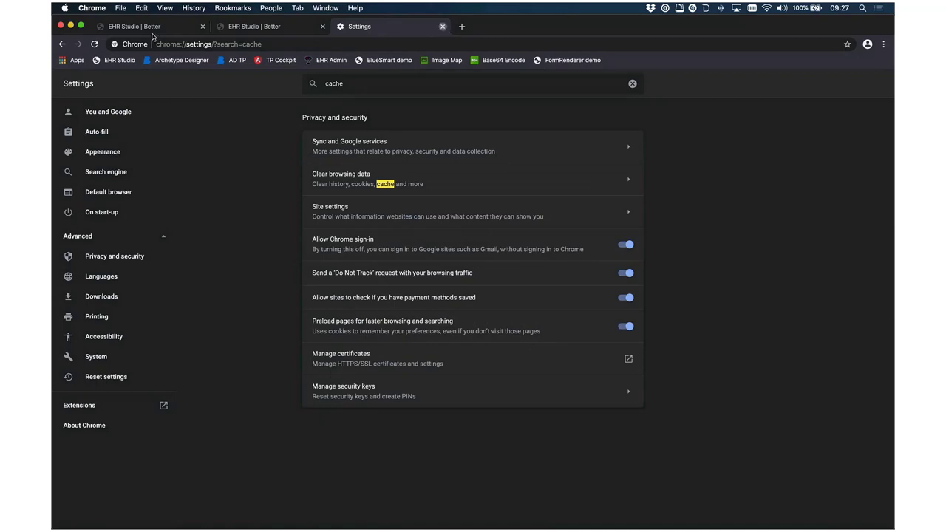
{"action": "key", "text": "super+w"}
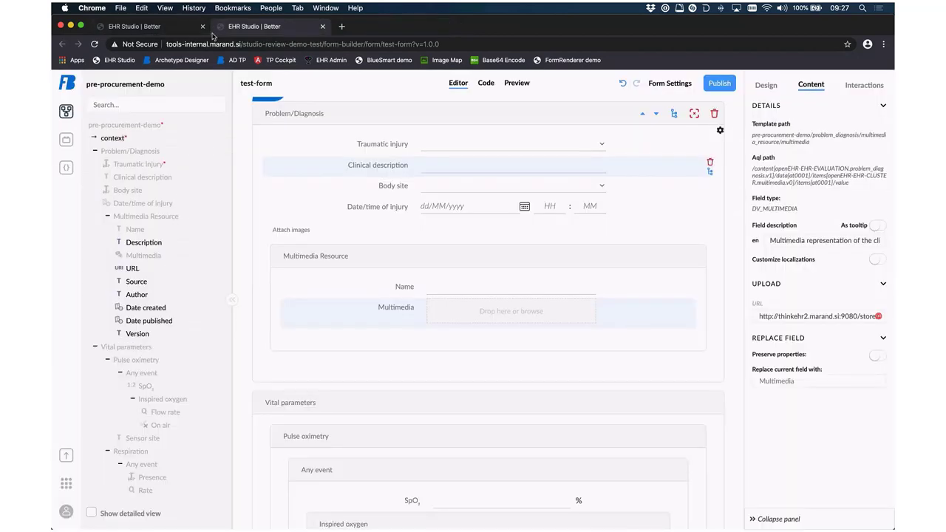
- Sign in with the saved credentials to the EHRSCAPE domain
{"action": "type", "text": "ro-demo"}
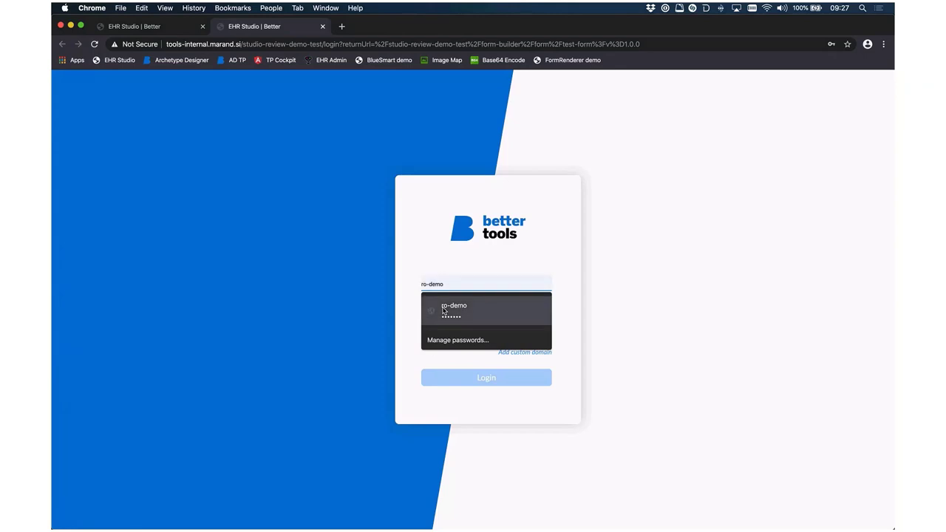
{"action": "left_click", "coordinate": [443, 311]}
{"action": "left_click", "coordinate": [459, 333]}
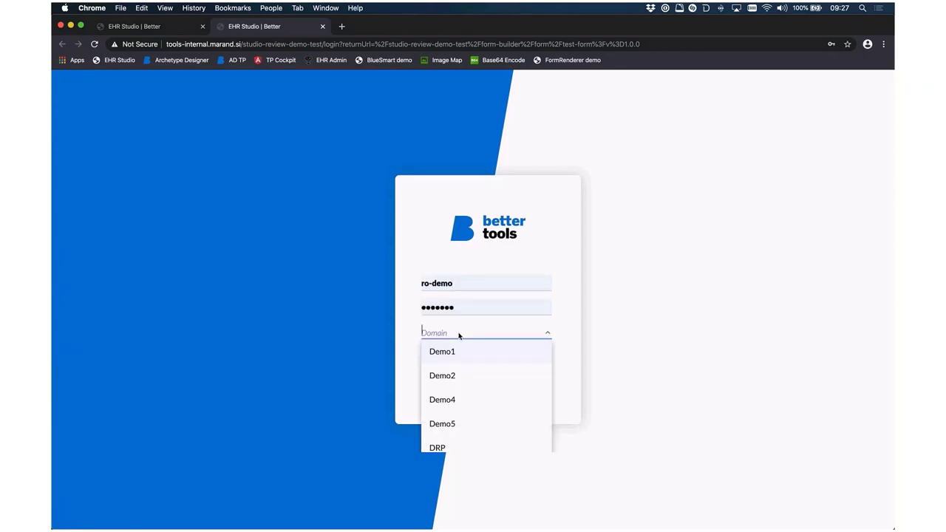
{"action": "left_click", "coordinate": [475, 353]}
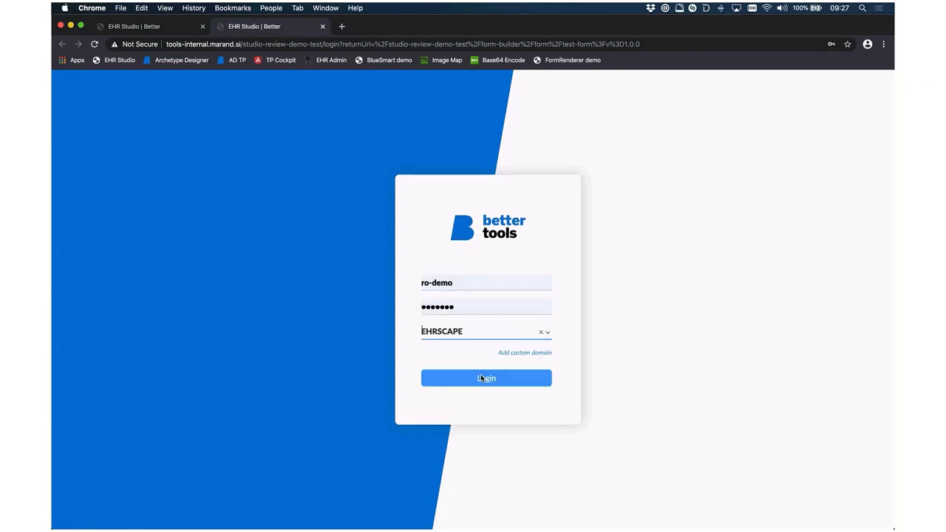
{"action": "left_click", "coordinate": [482, 378]}
- Reopen test-form in the Form builder and expand the Multimedia field's UPLOAD content settings
{"action": "left_click", "coordinate": [319, 161]}
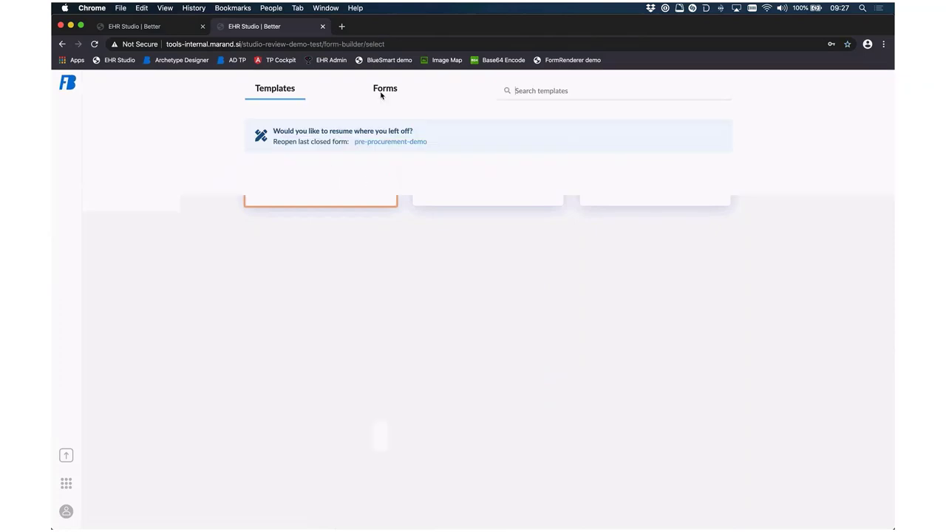
{"action": "left_click", "coordinate": [381, 91]}
{"action": "left_click", "coordinate": [287, 301]}
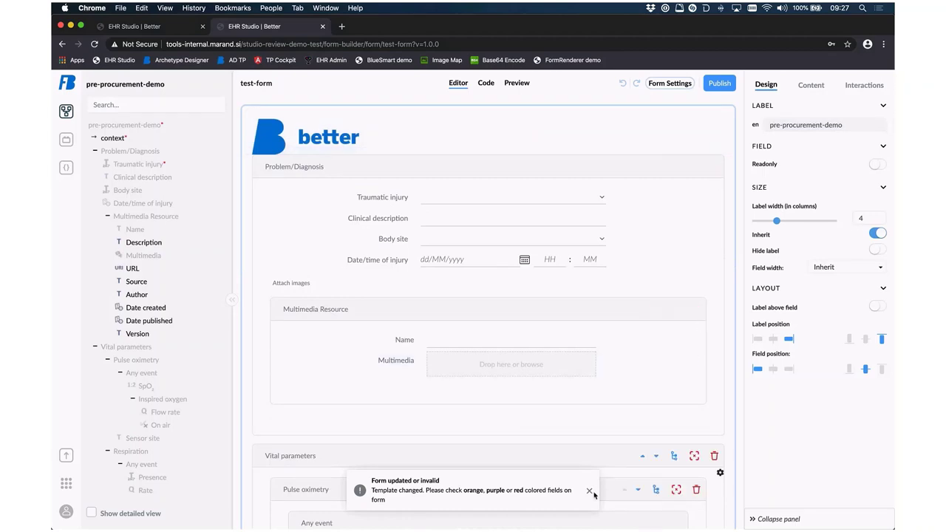
{"action": "left_click", "coordinate": [625, 365]}
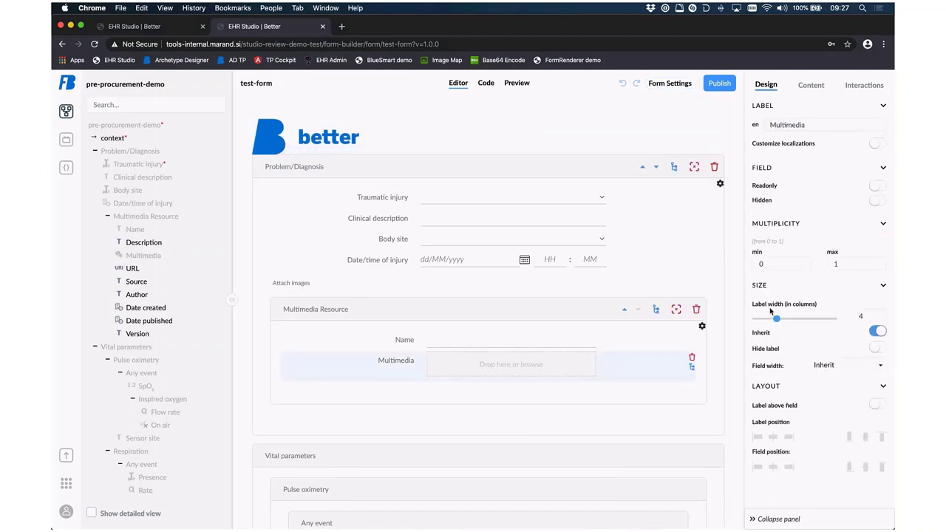
{"action": "left_click", "coordinate": [818, 88]}
{"action": "left_click", "coordinate": [776, 285]}
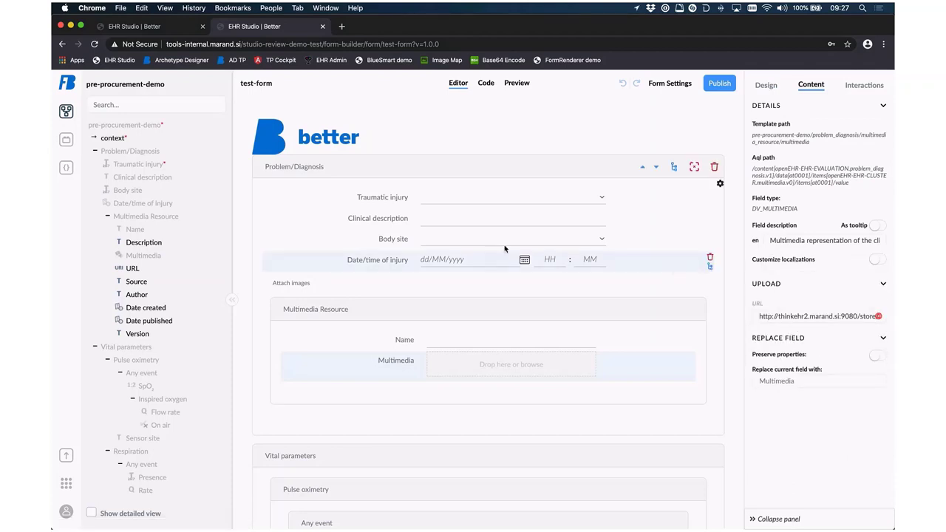
- In the test-form preview, name the multimedia resource 'Left knee'
{"action": "left_click", "coordinate": [516, 83]}
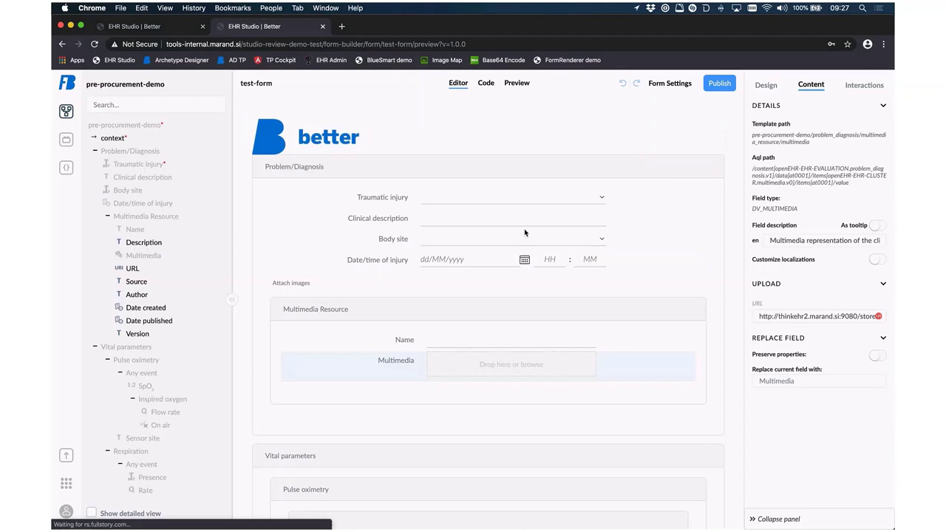
{"action": "left_click", "coordinate": [488, 365]}
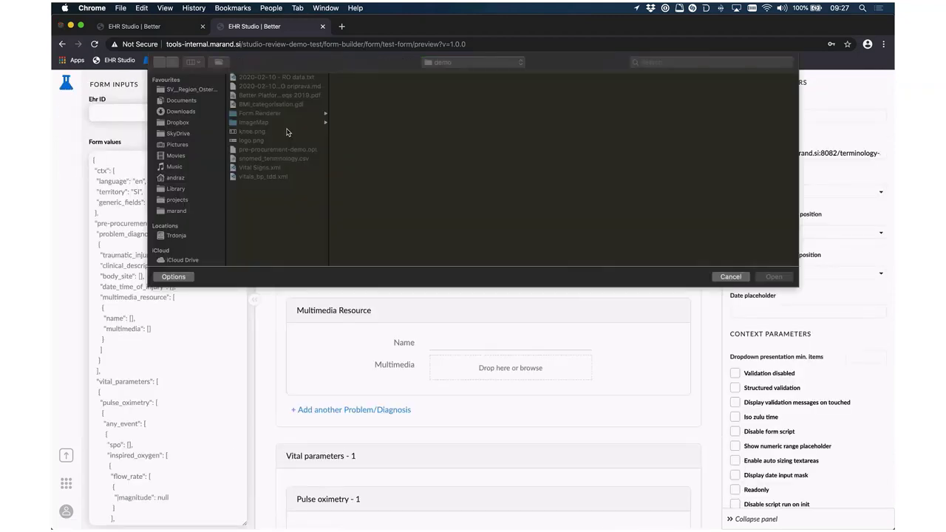
{"action": "key", "text": "Escape"}
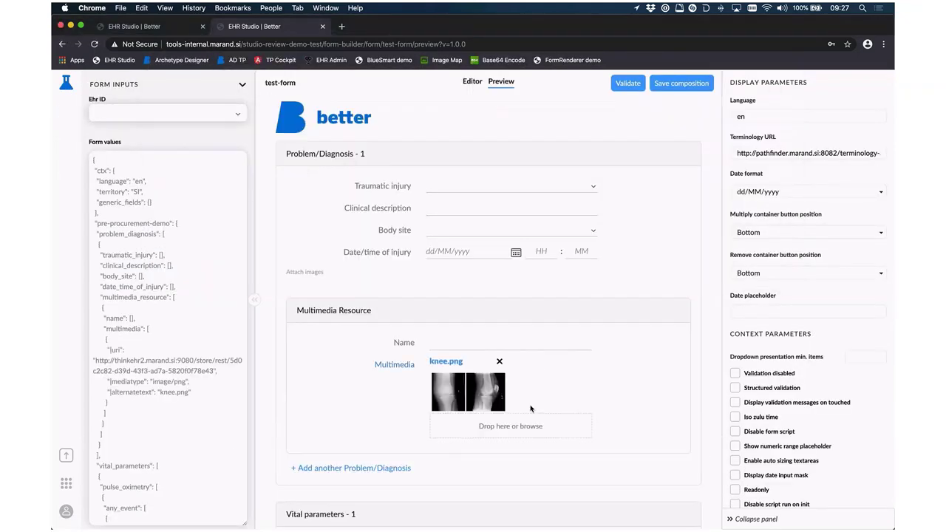
{"action": "left_click", "coordinate": [445, 343]}
{"action": "type", "text": "Left knee"}
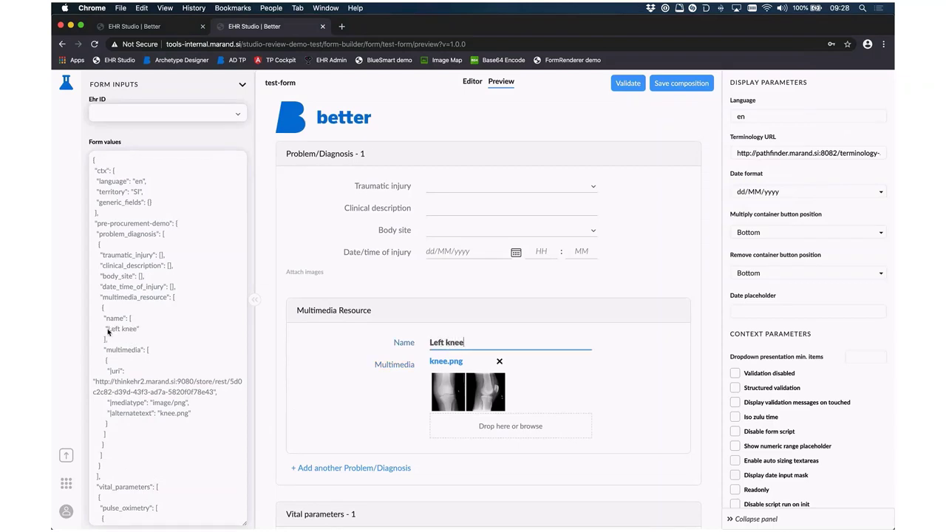
- Copy the knee image URL from the form values and view it in a new tab, then close it
{"action": "left_click_drag", "start_coordinate": [108, 328], "coordinate": [139, 330]}
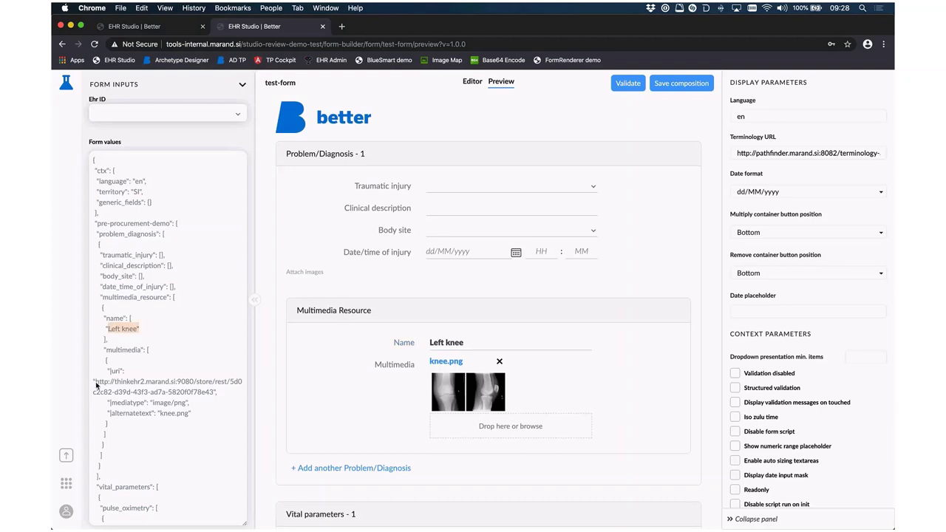
{"action": "left_click_drag", "start_coordinate": [96, 385], "coordinate": [215, 392]}
{"action": "key", "text": "super+c"}
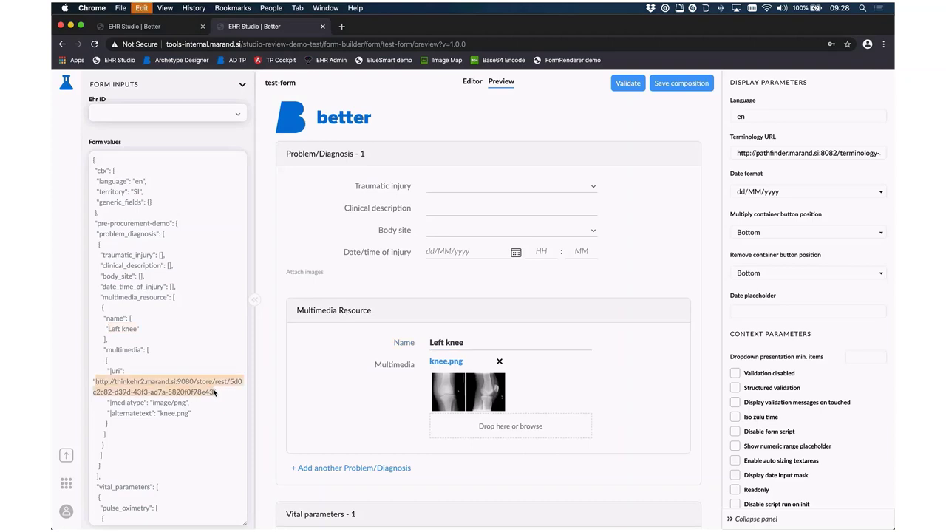
{"action": "key", "text": "super+t"}
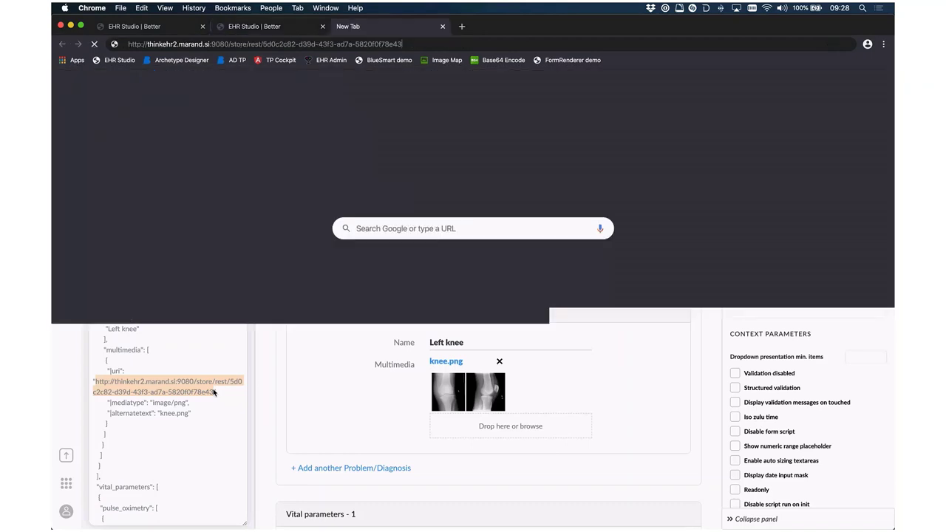
{"action": "key", "text": "super+v"}
{"action": "key", "text": "Return"}
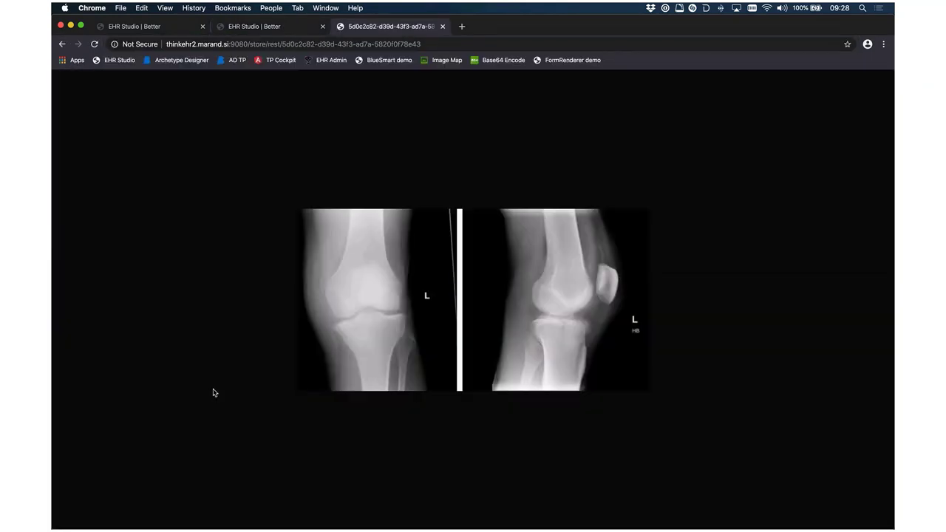
{"action": "key", "text": "super+w"}
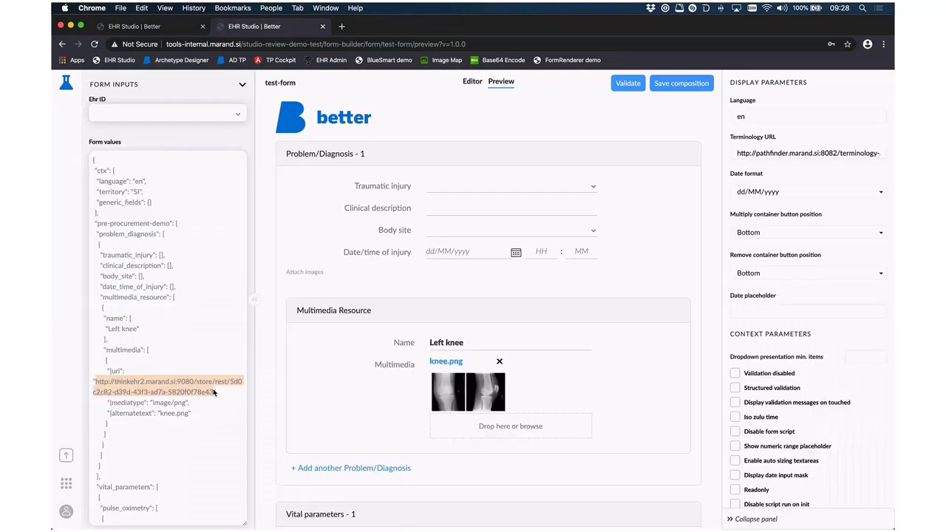
- Return to the EHR Studio home page
{"action": "scroll", "coordinate": [602, 444], "scroll_direction": "down", "scroll_amount": 5}
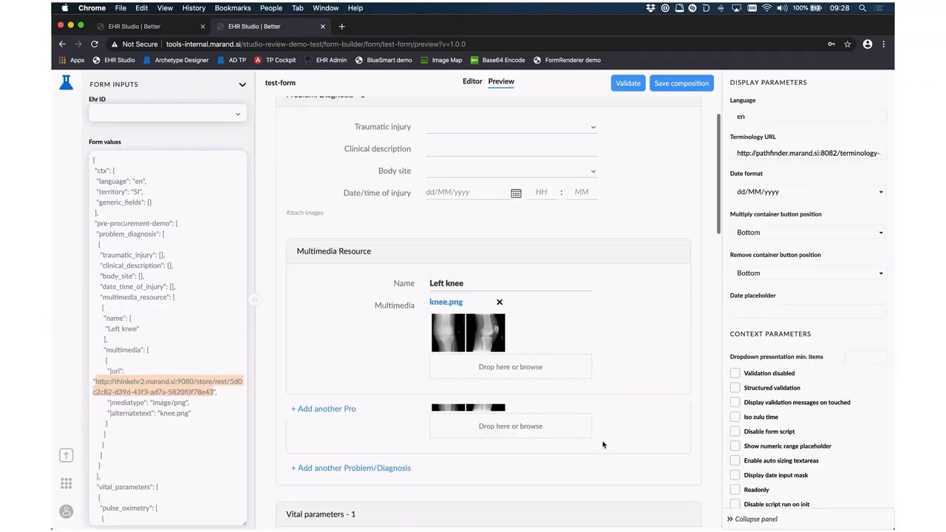
{"action": "scroll", "coordinate": [602, 444], "scroll_direction": "up", "scroll_amount": 5}
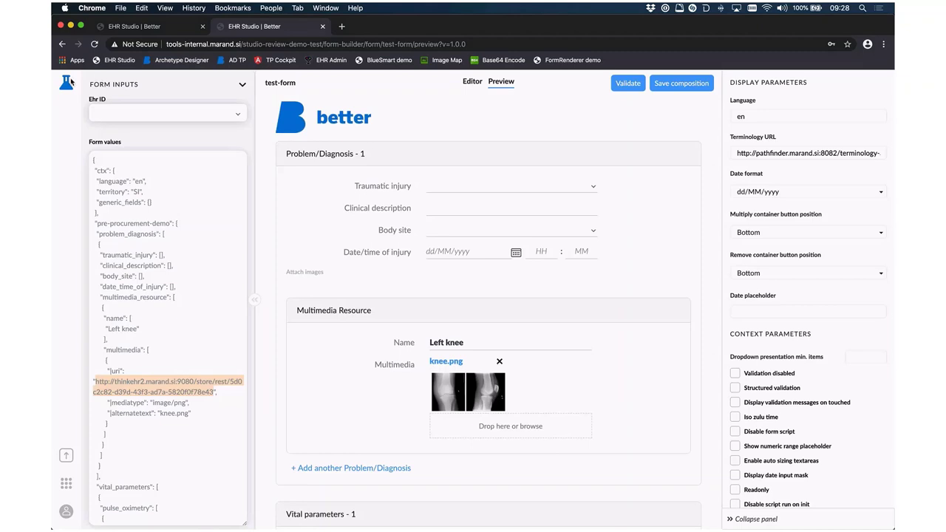
{"action": "left_click", "coordinate": [129, 61]}
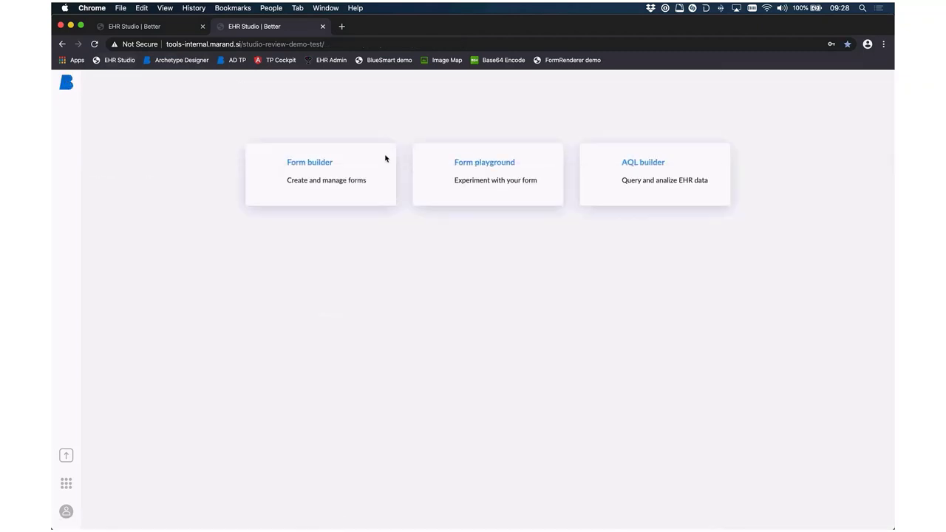
- Open the Form Features form from the Form builder's list of forms
{"action": "left_click", "coordinate": [307, 163]}
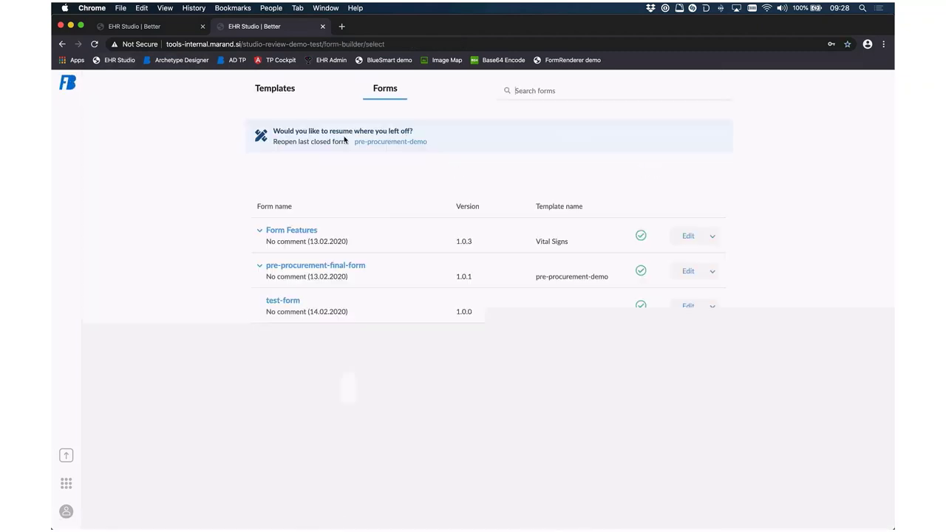
{"action": "left_click", "coordinate": [288, 234]}
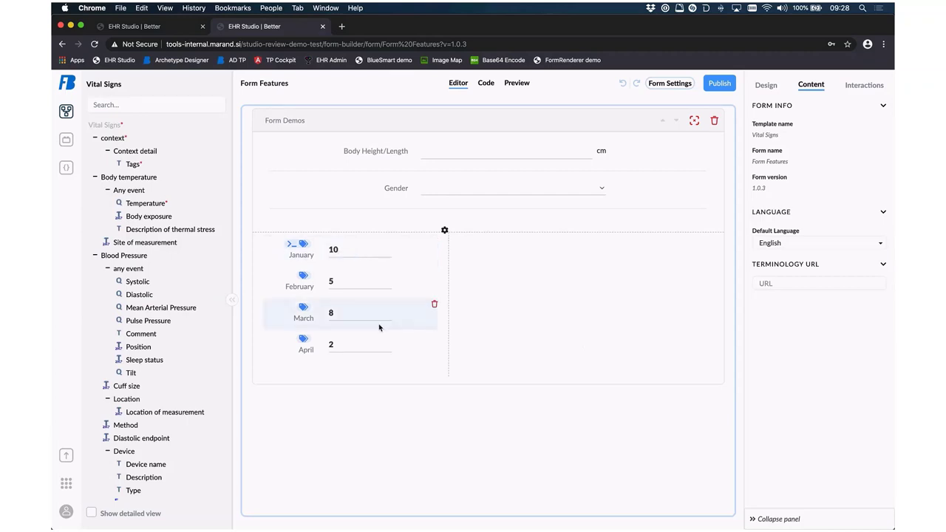
- Install Line Chart from the widget store and drop it in Form Demos' right column
{"action": "left_click", "coordinate": [67, 139]}
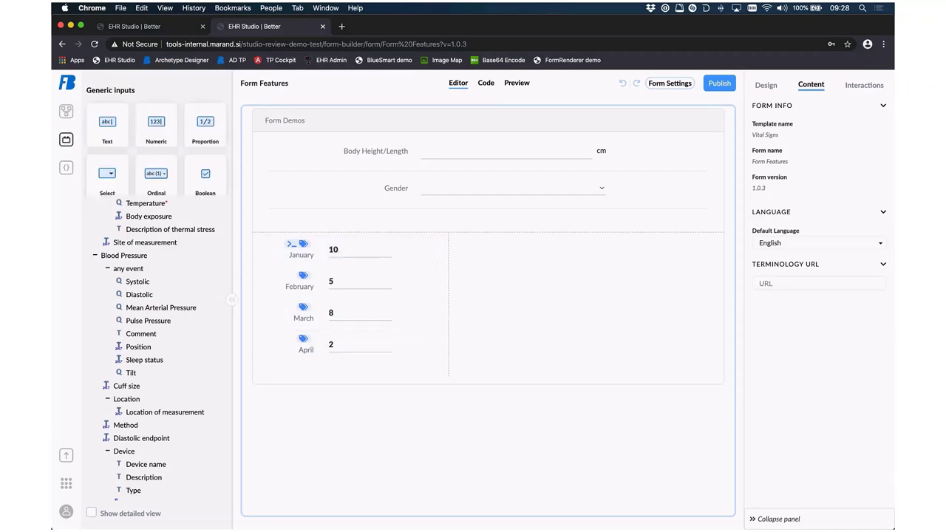
{"action": "left_click", "coordinate": [149, 518]}
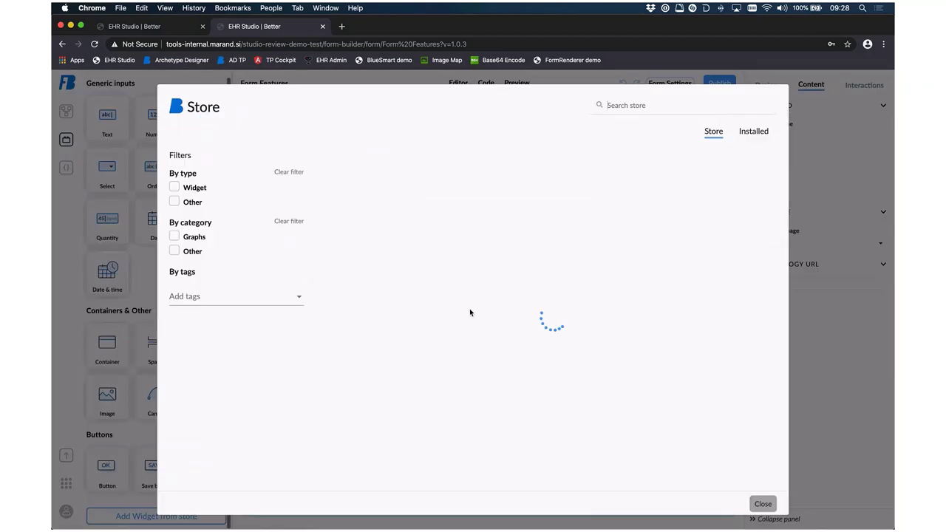
{"action": "scroll", "coordinate": [443, 451], "scroll_direction": "down", "scroll_amount": 2}
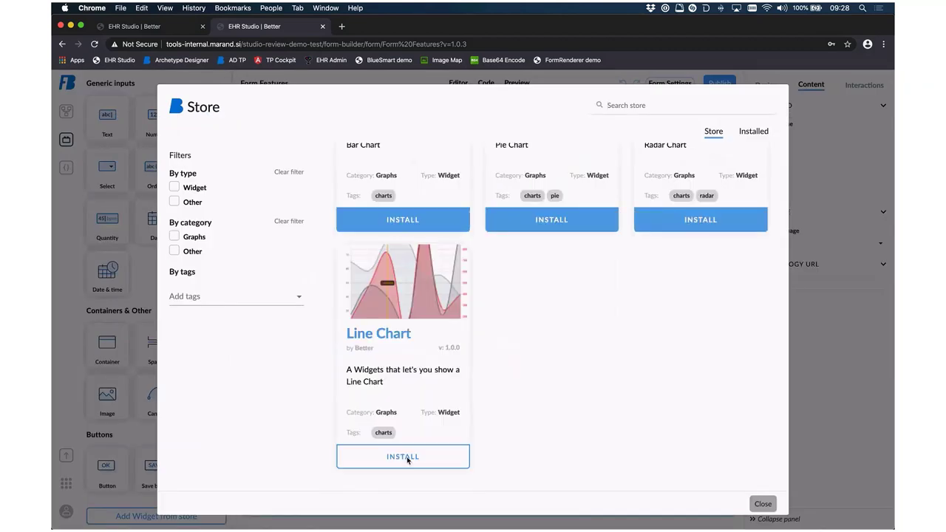
{"action": "left_click", "coordinate": [407, 458]}
{"action": "left_click", "coordinate": [762, 503]}
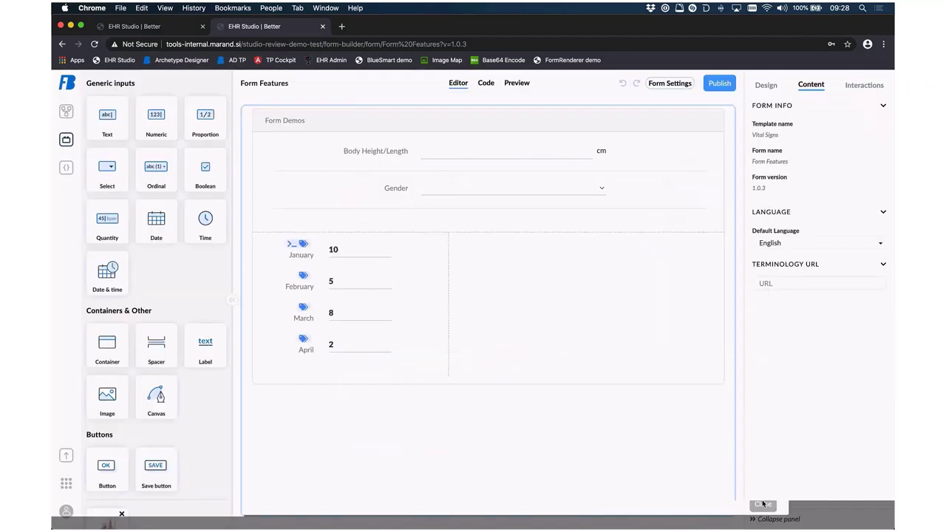
{"action": "scroll", "coordinate": [172, 402], "scroll_direction": "down", "scroll_amount": 1}
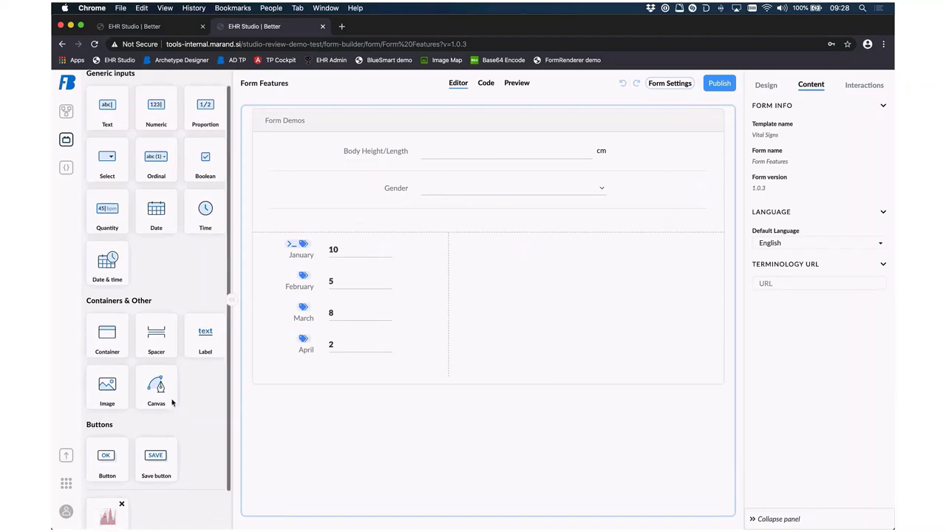
{"action": "scroll", "coordinate": [172, 402], "scroll_direction": "down", "scroll_amount": 2}
{"action": "left_click_drag", "start_coordinate": [602, 287], "coordinate": [602, 286]}
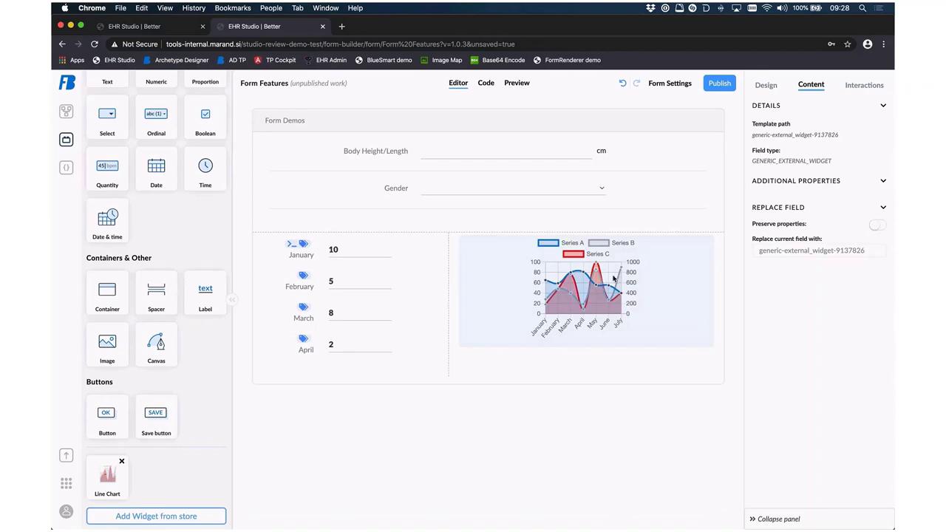
- Add the tag 'chart' to the line chart in its Interactions settings
{"action": "left_click", "coordinate": [863, 84]}
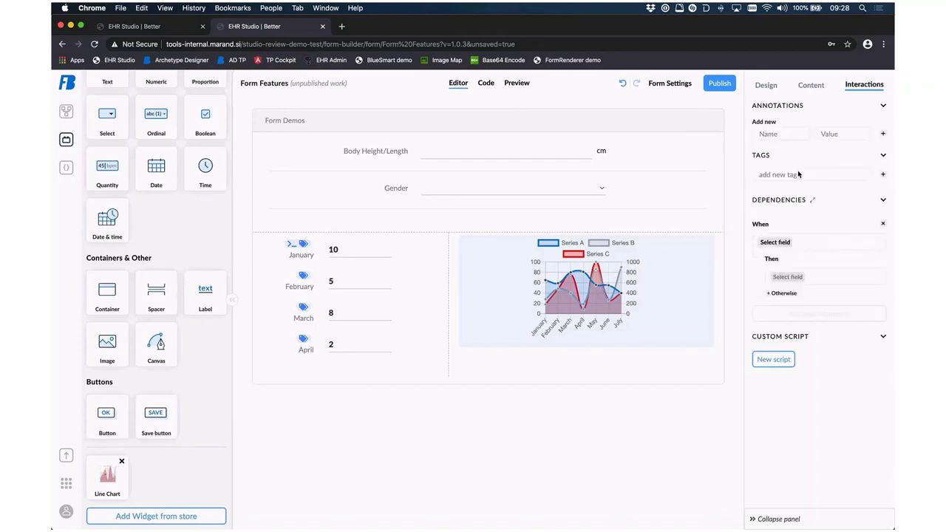
{"action": "left_click", "coordinate": [798, 173]}
{"action": "type", "text": "chart"}
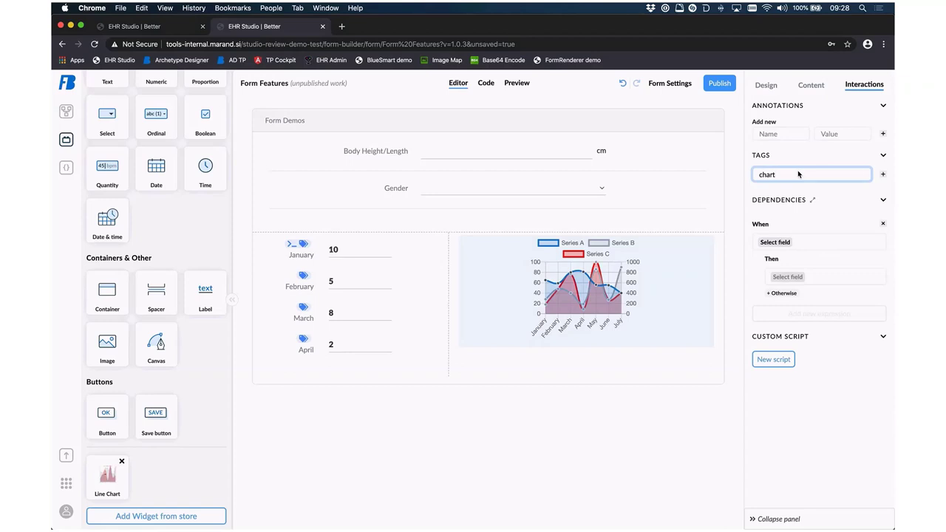
{"action": "key", "text": "Return"}
- Review the January field's script that feeds the four month values to the chart, then preview
{"action": "left_click", "coordinate": [332, 252]}
{"action": "left_click", "coordinate": [771, 373]}
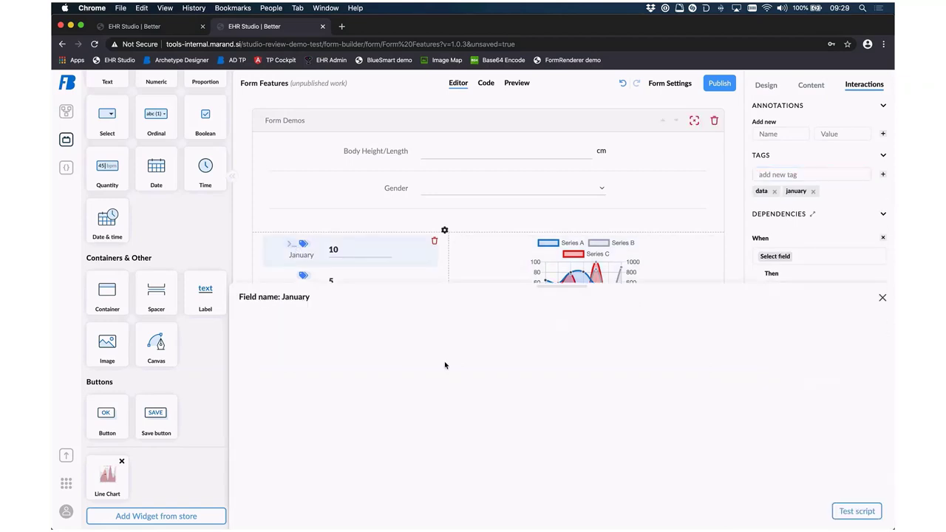
{"action": "left_click_drag", "start_coordinate": [281, 335], "coordinate": [440, 370]}
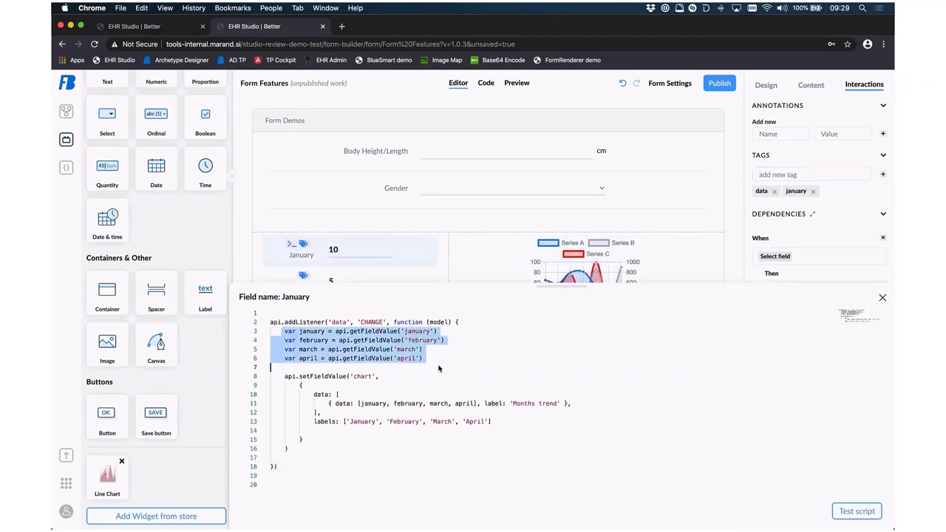
{"action": "left_click_drag", "start_coordinate": [282, 376], "coordinate": [379, 376]}
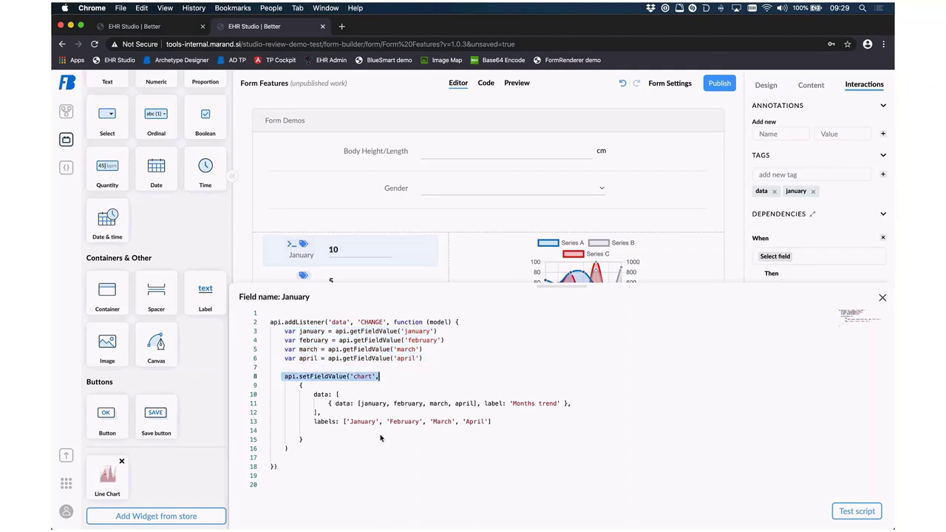
{"action": "left_click", "coordinate": [380, 438], "text": "shift"}
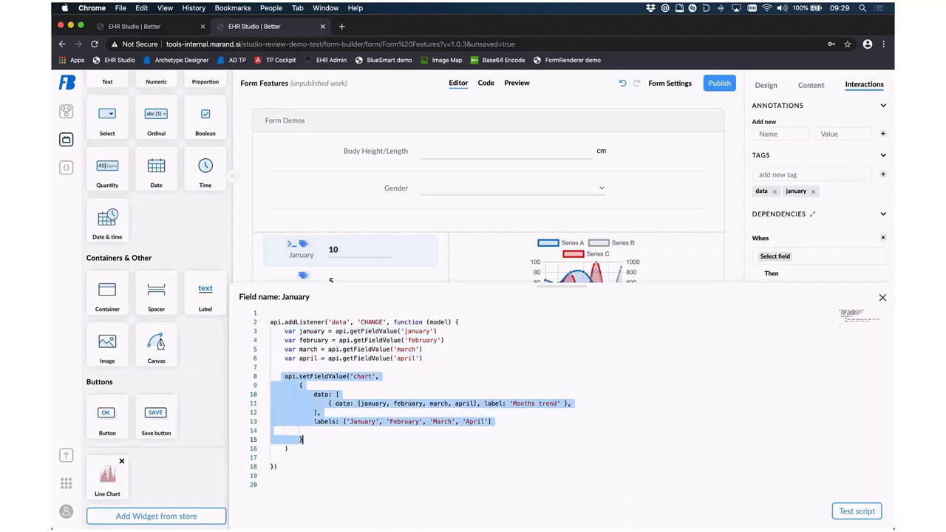
{"action": "left_click", "coordinate": [882, 296]}
{"action": "left_click", "coordinate": [518, 83]}
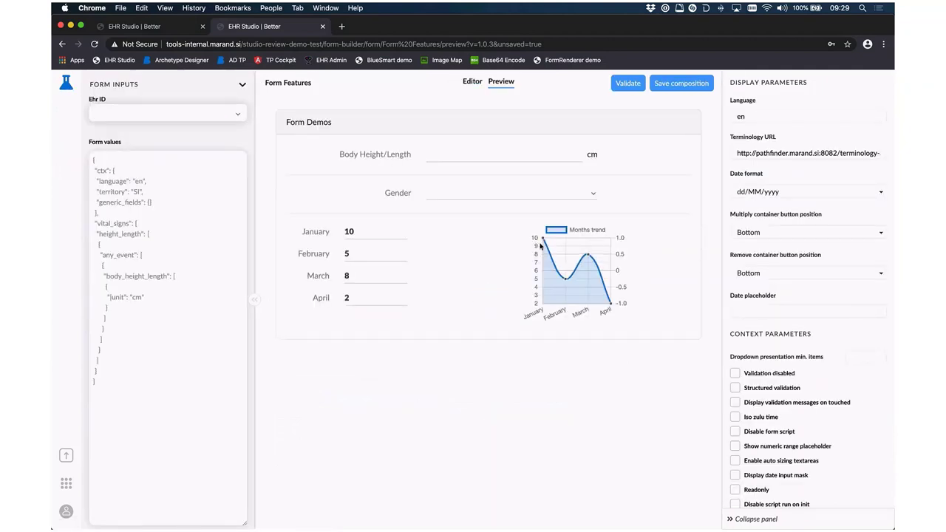
- Change February to 7 and April to 12 in the preview, then return to the editor
{"action": "left_click", "coordinate": [363, 256]}
{"action": "key", "text": "BackSpace"}
{"action": "type", "text": "7"}
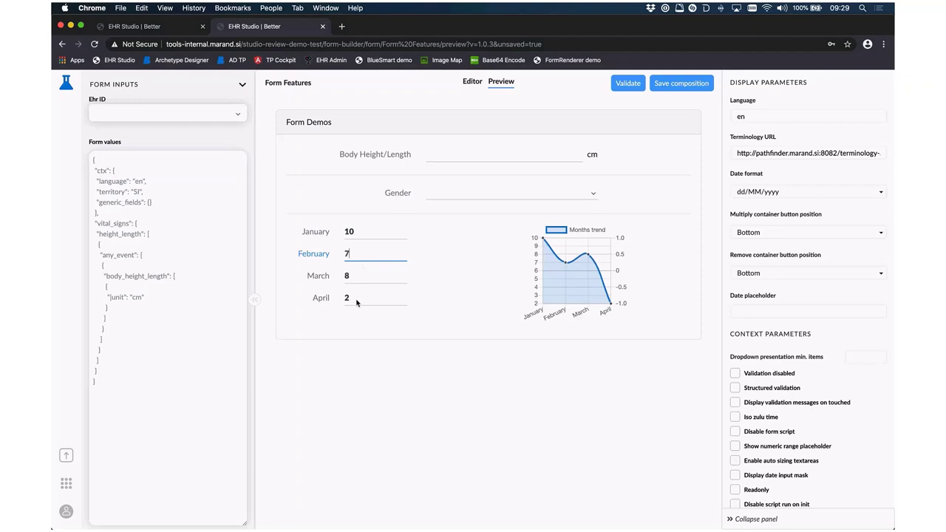
{"action": "left_click", "coordinate": [356, 303]}
{"action": "key", "text": "BackSpace"}
{"action": "type", "text": "12"}
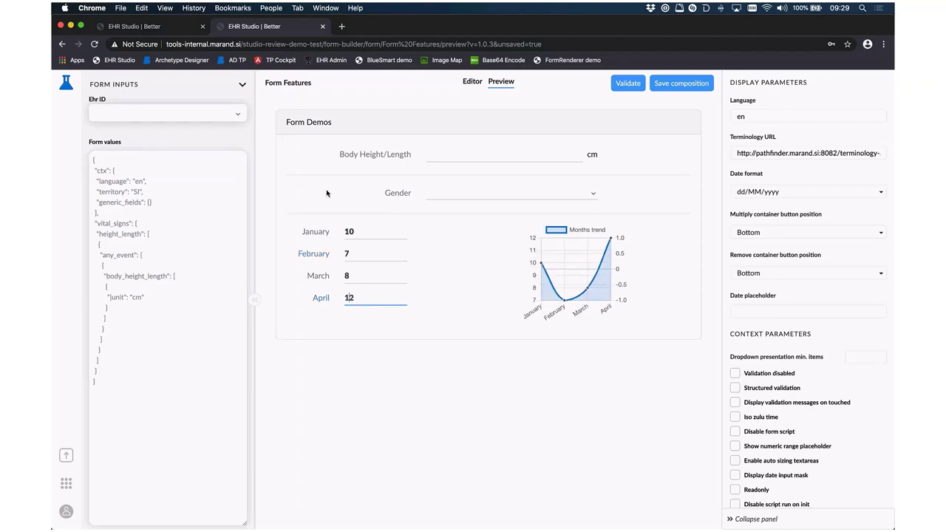
{"action": "left_click", "coordinate": [472, 81]}
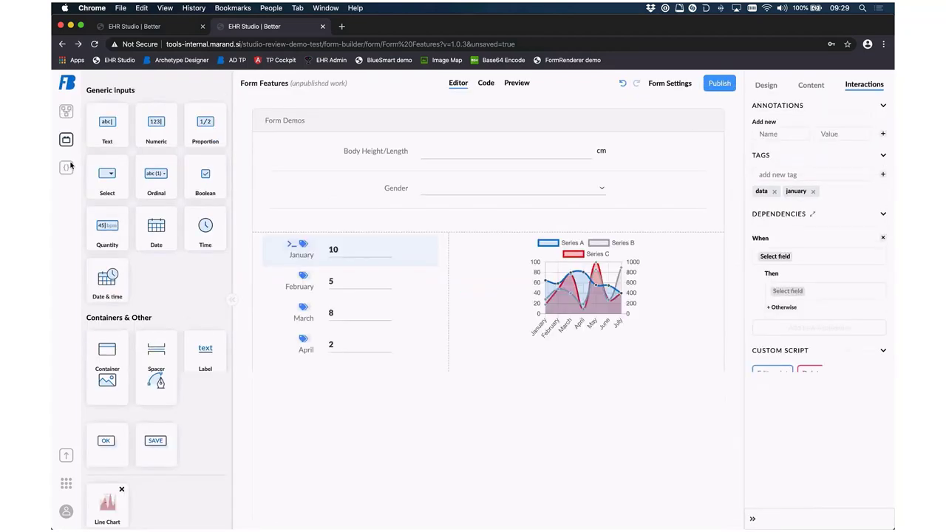
- Add a custom form variable named 'height' with AQL as its source
{"action": "left_click", "coordinate": [66, 169]}
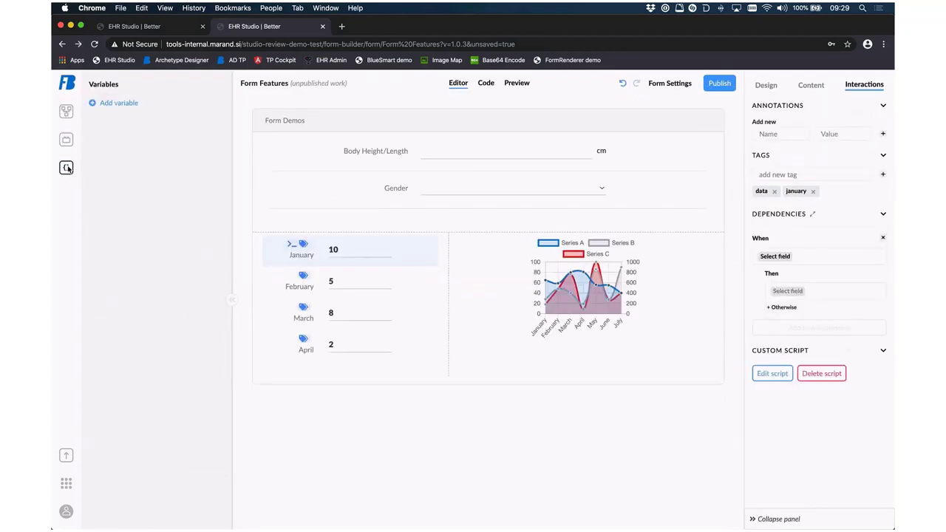
{"action": "left_click", "coordinate": [118, 103]}
{"action": "left_click", "coordinate": [189, 121]}
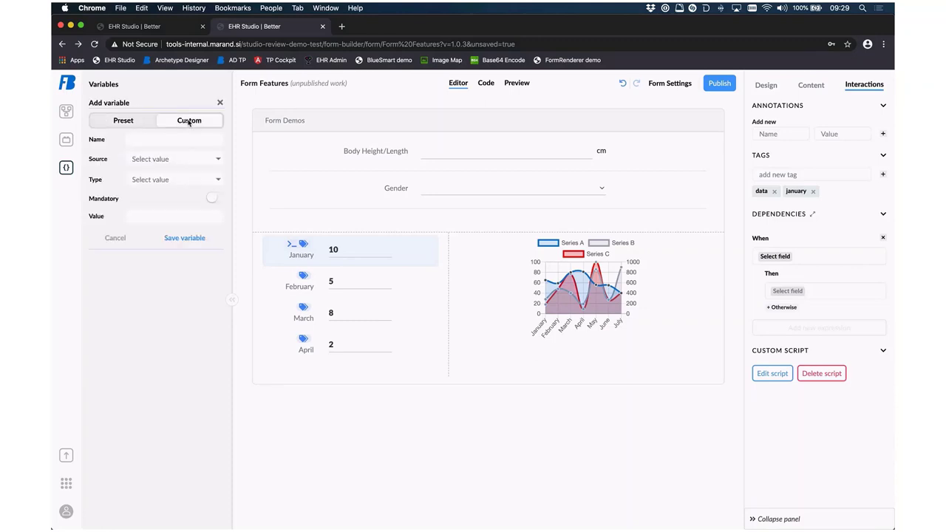
{"action": "left_click", "coordinate": [183, 139]}
{"action": "type", "text": "height"}
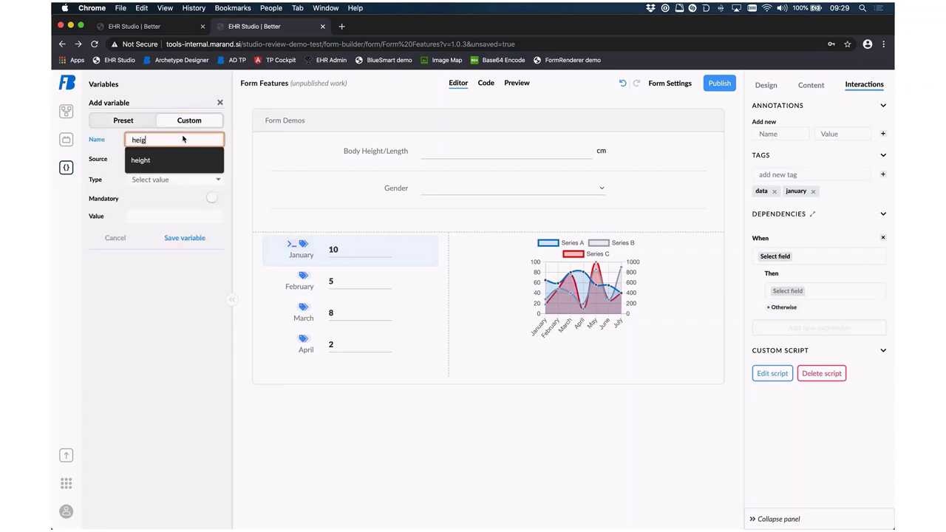
{"action": "left_click", "coordinate": [206, 161]}
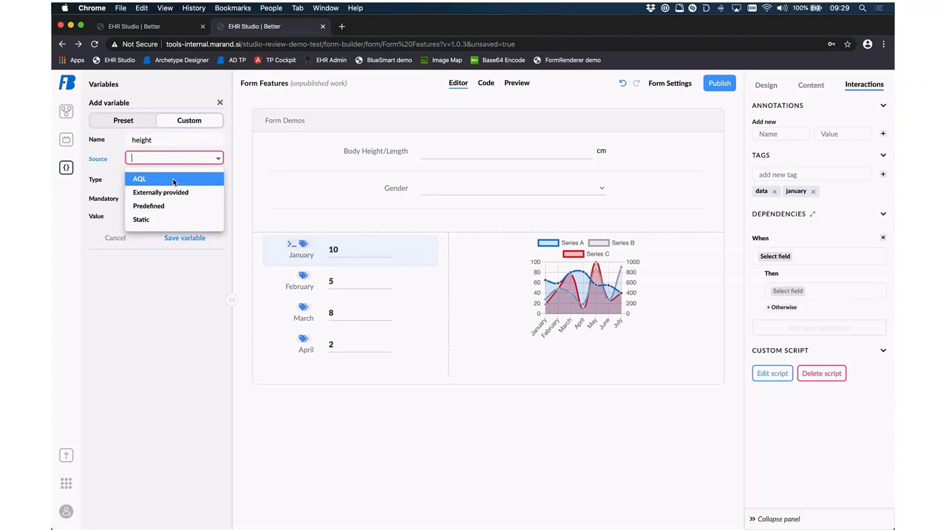
{"action": "left_click", "coordinate": [203, 177]}
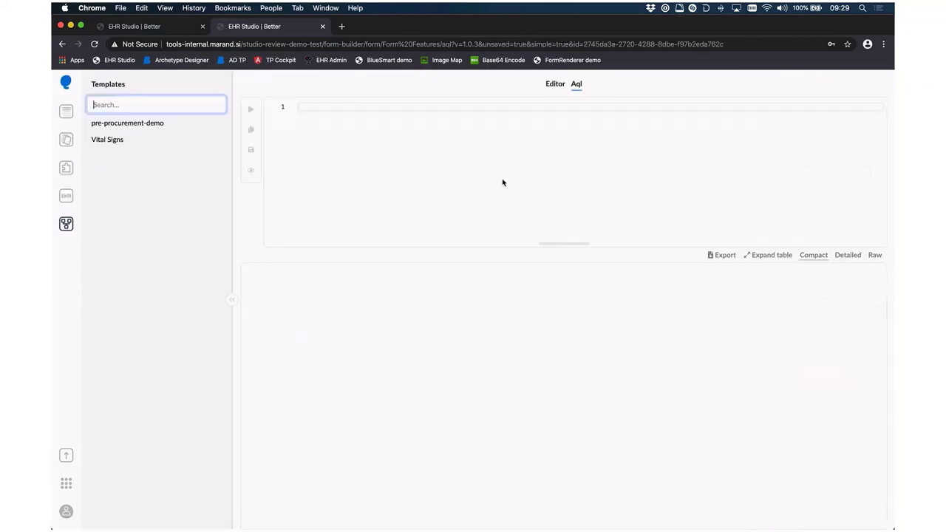
- Build the AQL query from Vital Signs Body Height/Length, limit it to 1, and save the variable
{"action": "left_click", "coordinate": [117, 141]}
{"action": "scroll", "coordinate": [150, 320], "scroll_direction": "down", "scroll_amount": 10}
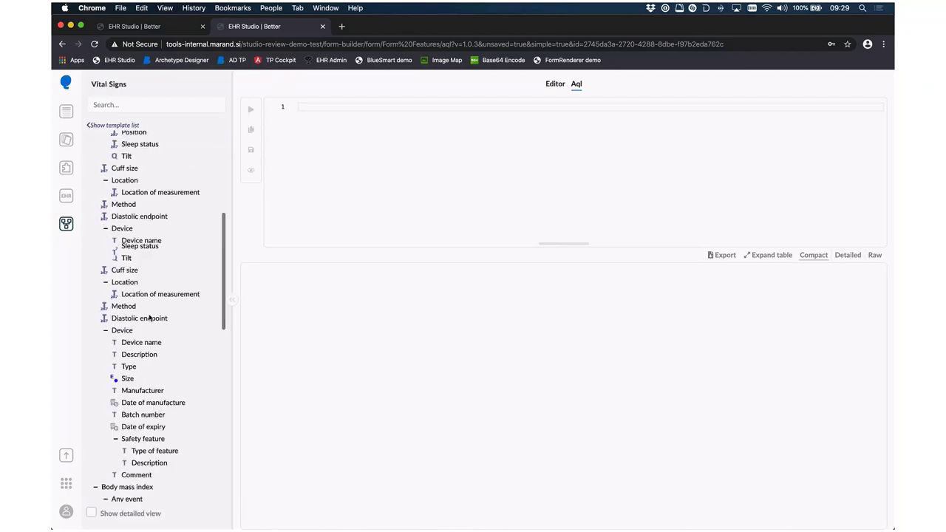
{"action": "left_click_drag", "start_coordinate": [148, 316], "coordinate": [351, 160]}
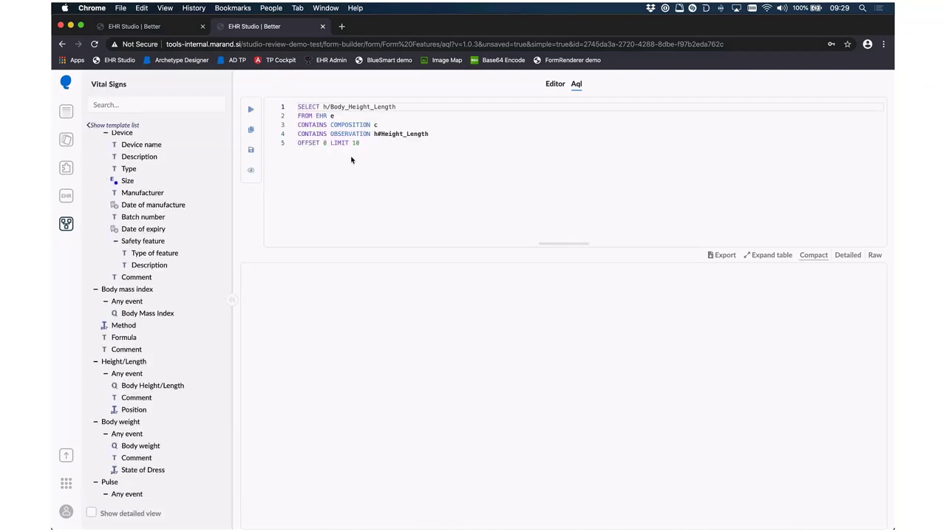
{"action": "left_click", "coordinate": [365, 145]}
{"action": "key", "text": "BackSpace"}
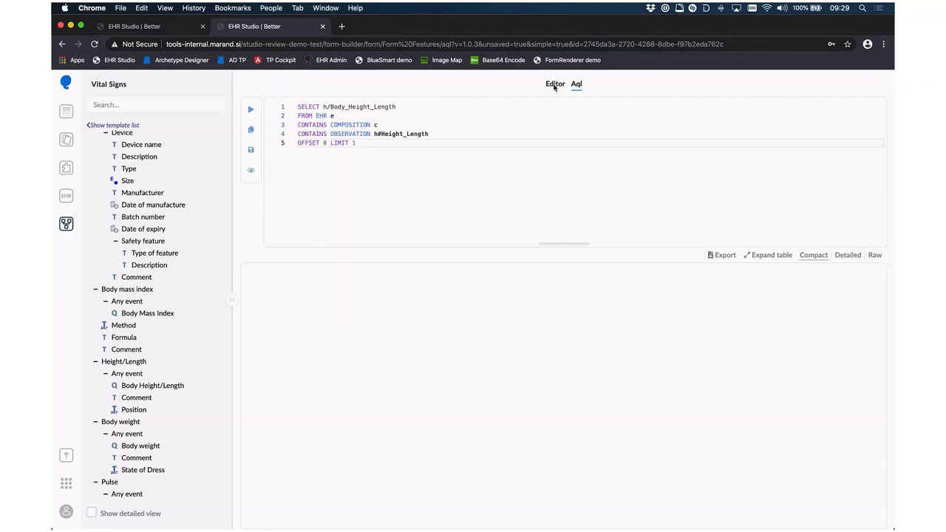
{"action": "left_click", "coordinate": [554, 85]}
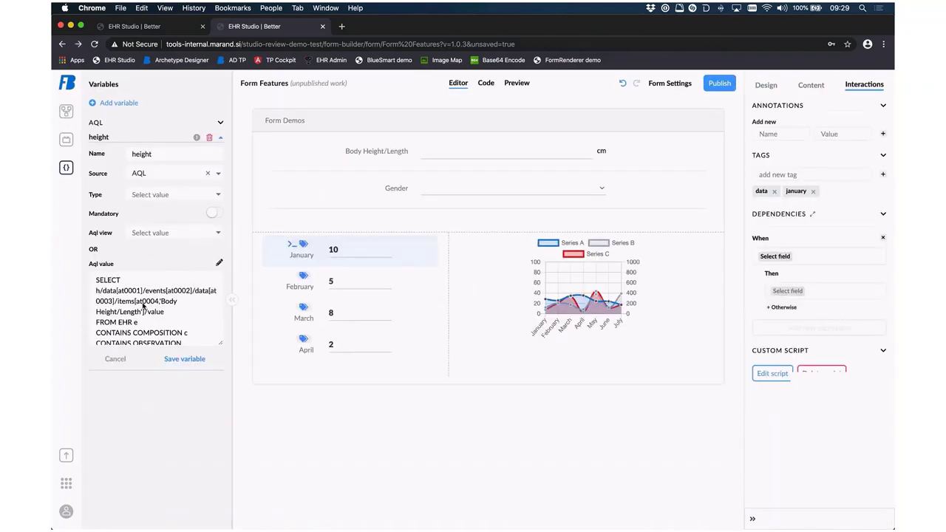
{"action": "scroll", "coordinate": [143, 305], "scroll_direction": "down", "scroll_amount": 3}
{"action": "scroll", "coordinate": [148, 311], "scroll_direction": "up", "scroll_amount": 3}
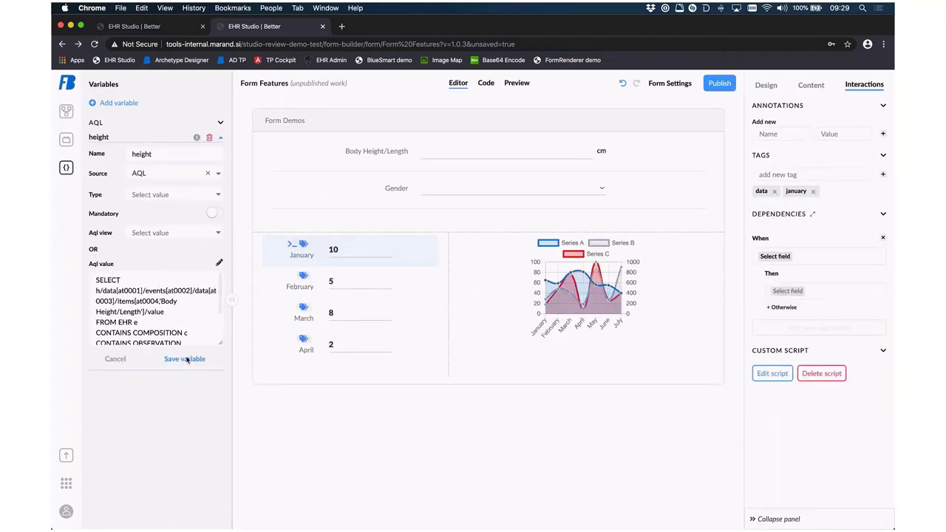
{"action": "left_click", "coordinate": [186, 359]}
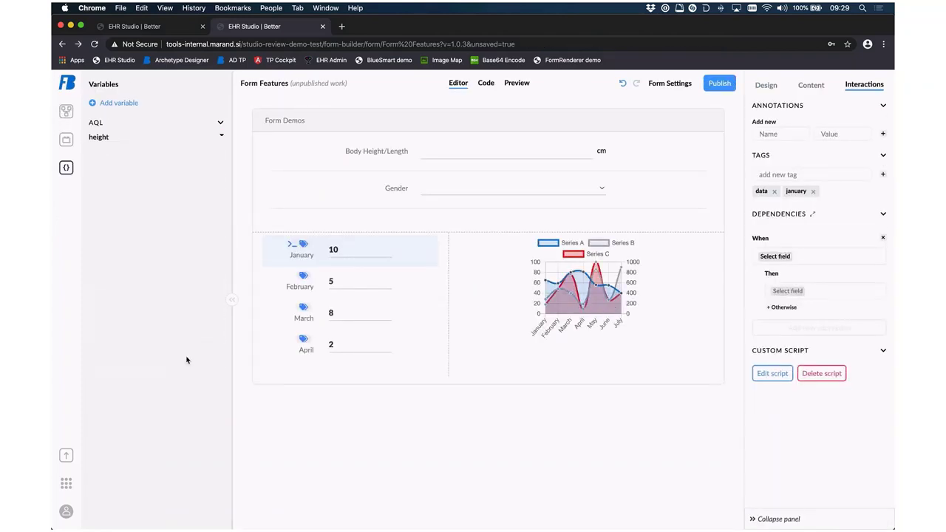
- Add a Button widget below the Body Height/Length field
{"action": "left_click", "coordinate": [65, 140]}
{"action": "scroll", "coordinate": [106, 323], "scroll_direction": "down", "scroll_amount": 3}
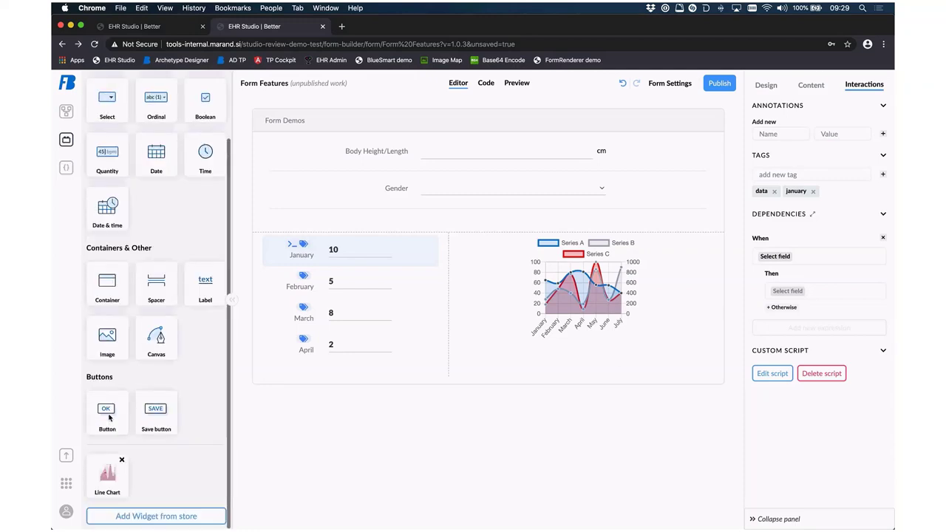
{"action": "left_click_drag", "start_coordinate": [107, 414], "coordinate": [308, 154]}
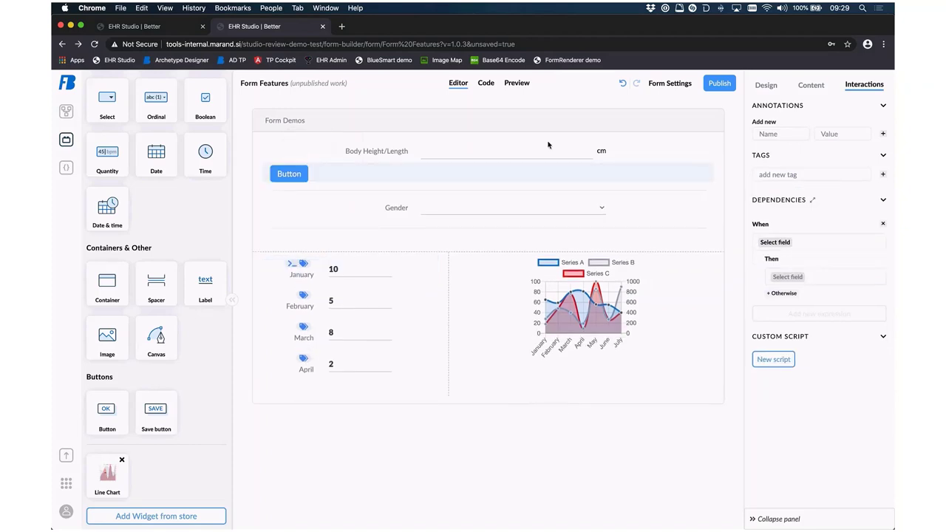
- Add a rule: when Button is clicked, set Body Height/Length magnitude from the height variable
{"action": "left_click", "coordinate": [781, 247]}
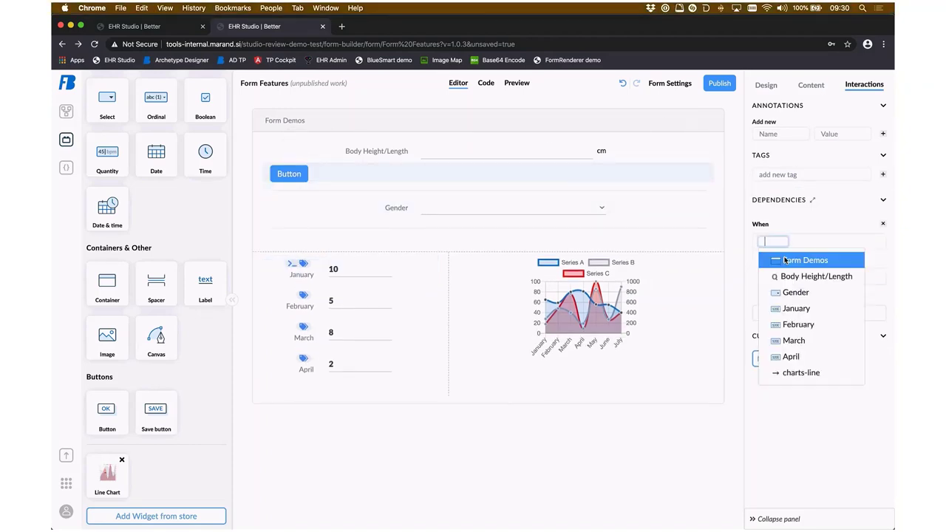
{"action": "scroll", "coordinate": [805, 354], "scroll_direction": "down", "scroll_amount": 1}
{"action": "left_click", "coordinate": [805, 372]}
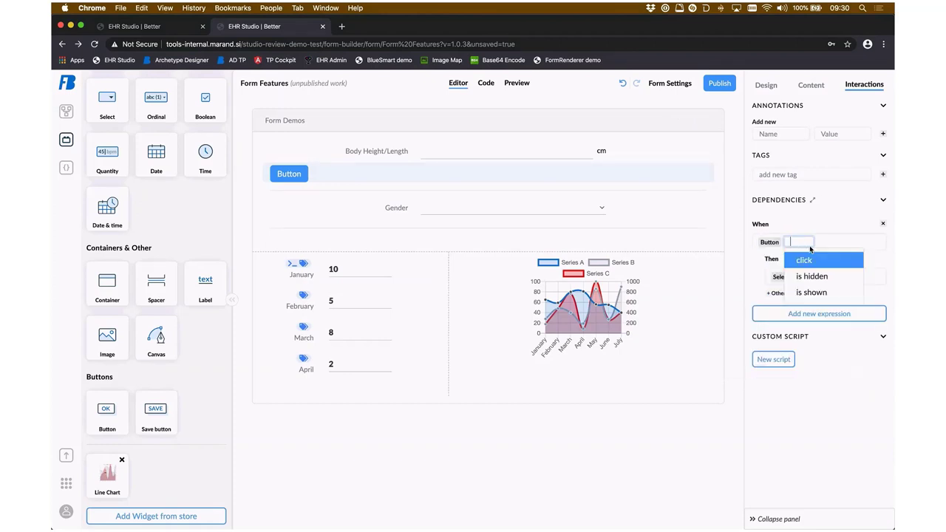
{"action": "left_click", "coordinate": [809, 260]}
{"action": "left_click", "coordinate": [810, 284]}
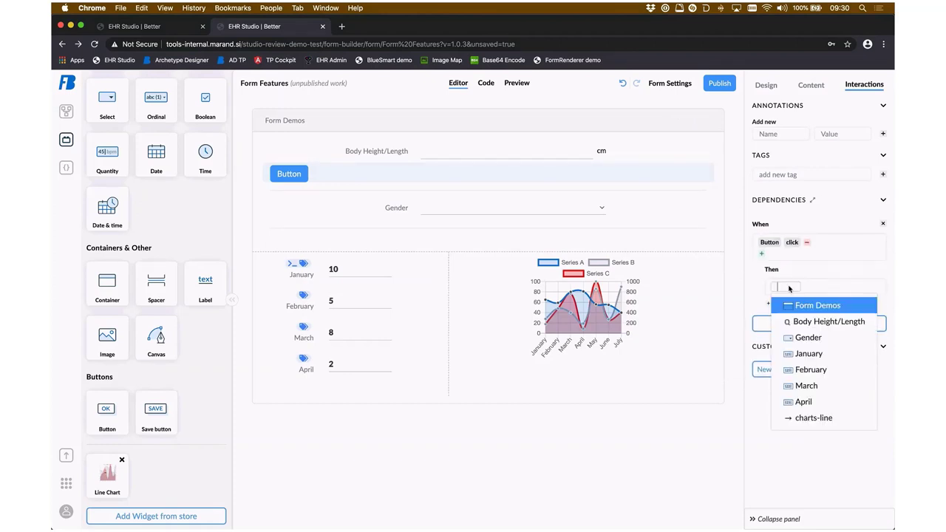
{"action": "left_click", "coordinate": [810, 323]}
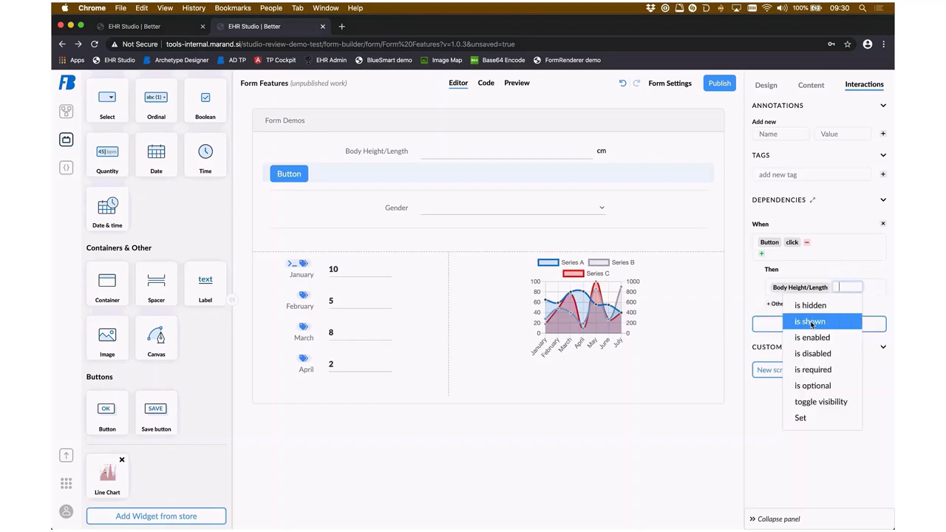
{"action": "left_click", "coordinate": [813, 419]}
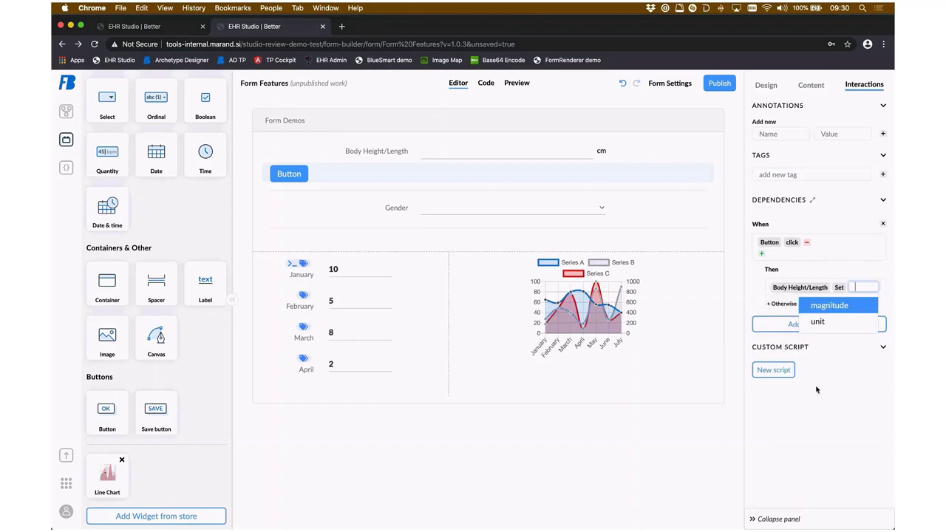
{"action": "left_click", "coordinate": [825, 305]}
{"action": "left_click", "coordinate": [810, 333]}
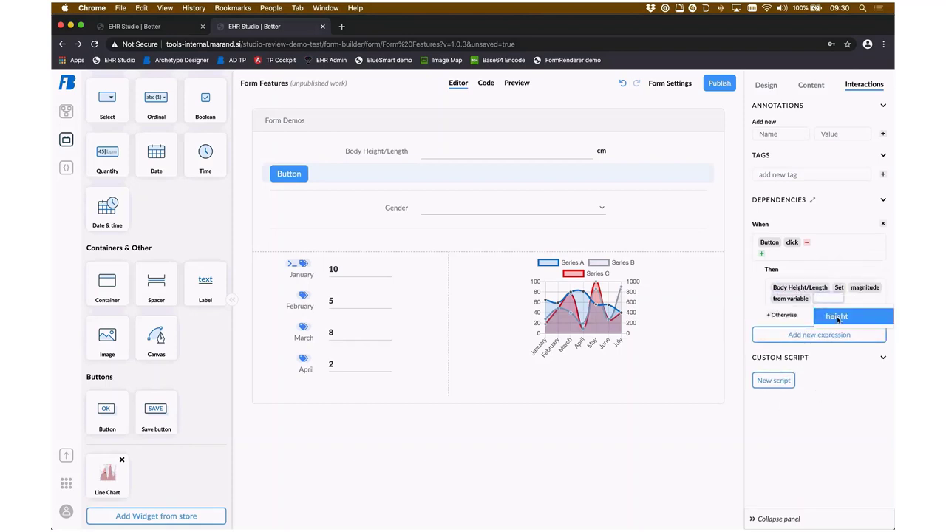
{"action": "left_click", "coordinate": [836, 316]}
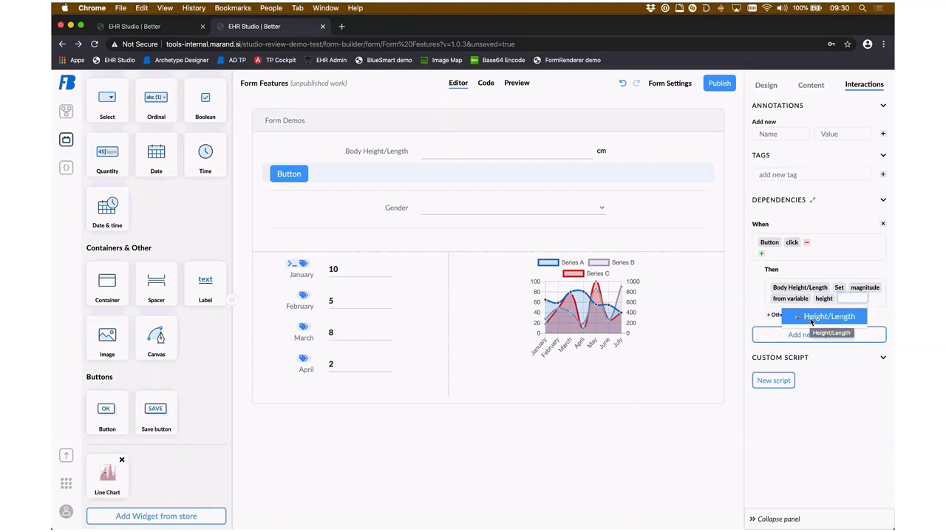
{"action": "left_click", "coordinate": [812, 321]}
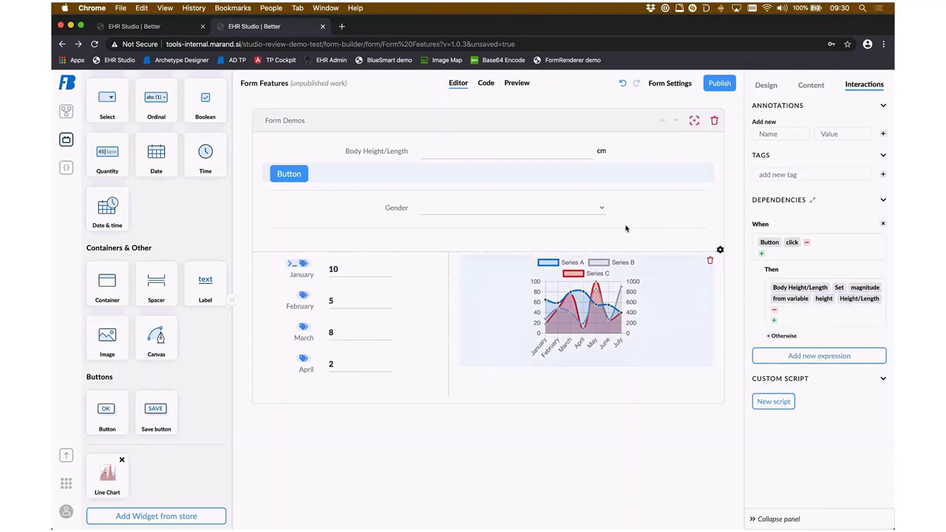
- Preview the form and press Button, filling Body Height/Length with 193 cm
{"action": "left_click", "coordinate": [522, 85]}
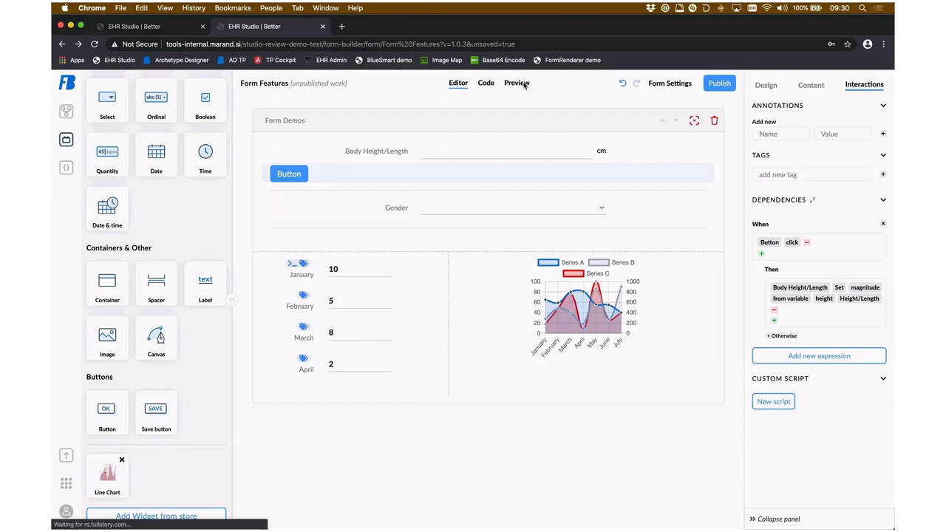
{"action": "left_click", "coordinate": [301, 184]}
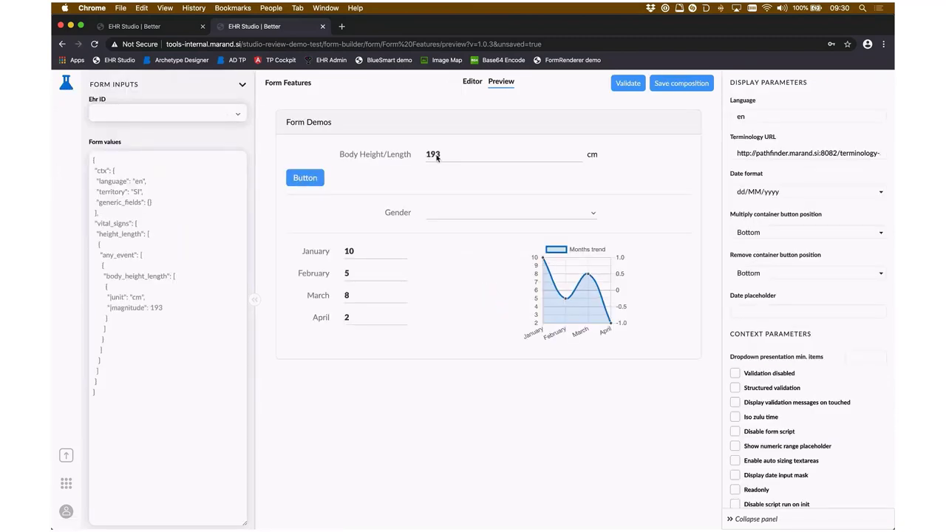
{"action": "mouse_move", "coordinate": [52, 317]}
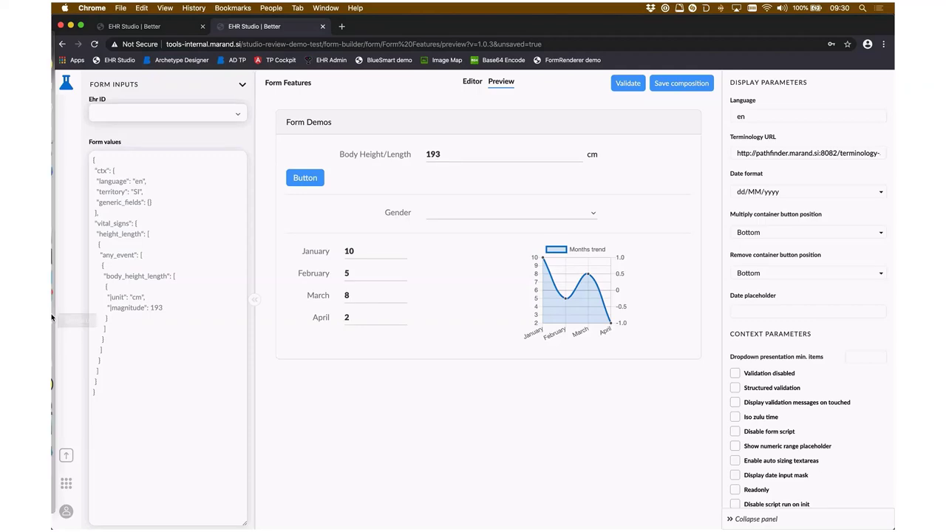
{"action": "left_click", "coordinate": [63, 361]}
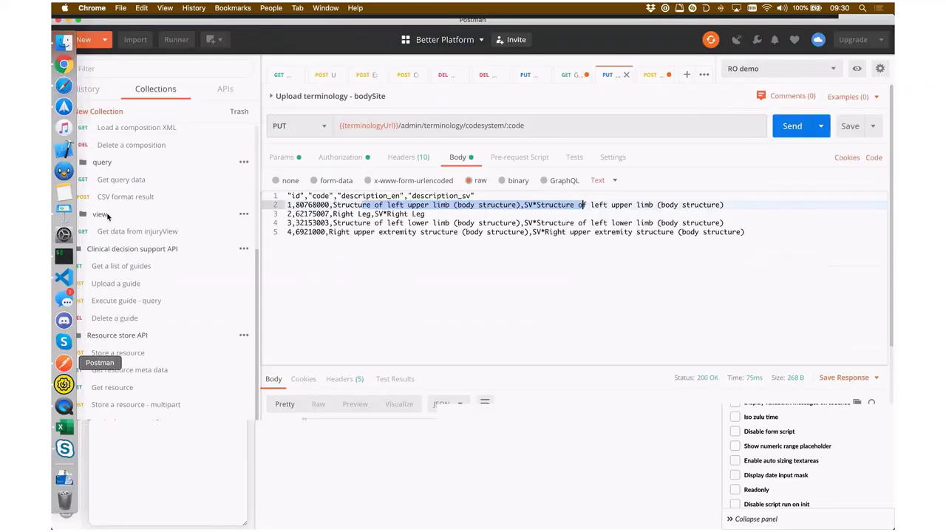
{"action": "left_click", "coordinate": [126, 192]}
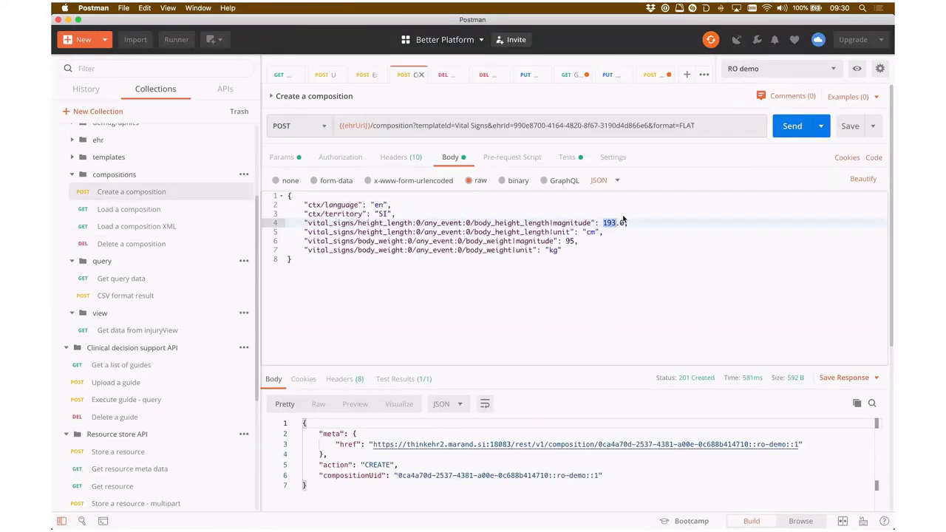
{"action": "key", "text": "super+Tab"}
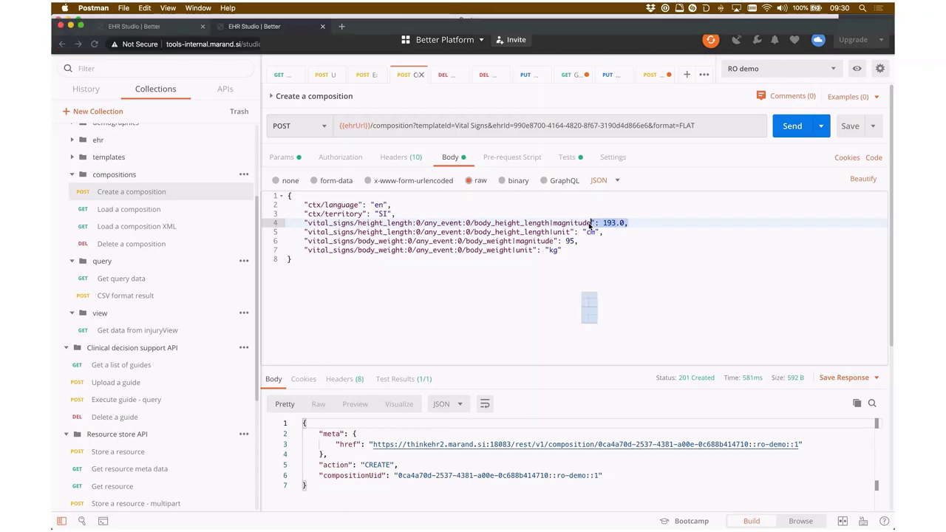
{"action": "left_click", "coordinate": [564, 214]}
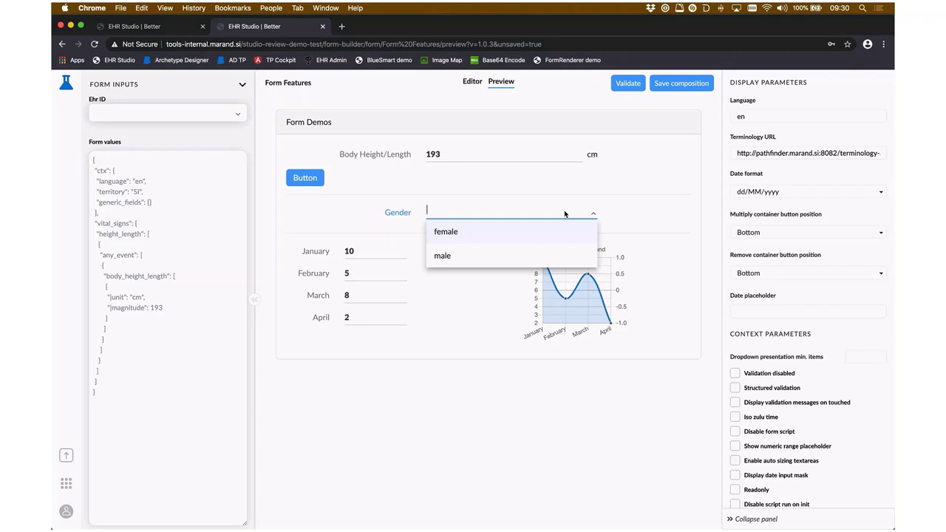
- Back in the editor, set the Gender field's presentation to an interactive image
{"action": "left_click", "coordinate": [492, 219]}
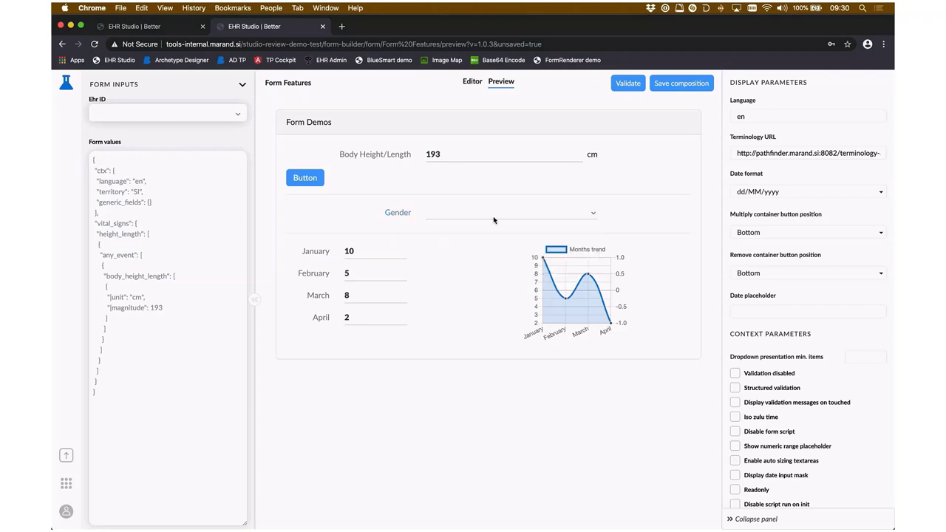
{"action": "left_click", "coordinate": [470, 81]}
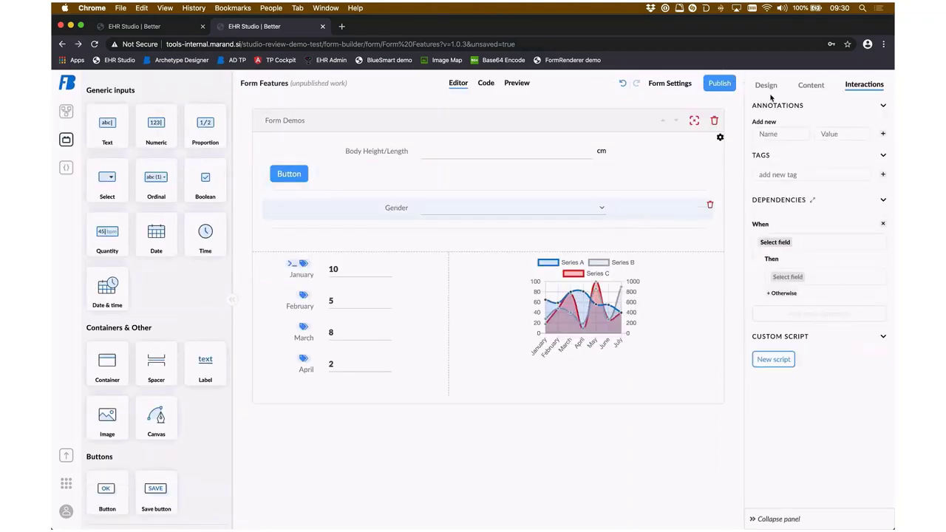
{"action": "left_click", "coordinate": [772, 86]}
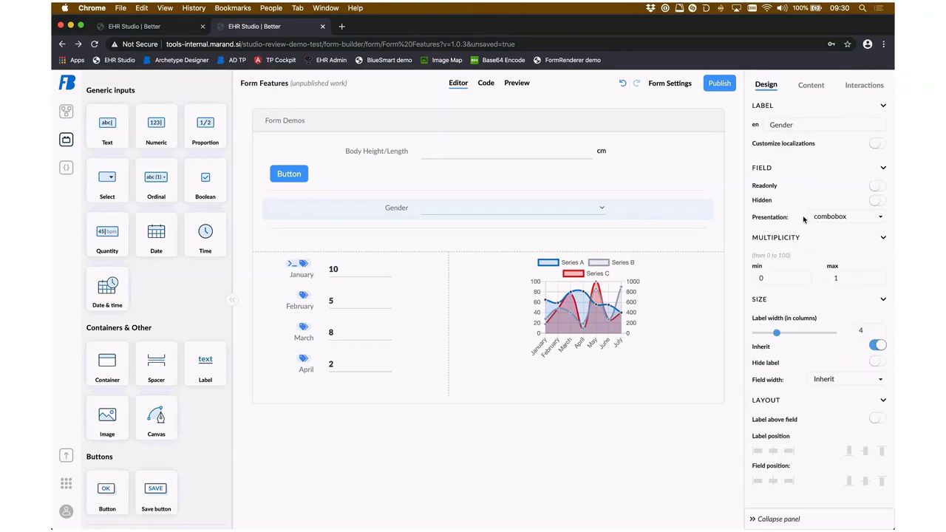
{"action": "left_click", "coordinate": [836, 216]}
{"action": "left_click", "coordinate": [835, 280]}
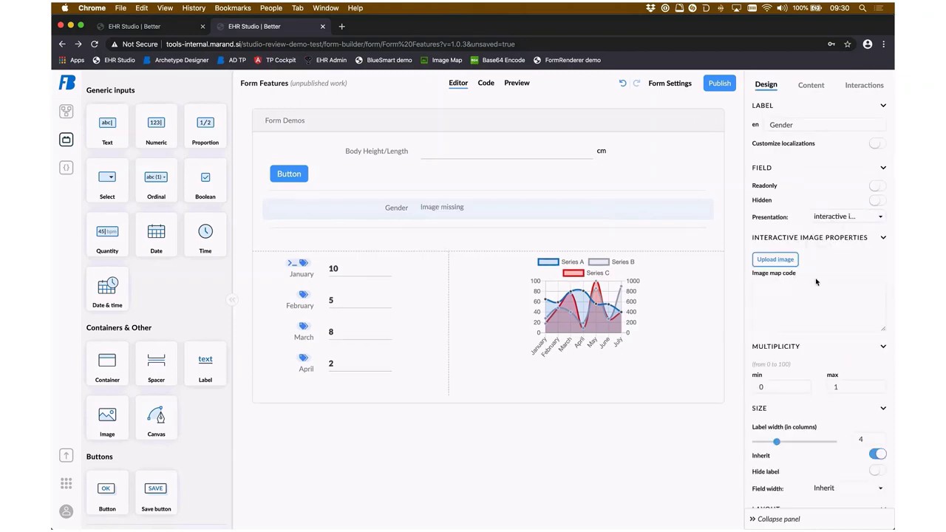
- Upload boy_girl.jpg from the ImageMap folder as the Gender image and focus its map code box
{"action": "left_click", "coordinate": [775, 259]}
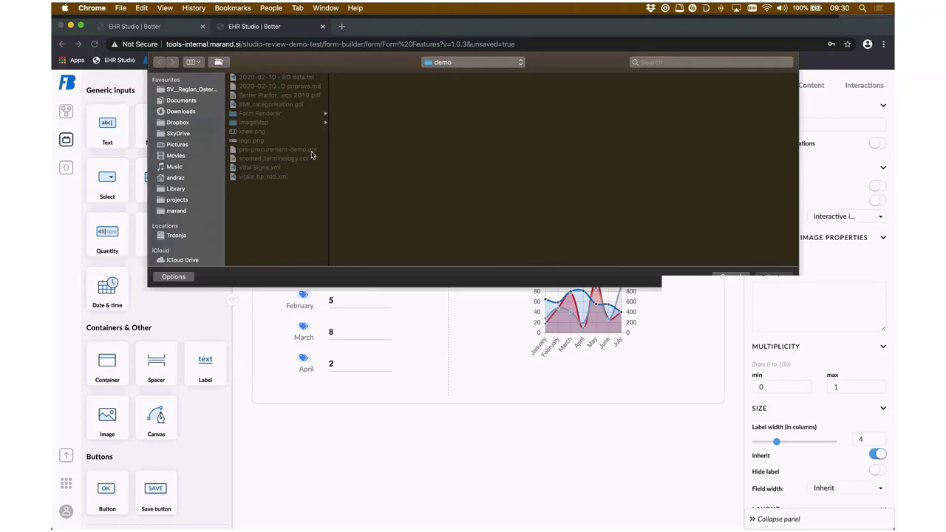
{"action": "left_click", "coordinate": [258, 124]}
{"action": "left_click", "coordinate": [356, 89]}
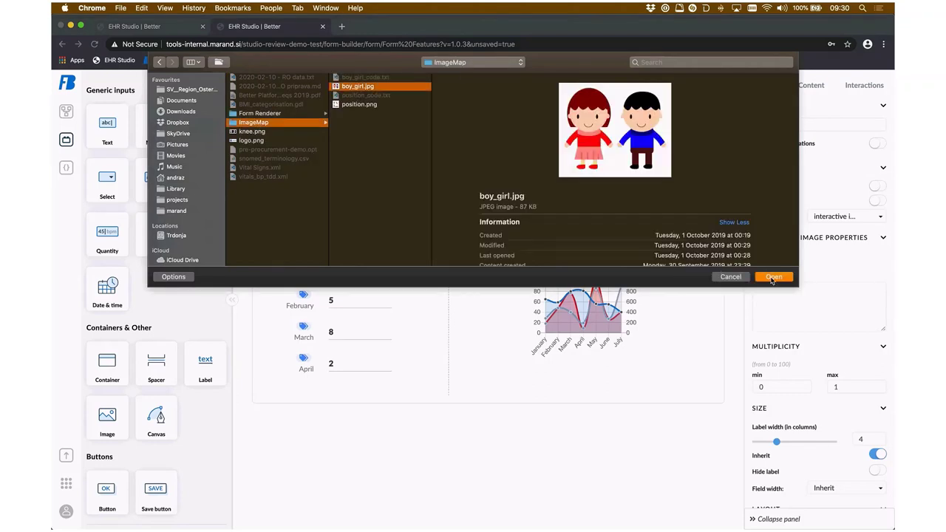
{"action": "left_click", "coordinate": [772, 278]}
{"action": "left_click", "coordinate": [794, 316]}
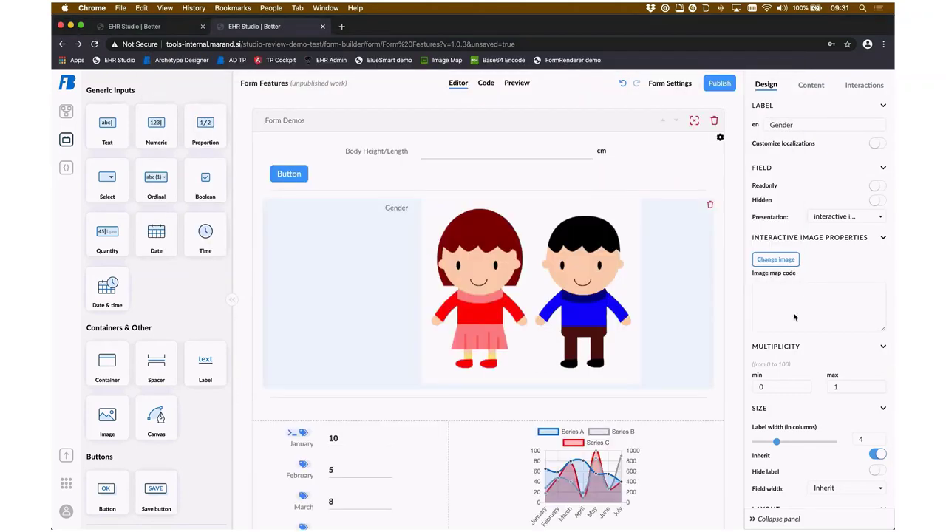
{"action": "key", "text": "super+Tab"}
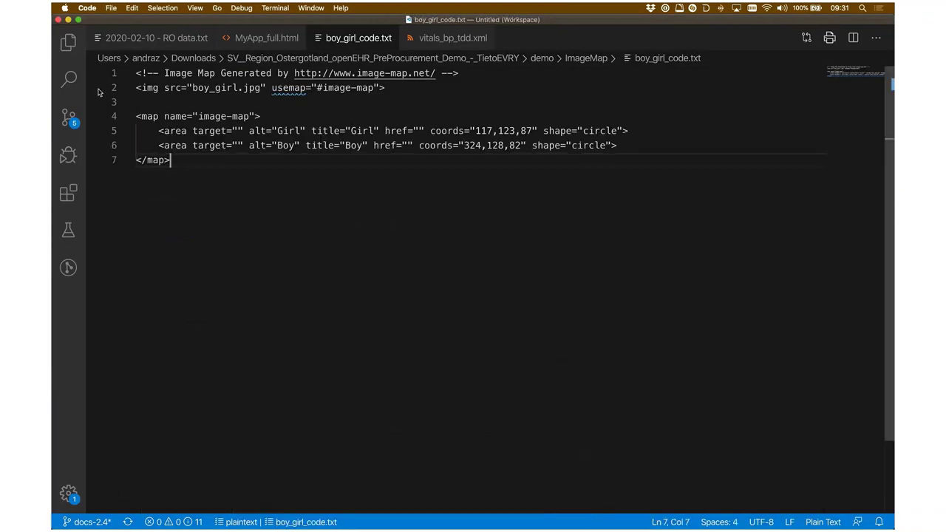
- Paste the boy_girl map code from VS Code into Image map code, then open image-map.net
{"action": "left_click", "coordinate": [98, 88], "text": "shift"}
{"action": "key", "text": "super+c"}
{"action": "key", "text": "super+Tab"}
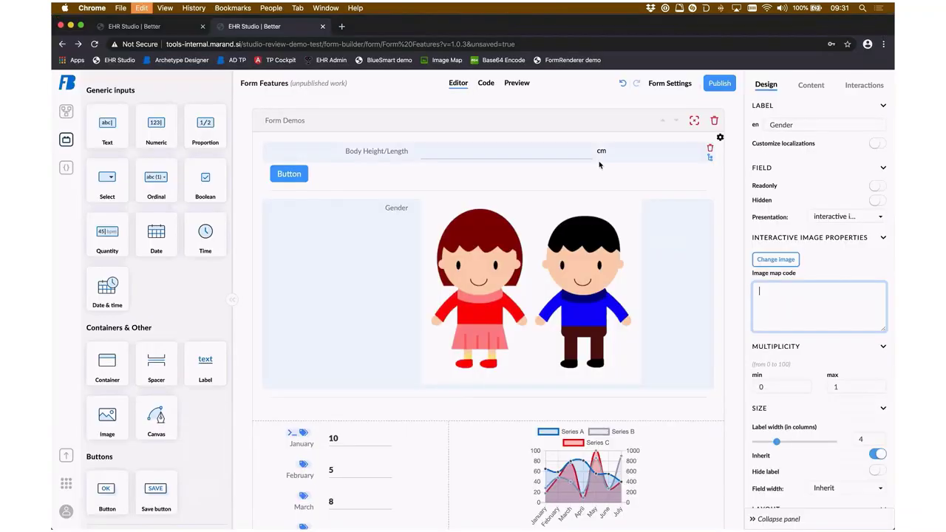
{"action": "key", "text": "super+v"}
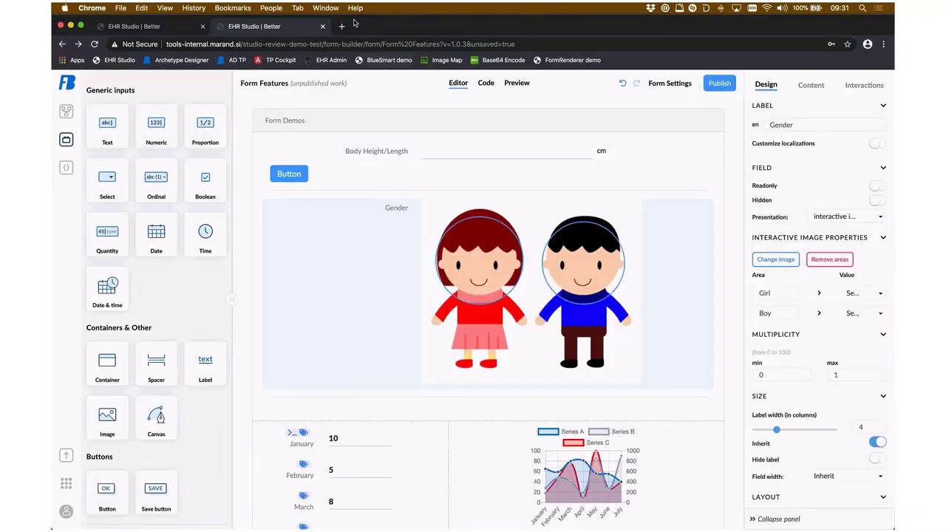
{"action": "left_click", "coordinate": [342, 27]}
{"action": "left_click", "coordinate": [447, 64]}
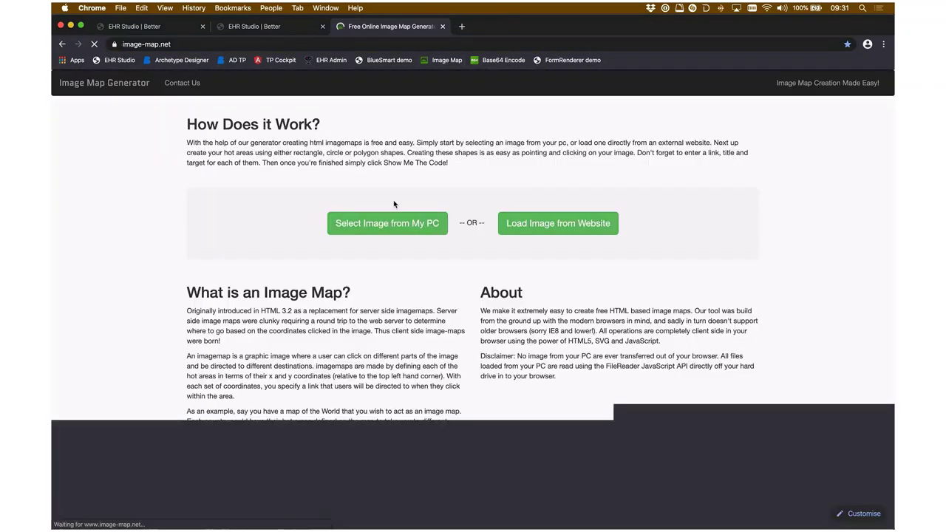
- Load boy_girl.jpg into the generator and draw a circle area titled 'girl' over her head
{"action": "left_click", "coordinate": [388, 221]}
{"action": "double_click", "coordinate": [255, 86]}
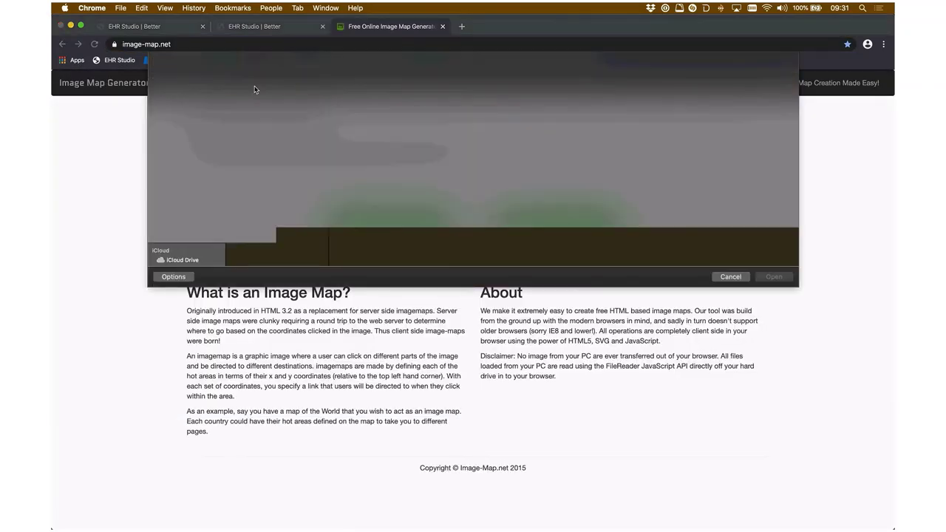
{"action": "scroll", "coordinate": [424, 363], "scroll_direction": "down", "scroll_amount": 5}
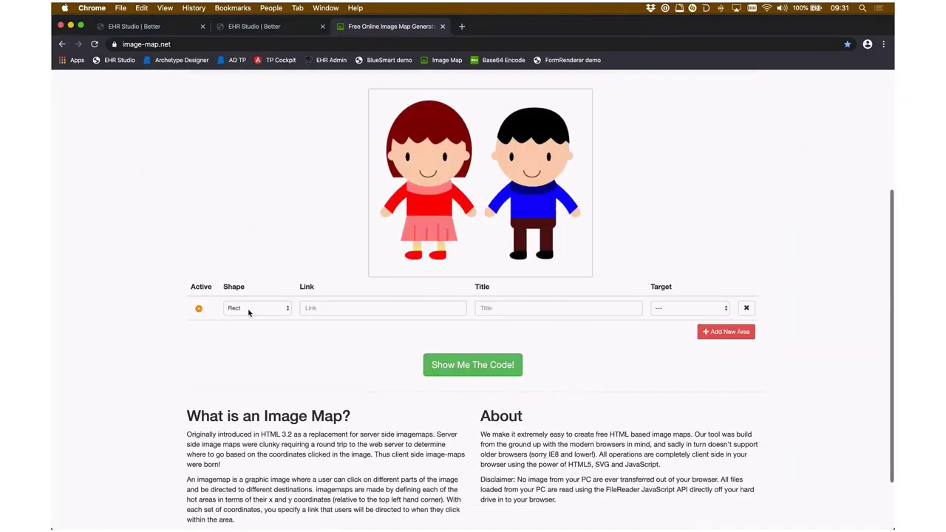
{"action": "left_click", "coordinate": [249, 312]}
{"action": "left_click", "coordinate": [240, 317]}
{"action": "left_click", "coordinate": [427, 152]}
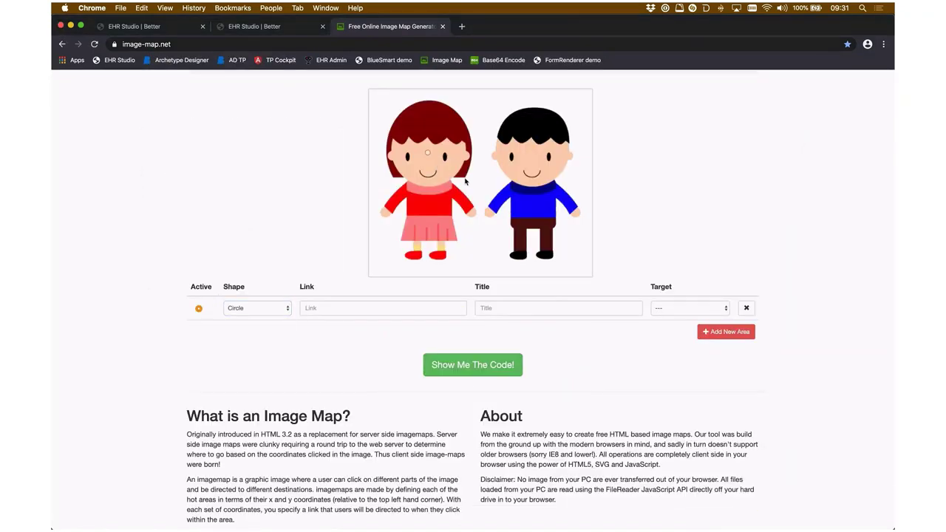
{"action": "left_click", "coordinate": [465, 181]}
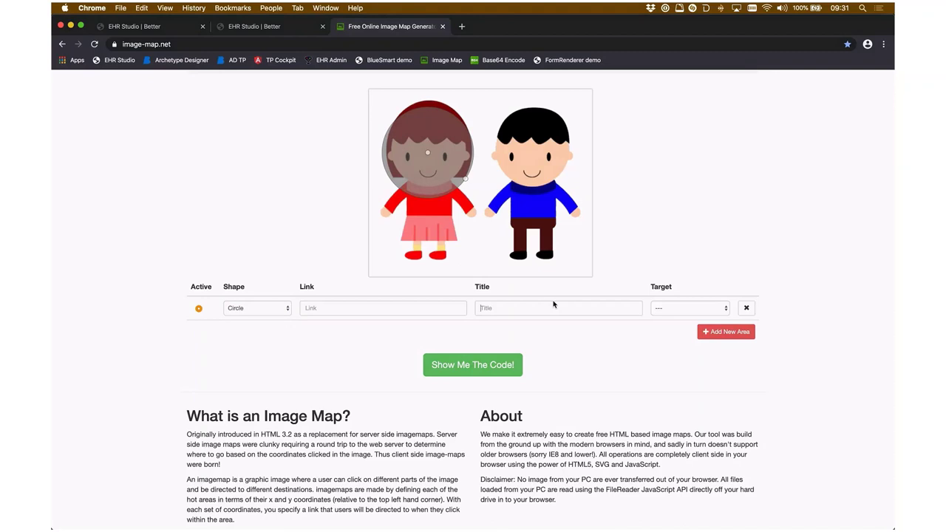
{"action": "type", "text": "girl"}
- Add a second circle area titled 'boy' over the boy's head
{"action": "left_click", "coordinate": [721, 331]}
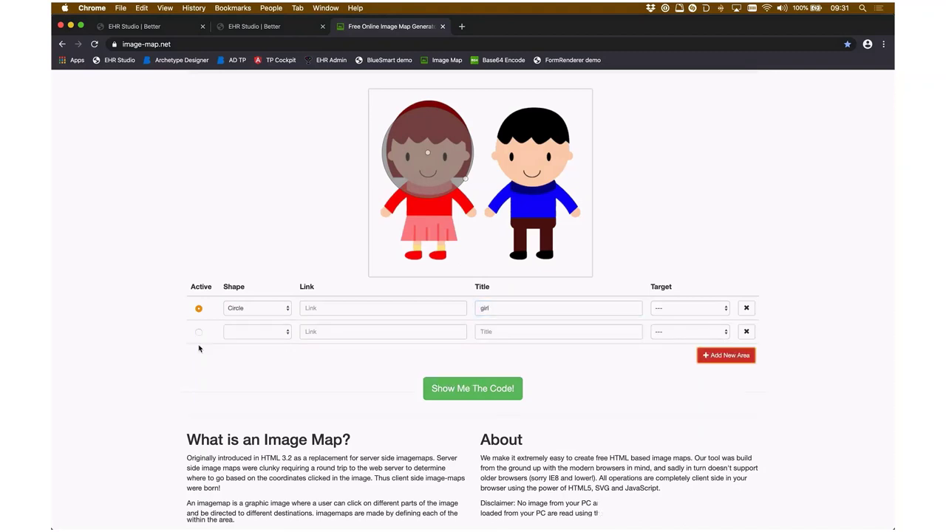
{"action": "left_click", "coordinate": [249, 336]}
{"action": "left_click", "coordinate": [248, 354]}
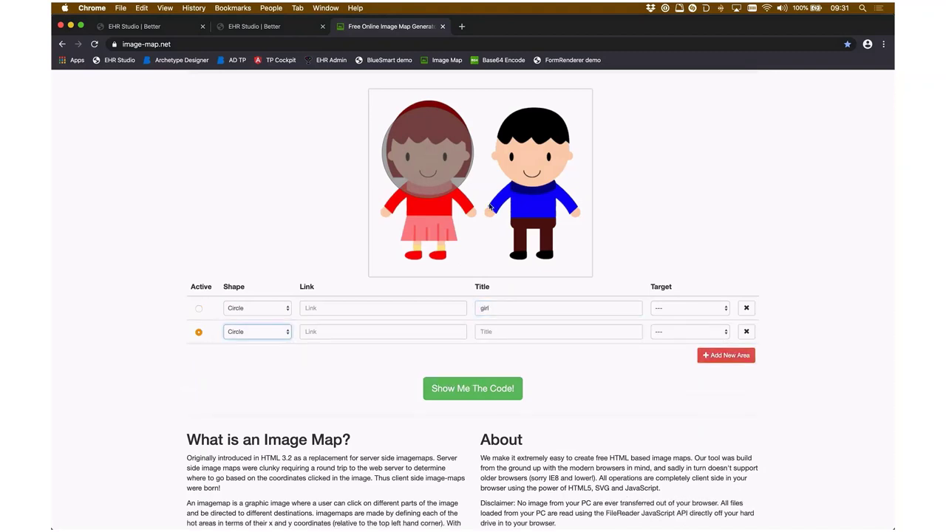
{"action": "left_click_drag", "start_coordinate": [533, 146], "coordinate": [567, 172]}
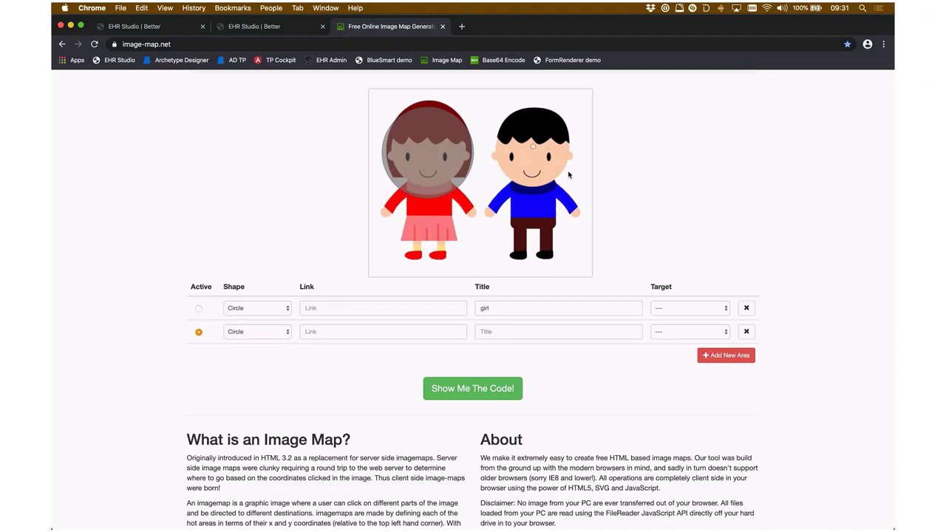
{"action": "left_click", "coordinate": [532, 327]}
{"action": "type", "text": "boy"}
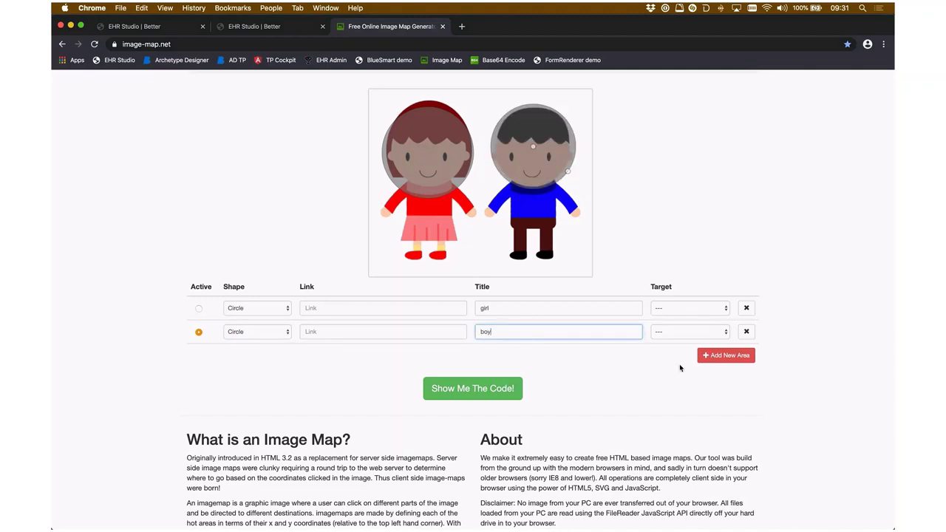
- Generate the image map code, select it, and return to the form builder tab
{"action": "left_click", "coordinate": [450, 392]}
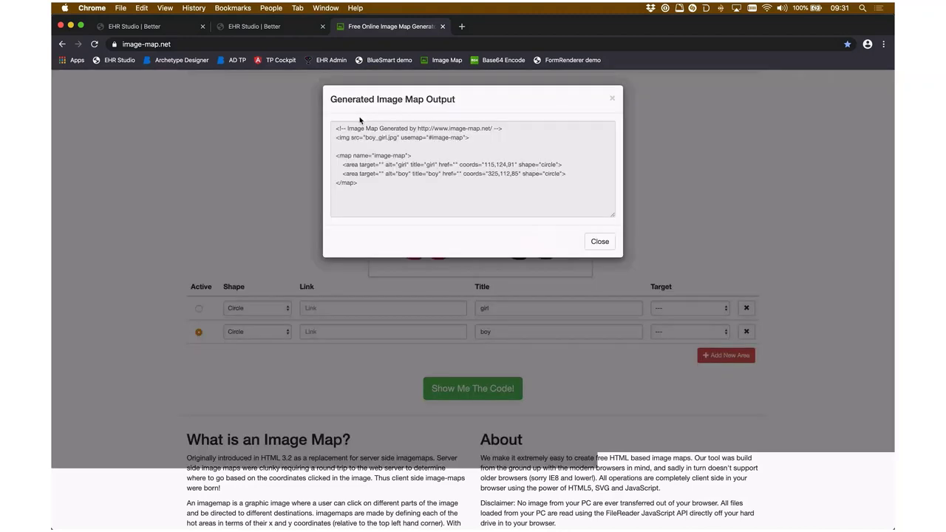
{"action": "left_click", "coordinate": [364, 182]}
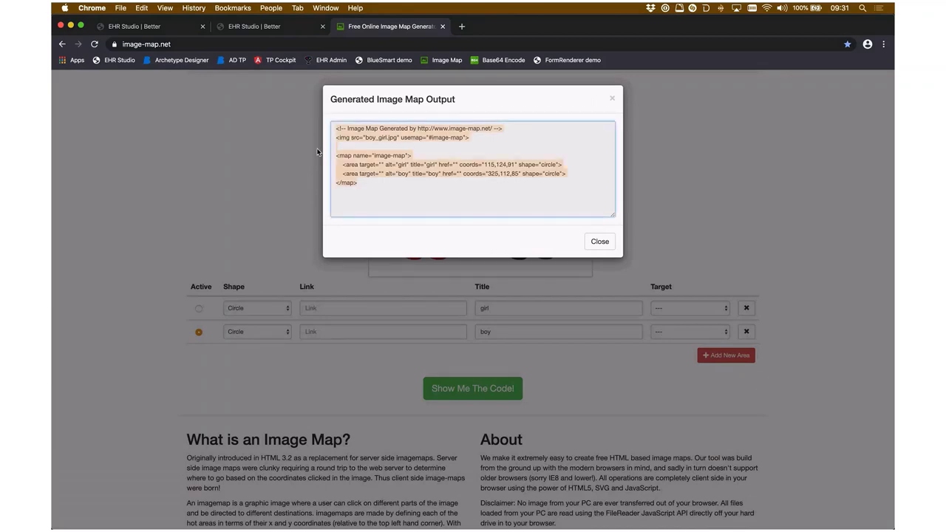
{"action": "key", "text": "super+Tab"}
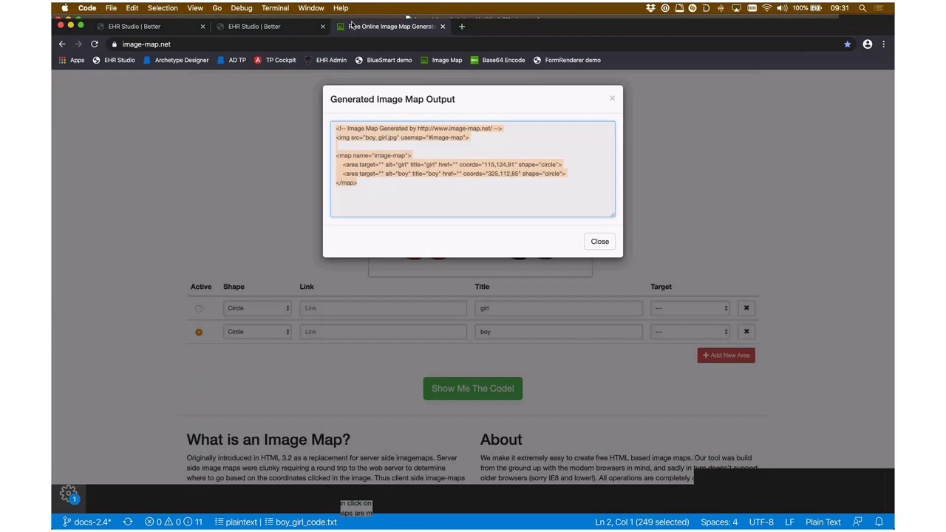
{"action": "left_click", "coordinate": [352, 25]}
{"action": "left_click", "coordinate": [254, 26]}
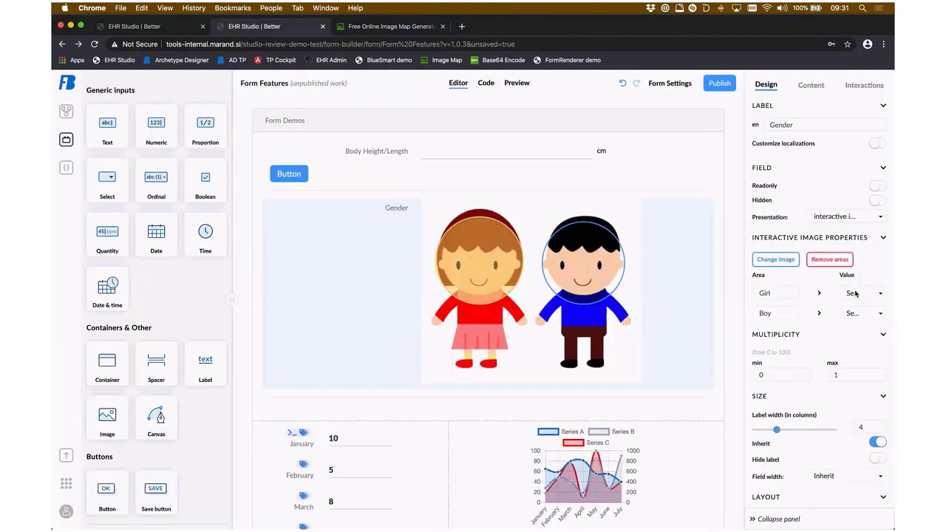
- Map the Girl area to female and the Boy area to male, then preview and return to the editor
{"action": "left_click", "coordinate": [855, 294]}
{"action": "left_click", "coordinate": [859, 312]}
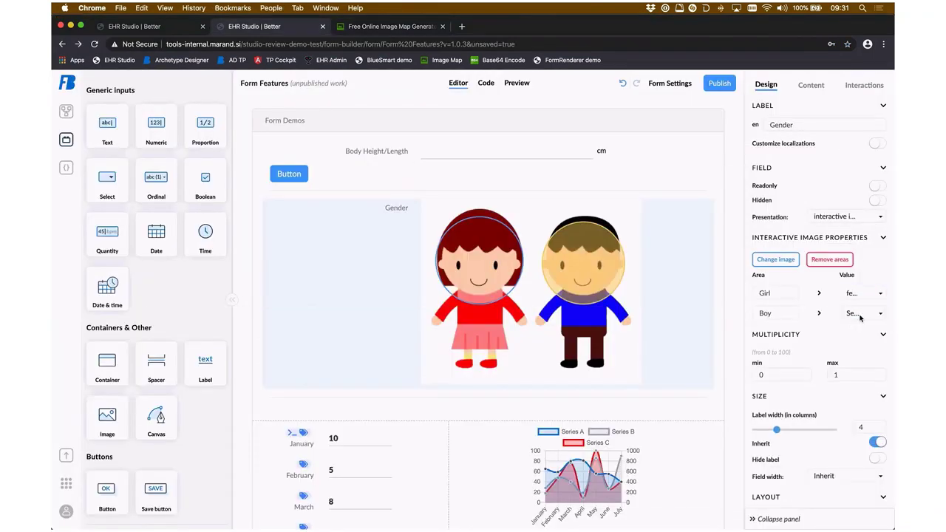
{"action": "left_click", "coordinate": [861, 315]}
{"action": "left_click", "coordinate": [857, 346]}
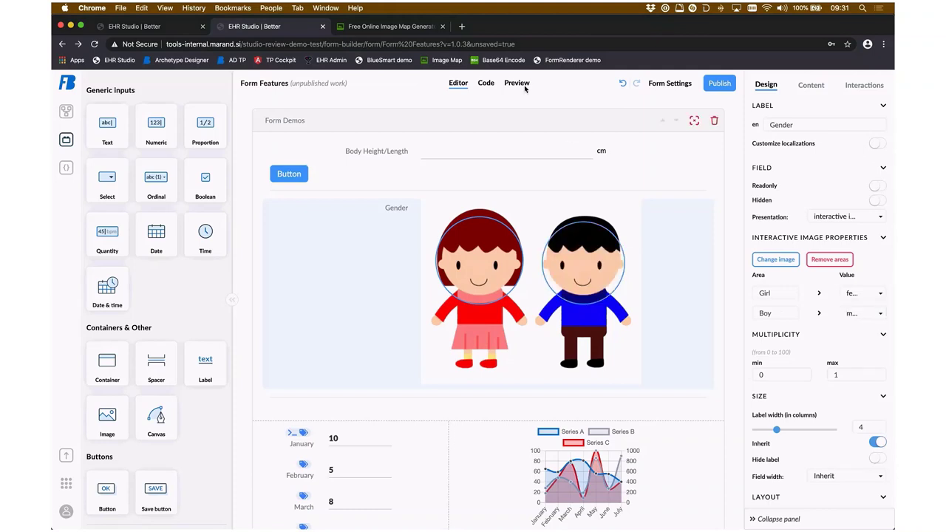
{"action": "left_click", "coordinate": [516, 84]}
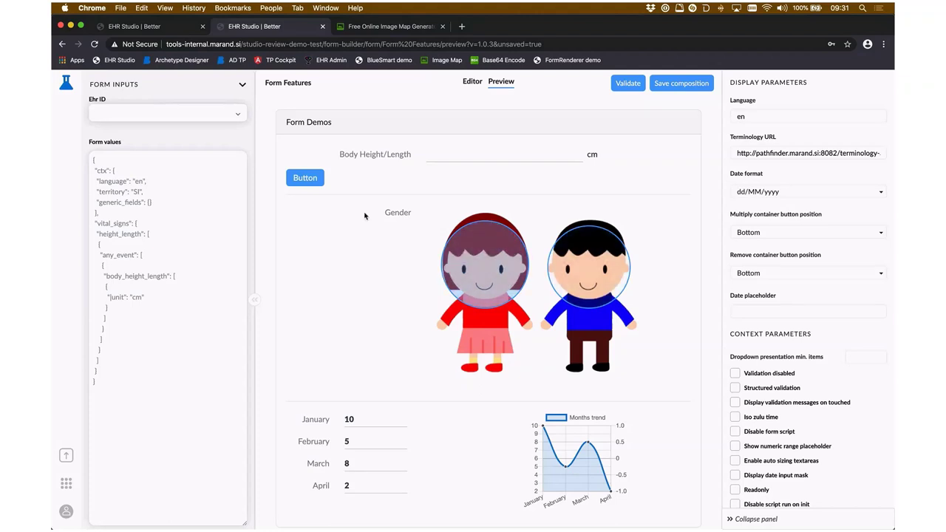
{"action": "left_click", "coordinate": [472, 83]}
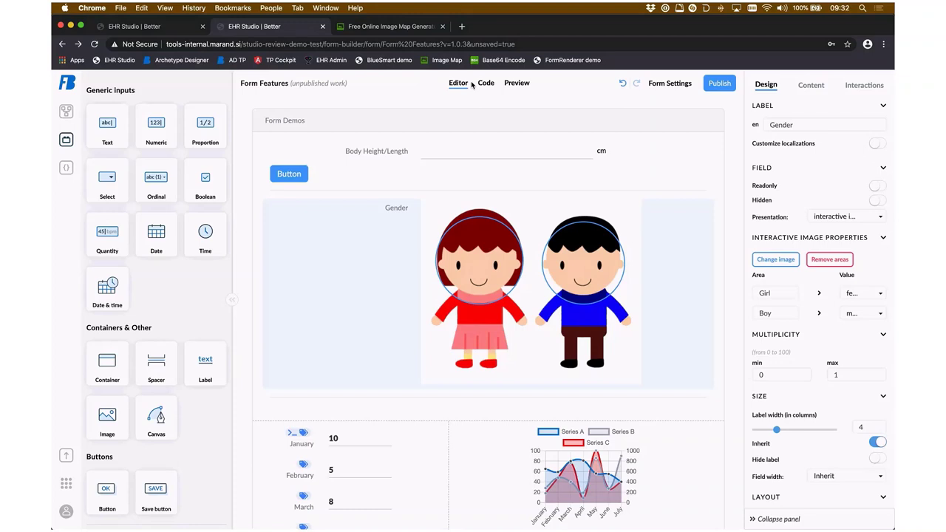
- Dismiss the Siri panel and go back to the Forms list via the Better logo
{"action": "key", "text": "super+space"}
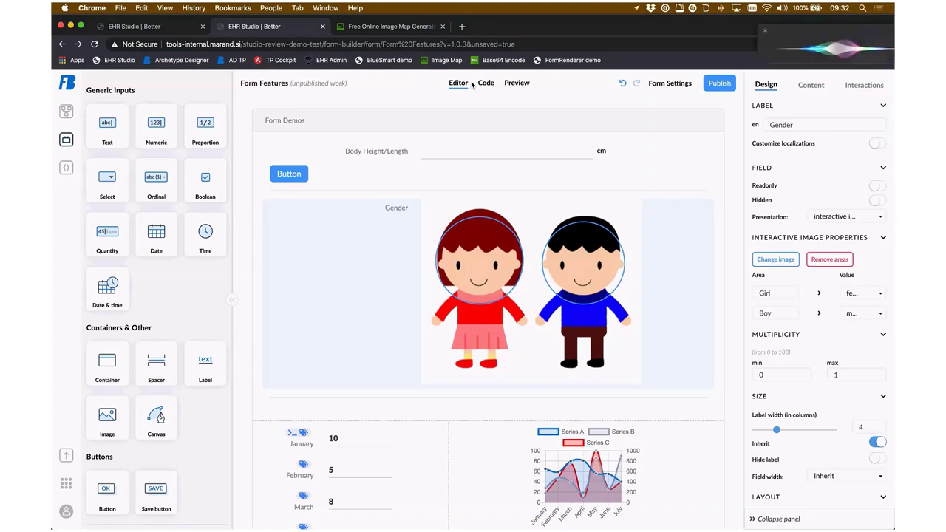
{"action": "left_click", "coordinate": [719, 32]}
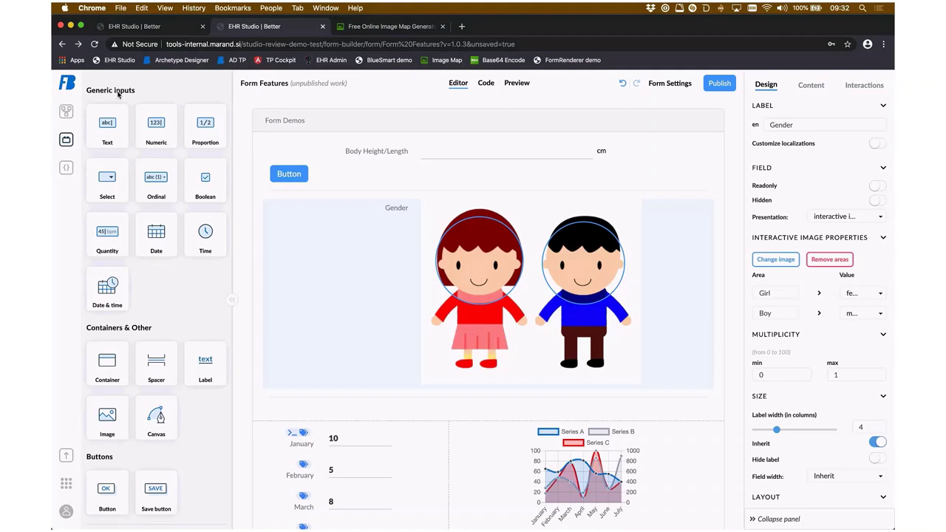
{"action": "left_click", "coordinate": [67, 111]}
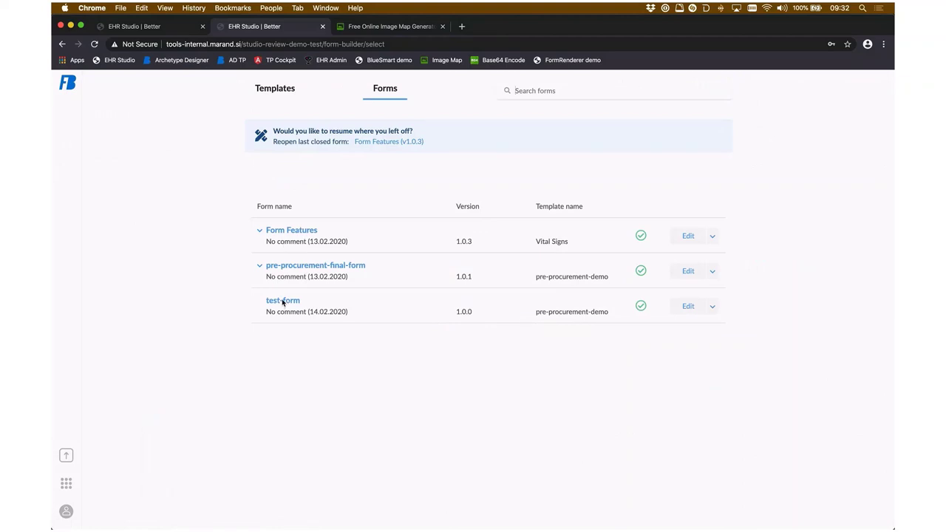
- Open test-form and drop a Canvas field into the Multimedia Resource container
{"action": "left_click", "coordinate": [281, 300]}
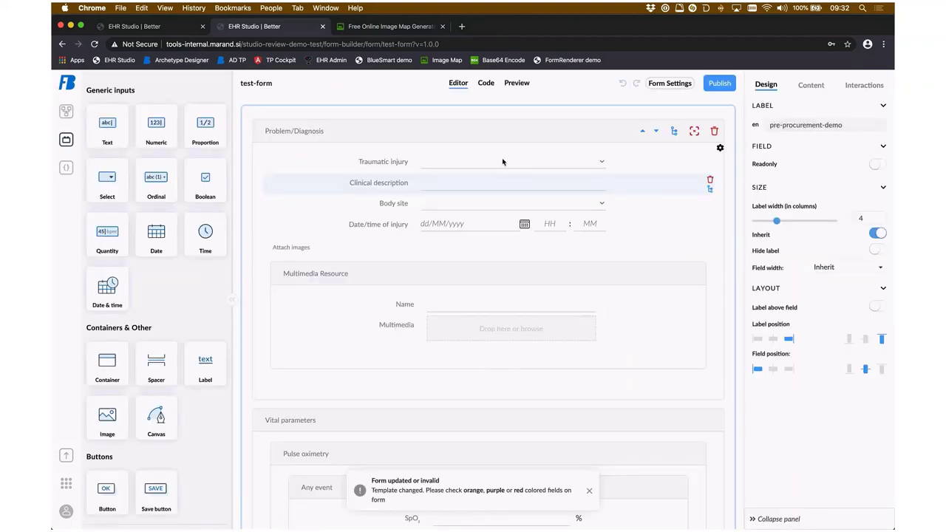
{"action": "left_click", "coordinate": [588, 492]}
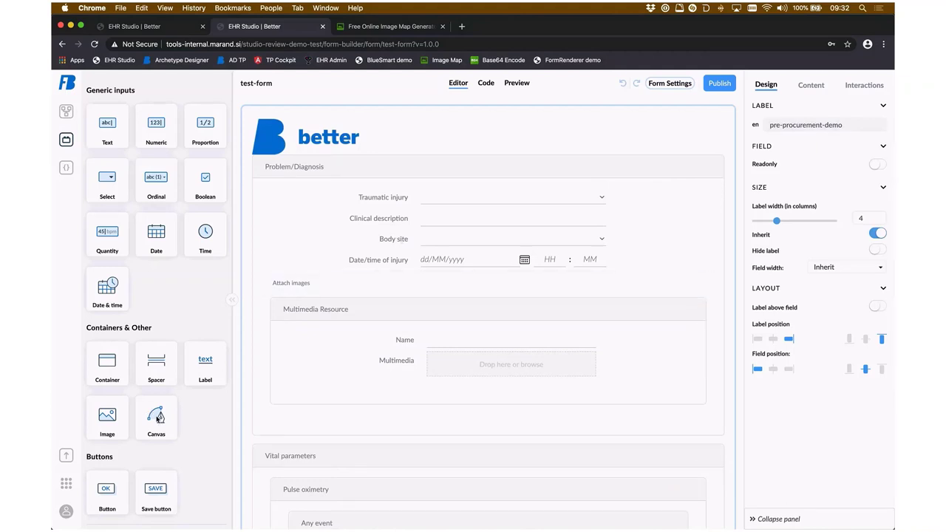
{"action": "left_click_drag", "start_coordinate": [159, 419], "coordinate": [491, 397]}
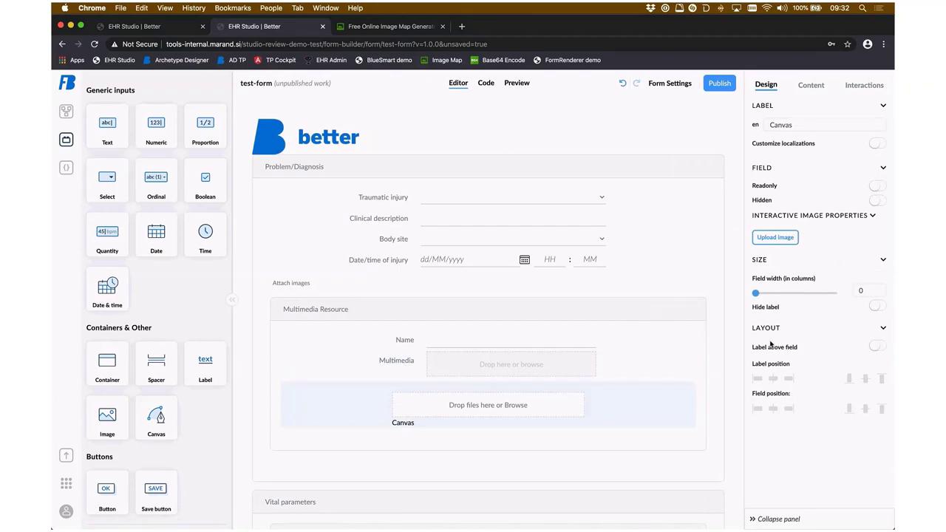
{"action": "left_click", "coordinate": [811, 85]}
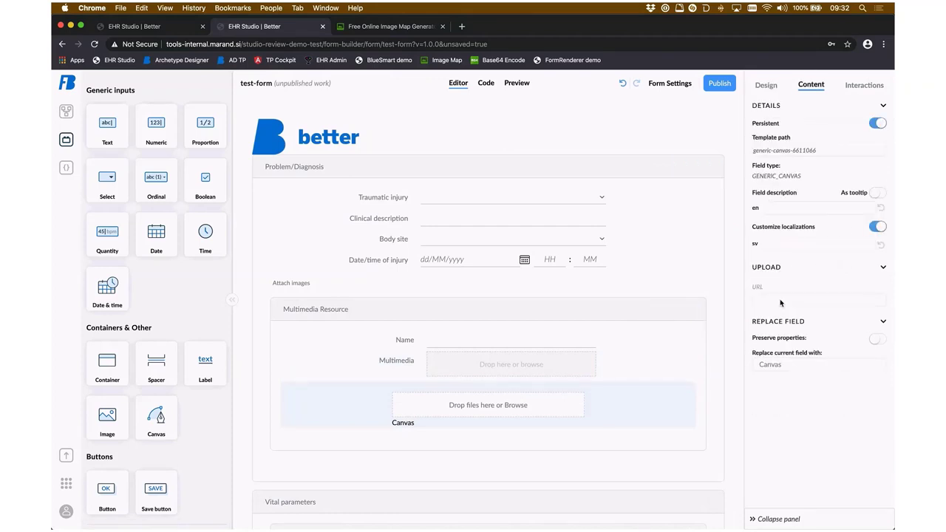
- Visit MyApp_full.html in the code editor, then paste into the Canvas Upload URL field
{"action": "left_click", "coordinate": [780, 298]}
{"action": "key", "text": "super+Tab"}
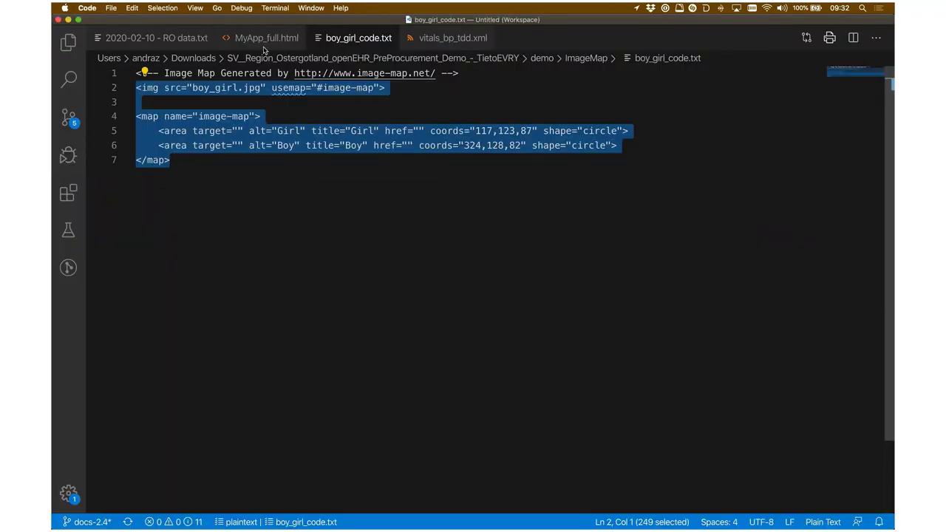
{"action": "left_click", "coordinate": [262, 38]}
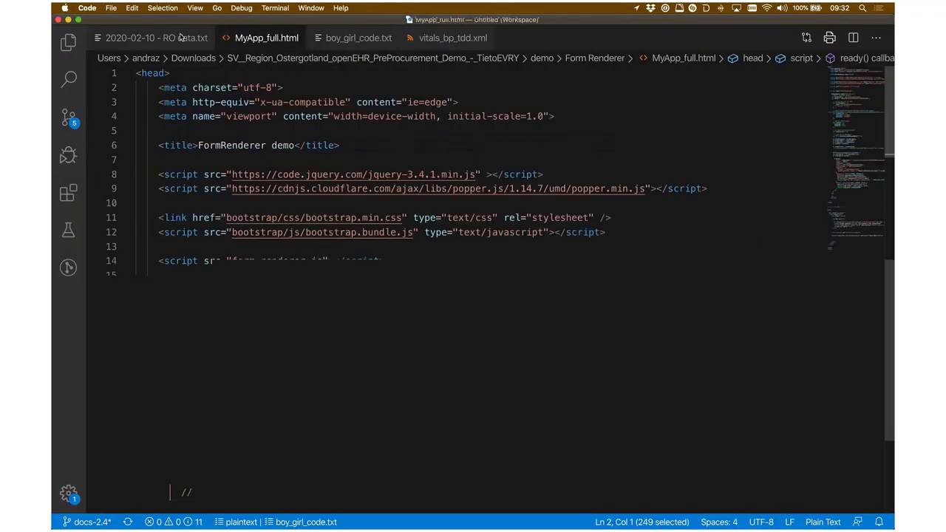
{"action": "key", "text": "super+Tab"}
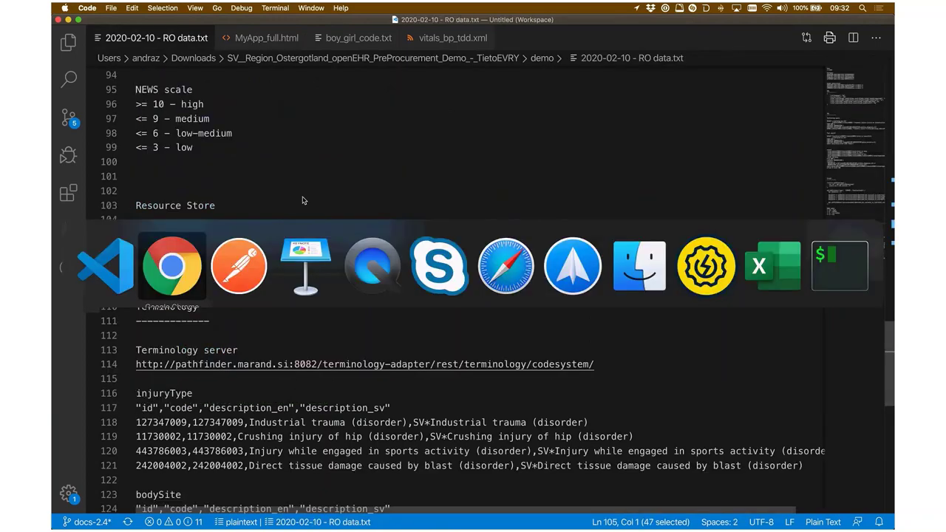
{"action": "key", "text": "super+v"}
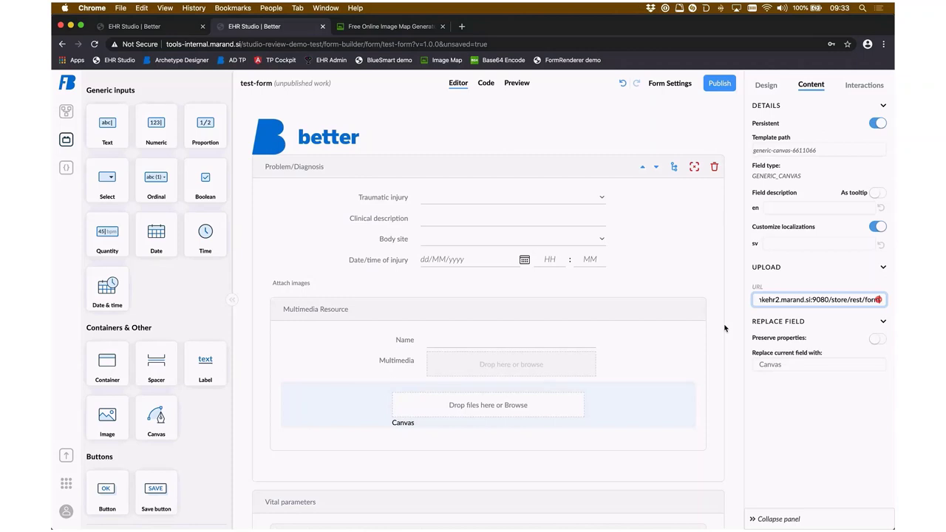
- In the form preview, attach knee.png from the demo folder to the Canvas field
{"action": "left_click", "coordinate": [517, 84]}
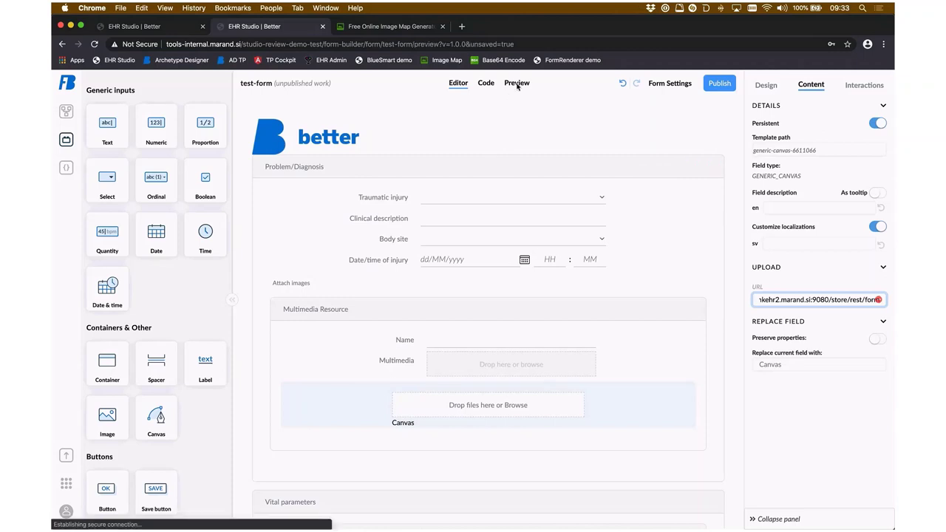
{"action": "left_click", "coordinate": [478, 408]}
{"action": "left_click", "coordinate": [458, 63]}
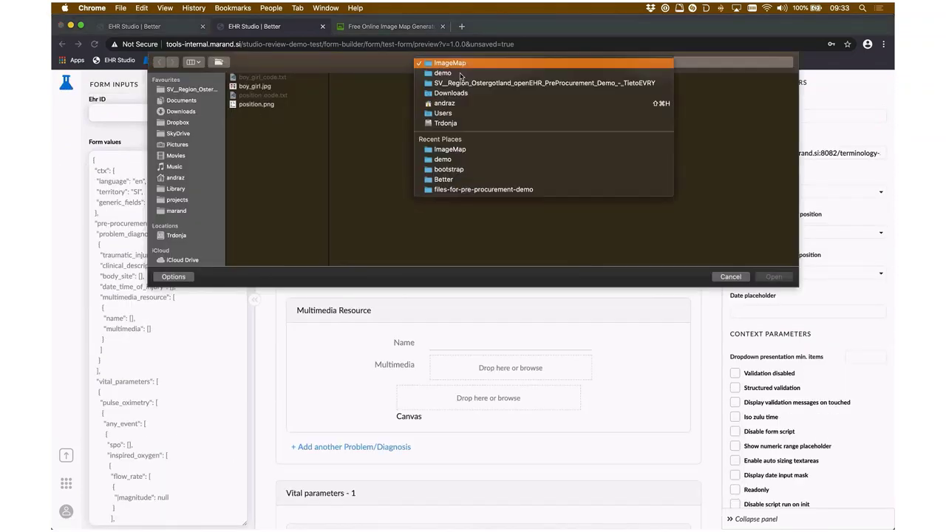
{"action": "left_click", "coordinate": [444, 73]}
{"action": "left_click", "coordinate": [356, 133]}
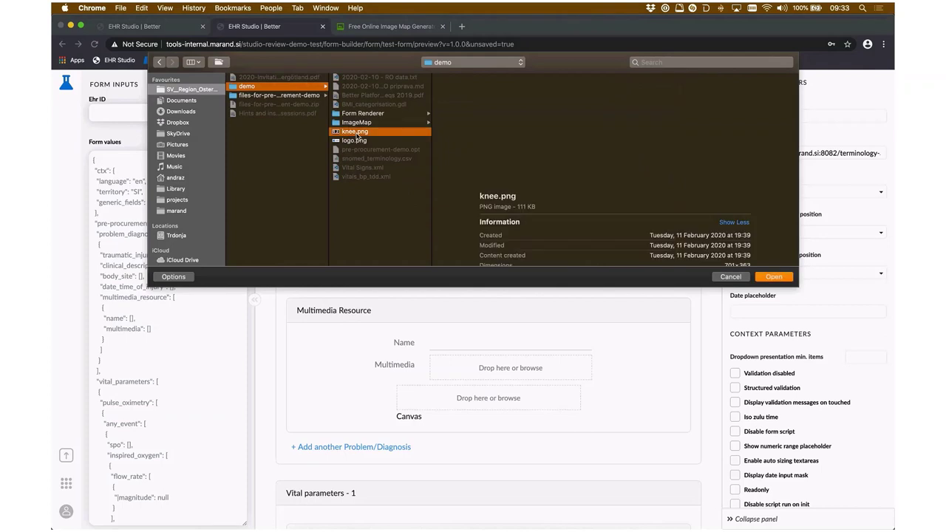
{"action": "scroll", "coordinate": [521, 304], "scroll_direction": "down", "scroll_amount": 2}
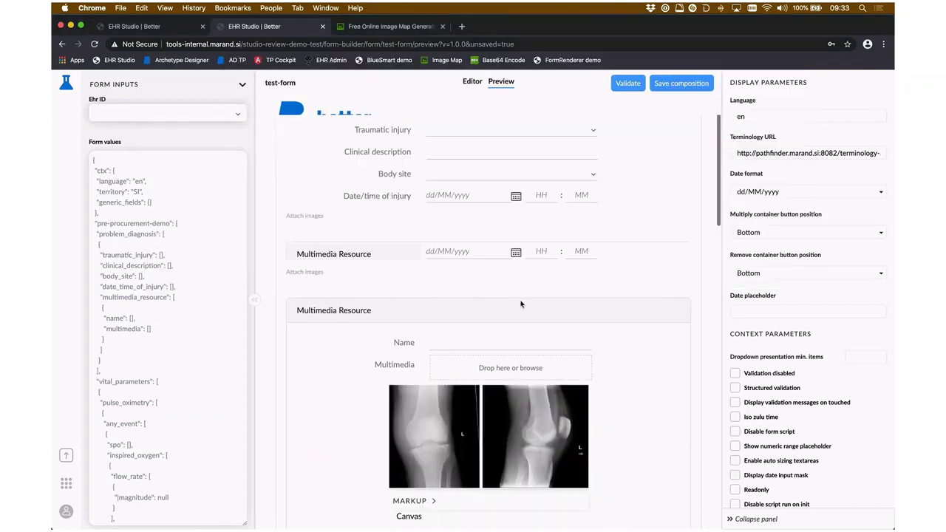
{"action": "scroll", "coordinate": [521, 305], "scroll_direction": "down", "scroll_amount": 5}
{"action": "scroll", "coordinate": [450, 217], "scroll_direction": "up", "scroll_amount": 3}
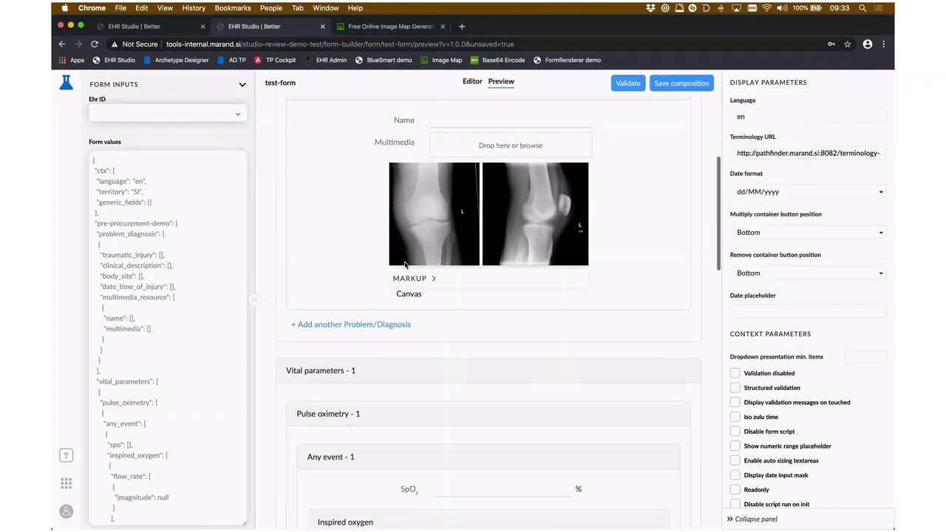
- Mark up the knee X-rays: a red arrow on the left, a circle around the right kneecap
{"action": "left_click", "coordinate": [404, 278]}
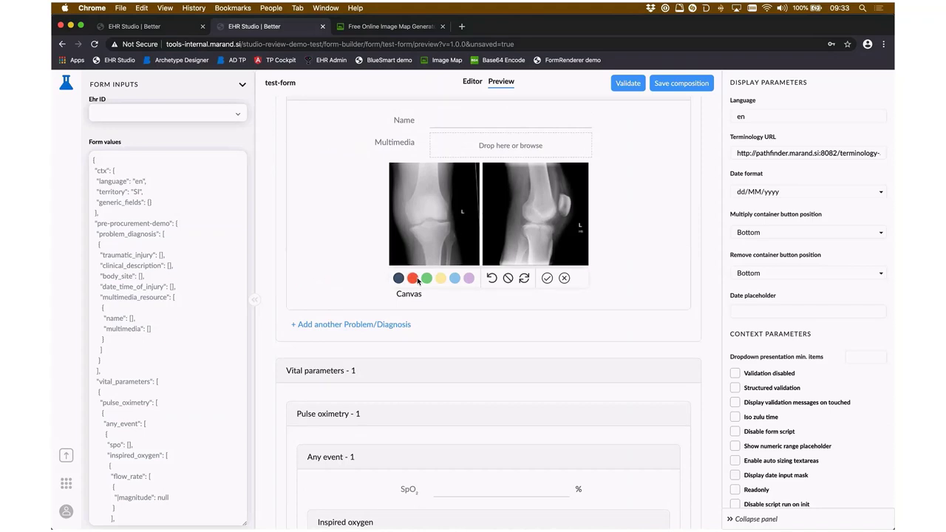
{"action": "left_click_drag", "start_coordinate": [418, 185], "coordinate": [446, 218]}
{"action": "mouse_move", "coordinate": [547, 195]}
{"action": "left_mouse_down"}
{"action": "mouse_move", "coordinate": [573, 204]}
{"action": "mouse_move", "coordinate": [554, 222]}
{"action": "mouse_move", "coordinate": [551, 197]}
{"action": "left_mouse_up"}
{"action": "left_click", "coordinate": [547, 278]}
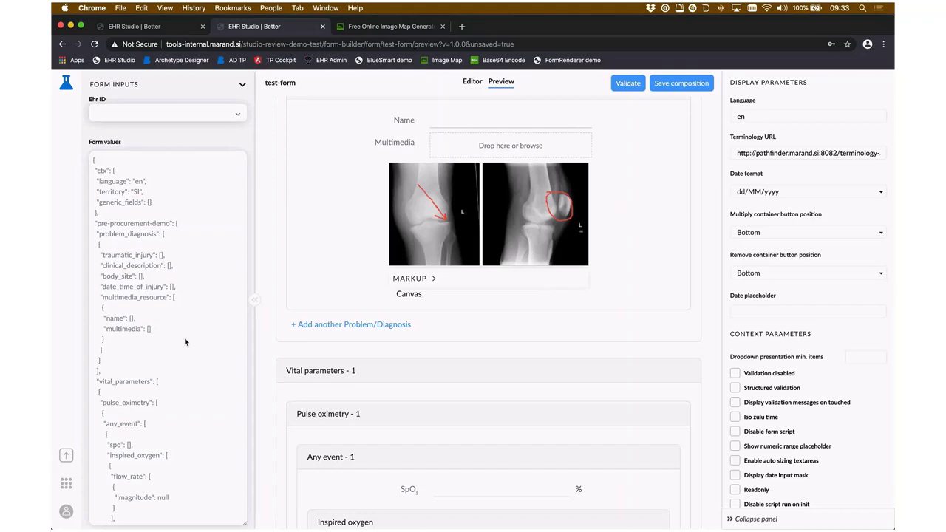
{"action": "scroll", "coordinate": [185, 342], "scroll_direction": "down", "scroll_amount": 15}
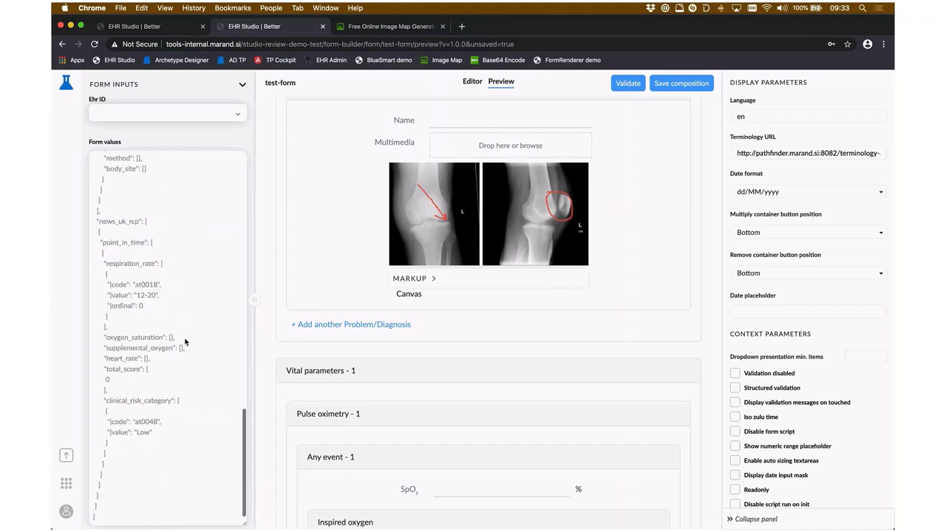
{"action": "scroll", "coordinate": [184, 341], "scroll_direction": "up", "scroll_amount": 10}
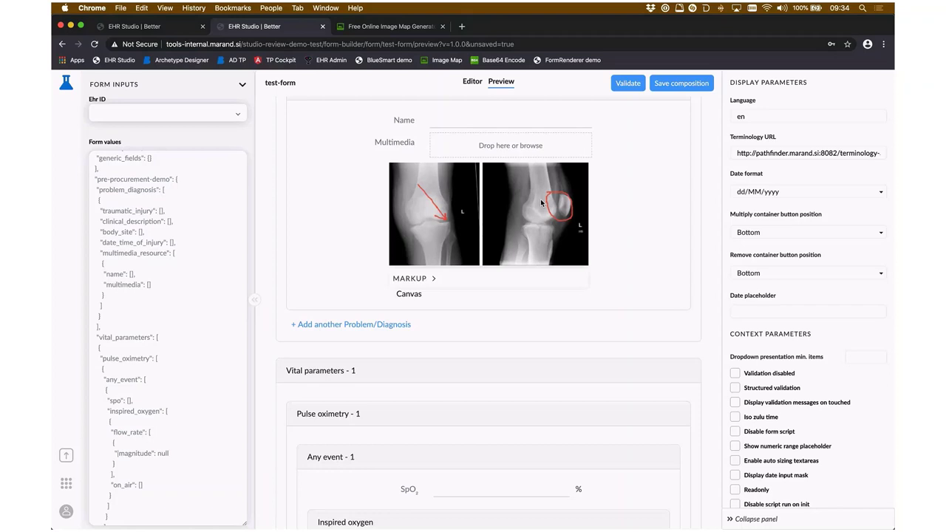
- Locate MyApp.html in Finder's Form Renderer folder, then load the FormRenderer demo bookmark in Chrome
{"action": "mouse_move", "coordinate": [54, 27]}
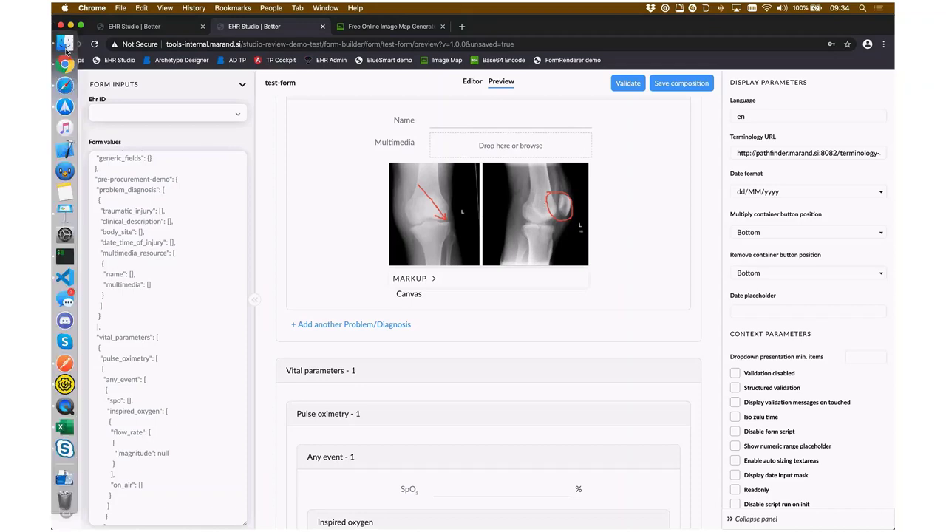
{"action": "left_click", "coordinate": [66, 44]}
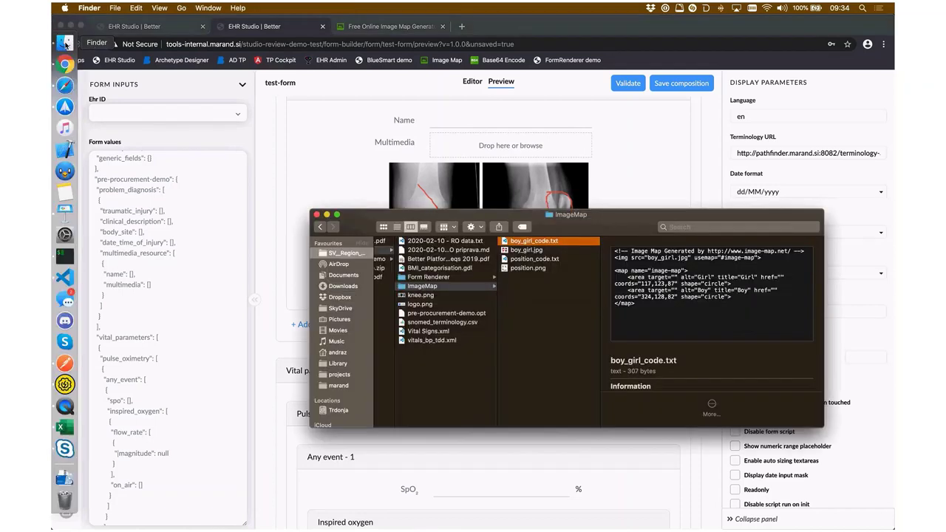
{"action": "left_click", "coordinate": [436, 278]}
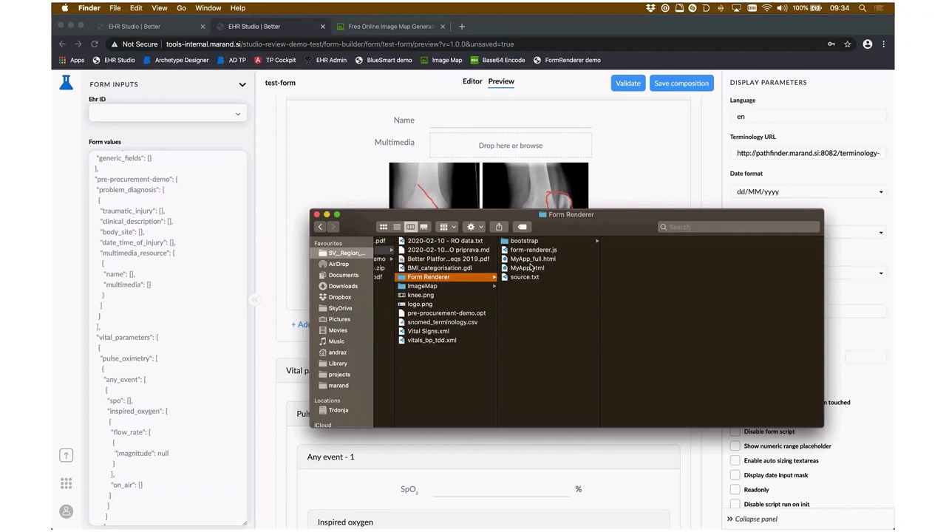
{"action": "right_click", "coordinate": [526, 270]}
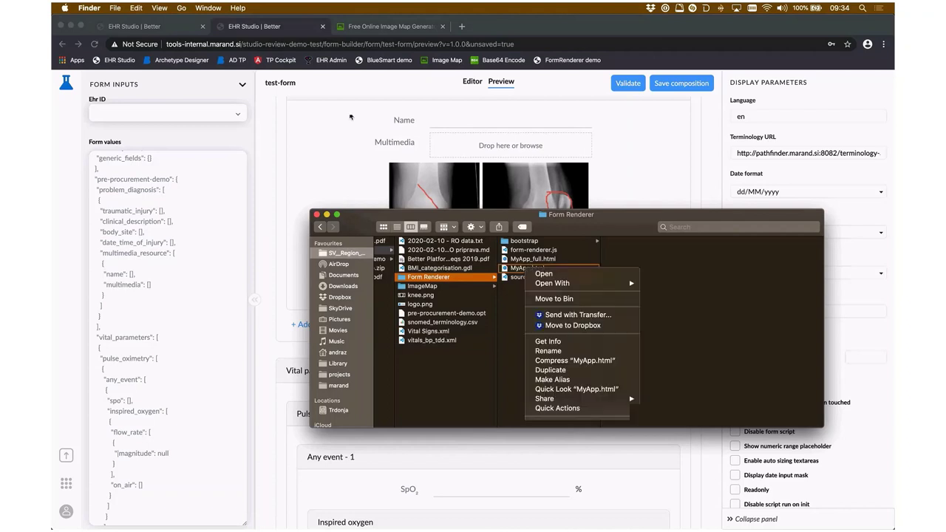
{"action": "left_click", "coordinate": [489, 41]}
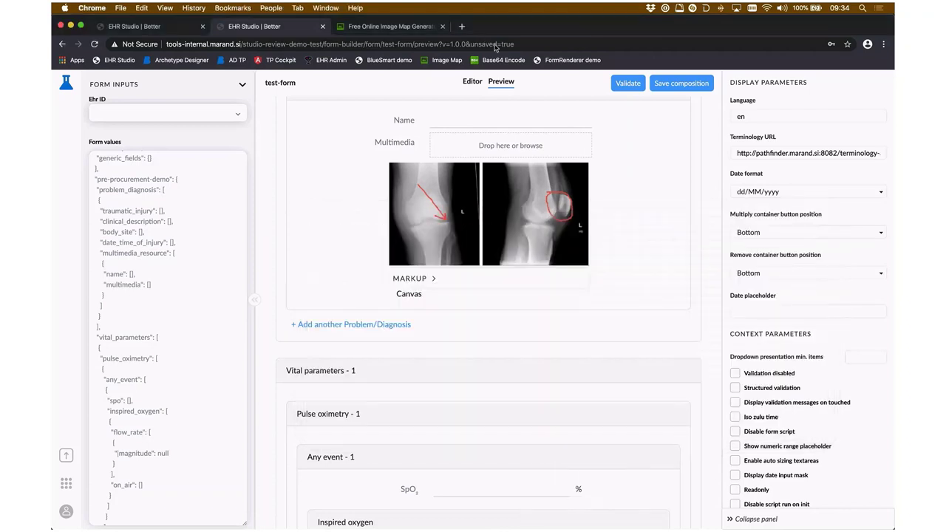
{"action": "left_click", "coordinate": [569, 60]}
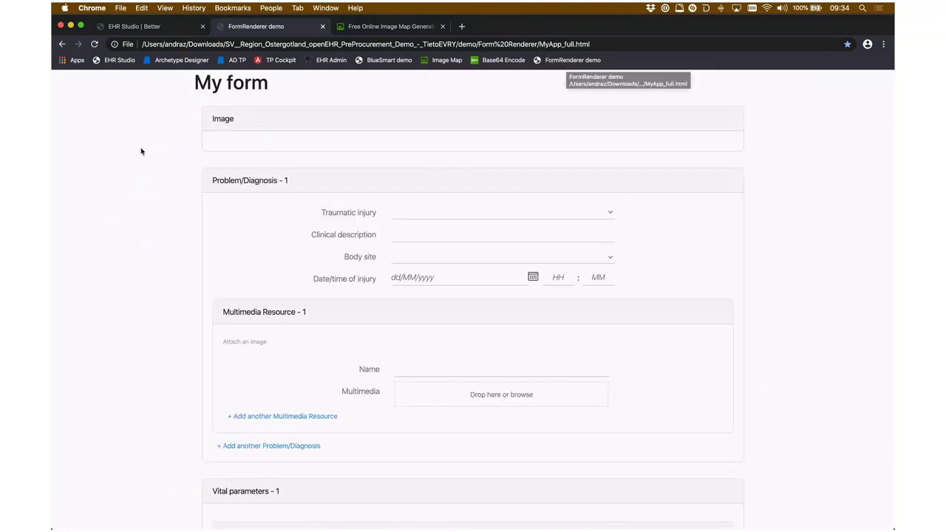
- Score NEWS 7 (Medium): respiration <=8 or >=25, saturation 92-93, supplemental oxygen Yes
{"action": "scroll", "coordinate": [178, 168], "scroll_direction": "down", "scroll_amount": 15}
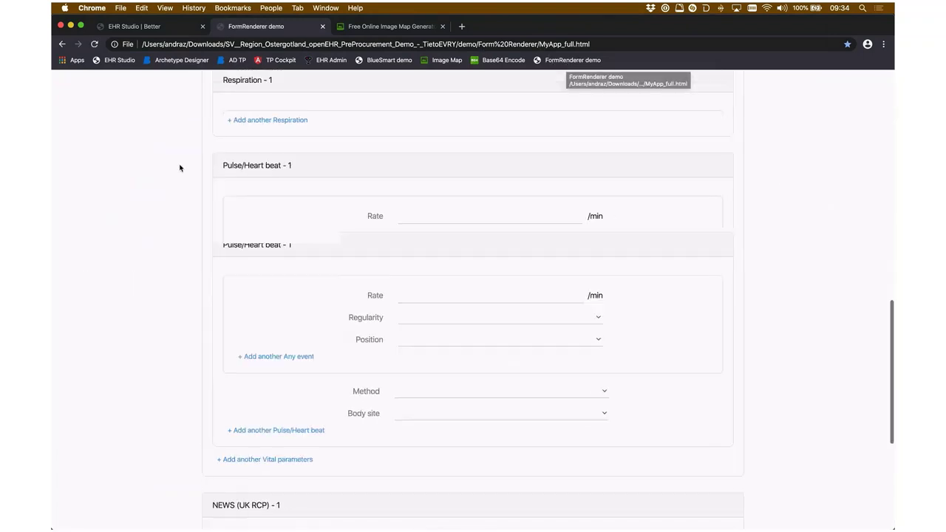
{"action": "scroll", "coordinate": [179, 168], "scroll_direction": "up", "scroll_amount": 15}
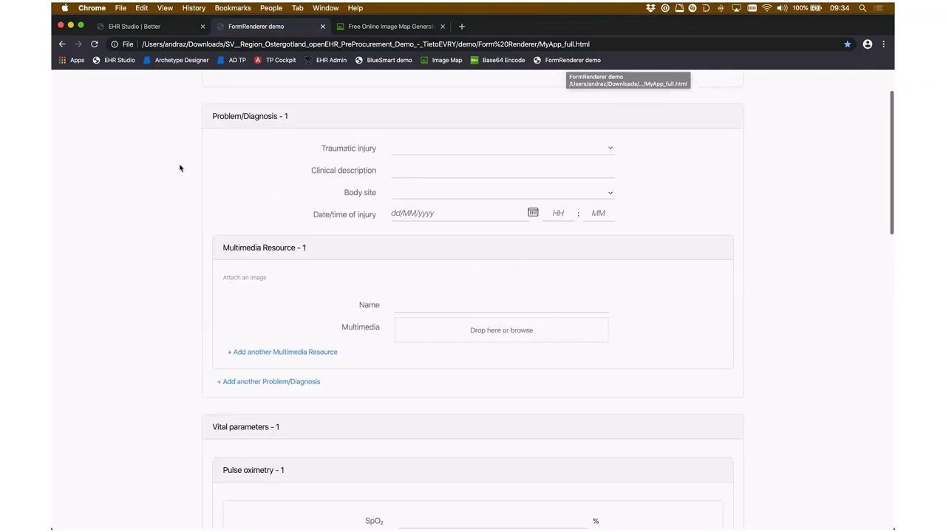
{"action": "scroll", "coordinate": [161, 274], "scroll_direction": "down", "scroll_amount": 10}
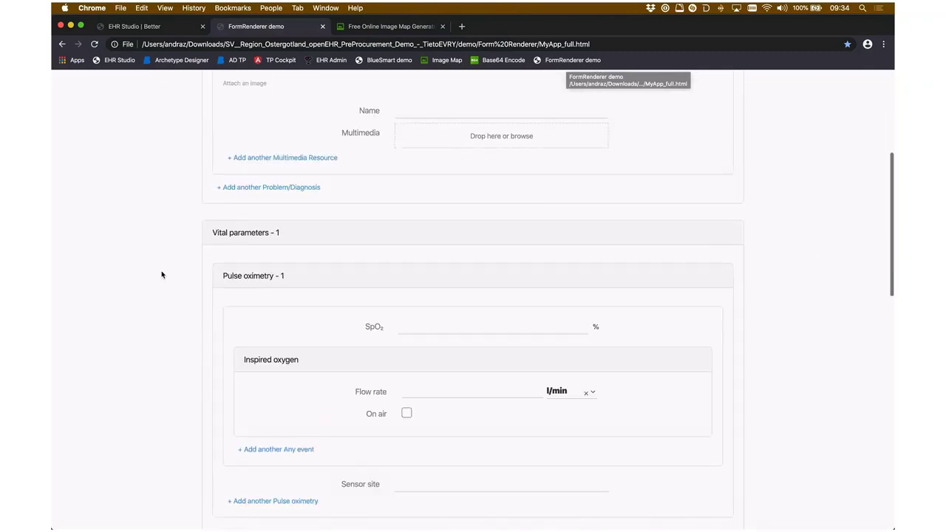
{"action": "scroll", "coordinate": [161, 274], "scroll_direction": "down", "scroll_amount": 3}
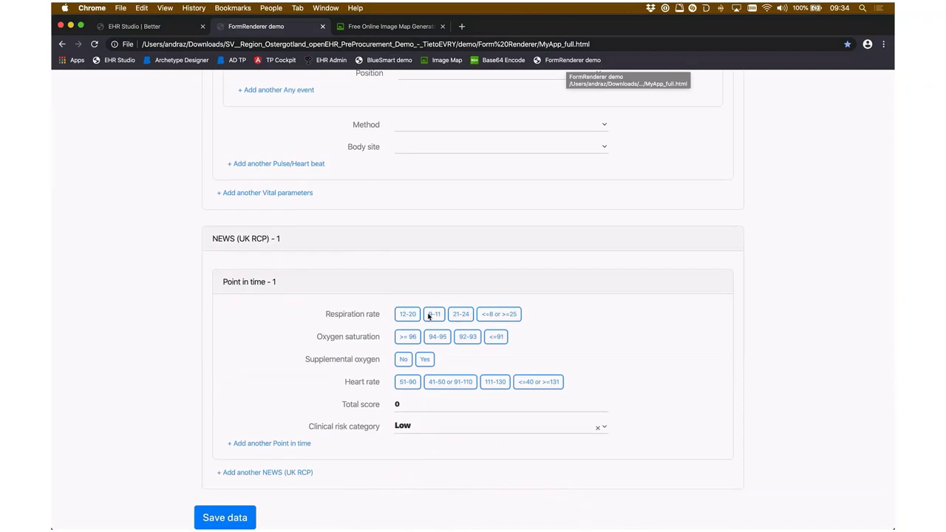
{"action": "left_click", "coordinate": [510, 315]}
{"action": "left_click", "coordinate": [467, 339]}
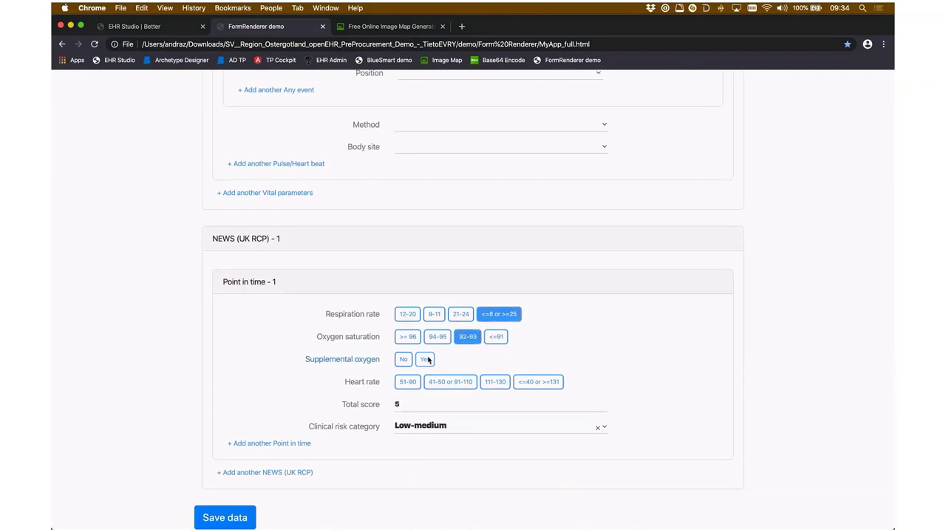
{"action": "left_click", "coordinate": [425, 359]}
- Bring Visual Studio Code to the front, showing MyApp_full.html
{"action": "scroll", "coordinate": [473, 296], "scroll_direction": "up", "scroll_amount": 15}
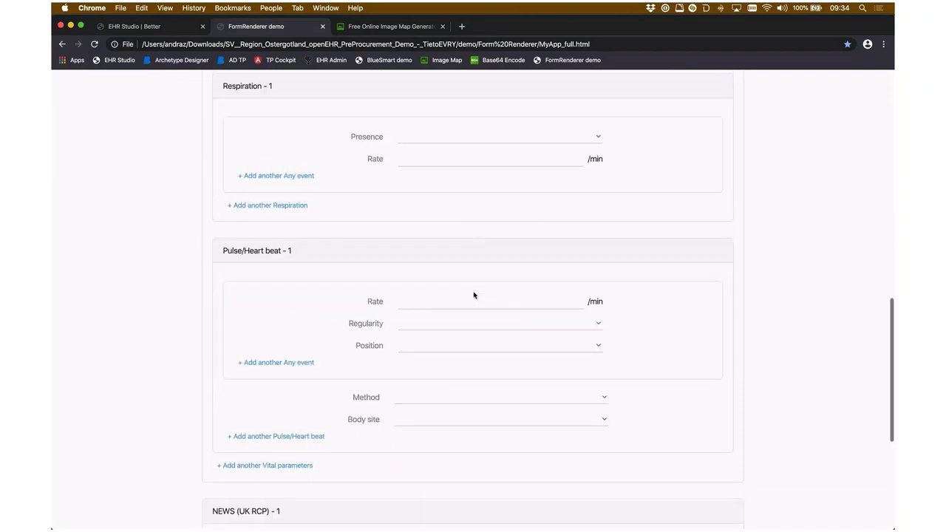
{"action": "mouse_move", "coordinate": [63, 276]}
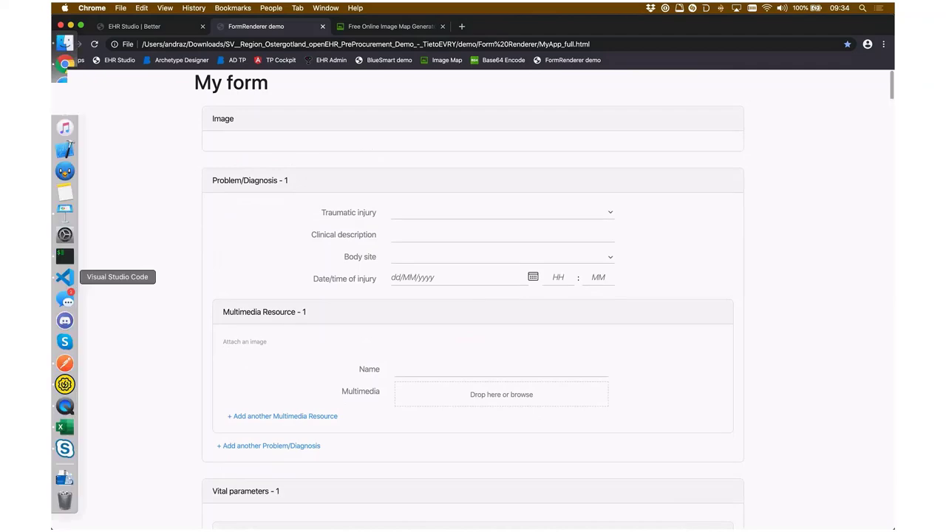
{"action": "left_click", "coordinate": [63, 276]}
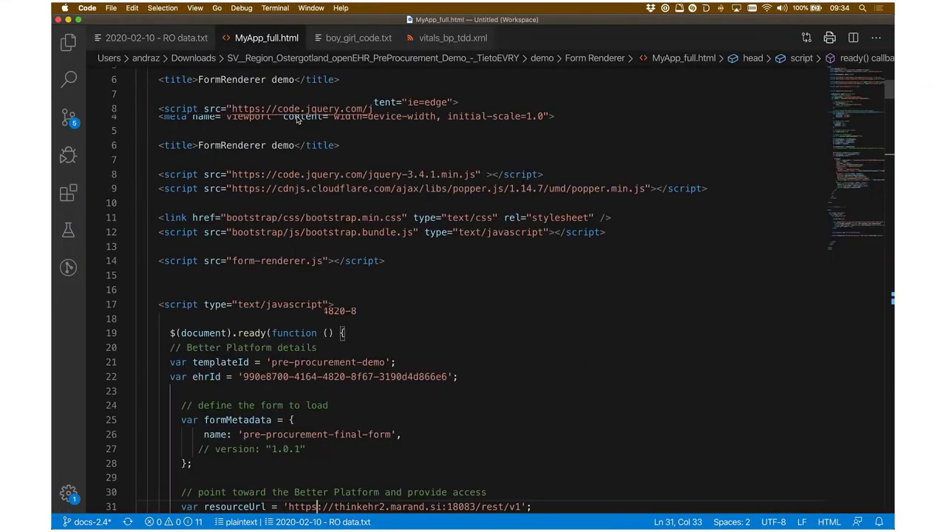
- Replace the formMetadata name pre-procurement-final-form with test-form in MyApp_full.html
{"action": "scroll", "coordinate": [325, 218], "scroll_direction": "down", "scroll_amount": 5}
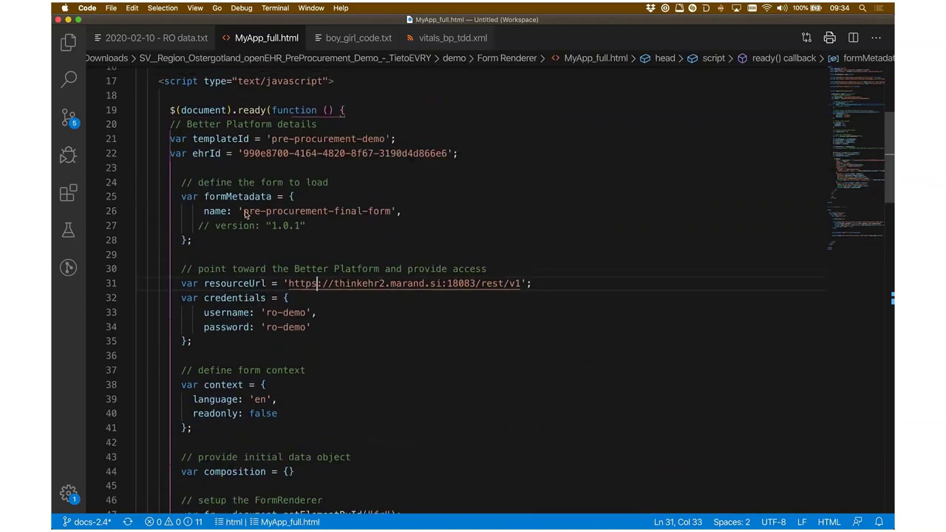
{"action": "left_click_drag", "start_coordinate": [246, 215], "coordinate": [391, 214]}
{"action": "type", "text": "t4est-f"}
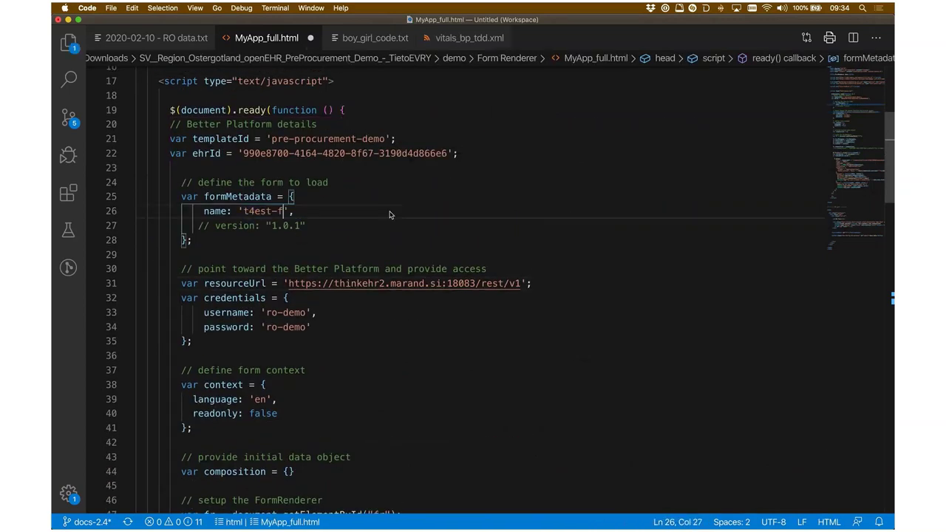
{"action": "type", "text": "orm"}
- Reload the browser and bring Chrome's FormRenderer demo tab forward
{"action": "key", "text": "super+Tab"}
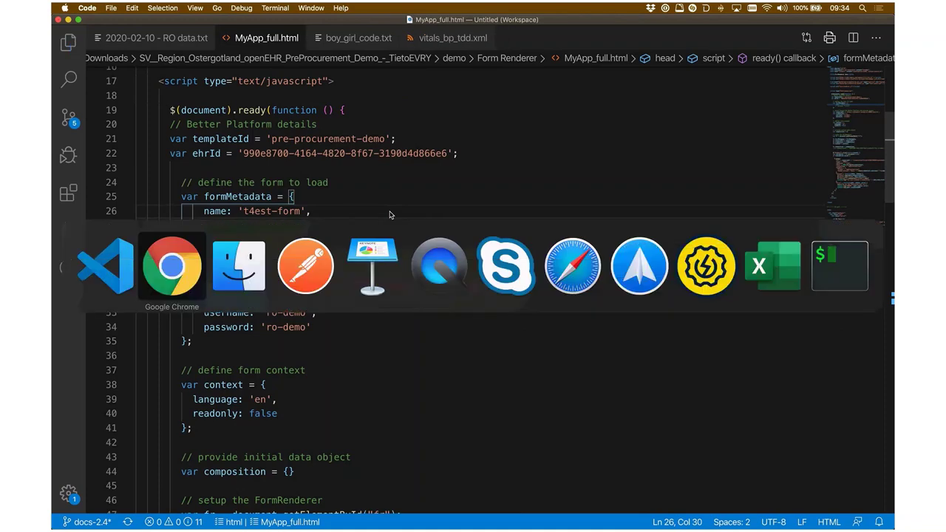
{"action": "key", "text": "super+r"}
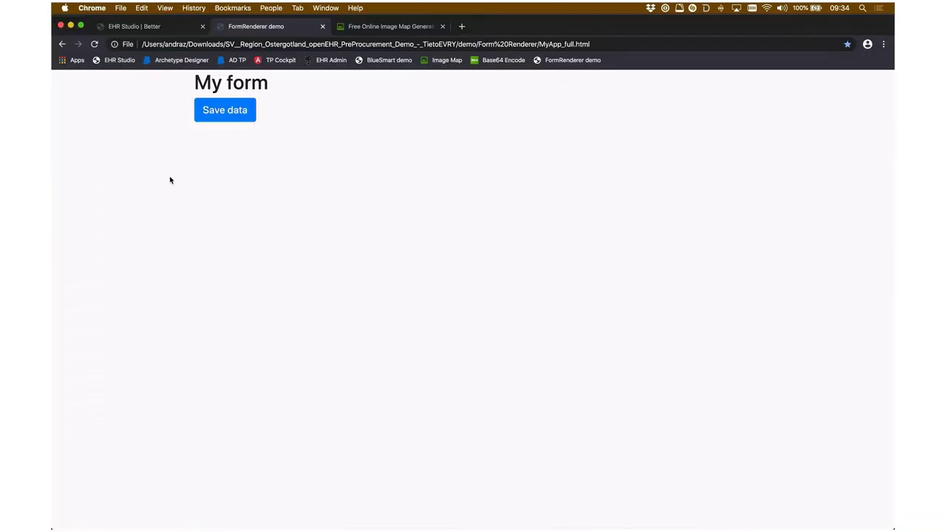
{"action": "left_click", "coordinate": [153, 30]}
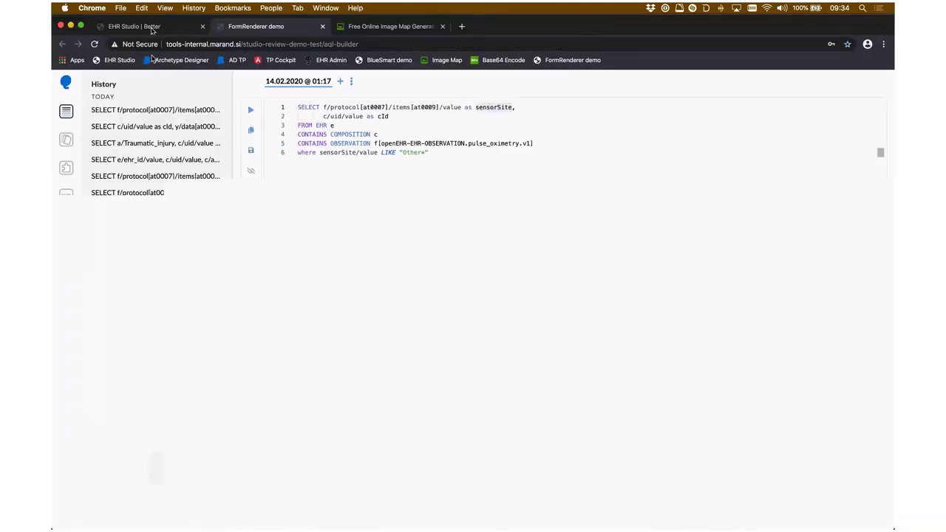
{"action": "key", "text": "super+Tab"}
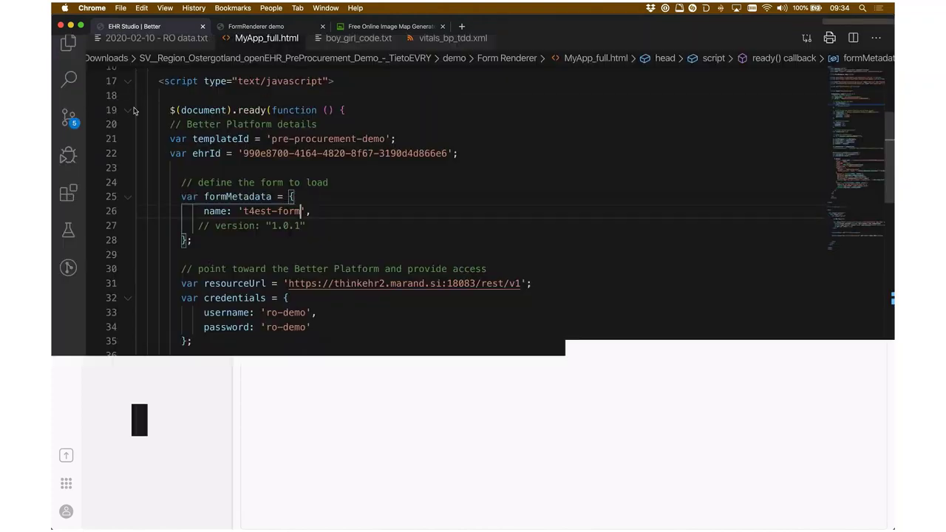
{"action": "left_click", "coordinate": [249, 211]}
{"action": "key", "text": "super+Tab"}
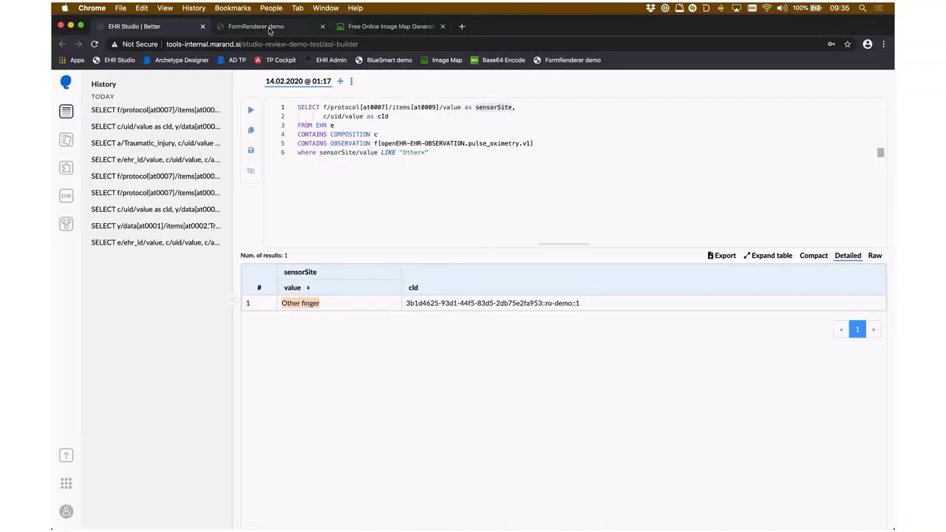
{"action": "left_click", "coordinate": [266, 28]}
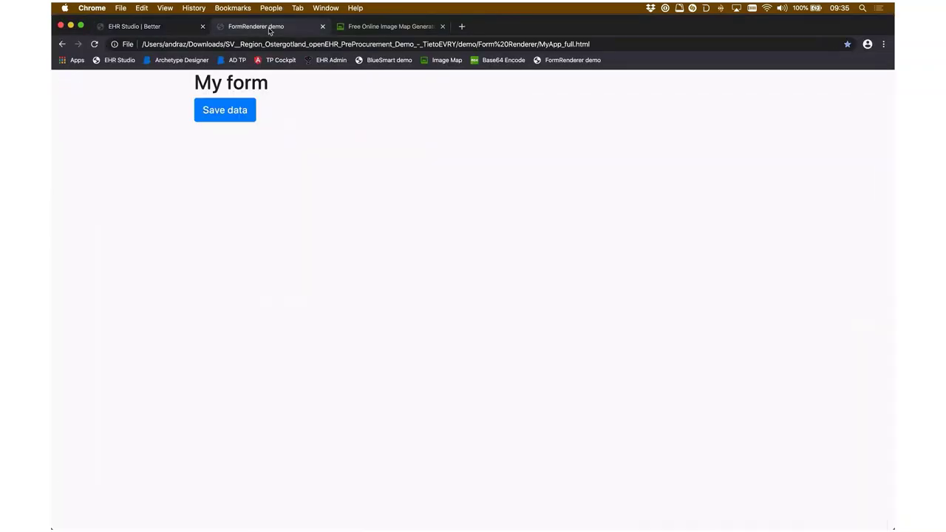
- Reload the FormRenderer demo page so it loads test-form
{"action": "key", "text": "super+r"}
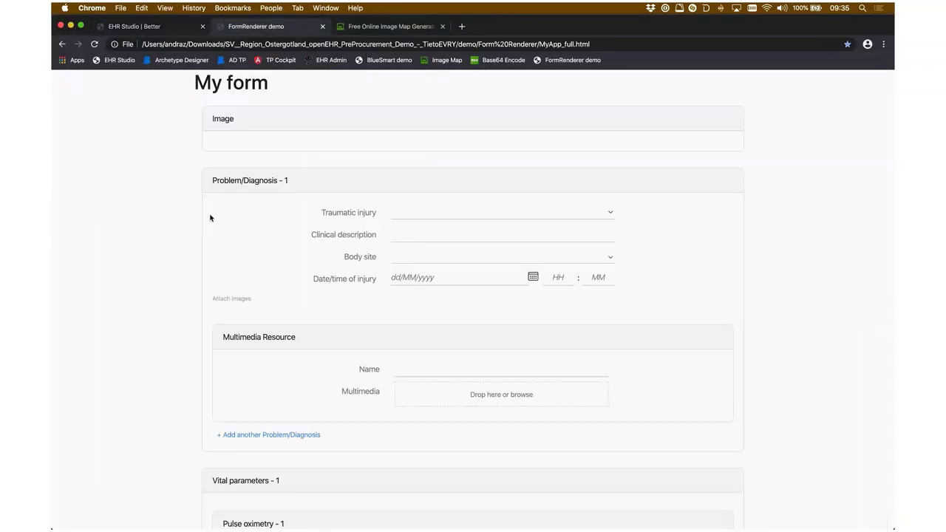
{"action": "scroll", "coordinate": [183, 304], "scroll_direction": "down", "scroll_amount": 5}
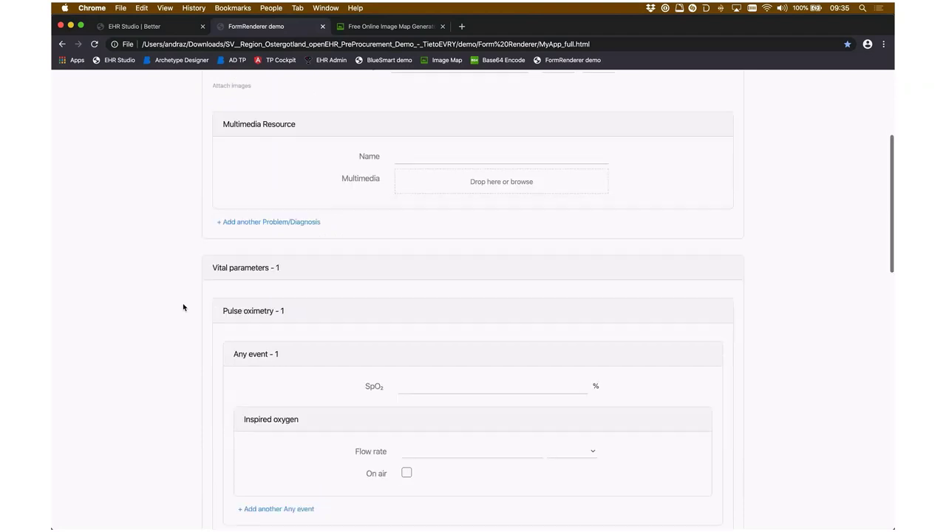
{"action": "scroll", "coordinate": [204, 153], "scroll_direction": "up", "scroll_amount": 6}
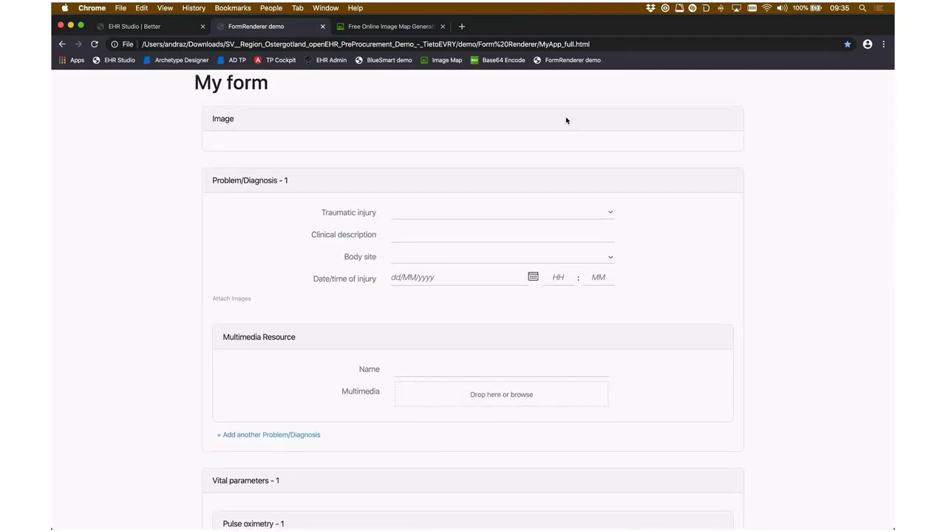
- Preview the form-renderer.js file in a Finder window
{"action": "key", "text": "super+Tab"}
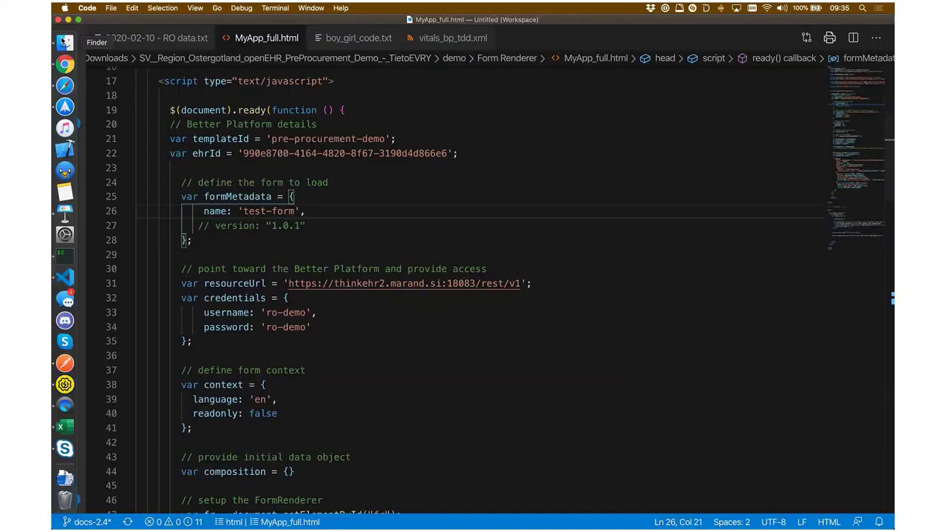
{"action": "left_click", "coordinate": [65, 42]}
{"action": "left_click", "coordinate": [533, 250]}
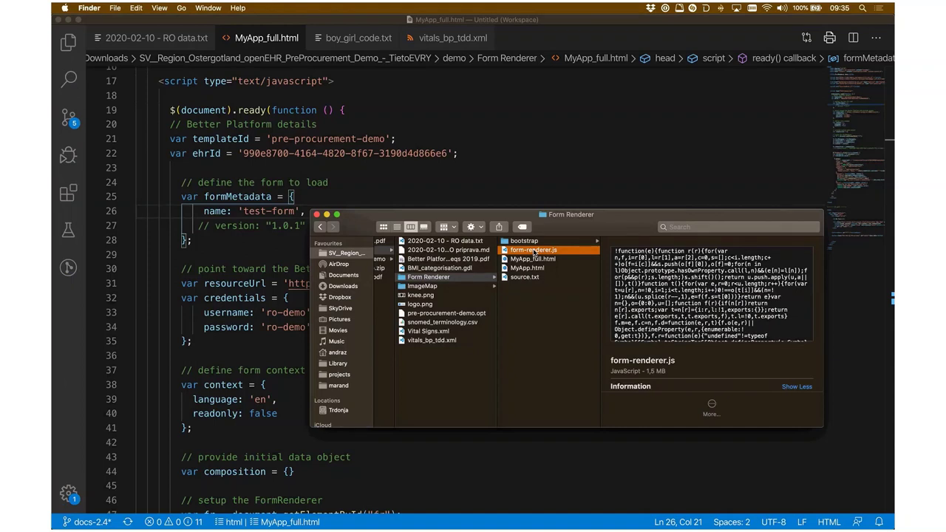
- Choose Crushing injury of hip (disorder) as the trauma and SV*Right Leg as body site
{"action": "key", "text": "super+Tab"}
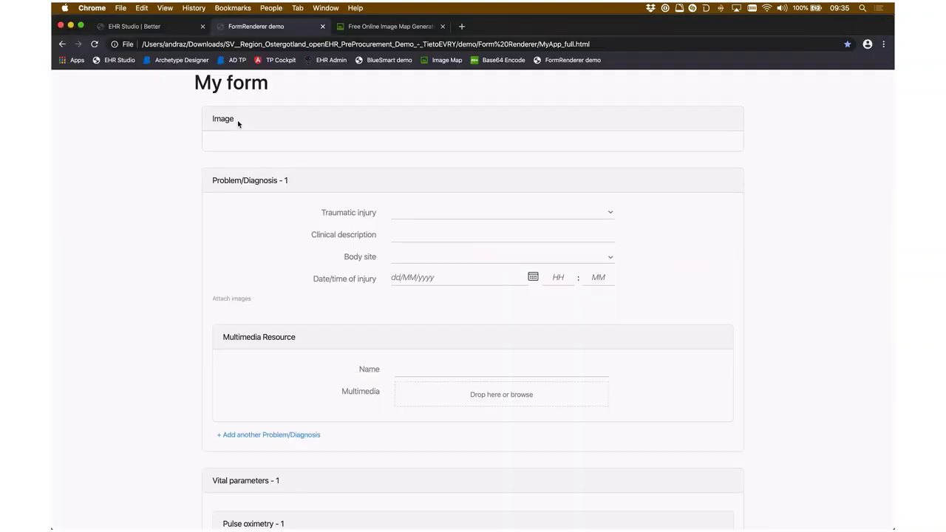
{"action": "left_click", "coordinate": [497, 211]}
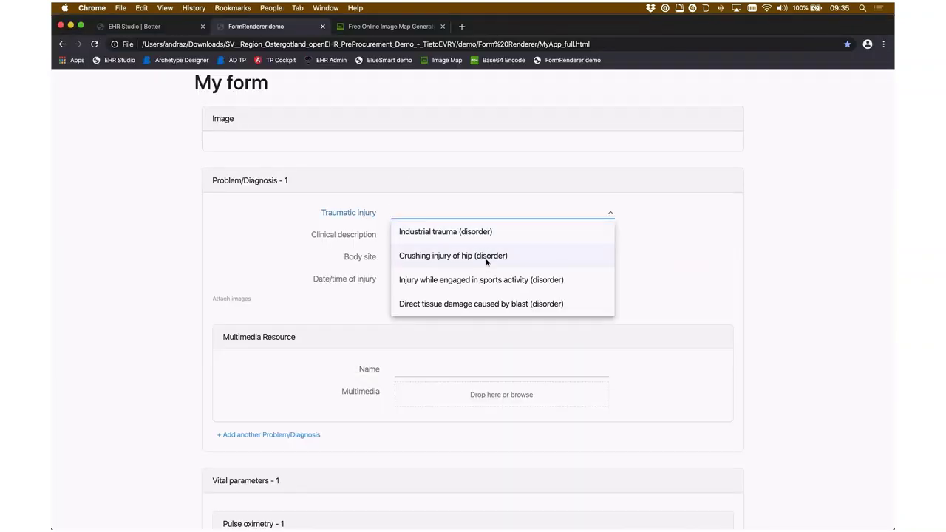
{"action": "left_click", "coordinate": [486, 262]}
{"action": "left_click", "coordinate": [471, 259]}
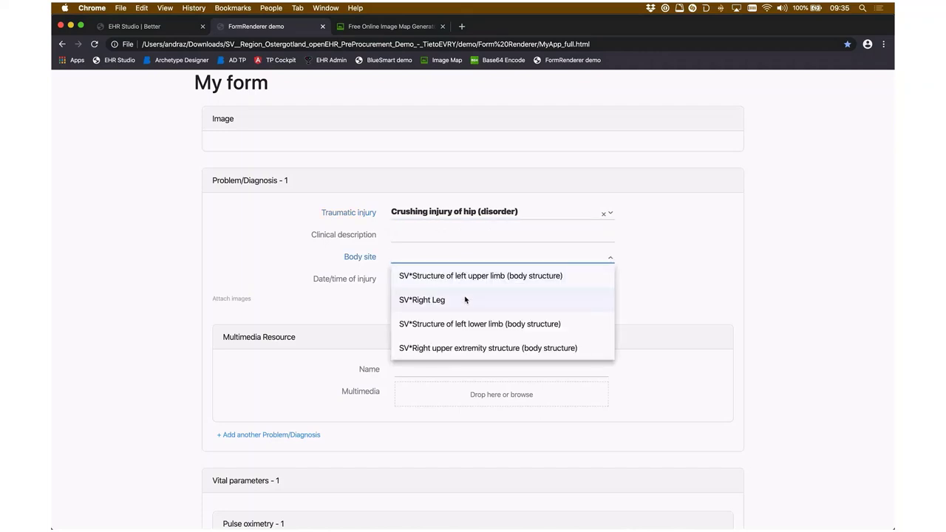
{"action": "left_click", "coordinate": [466, 299]}
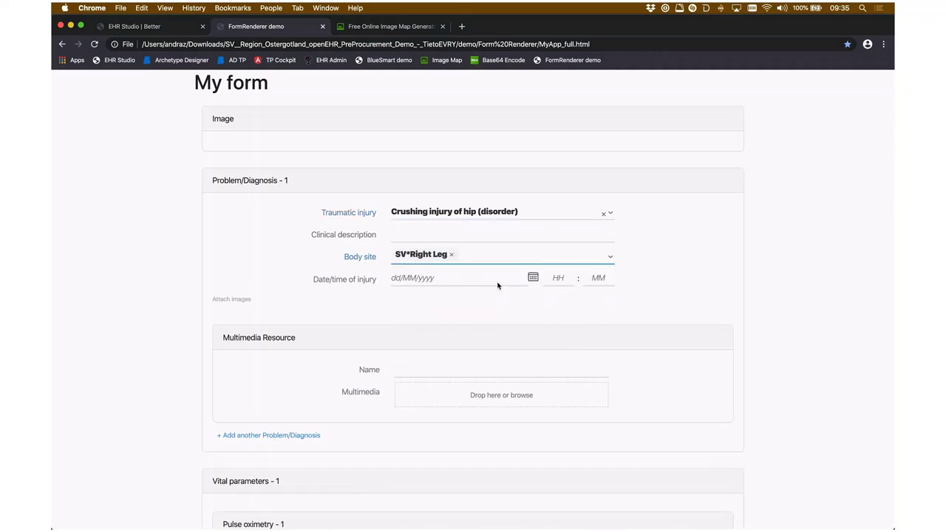
- Try attaching a multimedia file, cancel the picker, then focus the Flow rate field
{"action": "scroll", "coordinate": [498, 300], "scroll_direction": "down", "scroll_amount": 3}
{"action": "left_click", "coordinate": [510, 314]}
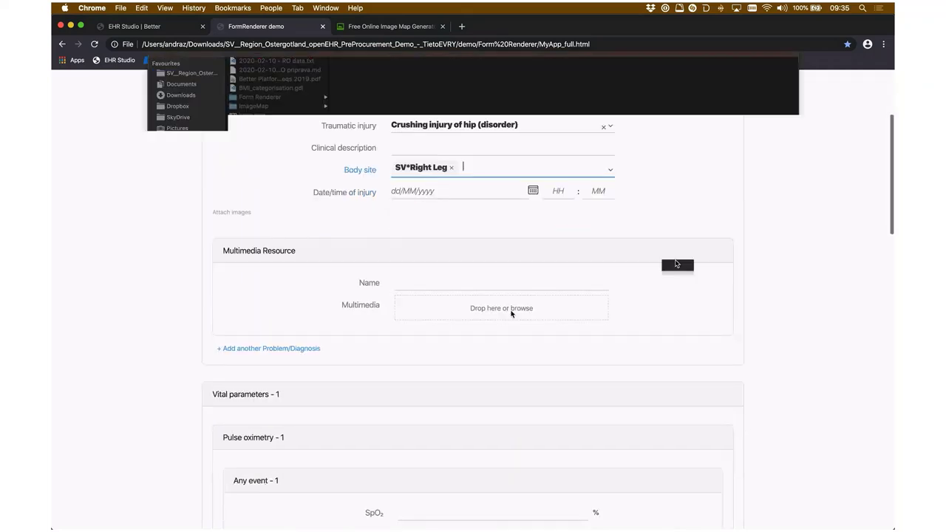
{"action": "key", "text": "Escape"}
{"action": "scroll", "coordinate": [671, 326], "scroll_direction": "down", "scroll_amount": 10}
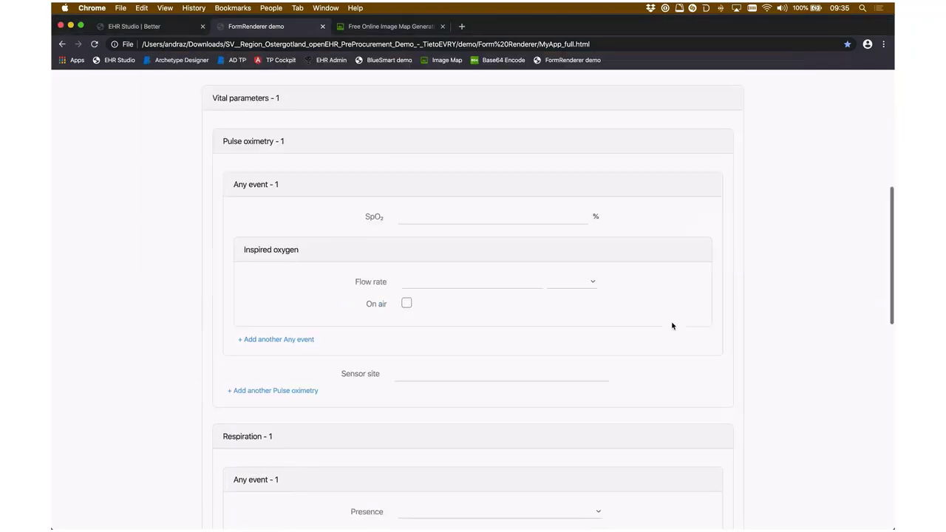
{"action": "scroll", "coordinate": [672, 326], "scroll_direction": "down", "scroll_amount": 1}
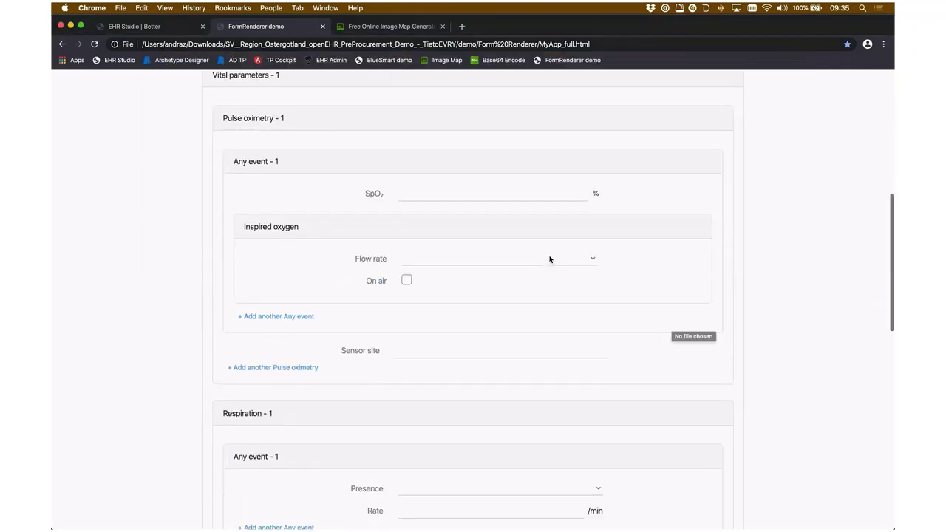
{"action": "left_click", "coordinate": [549, 258]}
- Answer NEWS: respiration <=8 or >=25, saturation 92-93, oxygen Yes, heart rate 41-50 or 91-110
{"action": "scroll", "coordinate": [559, 346], "scroll_direction": "down", "scroll_amount": 5}
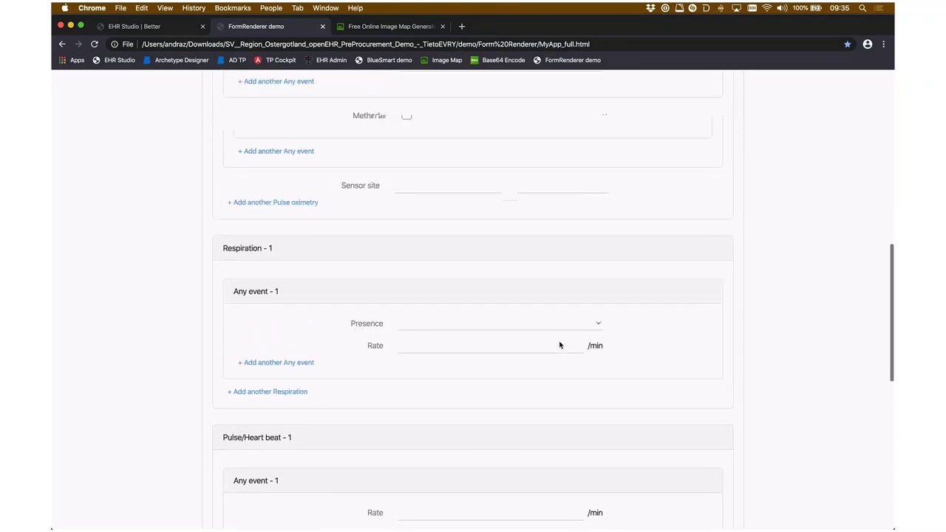
{"action": "scroll", "coordinate": [560, 345], "scroll_direction": "down", "scroll_amount": 15}
{"action": "left_click", "coordinate": [493, 314]}
{"action": "left_click", "coordinate": [467, 336]}
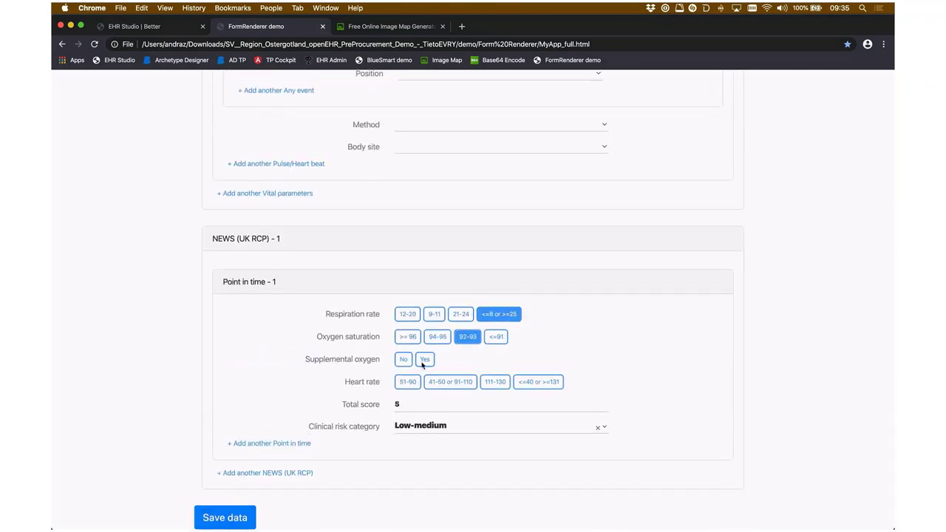
{"action": "left_click", "coordinate": [423, 361]}
{"action": "left_click", "coordinate": [448, 382]}
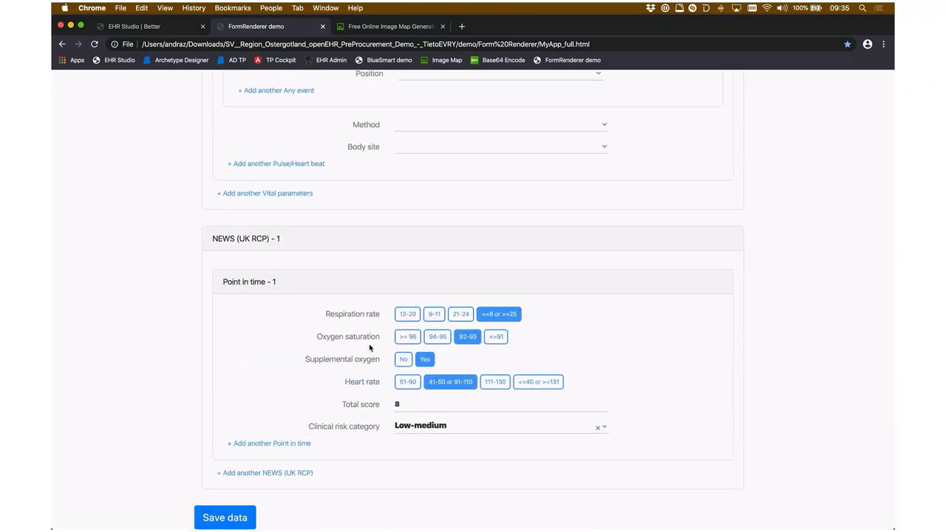
{"action": "scroll", "coordinate": [342, 302], "scroll_direction": "up", "scroll_amount": 20}
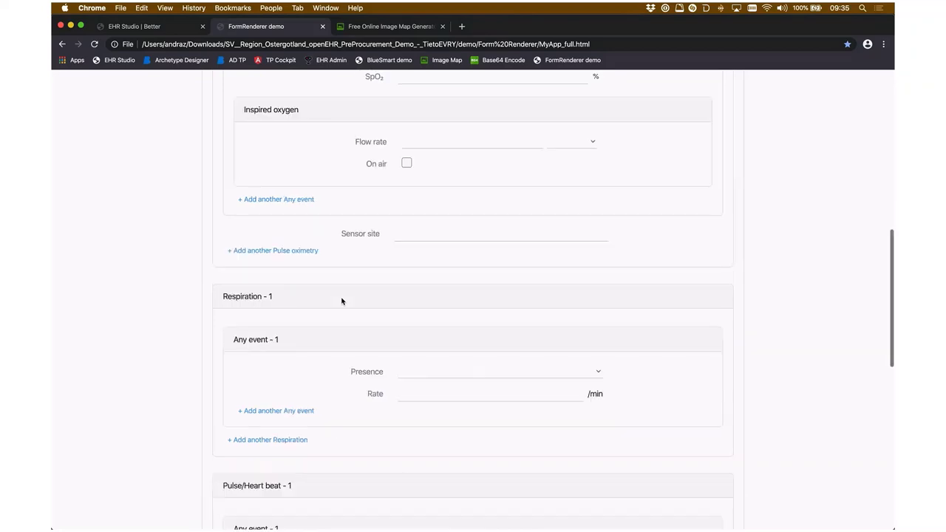
{"action": "key", "text": "super+Tab"}
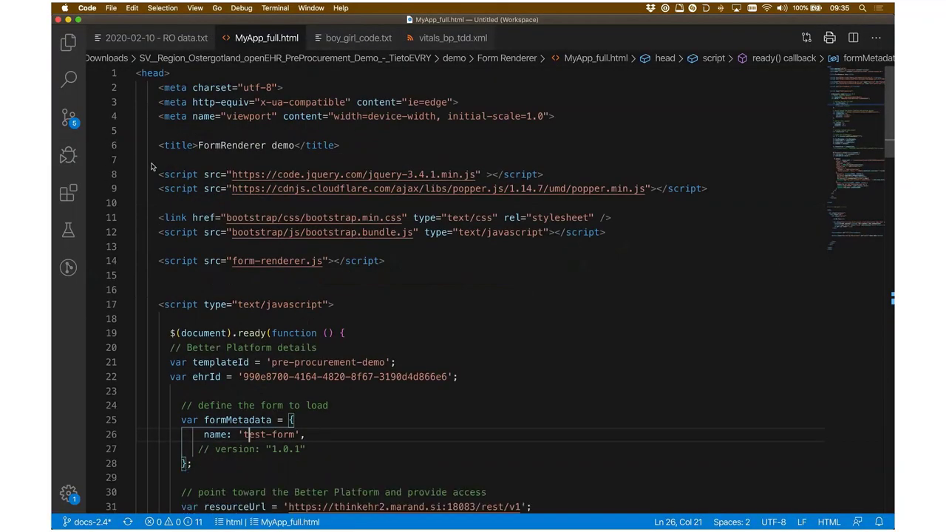
- Highlight the jQuery, Popper, Bootstrap and form-renderer.js script includes in MyApp_full.html
{"action": "left_click_drag", "start_coordinate": [155, 174], "coordinate": [199, 174]}
{"action": "left_click", "coordinate": [787, 189], "text": "shift"}
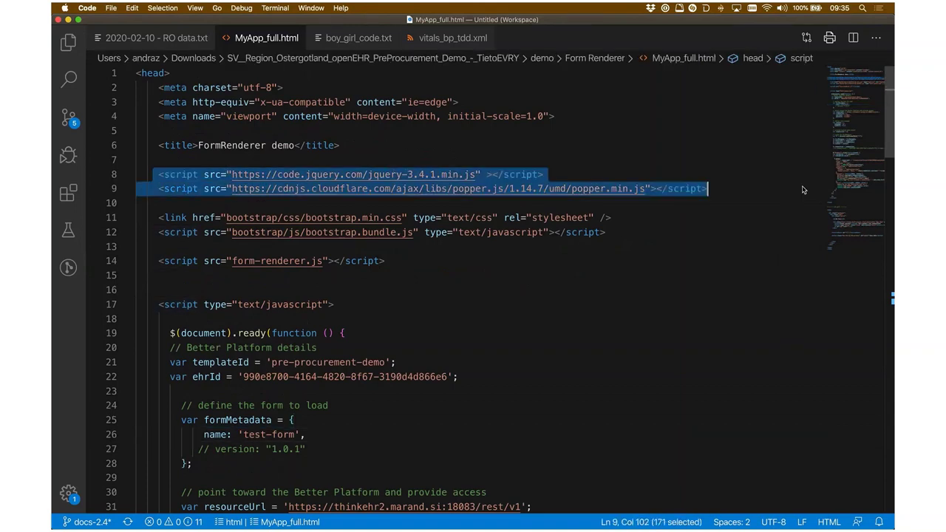
{"action": "left_click", "coordinate": [796, 248], "text": "shift"}
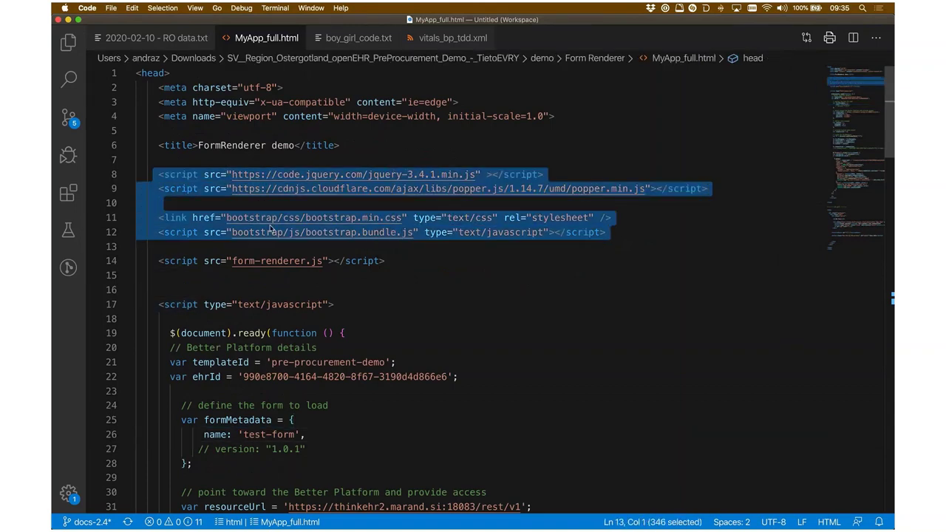
{"action": "left_click_drag", "start_coordinate": [156, 265], "coordinate": [398, 266]}
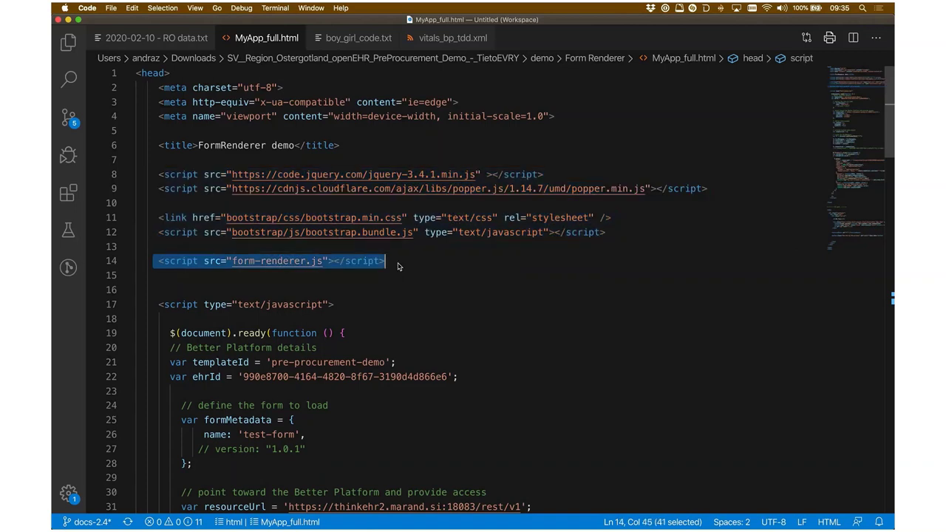
{"action": "scroll", "coordinate": [432, 322], "scroll_direction": "down", "scroll_amount": 20}
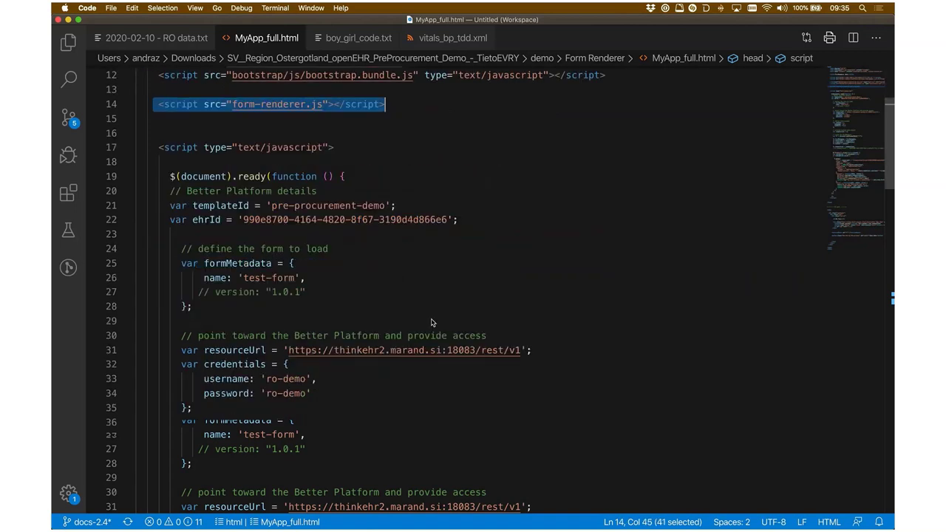
{"action": "scroll", "coordinate": [433, 322], "scroll_direction": "up", "scroll_amount": 3}
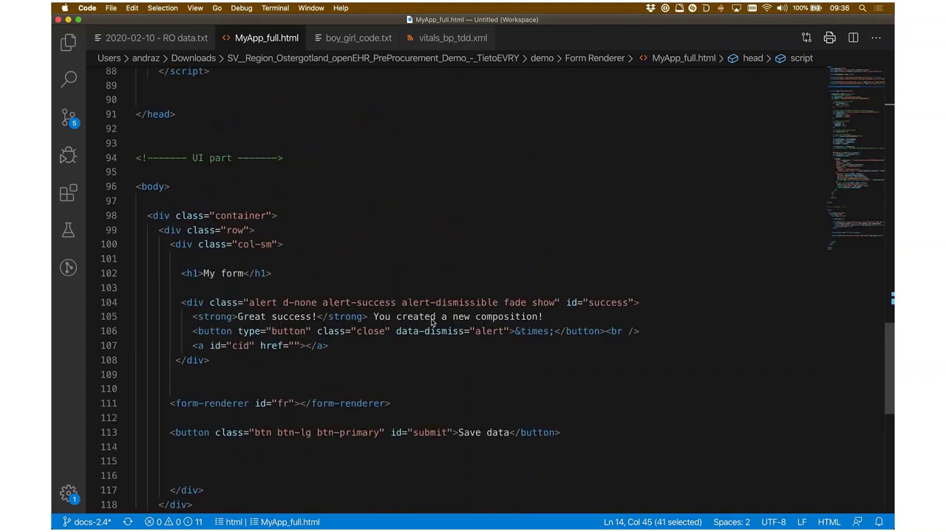
{"action": "left_click_drag", "start_coordinate": [158, 238], "coordinate": [285, 310]}
{"action": "key", "text": "super+x"}
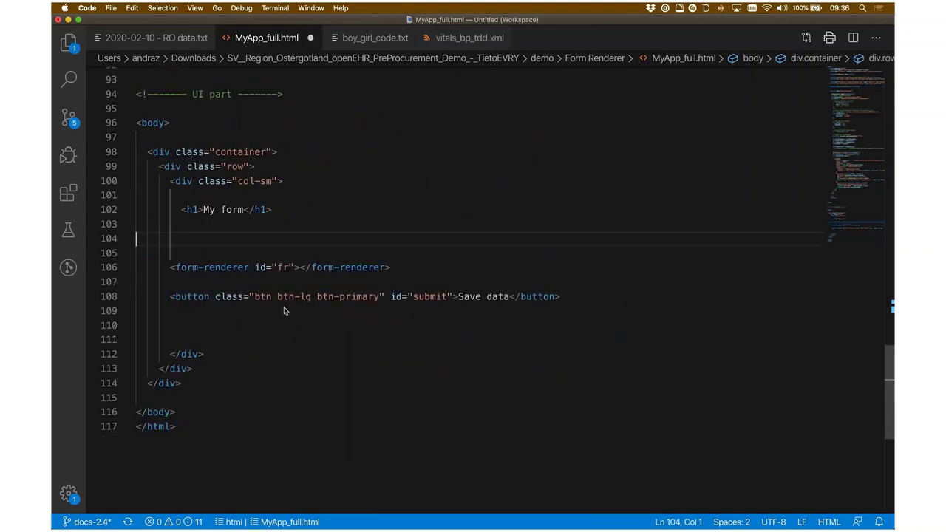
{"action": "key", "text": "BackSpace"}
{"action": "key", "text": "BackSpace"}
{"action": "left_click", "coordinate": [149, 153]}
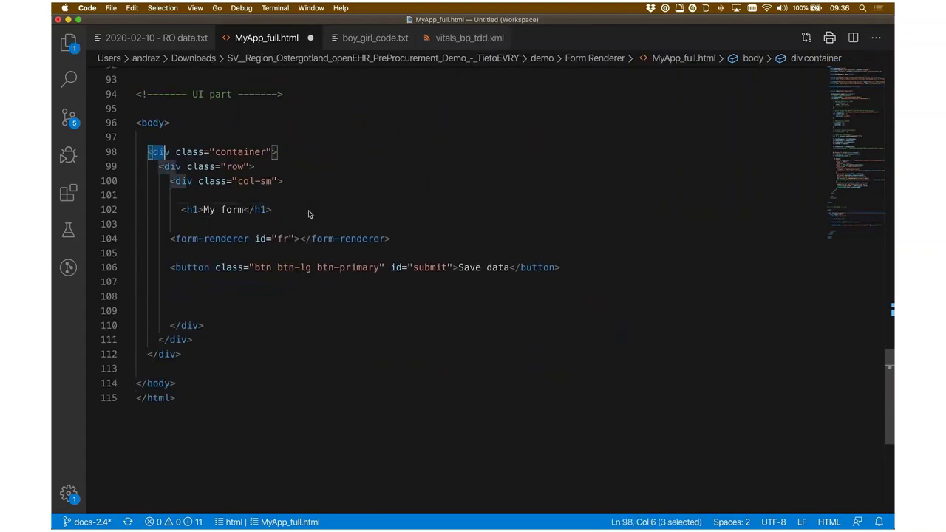
{"action": "left_click", "coordinate": [308, 213], "text": "shift"}
{"action": "left_click", "coordinate": [161, 271]}
{"action": "left_click", "coordinate": [597, 275], "text": "shift"}
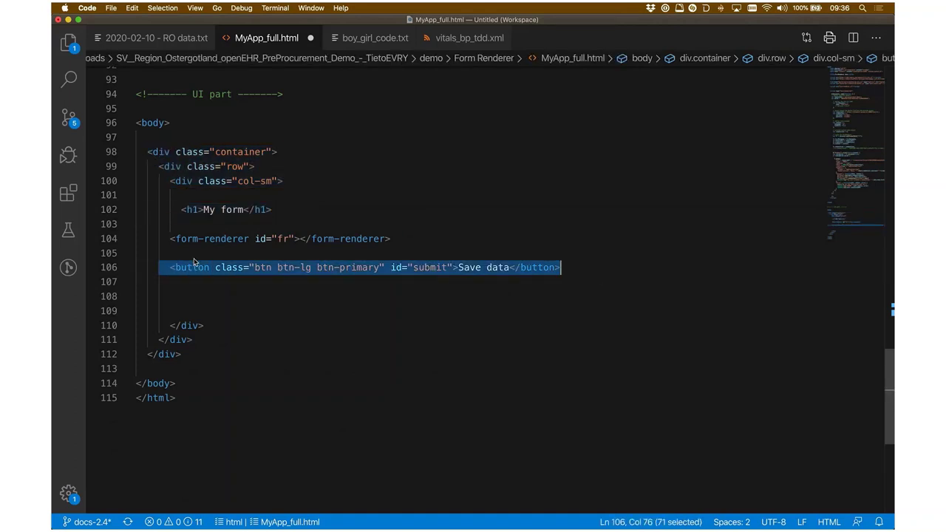
{"action": "left_click", "coordinate": [170, 238]}
{"action": "left_click", "coordinate": [391, 239], "text": "shift"}
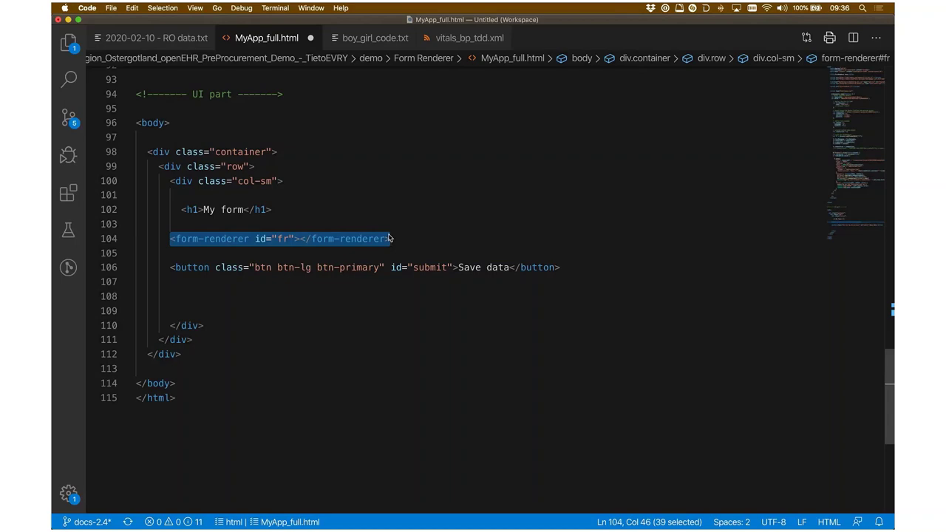
{"action": "scroll", "coordinate": [389, 238], "scroll_direction": "up", "scroll_amount": 20}
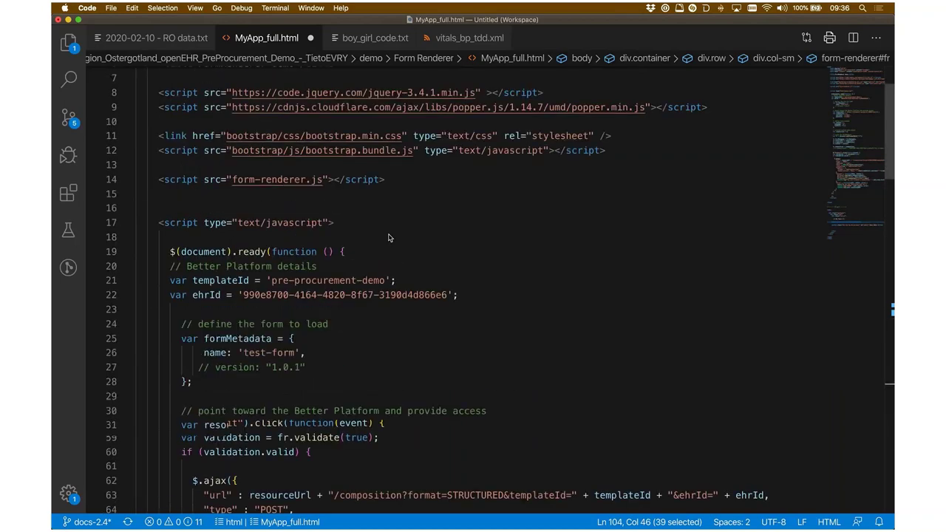
{"action": "scroll", "coordinate": [389, 238], "scroll_direction": "down", "scroll_amount": 3}
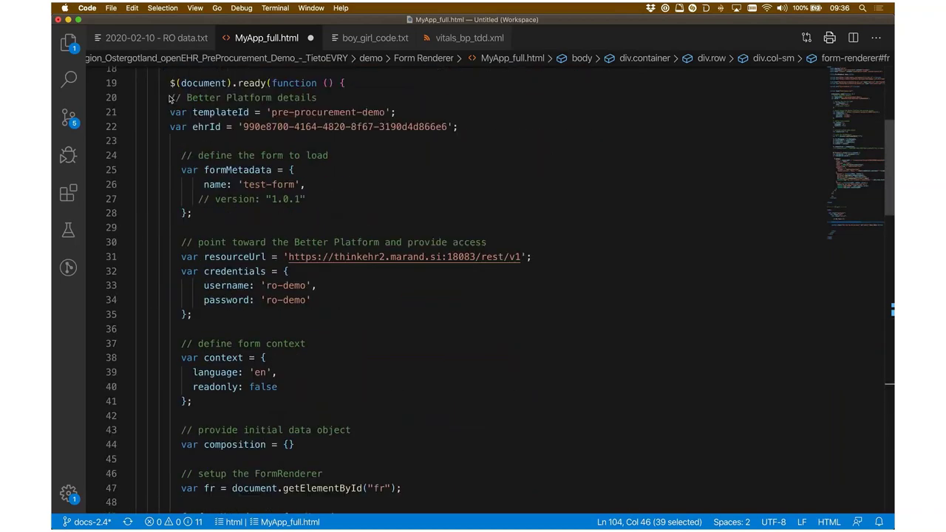
{"action": "left_click_drag", "start_coordinate": [164, 83], "coordinate": [346, 83]}
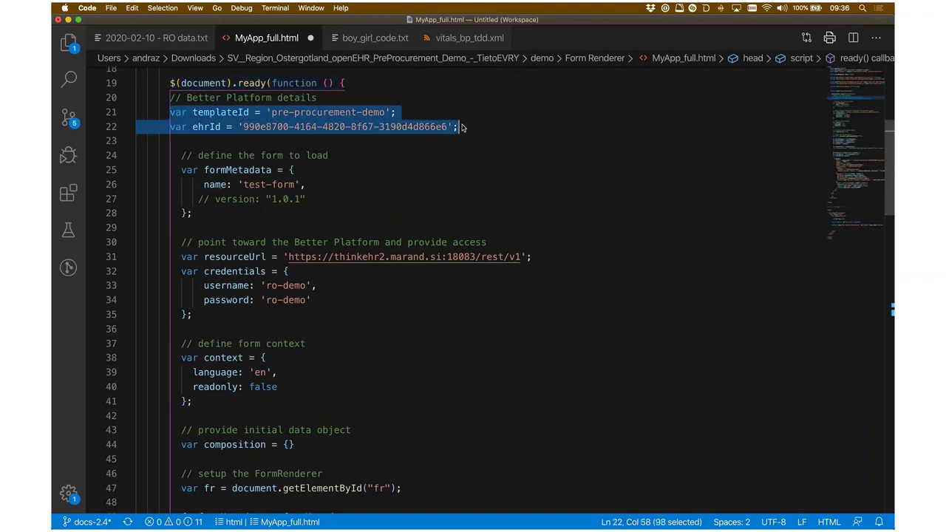
{"action": "left_click_drag", "start_coordinate": [181, 170], "coordinate": [310, 212]}
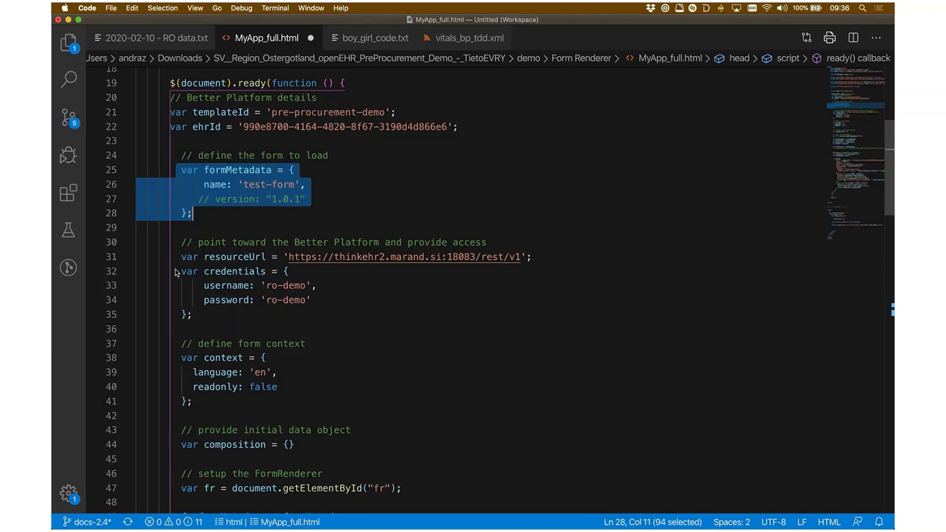
{"action": "left_click_drag", "start_coordinate": [181, 257], "coordinate": [550, 261]}
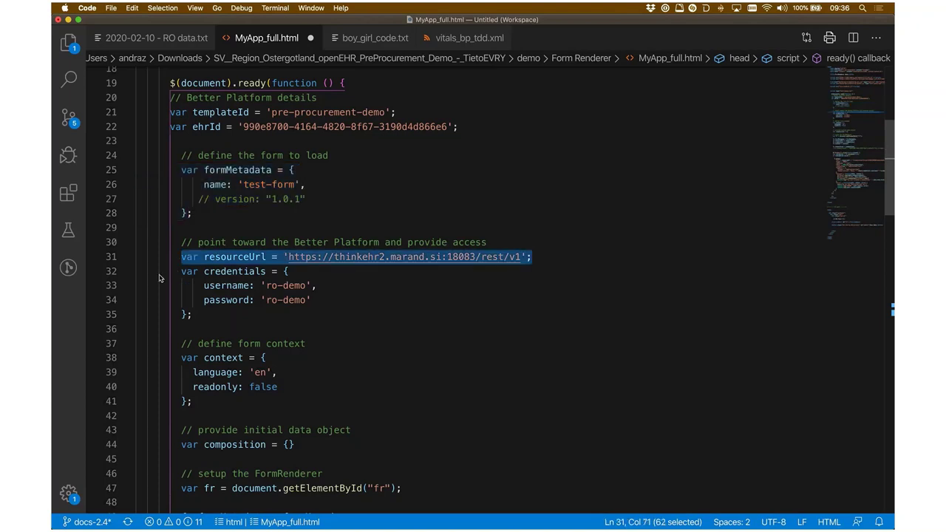
{"action": "left_click_drag", "start_coordinate": [182, 271], "coordinate": [225, 319]}
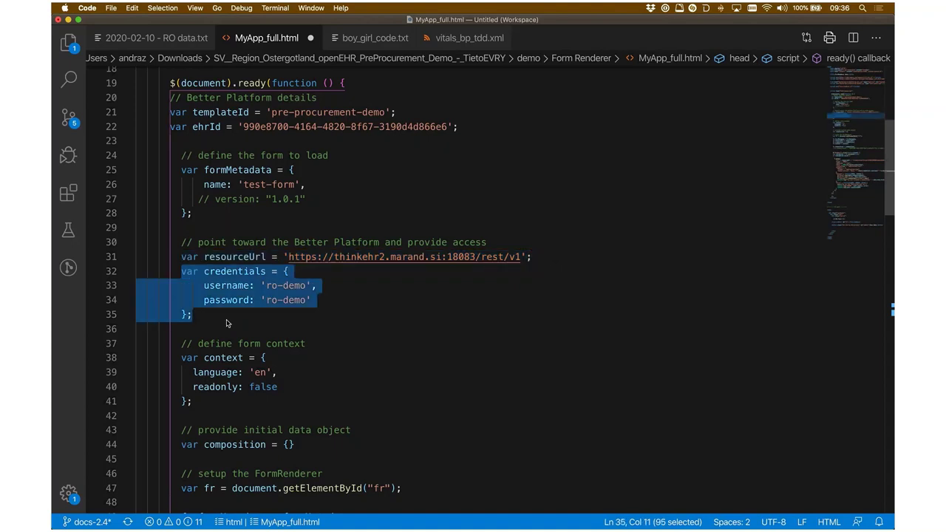
{"action": "scroll", "coordinate": [225, 319], "scroll_direction": "down", "scroll_amount": 5}
{"action": "left_click_drag", "start_coordinate": [182, 207], "coordinate": [217, 248]}
{"action": "scroll", "coordinate": [323, 273], "scroll_direction": "down", "scroll_amount": 3}
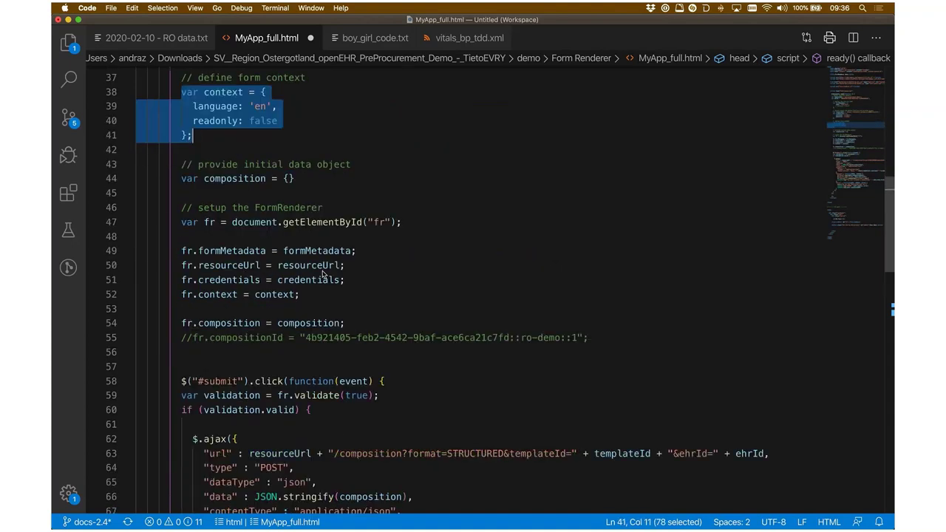
{"action": "left_click_drag", "start_coordinate": [179, 198], "coordinate": [303, 281]}
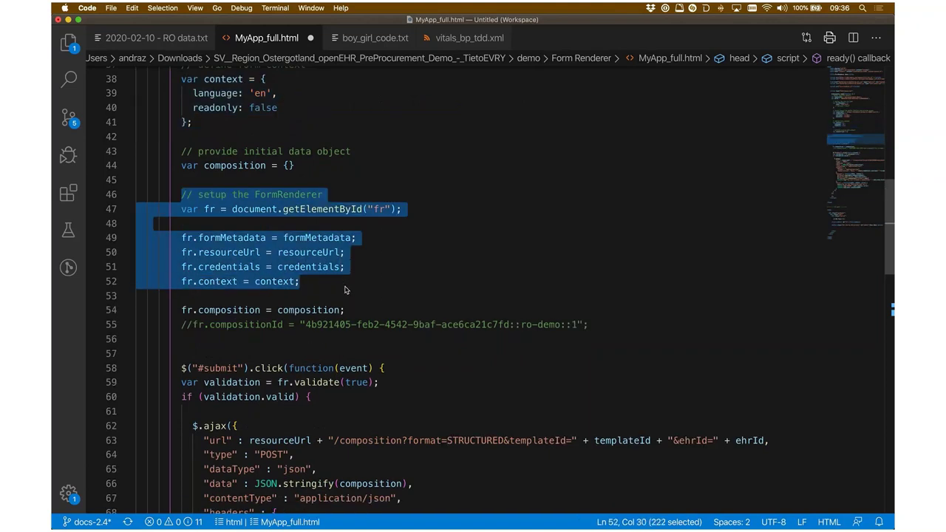
{"action": "left_click", "coordinate": [206, 211]}
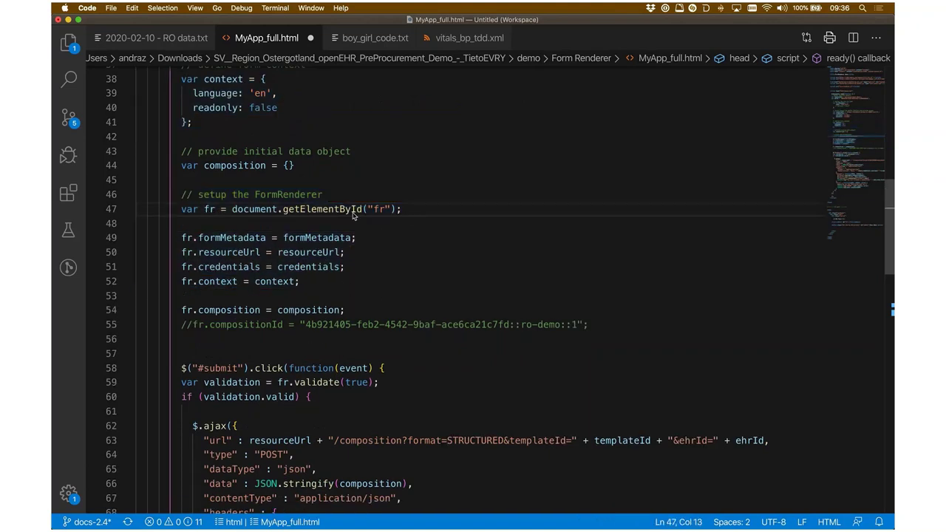
{"action": "left_click_drag", "start_coordinate": [401, 210], "coordinate": [353, 214]}
{"action": "scroll", "coordinate": [220, 118], "scroll_direction": "down", "scroll_amount": 15}
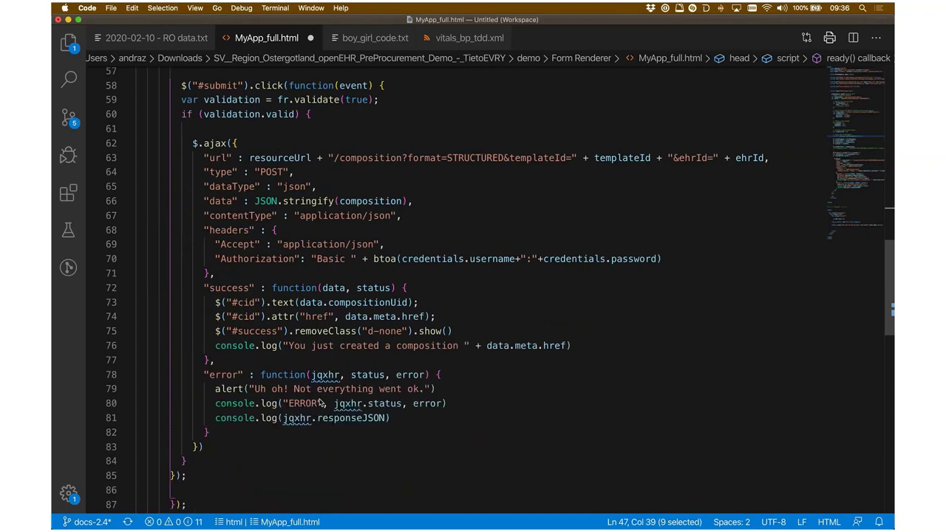
{"action": "scroll", "coordinate": [321, 120], "scroll_direction": "up", "scroll_amount": 10}
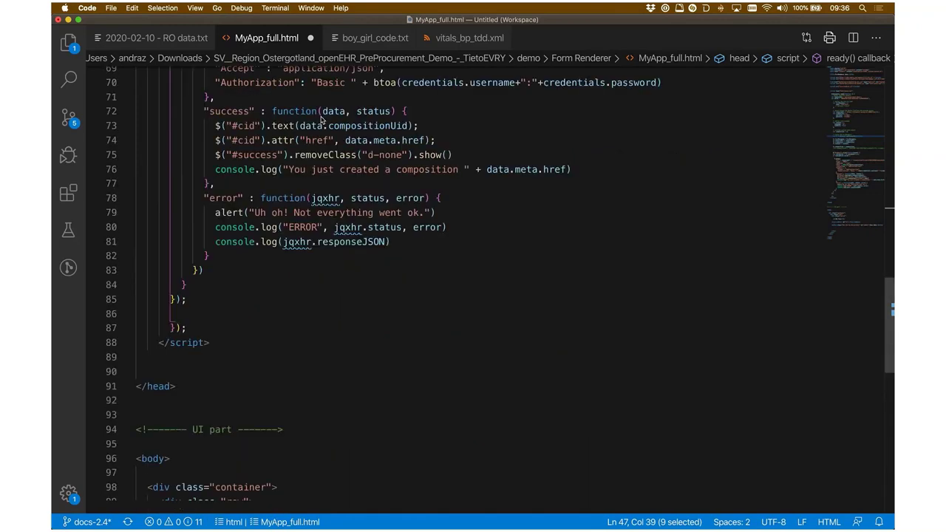
{"action": "left_click_drag", "start_coordinate": [178, 93], "coordinate": [204, 453]}
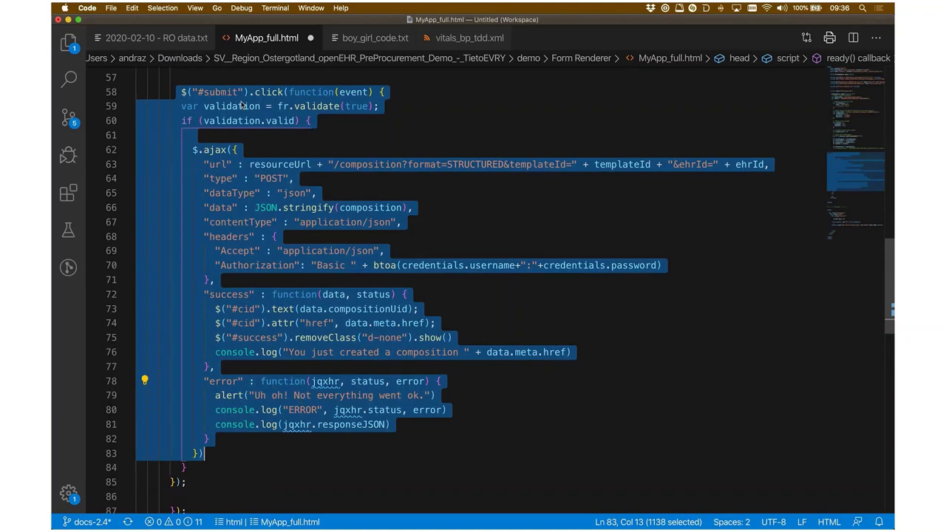
{"action": "scroll", "coordinate": [257, 220], "scroll_direction": "down", "scroll_amount": 7}
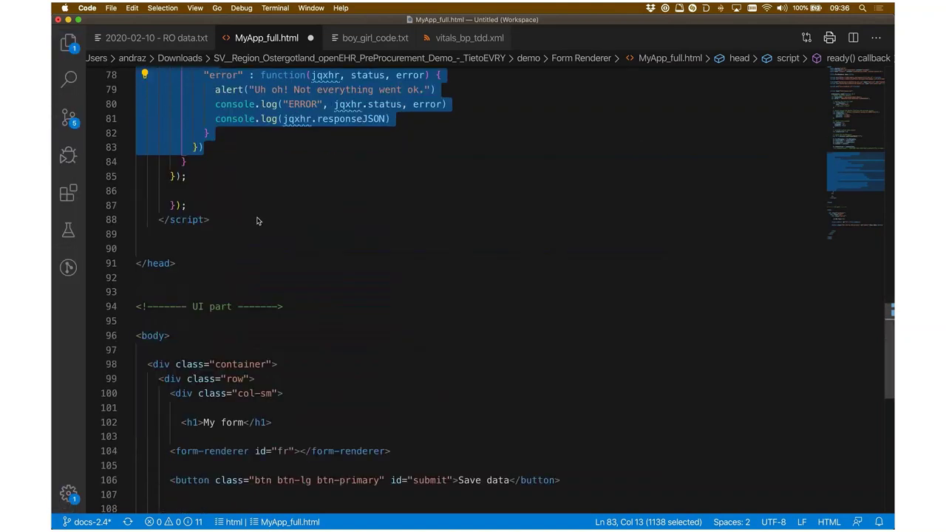
{"action": "scroll", "coordinate": [257, 220], "scroll_direction": "down", "scroll_amount": 5}
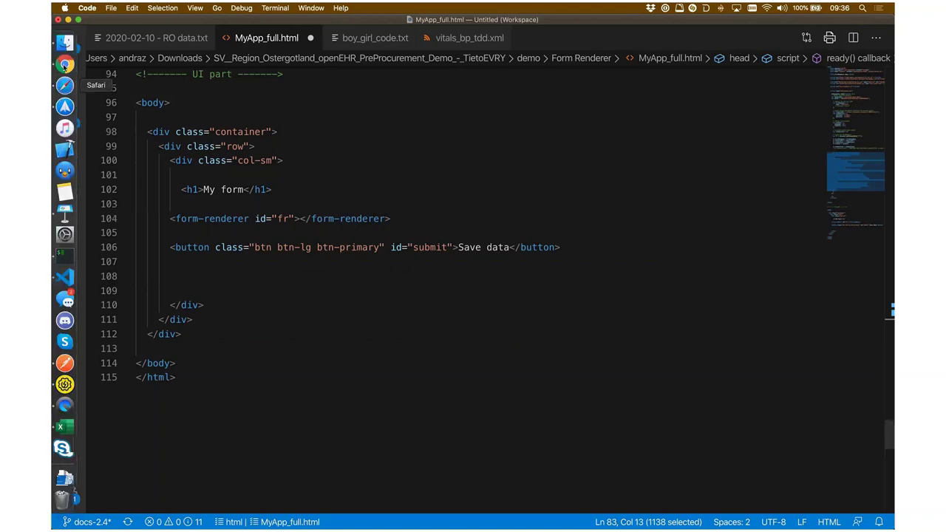
{"action": "left_click", "coordinate": [64, 65]}
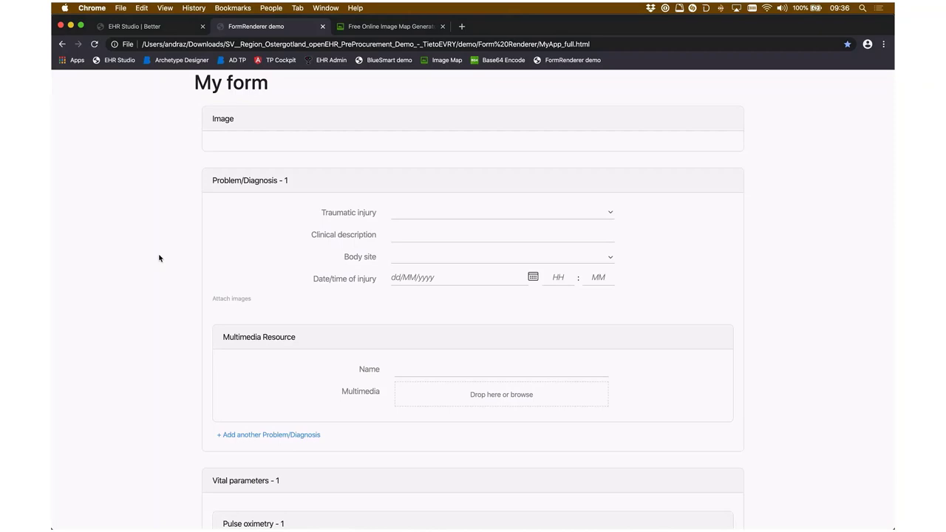
- Change the line 39 language from 'en' to 'sv', save, and reload Chrome's form page
{"action": "key", "text": "super+Tab"}
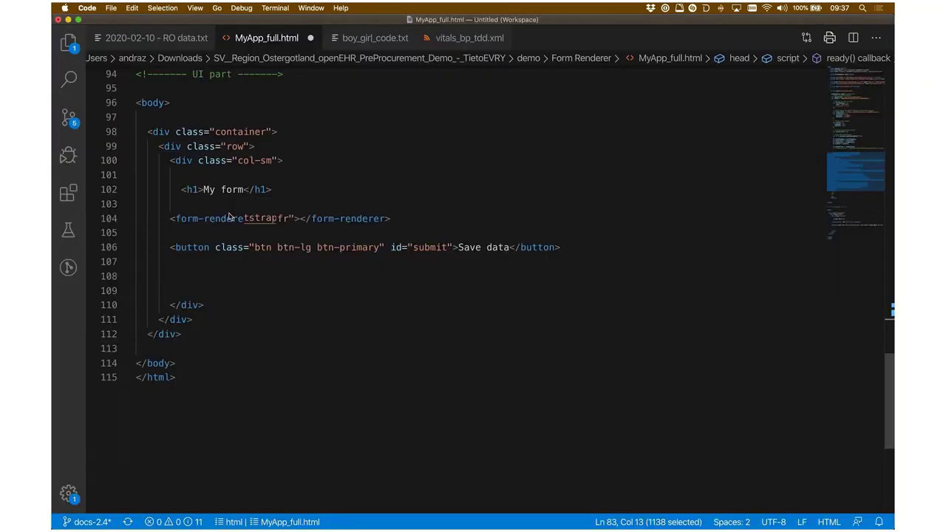
{"action": "scroll", "coordinate": [230, 218], "scroll_direction": "up", "scroll_amount": 15}
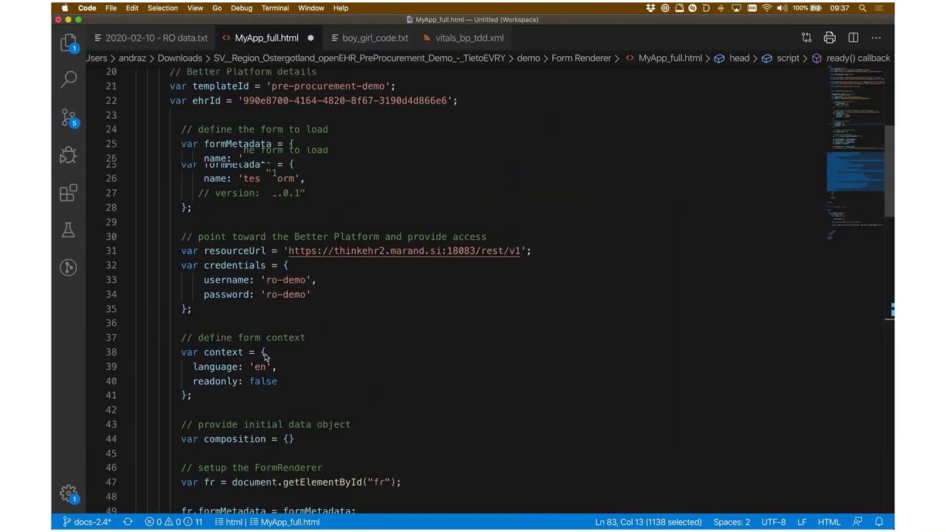
{"action": "double_click", "coordinate": [263, 346]}
{"action": "type", "text": "sv"}
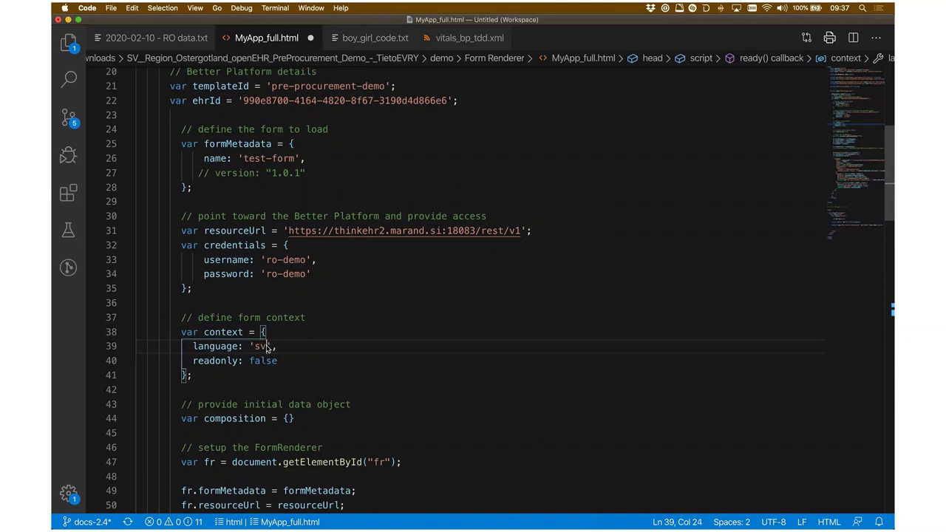
{"action": "key", "text": "super+s"}
{"action": "key", "text": "super+Tab"}
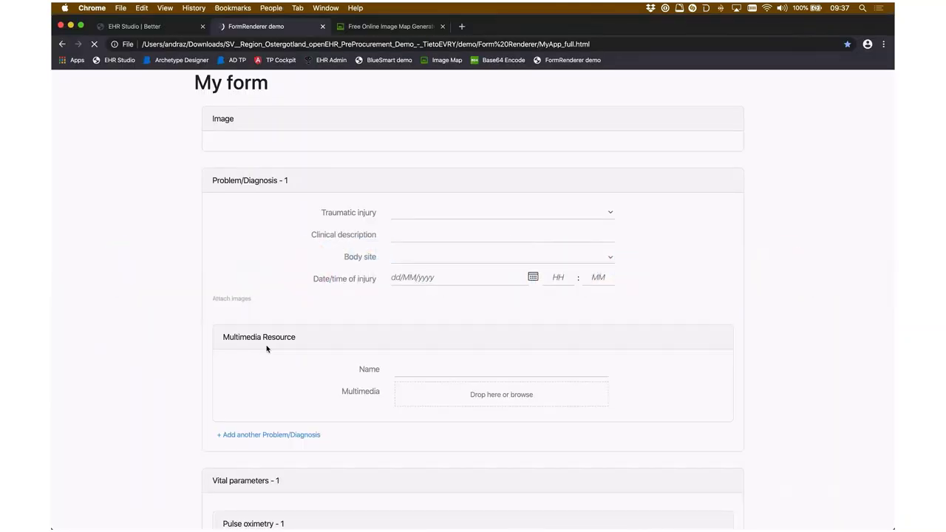
{"action": "key", "text": "super+r"}
- Check the Swedish SV* options in the Skada/Trauma dropdown, then bring up Keynote
{"action": "left_click", "coordinate": [547, 215]}
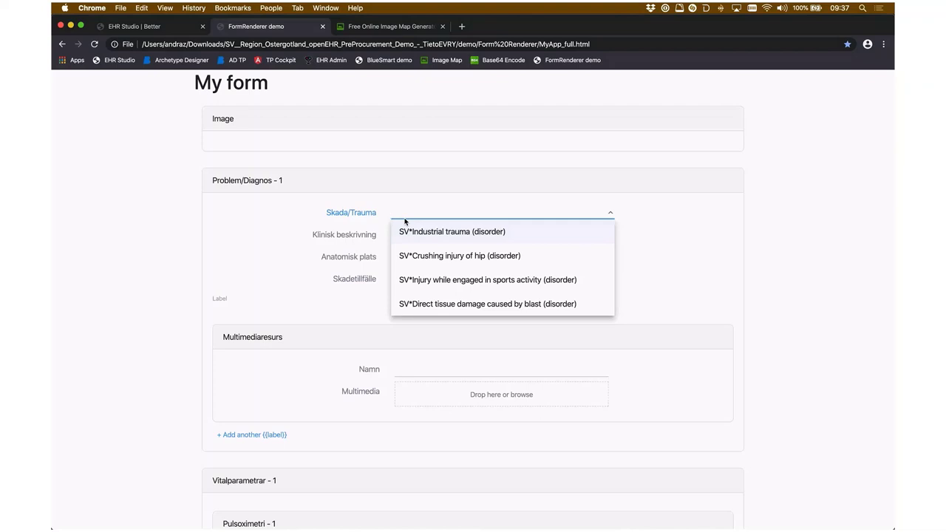
{"action": "mouse_move", "coordinate": [65, 395]}
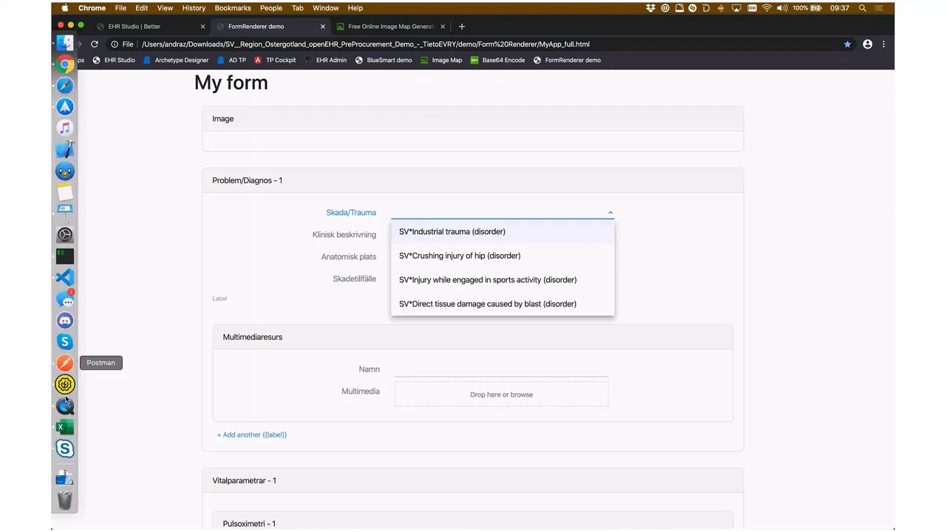
{"action": "left_click", "coordinate": [65, 448]}
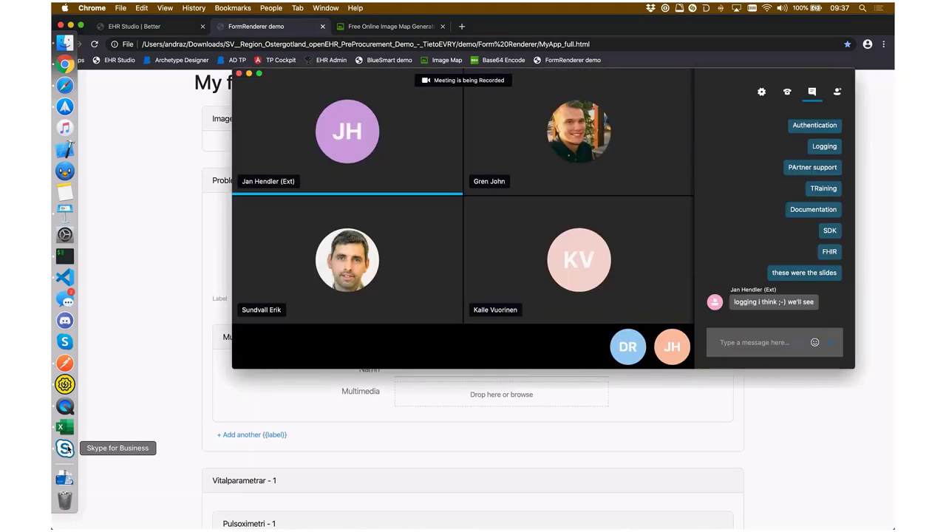
{"action": "left_click", "coordinate": [65, 212]}
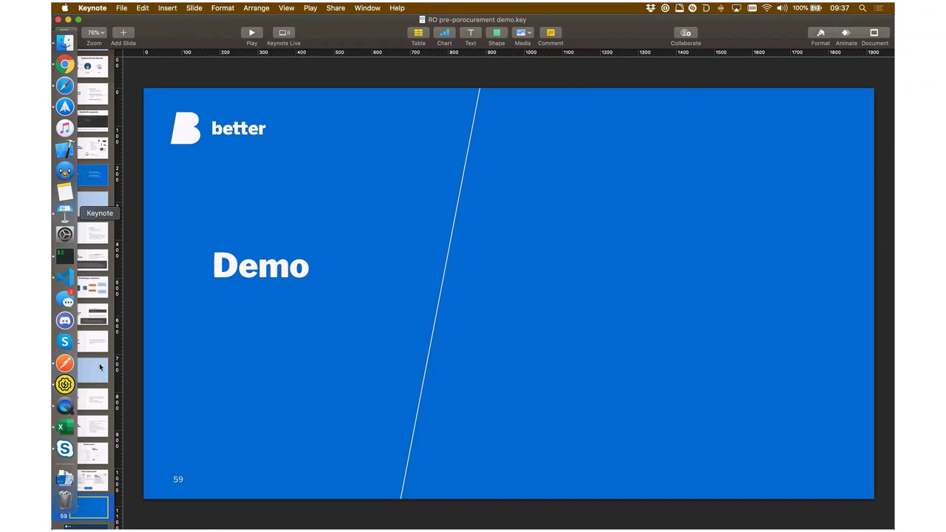
- Advance the deck through slide 60, 'Better data, better care.', to slide 61 'Thank you!'
{"action": "scroll", "coordinate": [87, 443], "scroll_direction": "down", "scroll_amount": 3}
{"action": "left_click", "coordinate": [87, 481]}
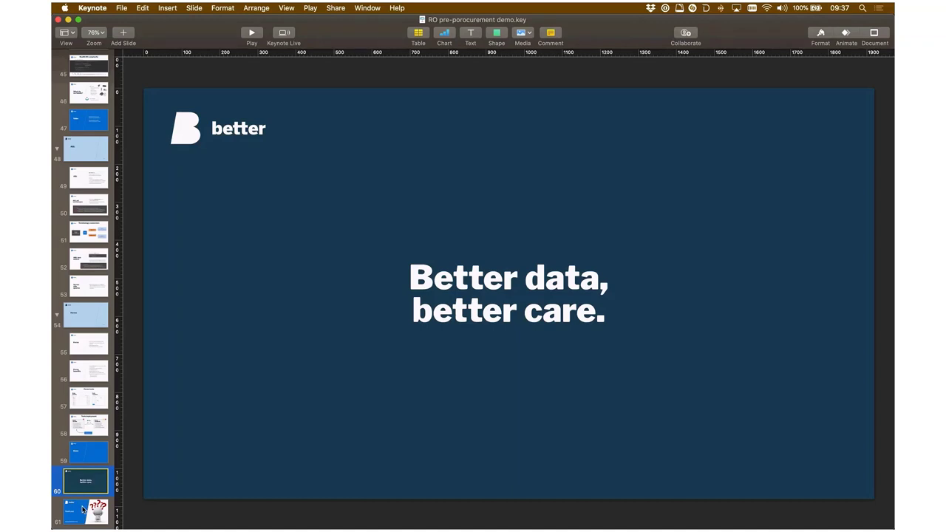
{"action": "left_click", "coordinate": [84, 509]}
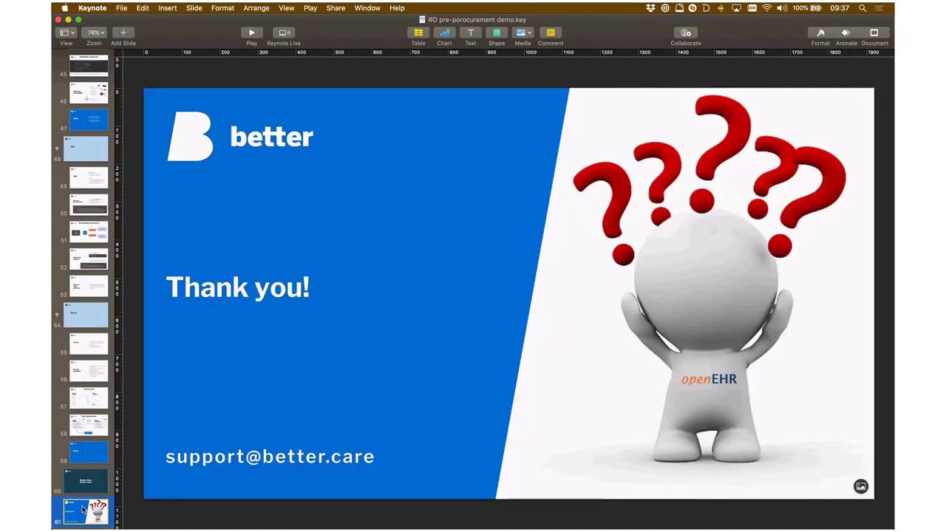